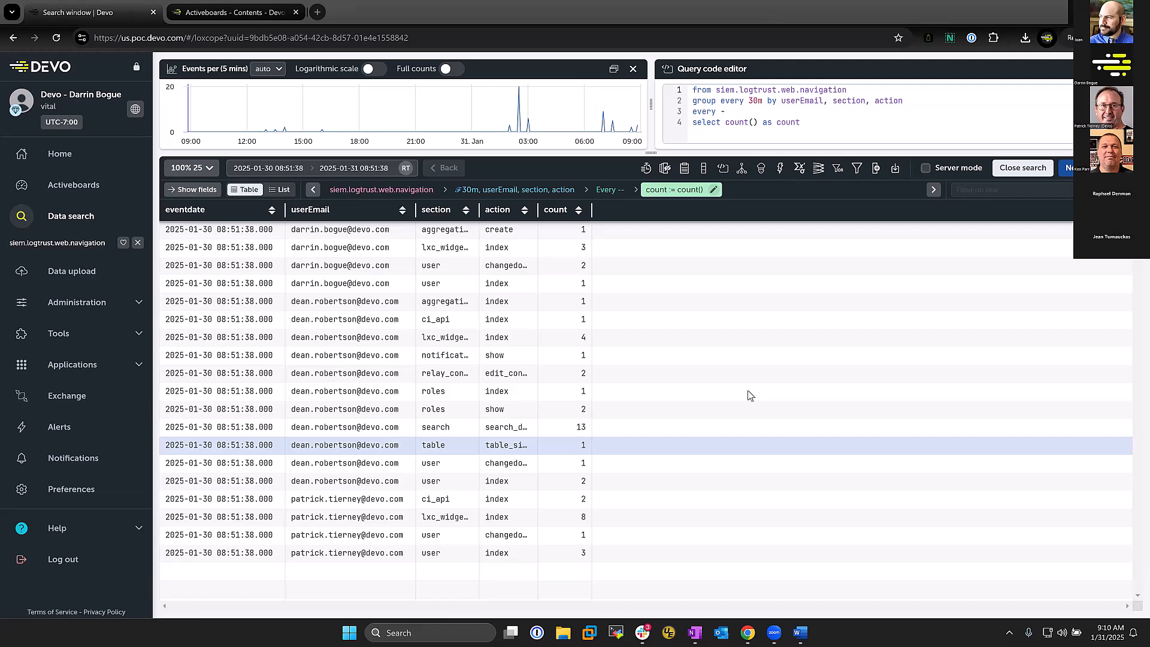
Rename the current siem.logtrust.web.navigation query to user List and save it as a favorite.
{"action": "left_click", "coordinate": [95, 242]}
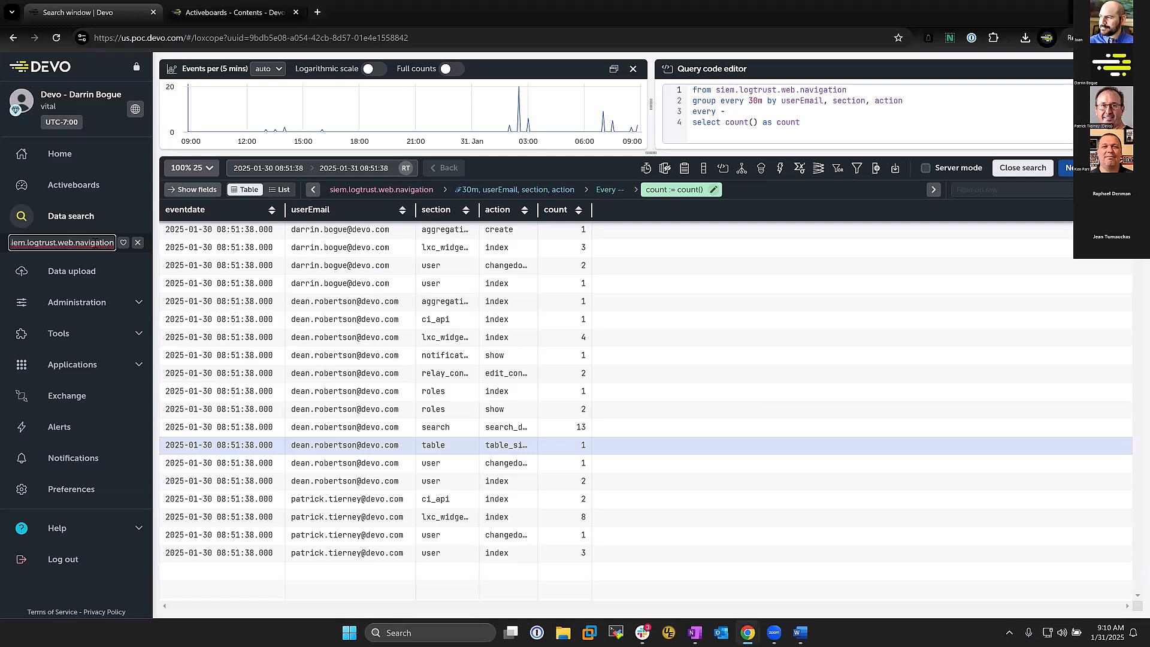
{"action": "key", "text": "ctrl+a"}
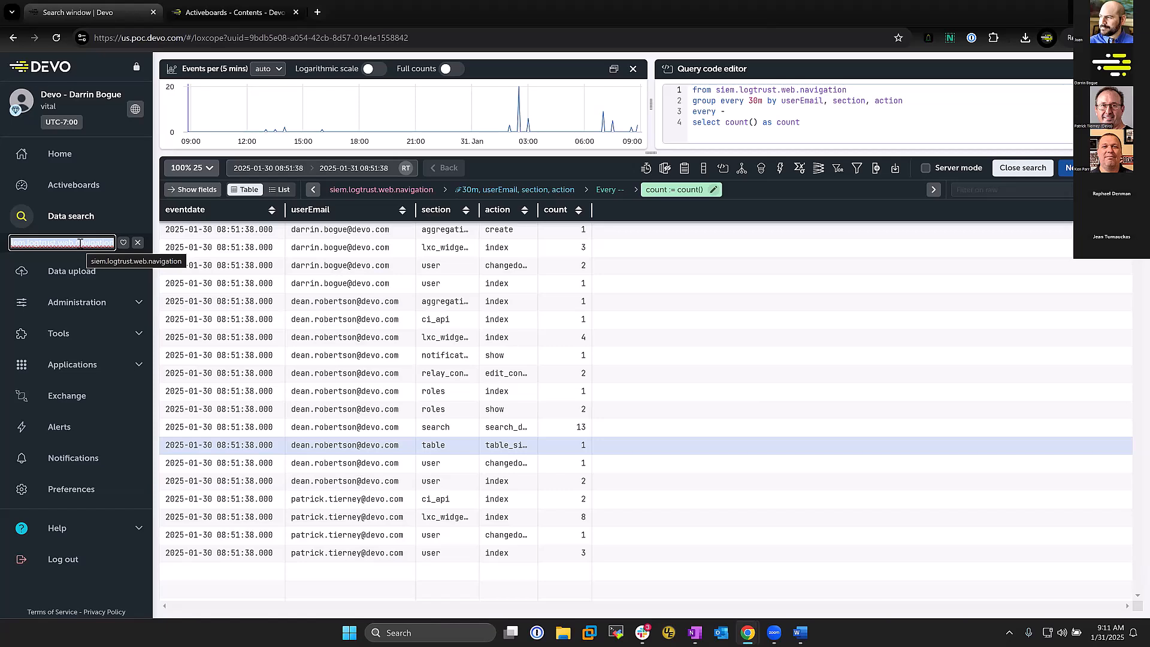
{"action": "type", "text": "user"}
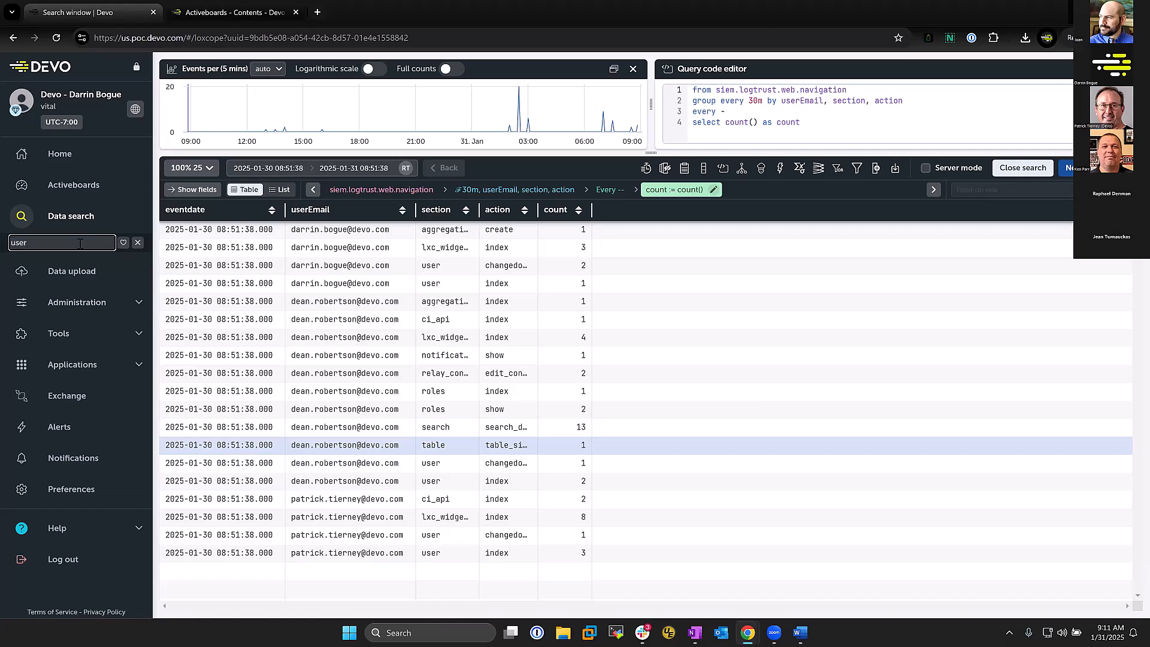
{"action": "type", "text": " List"}
{"action": "left_click", "coordinate": [652, 307]}
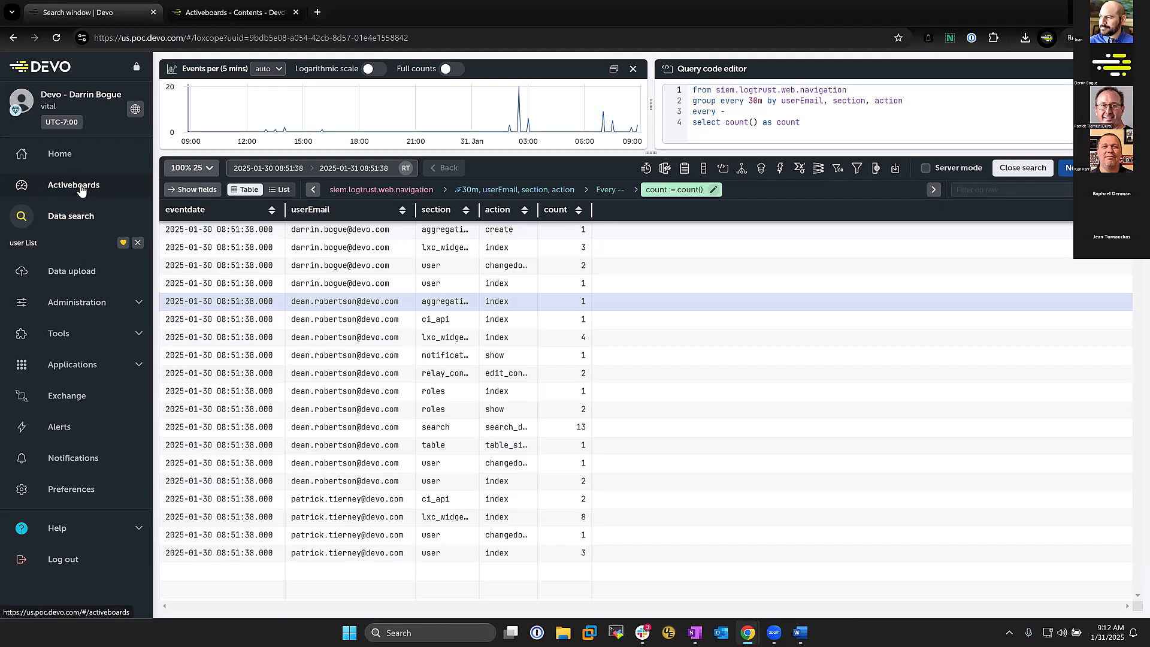
Duplicate the search window's browser tab and open Activeboards in the copy.
{"action": "right_click", "coordinate": [120, 16]}
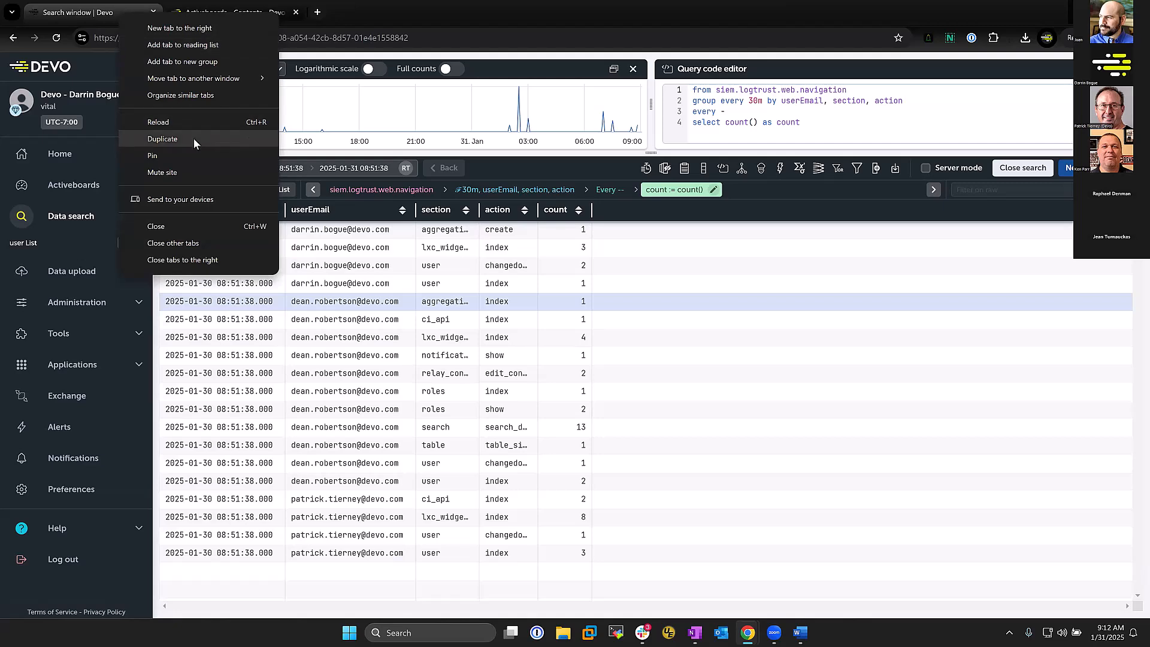
{"action": "left_click", "coordinate": [171, 141]}
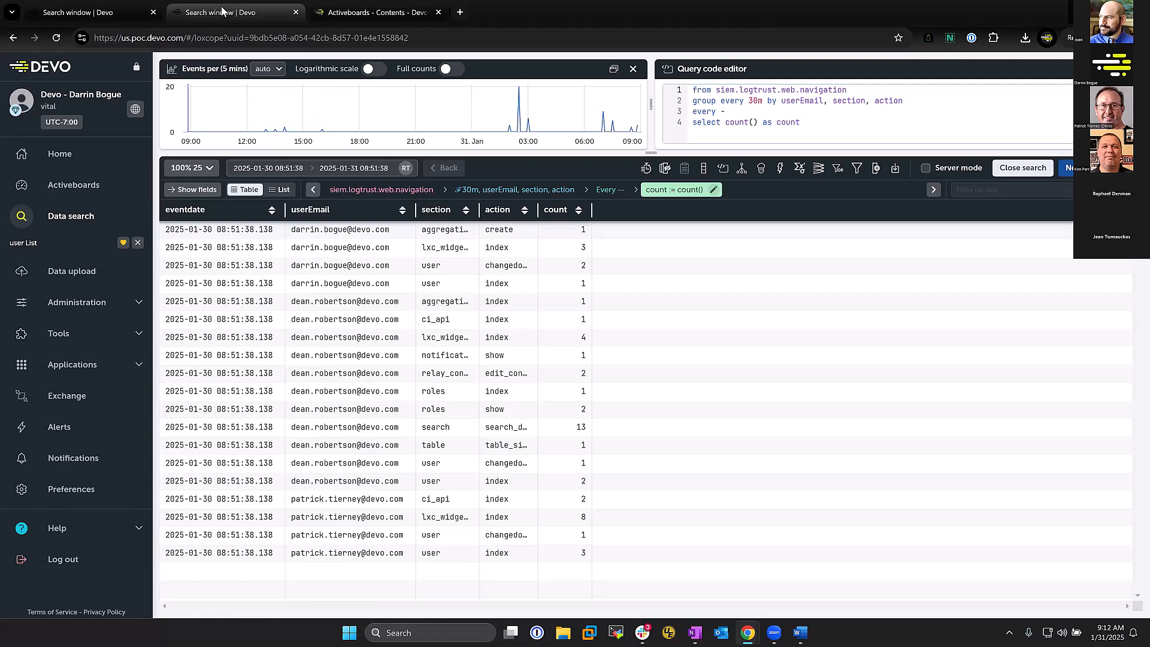
{"action": "left_click", "coordinate": [93, 185]}
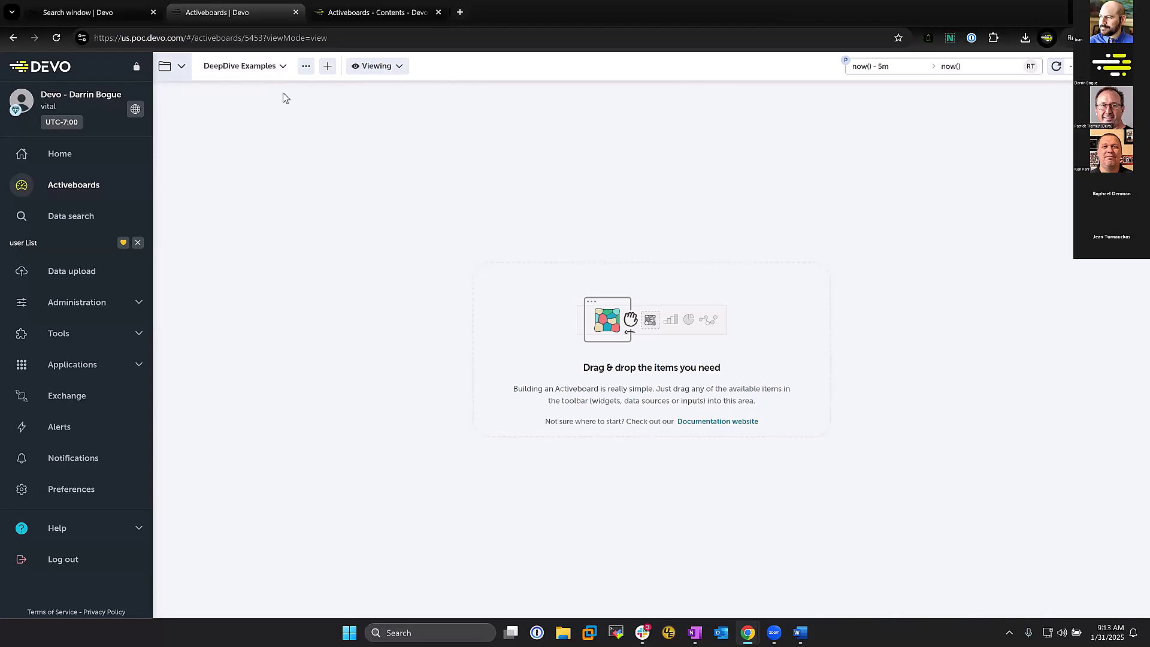
Review the actions for DeepDive Examples in the Activeboard manager and filter the list to favorites.
{"action": "left_click", "coordinate": [183, 68]}
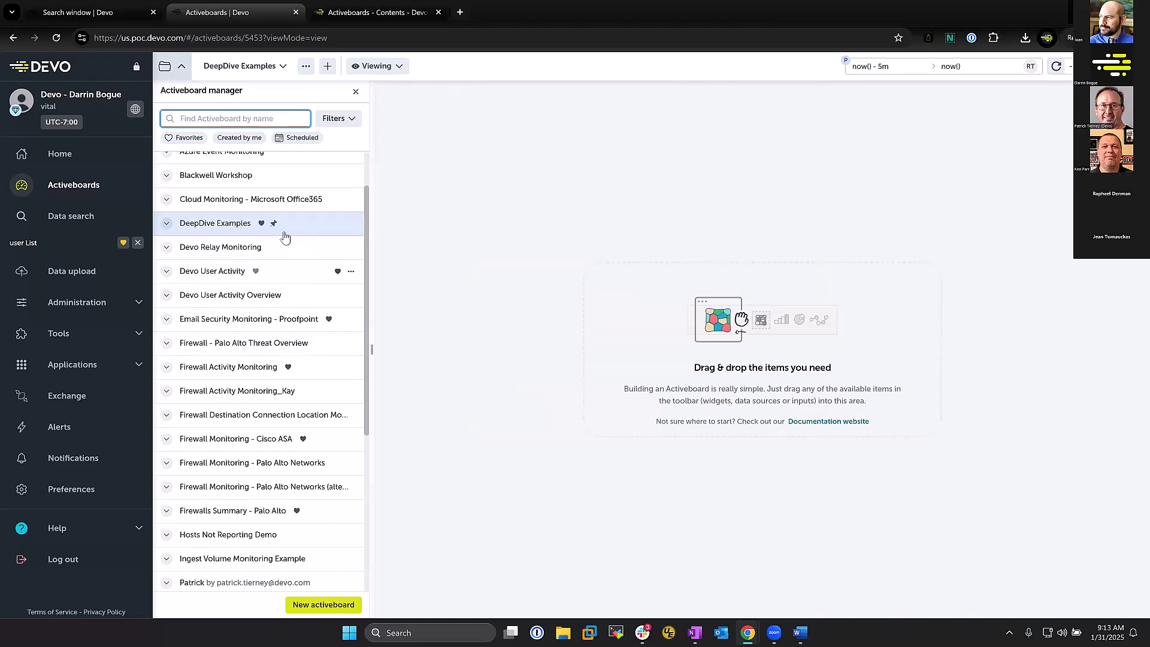
{"action": "left_click", "coordinate": [351, 228]}
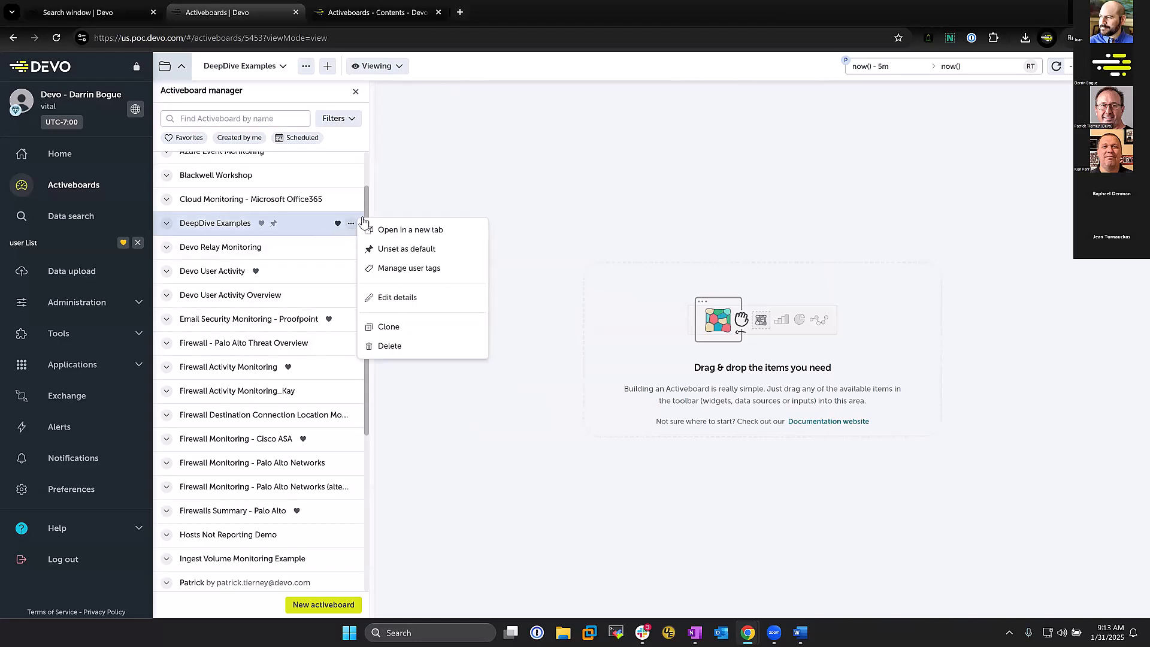
{"action": "left_click", "coordinate": [425, 252]}
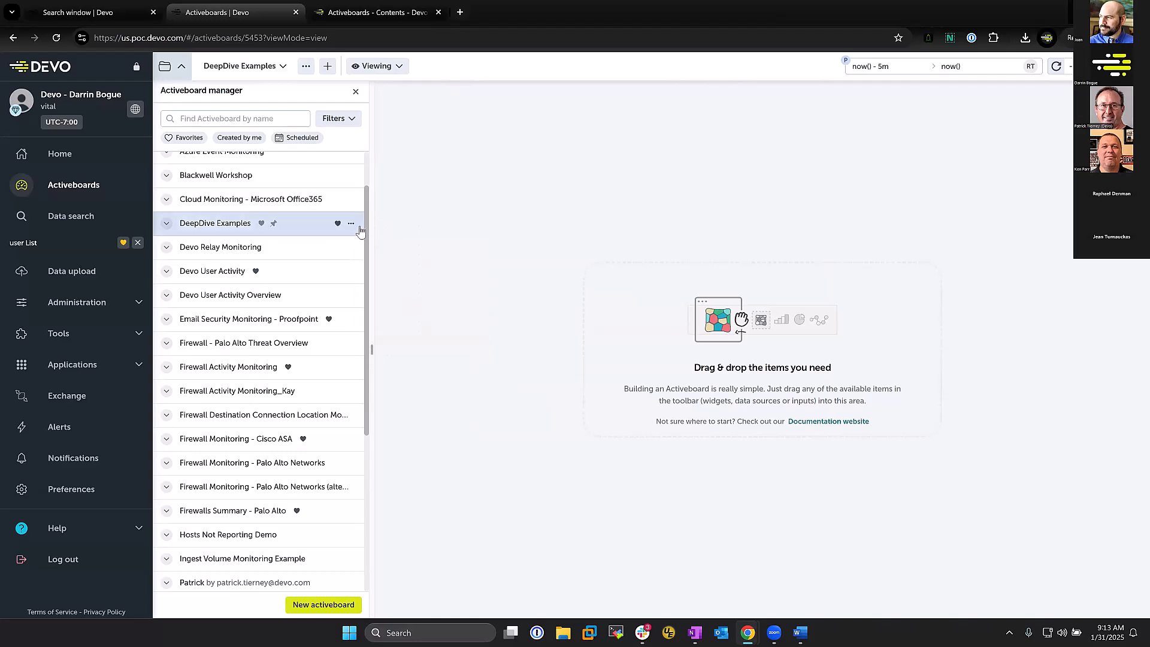
{"action": "left_click", "coordinate": [350, 228]}
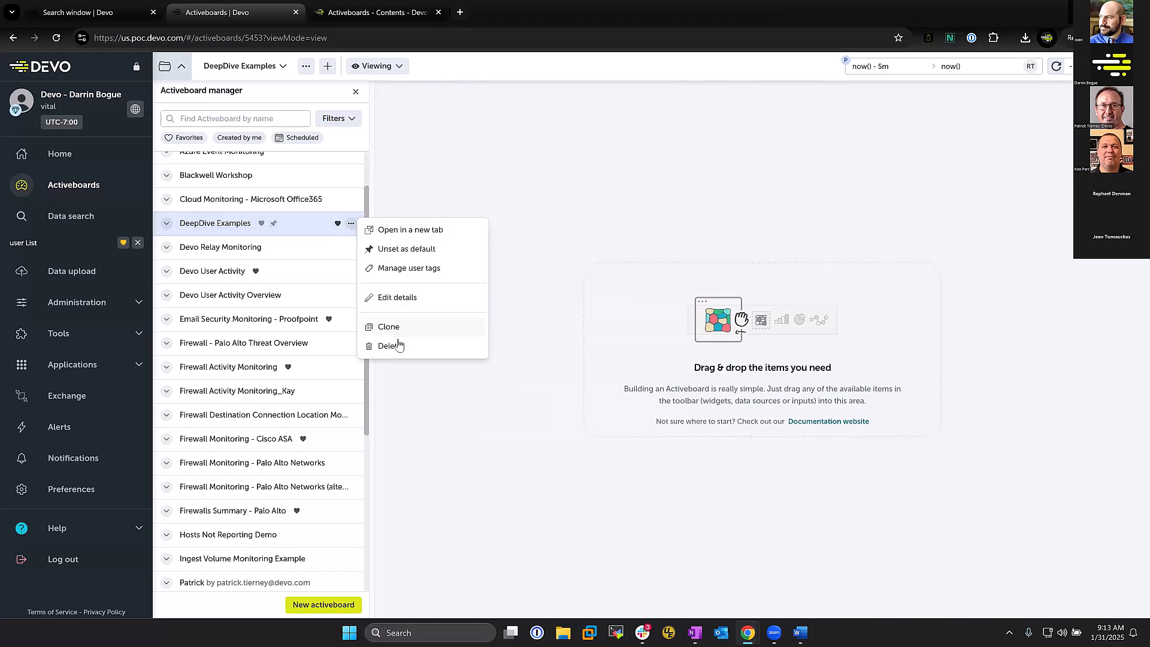
{"action": "left_click", "coordinate": [657, 270]}
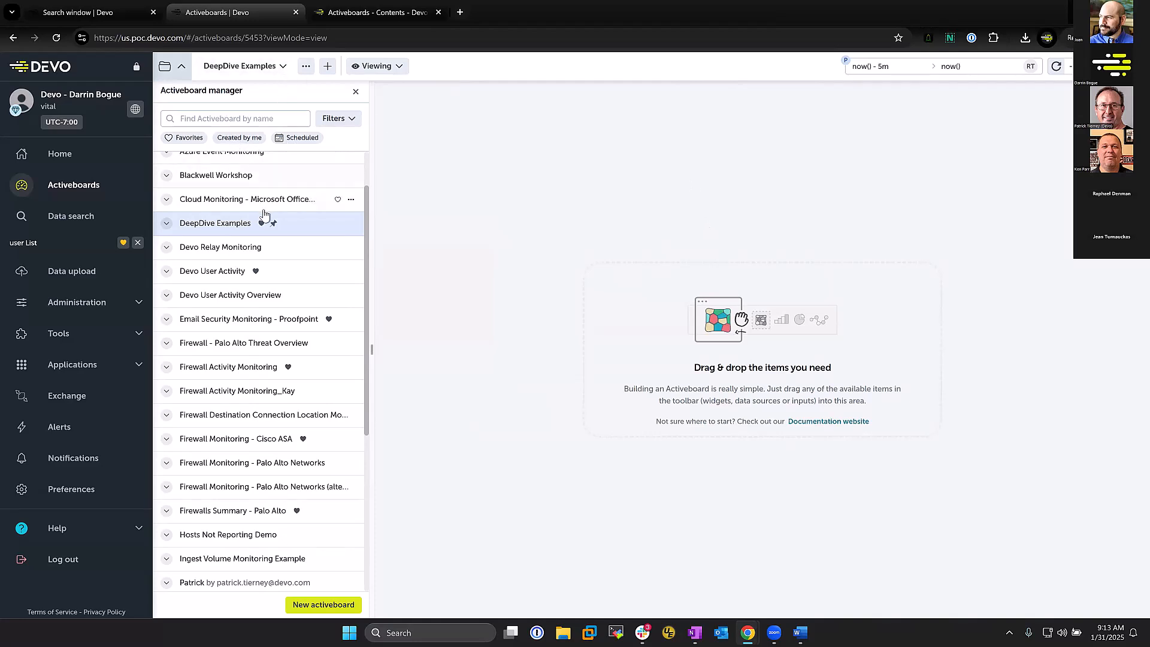
{"action": "left_click", "coordinate": [187, 138]}
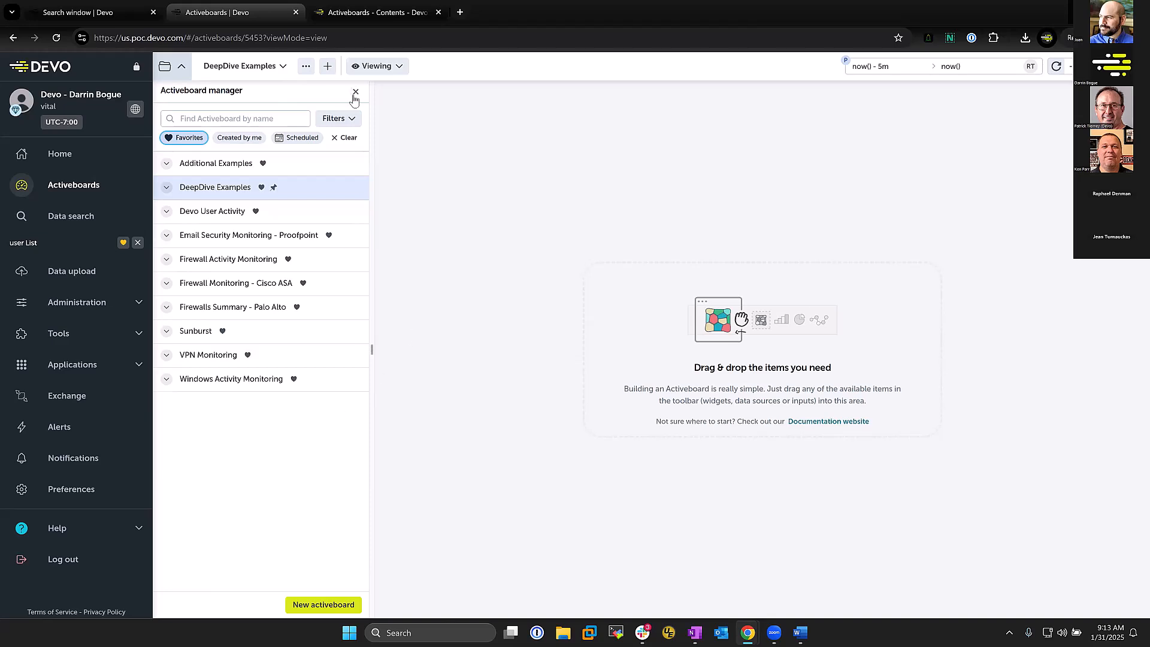
Remove Workshop Example from the quick list of open Activeboards.
{"action": "left_click", "coordinate": [281, 69]}
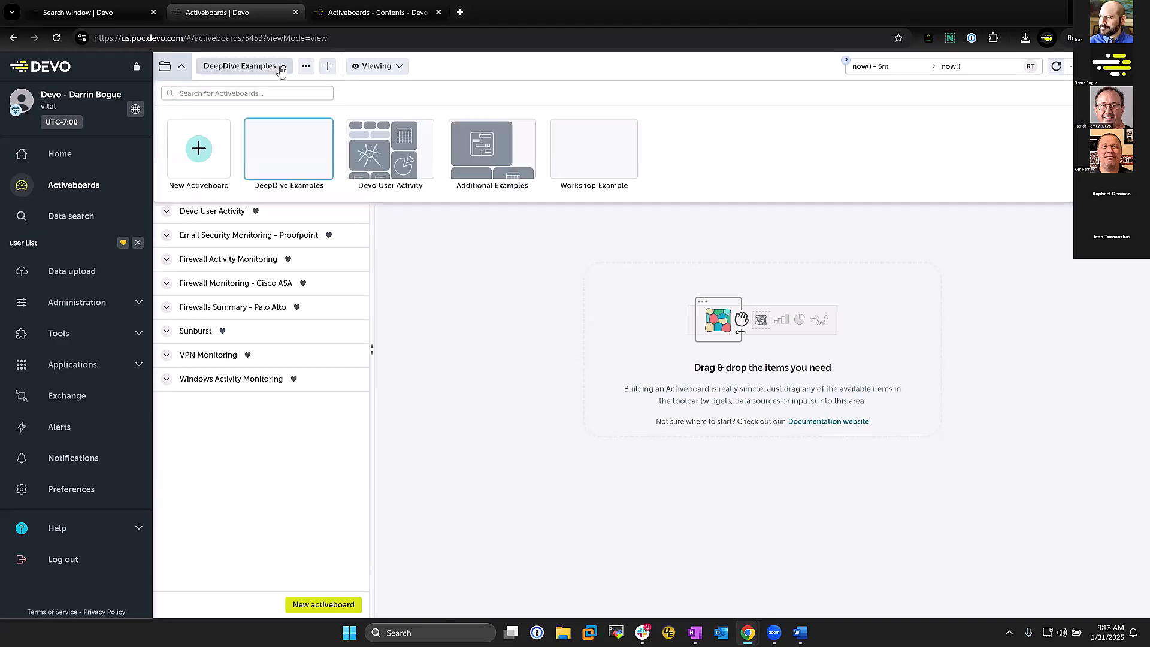
{"action": "mouse_move", "coordinate": [615, 152]}
{"action": "left_click", "coordinate": [624, 161]}
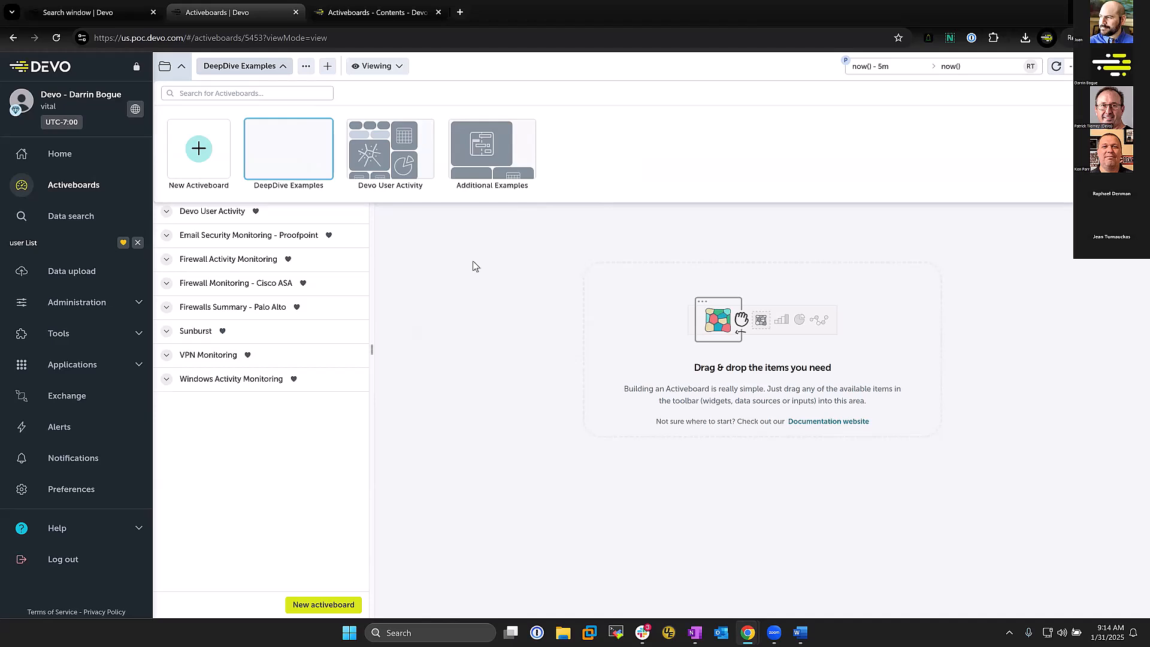
Check the actions available for DeepDive Examples in viewing mode and switch the Activeboard to Editing mode.
{"action": "left_click", "coordinate": [306, 67]}
{"action": "left_click", "coordinate": [306, 67]}
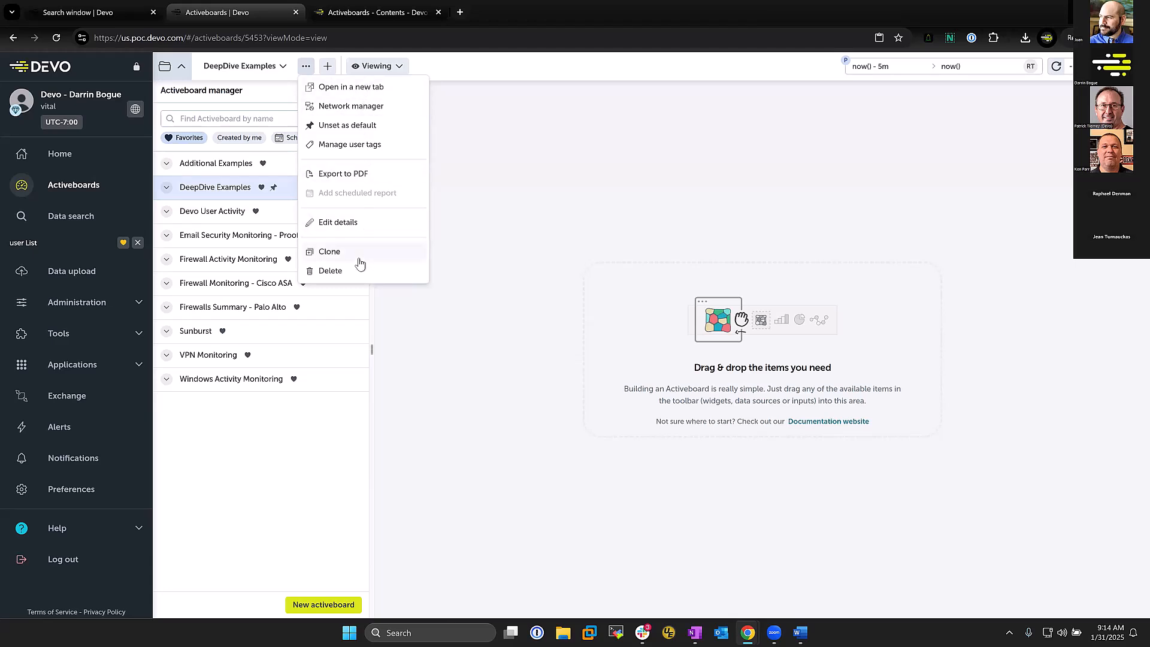
{"action": "left_click", "coordinate": [373, 67]}
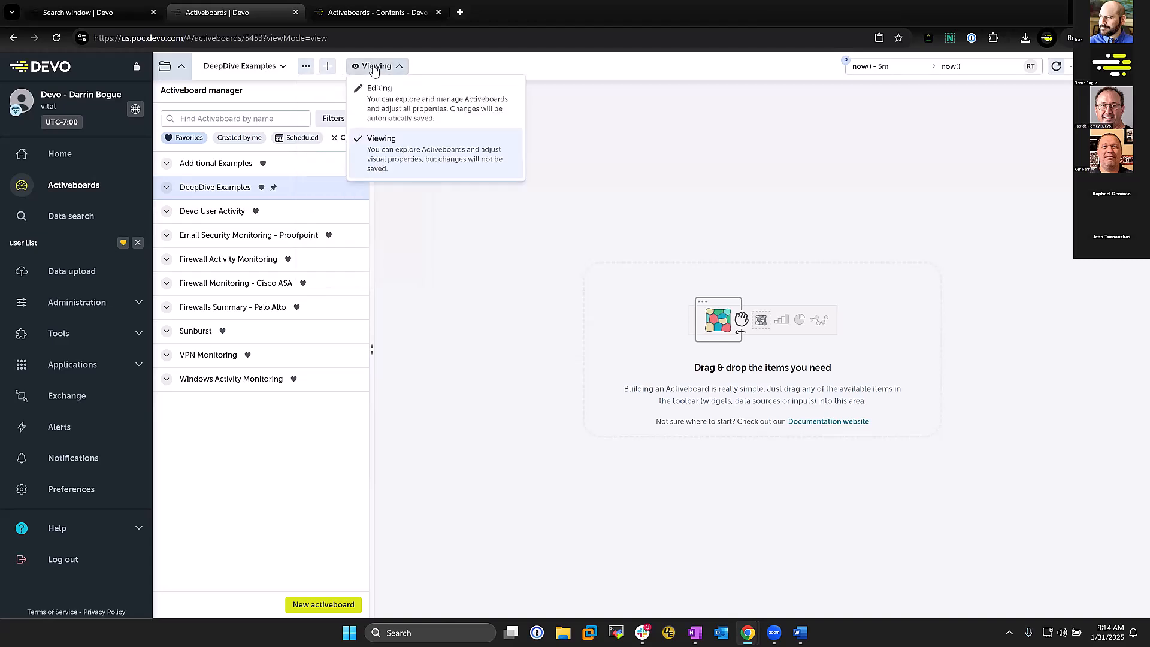
{"action": "left_click", "coordinate": [379, 95]}
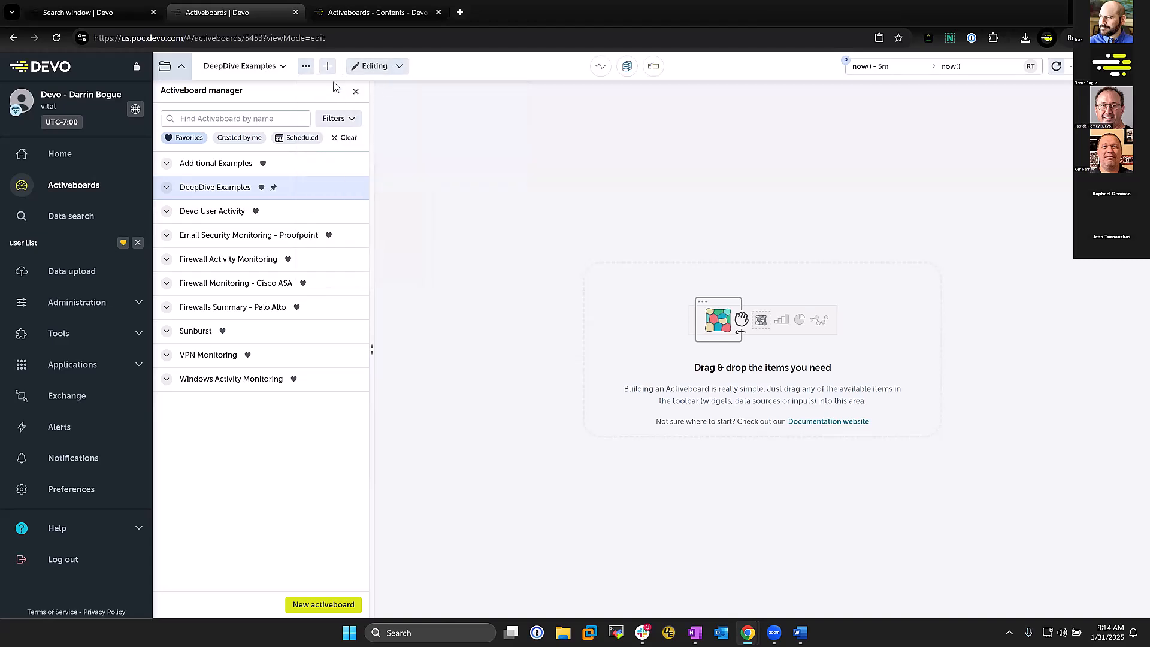
Examine the raw configuration and editing actions of DeepDive Examples, and close the configuration and the Activeboard manager.
{"action": "left_click", "coordinate": [306, 67]}
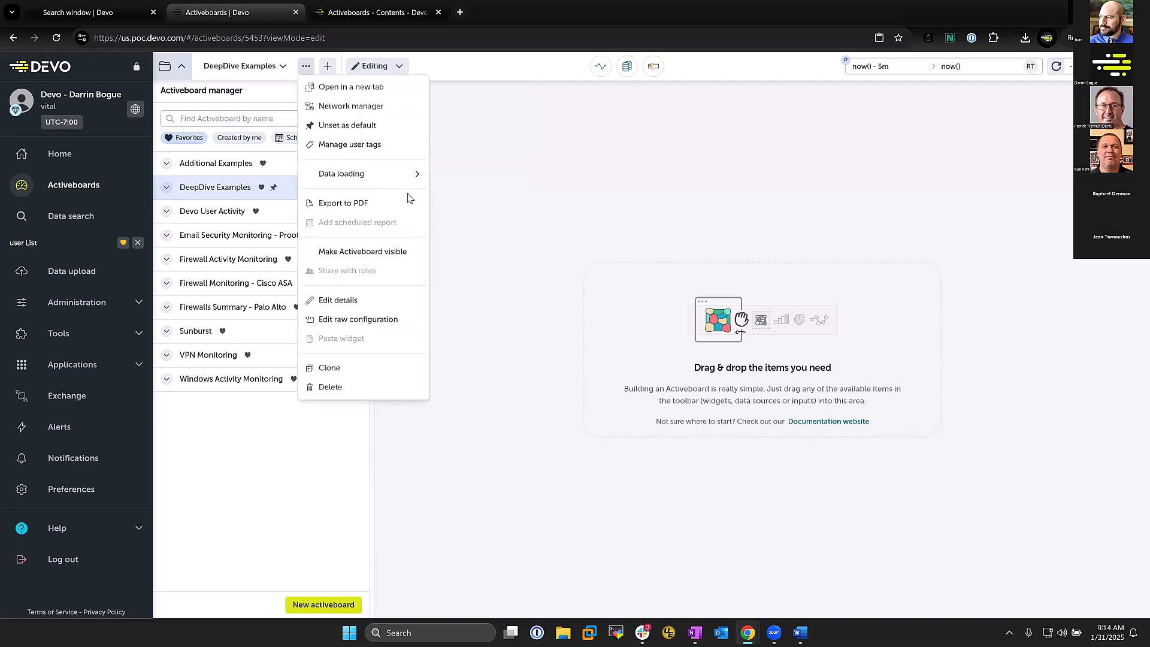
{"action": "left_click", "coordinate": [381, 320]}
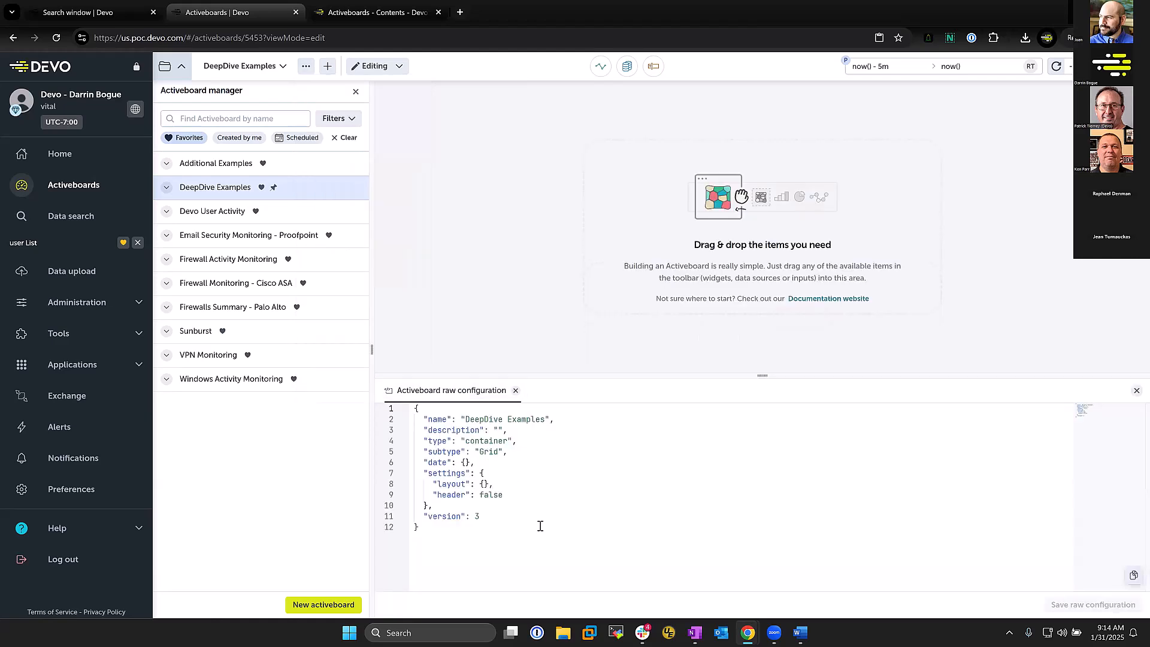
{"action": "left_click_drag", "start_coordinate": [540, 525], "coordinate": [413, 407]}
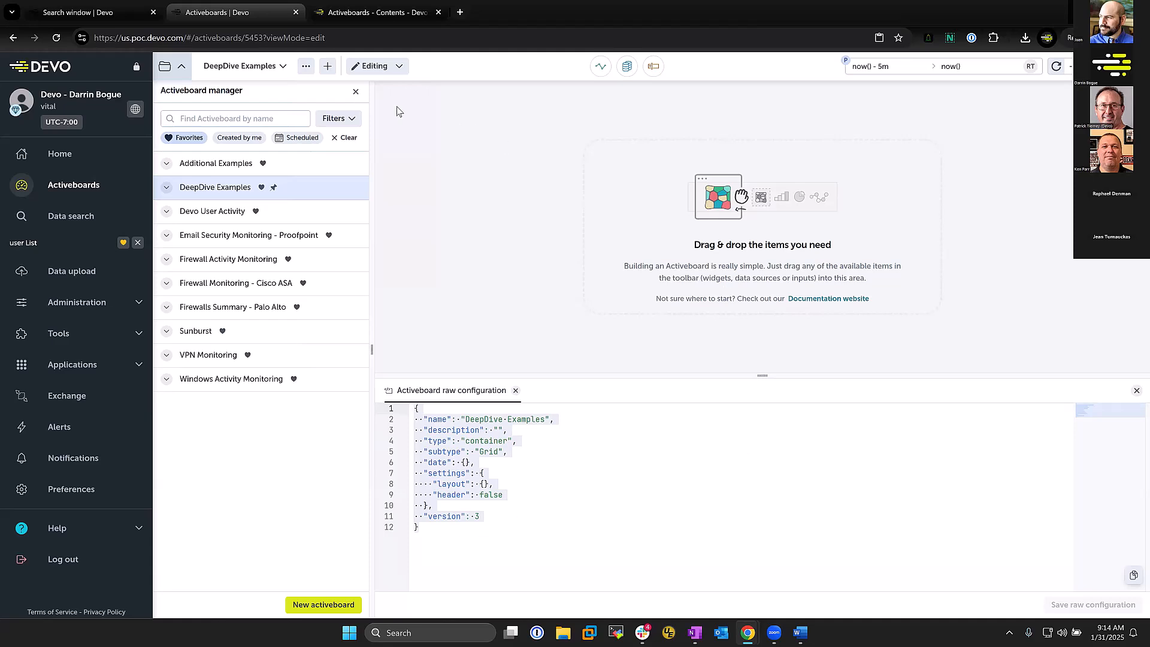
{"action": "left_click", "coordinate": [306, 66]}
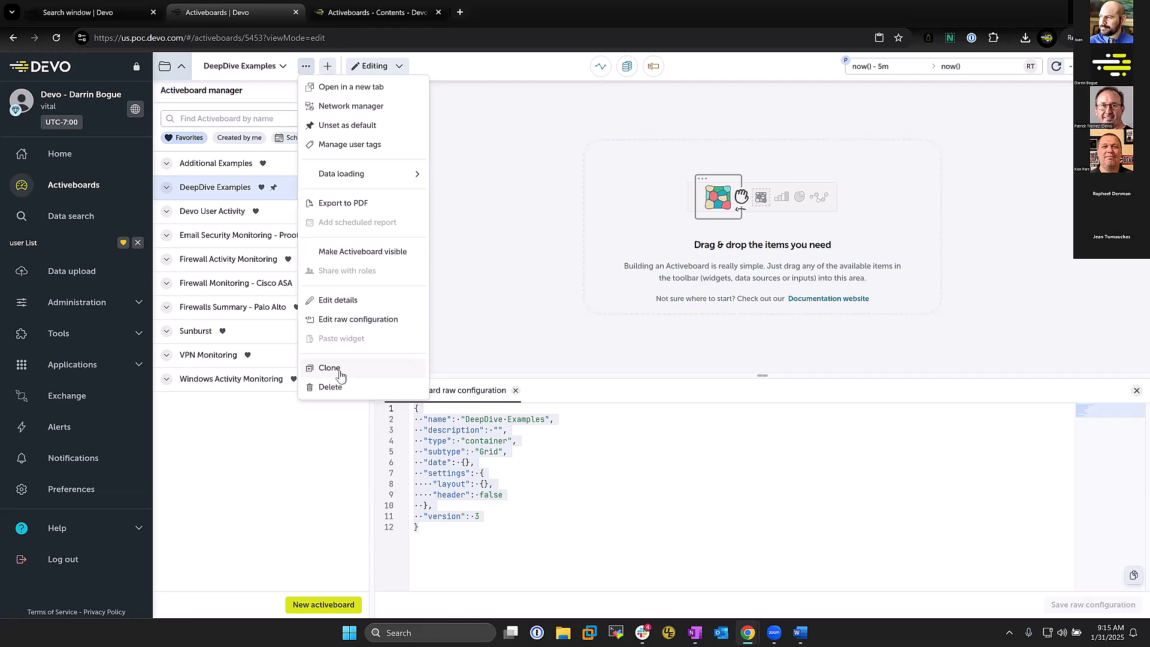
{"action": "left_click", "coordinate": [455, 307]}
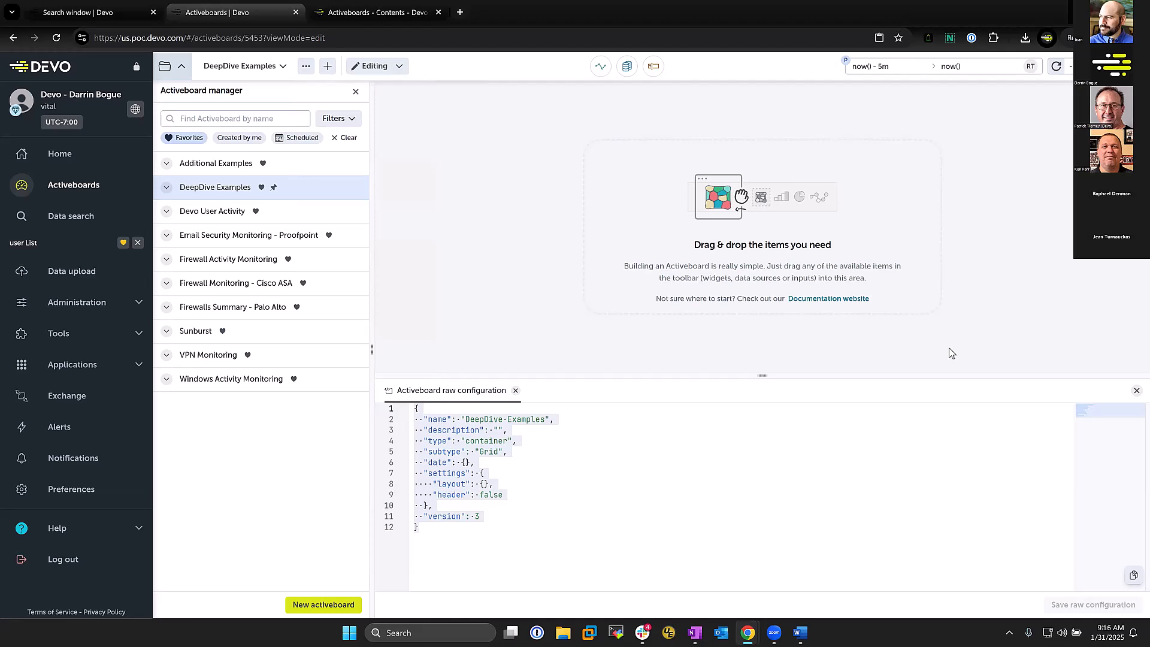
{"action": "left_click", "coordinate": [1136, 390]}
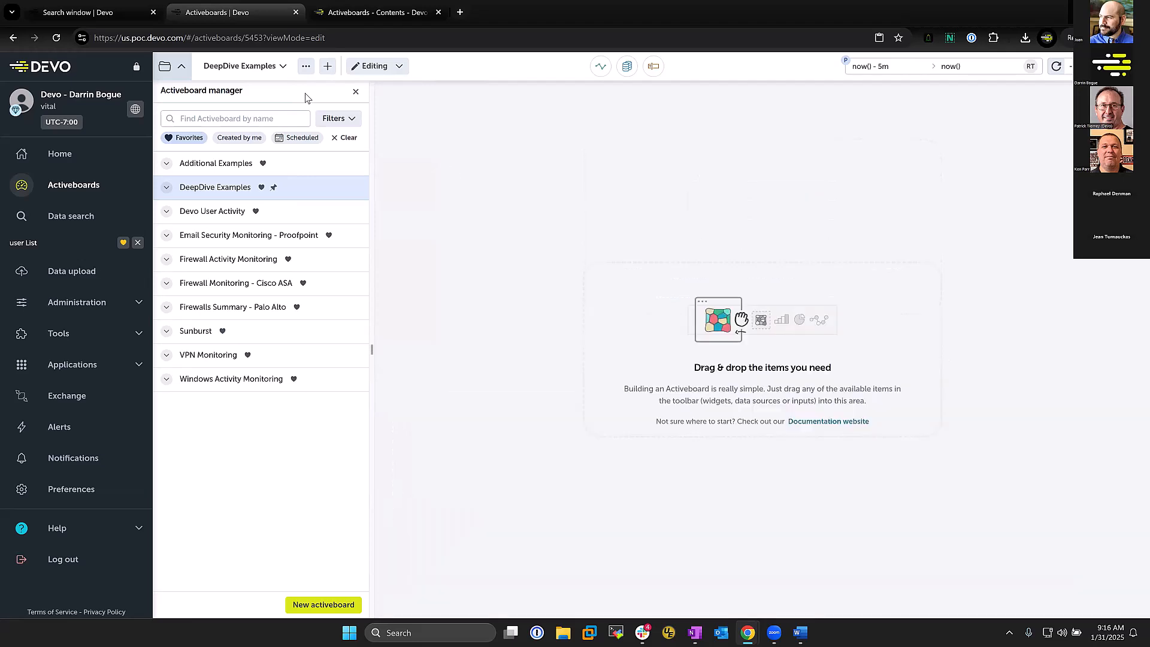
{"action": "left_click", "coordinate": [178, 70]}
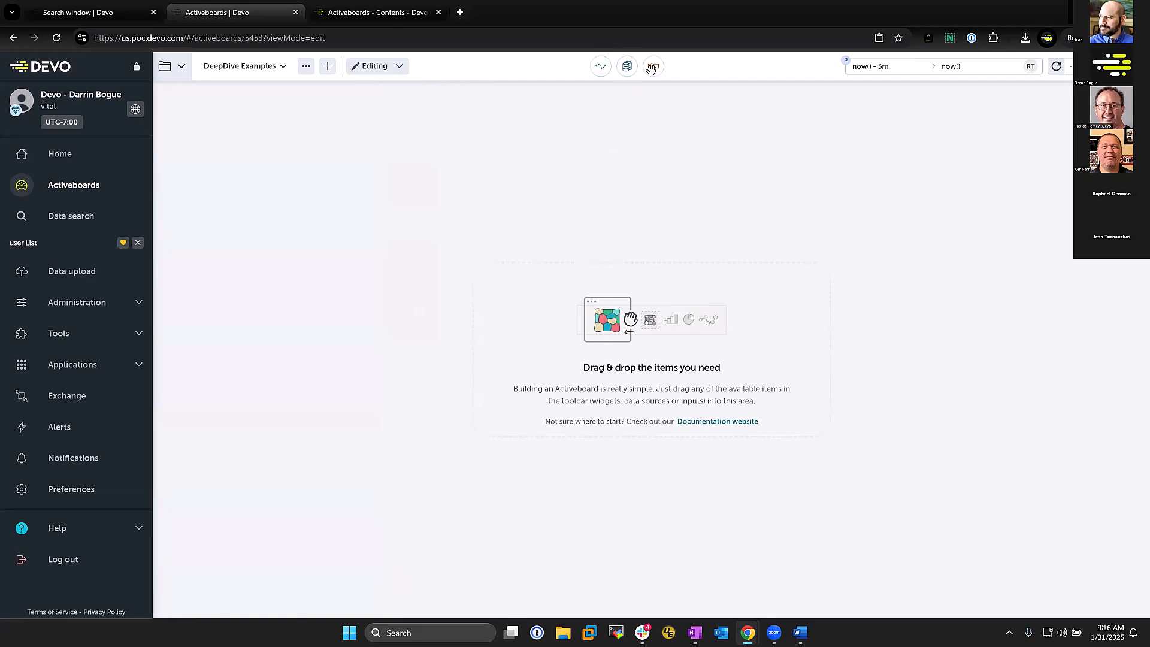
Set the Activeboard's date range to the Last 1 day preset interval.
{"action": "left_click", "coordinate": [905, 67]}
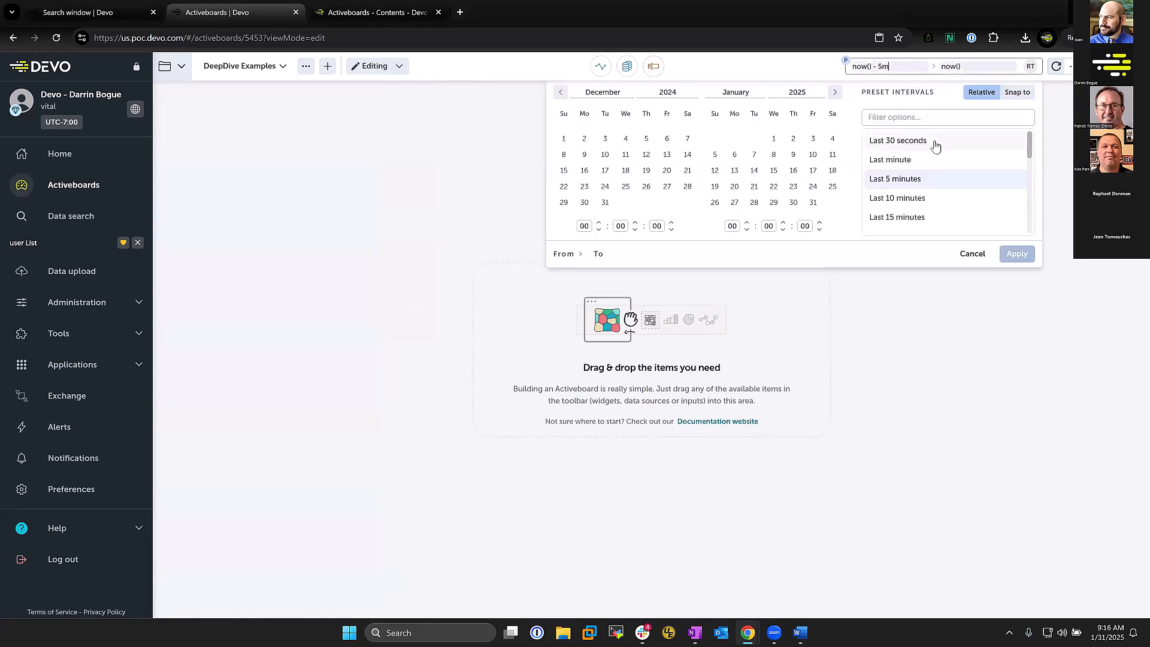
{"action": "scroll", "coordinate": [934, 147], "scroll_direction": "down", "scroll_amount": 1}
{"action": "scroll", "coordinate": [935, 150], "scroll_direction": "down", "scroll_amount": 1}
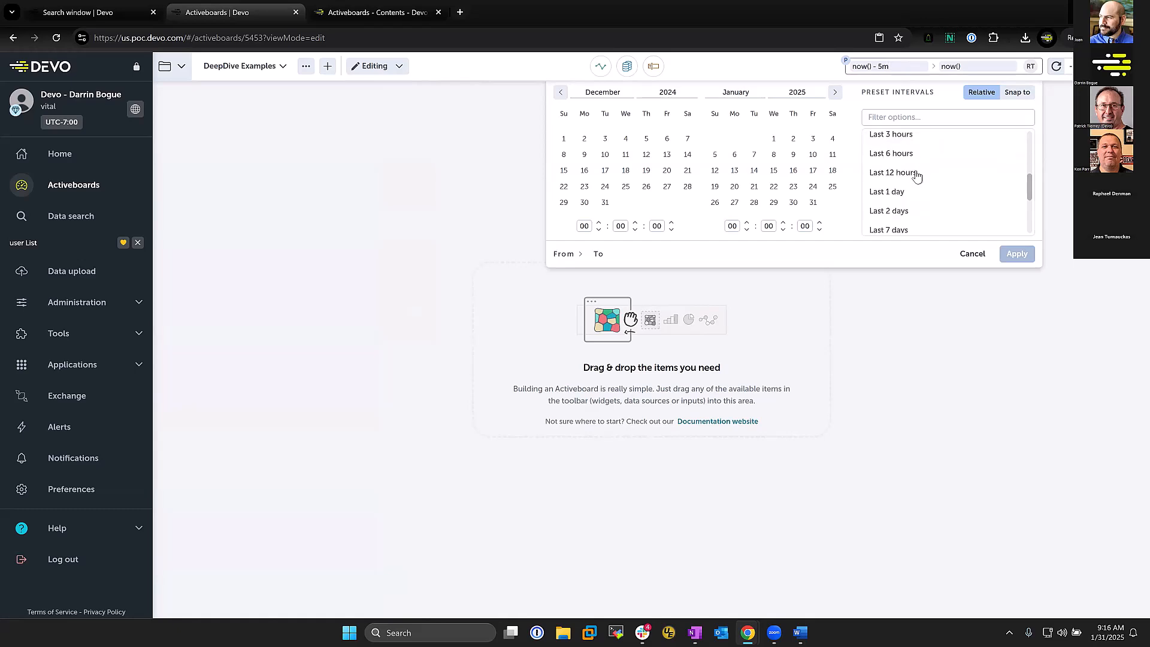
{"action": "left_click", "coordinate": [908, 193]}
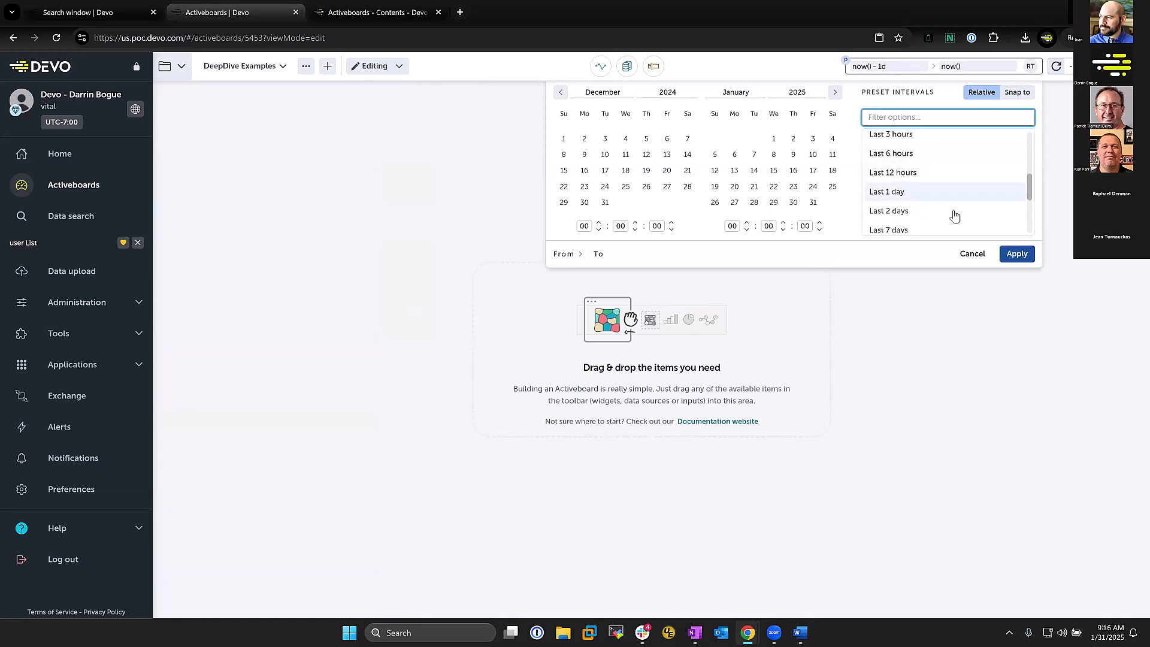
{"action": "left_click", "coordinate": [1016, 253]}
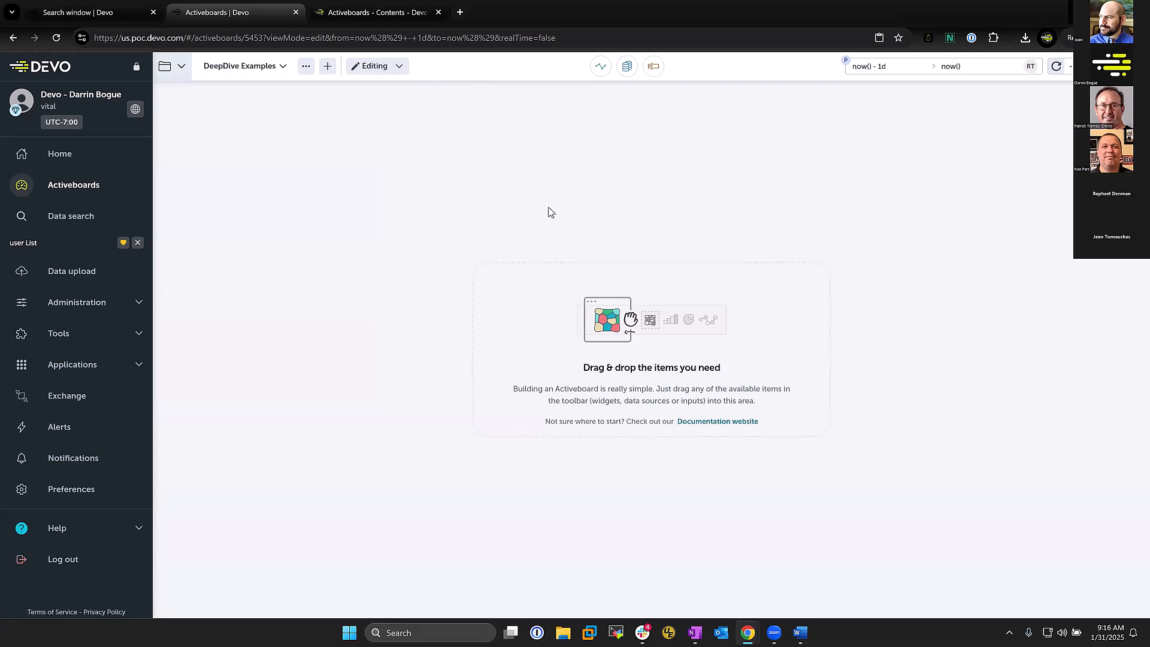
Add a Voronoi widget to the upper-left area of the empty Activeboard and assign the user List query as its data source.
{"action": "left_click", "coordinate": [597, 67]}
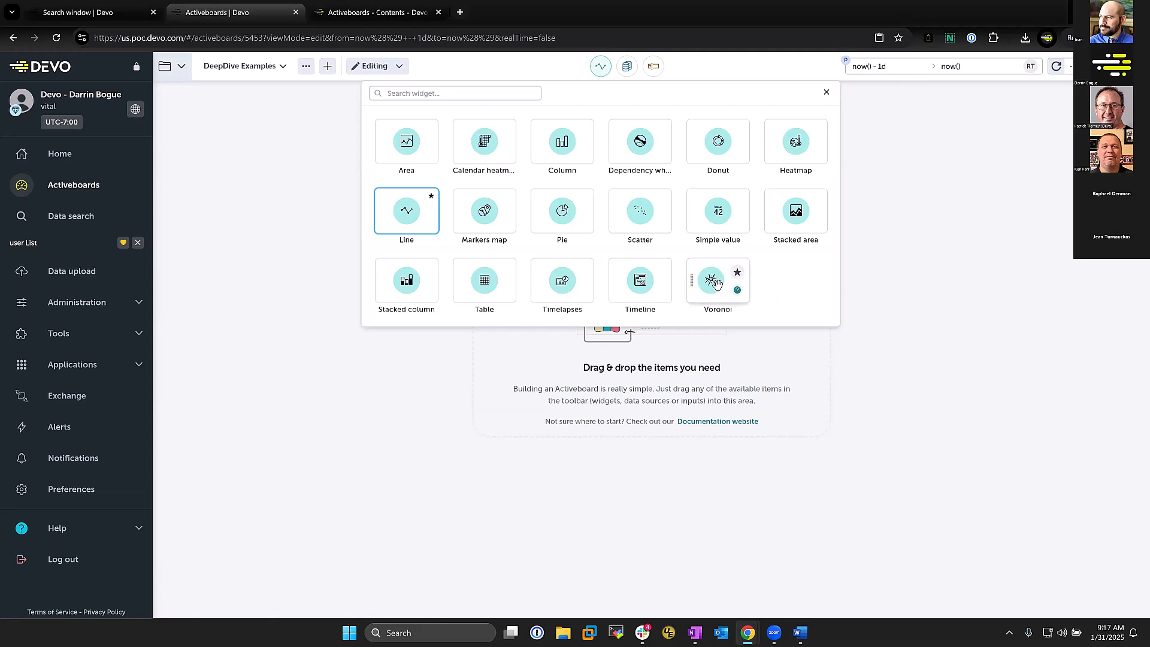
{"action": "left_click_drag", "start_coordinate": [716, 281], "coordinate": [291, 160]}
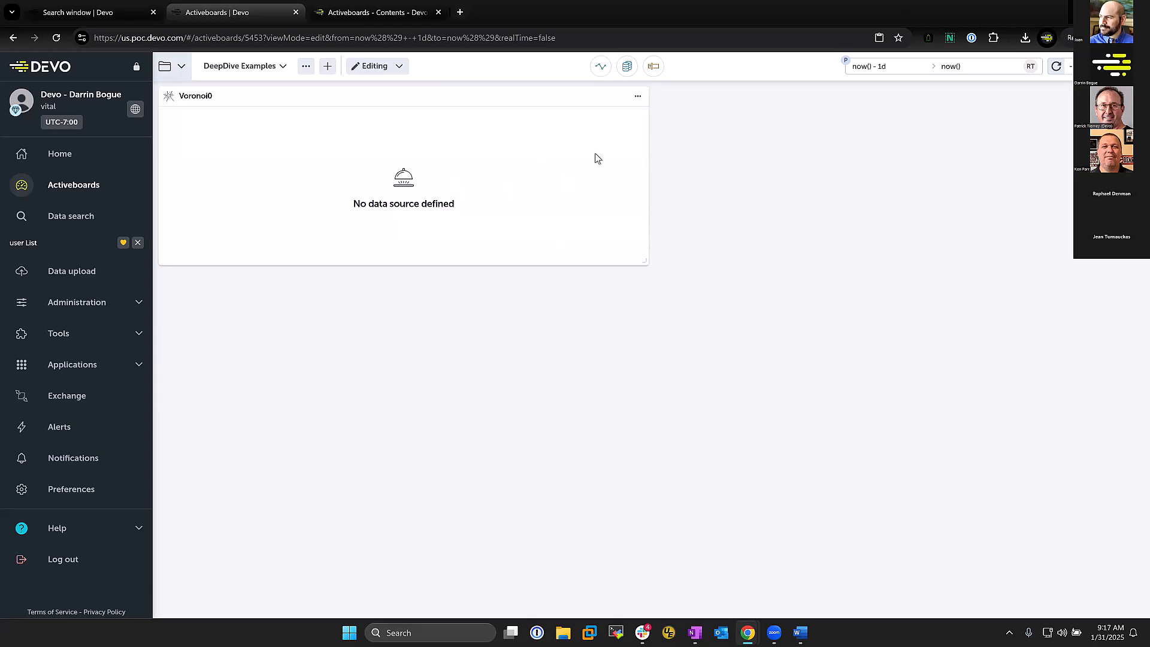
{"action": "left_click", "coordinate": [624, 67]}
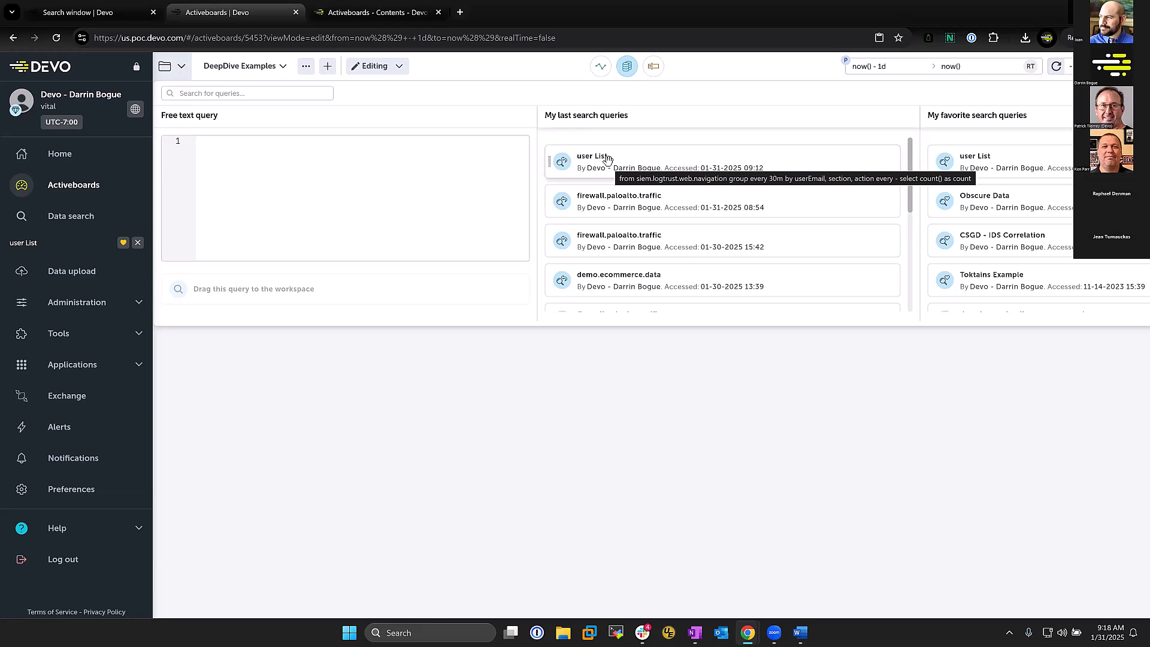
{"action": "left_click_drag", "start_coordinate": [607, 158], "coordinate": [373, 190]}
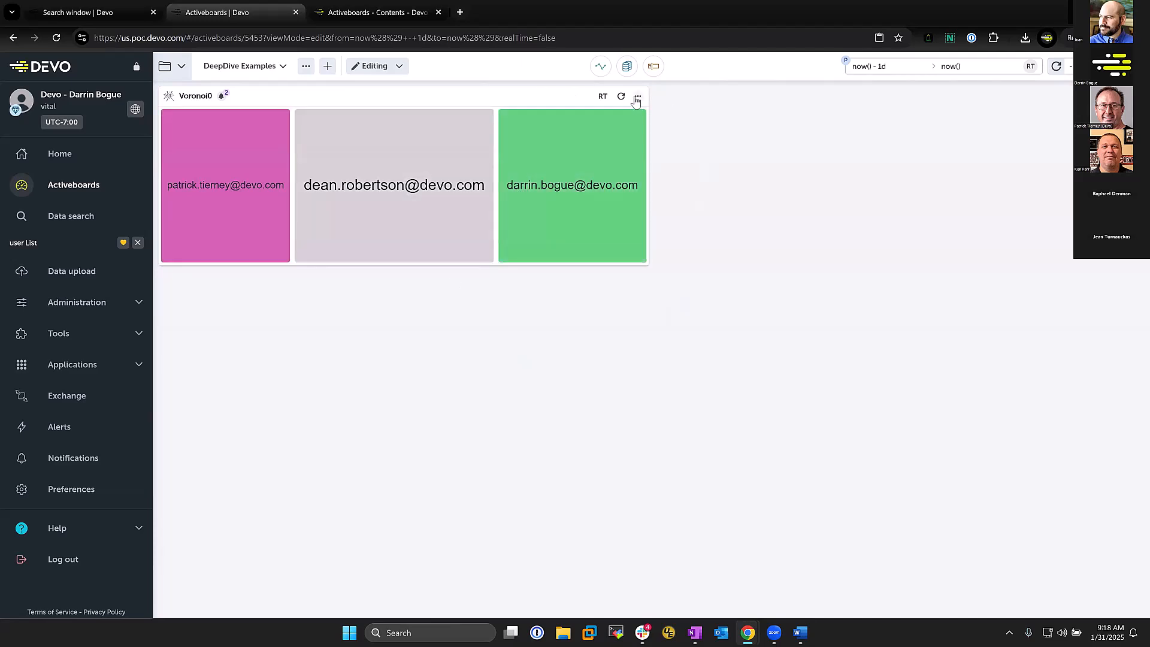
Check the actions available for the Voronoi widget, open its properties and rename the widget as User.
{"action": "left_click", "coordinate": [637, 96]}
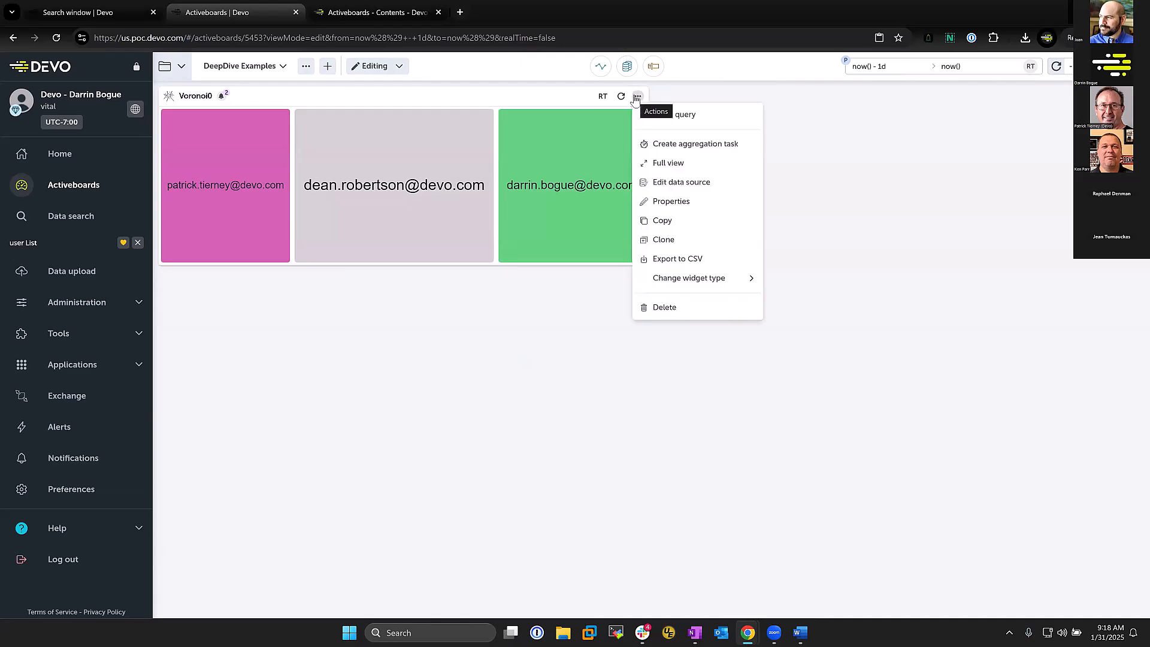
{"action": "left_click", "coordinate": [474, 98]}
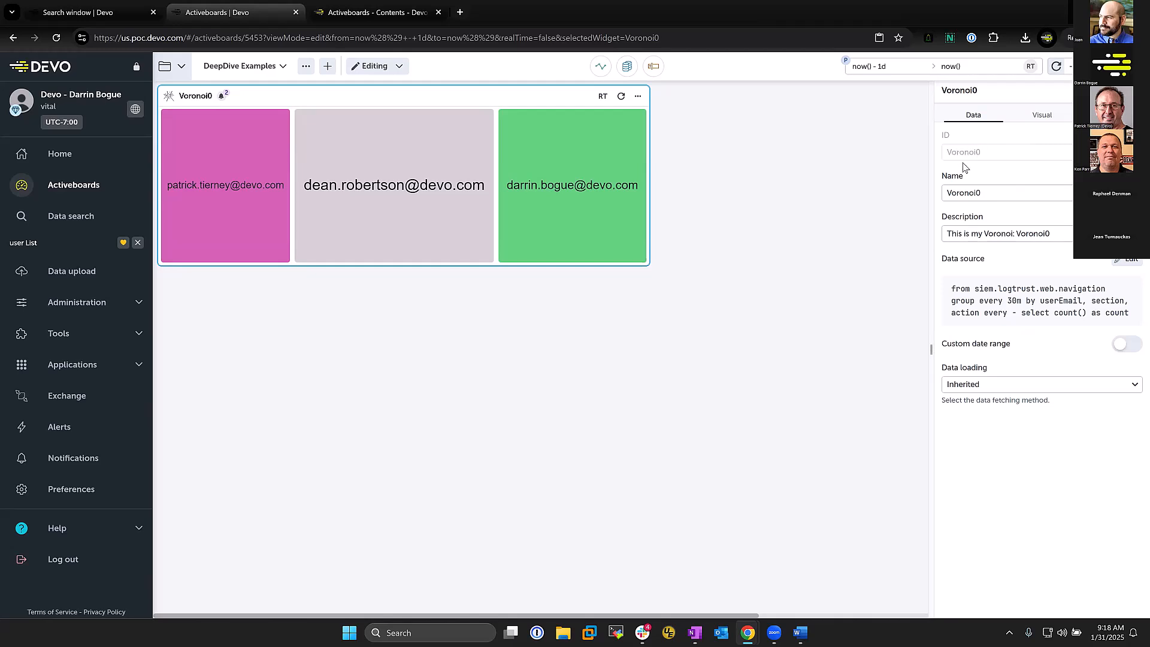
{"action": "left_click_drag", "start_coordinate": [984, 192], "coordinate": [934, 196]}
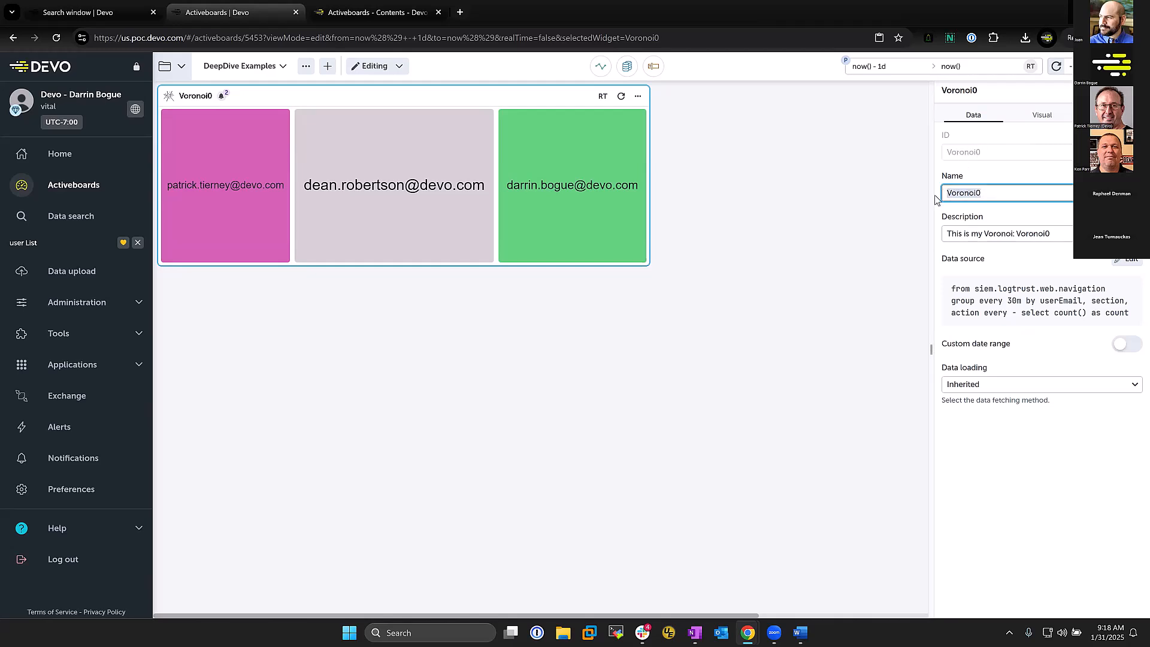
{"action": "type", "text": "User"}
{"action": "left_click", "coordinate": [1036, 172]}
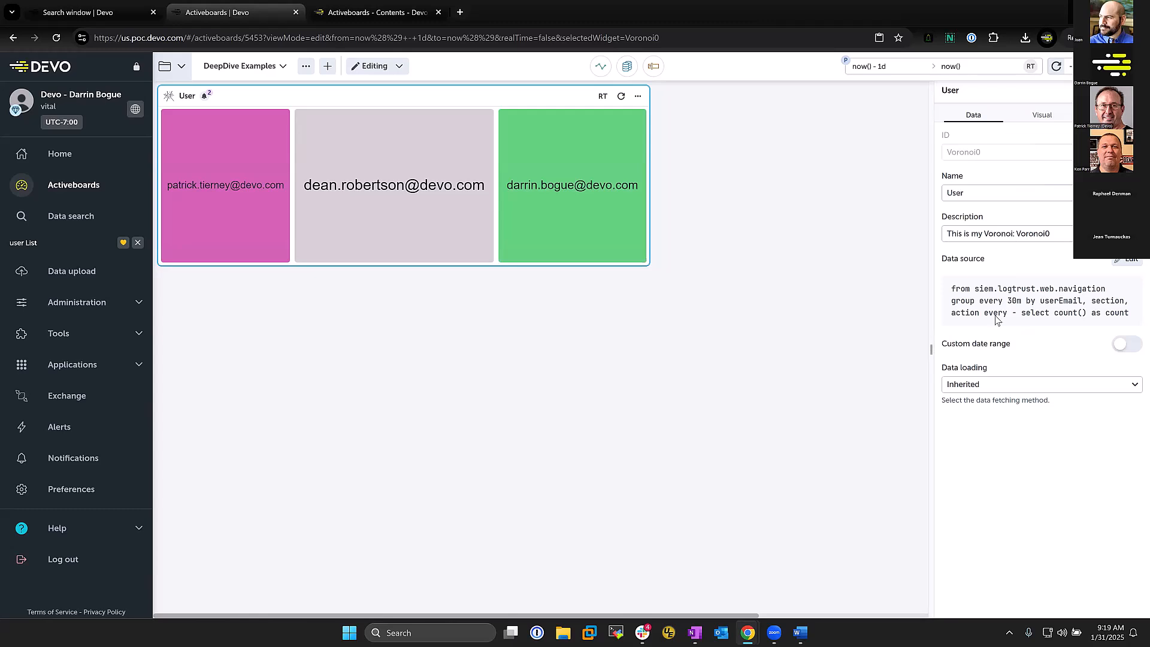
Open the User widget's data source query, try a custom date range with its preset intervals, and switch the custom range off.
{"action": "left_click", "coordinate": [1124, 263]}
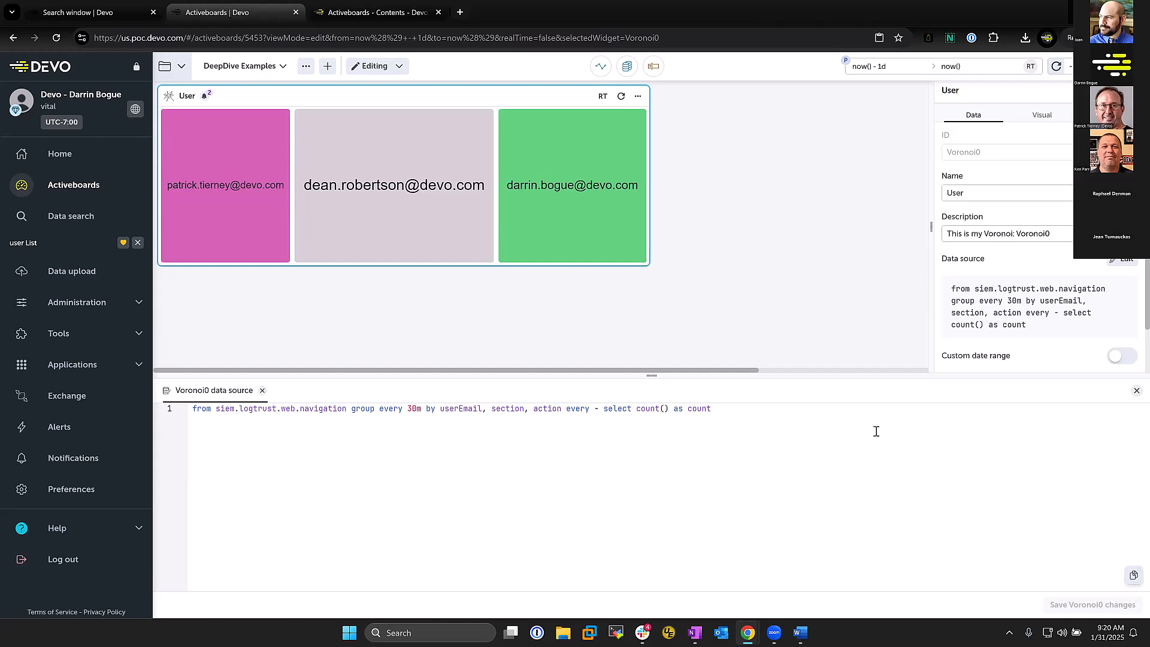
{"action": "scroll", "coordinate": [1066, 317], "scroll_direction": "down", "scroll_amount": 1}
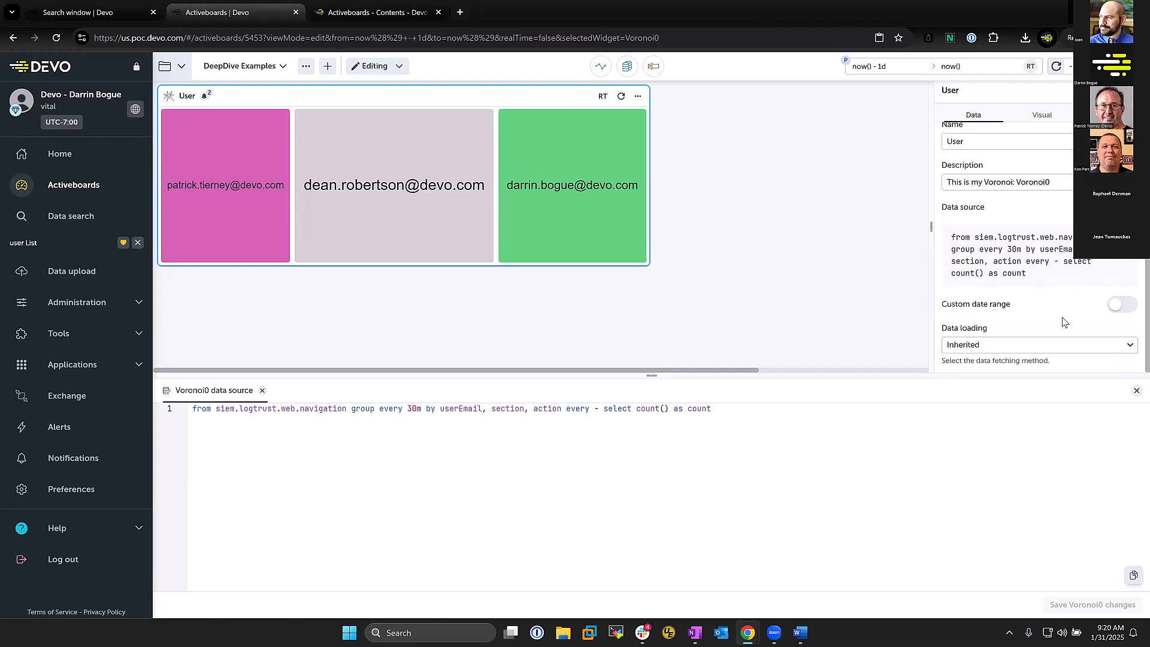
{"action": "left_click", "coordinate": [1125, 306]}
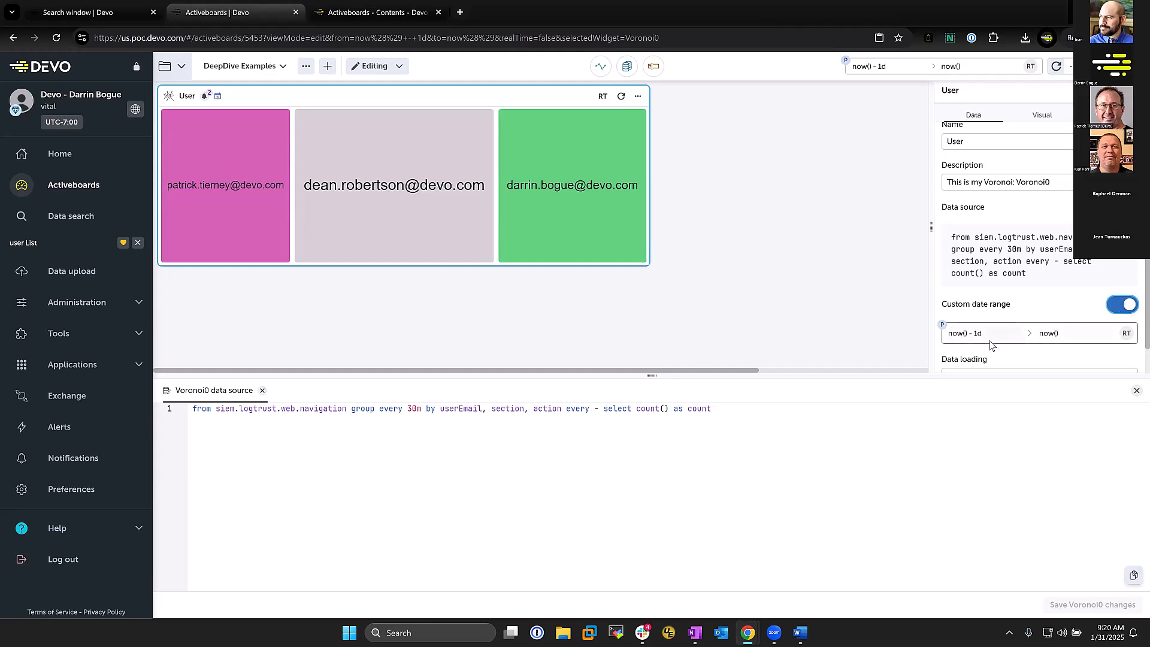
{"action": "left_click", "coordinate": [967, 333]}
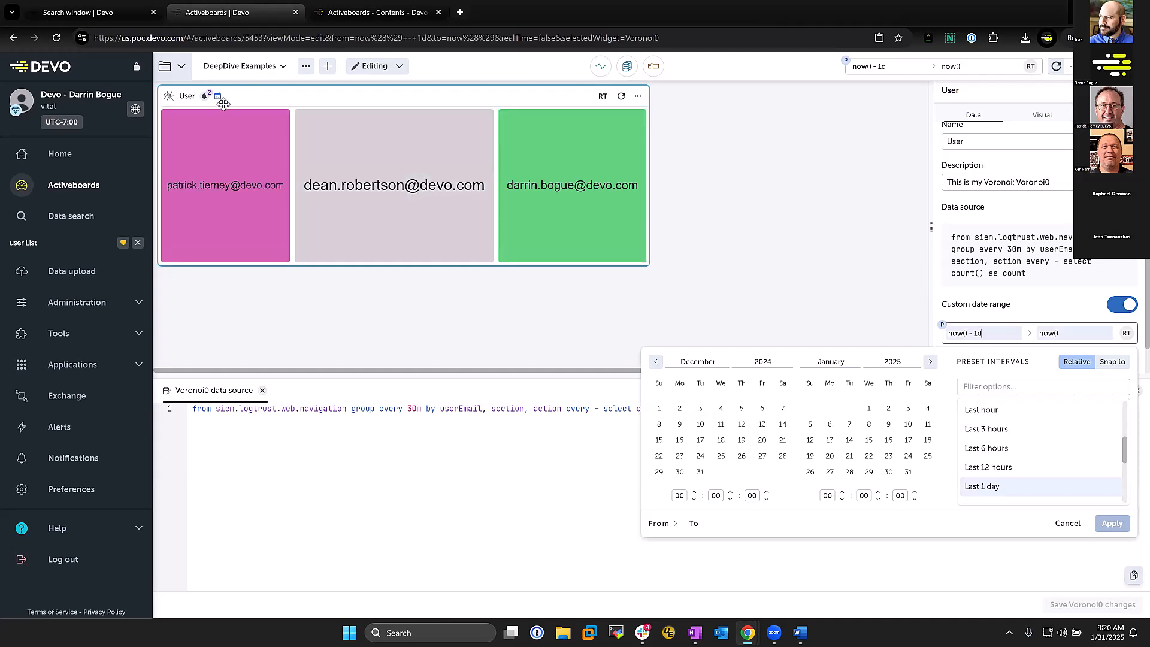
{"action": "mouse_move", "coordinate": [218, 100]}
{"action": "left_click", "coordinate": [848, 278]}
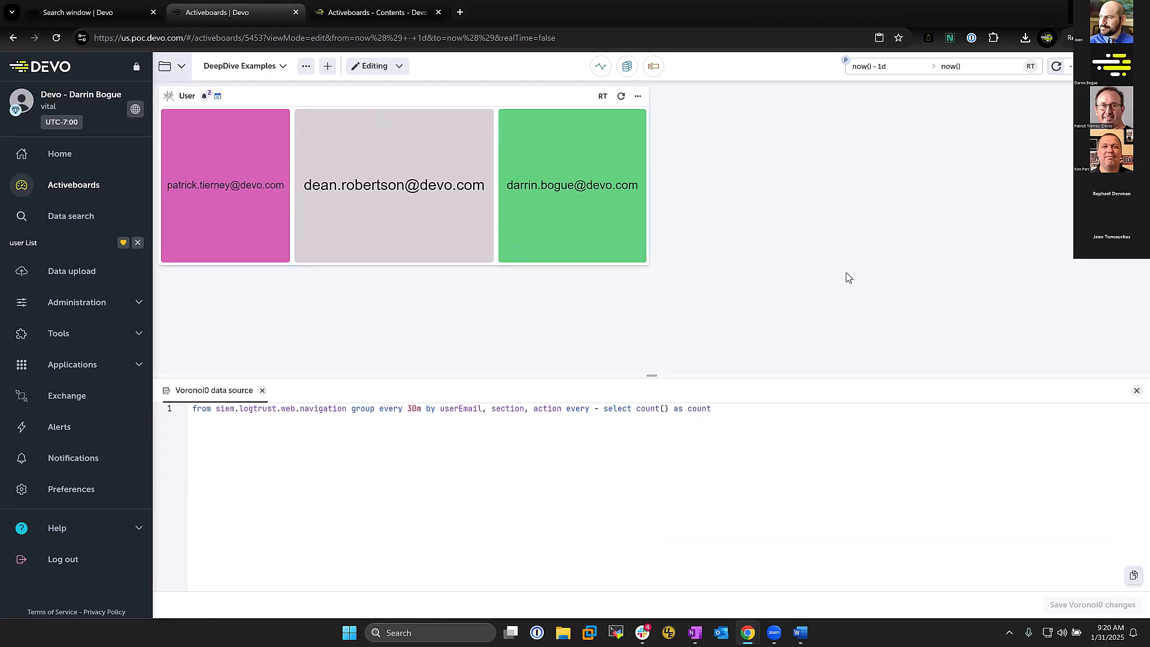
{"action": "left_click", "coordinate": [545, 101]}
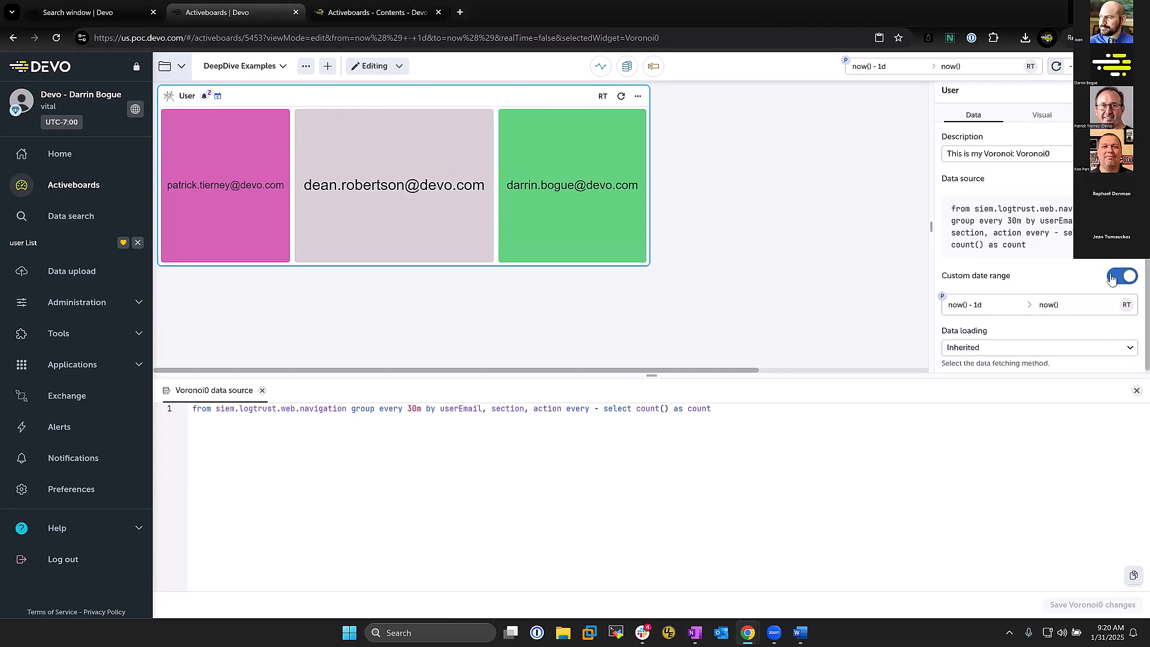
{"action": "left_click", "coordinate": [1121, 277]}
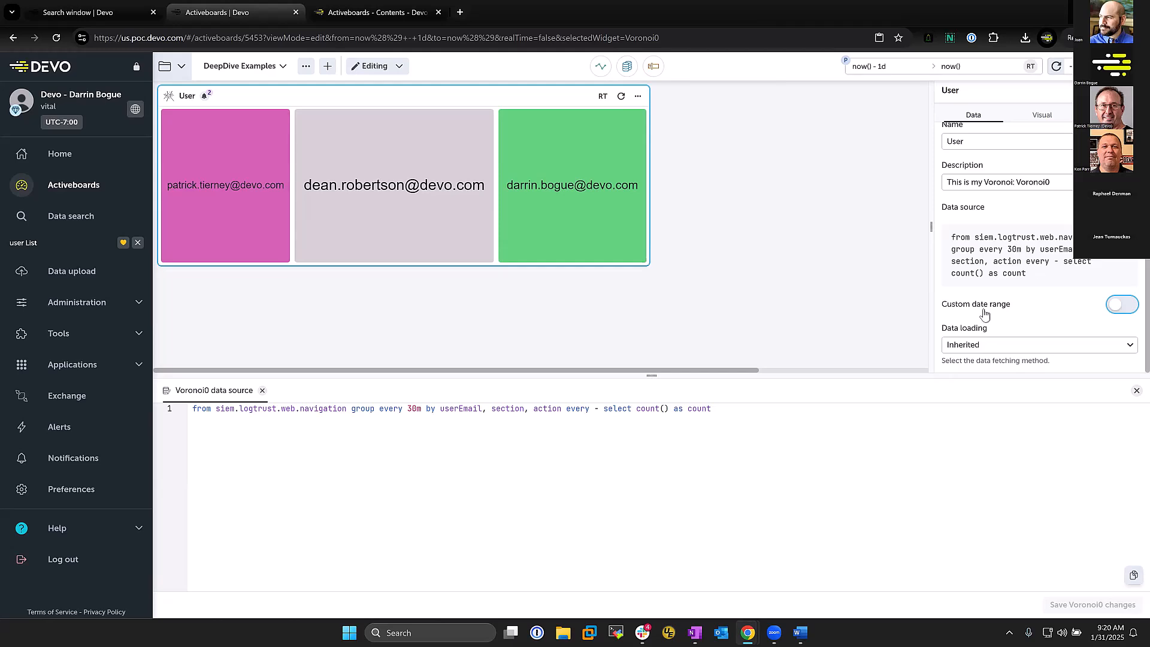
Examine the Data loading methods offered for the User widget and open its visual settings.
{"action": "left_click", "coordinate": [1003, 346]}
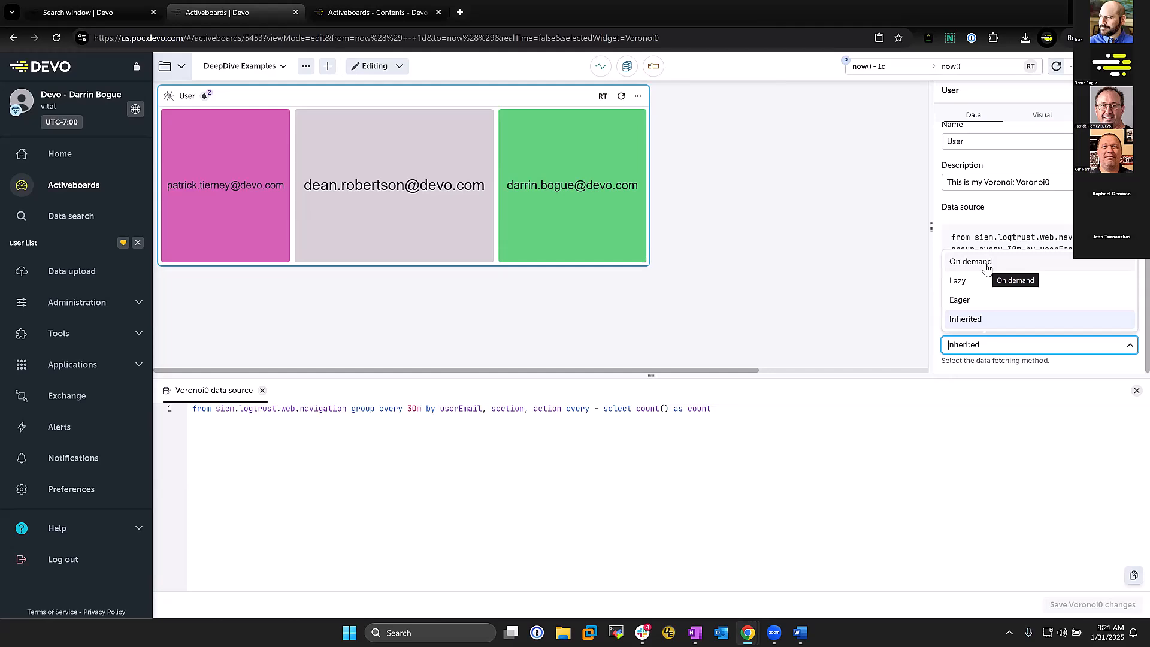
{"action": "left_click", "coordinate": [904, 324]}
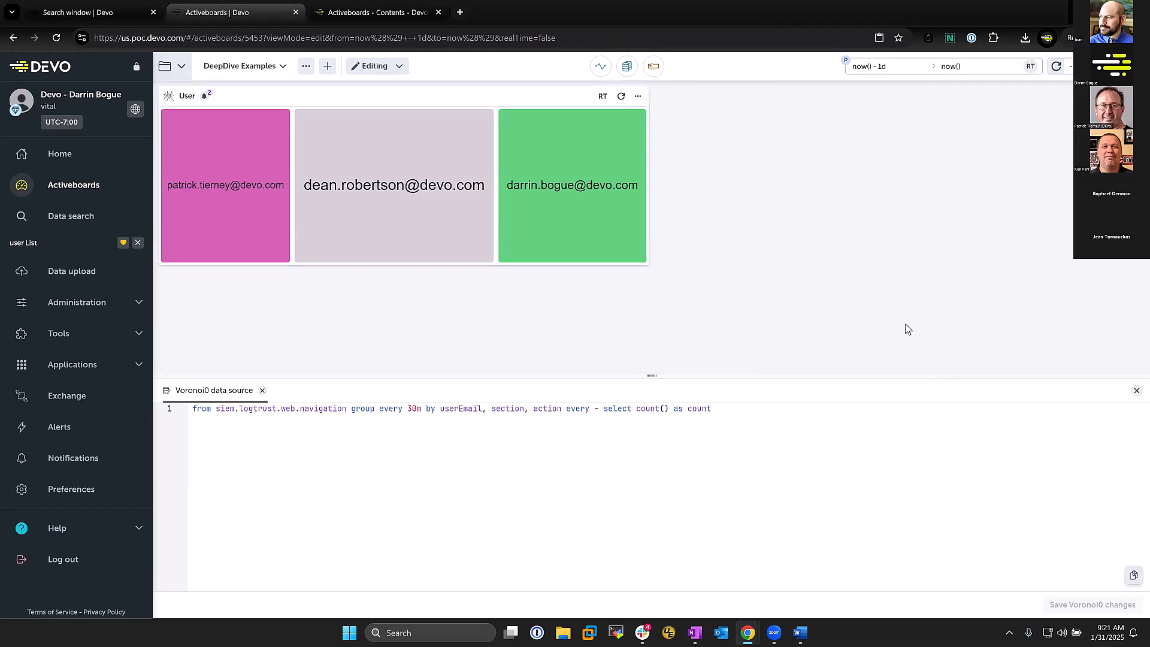
{"action": "left_click", "coordinate": [490, 99]}
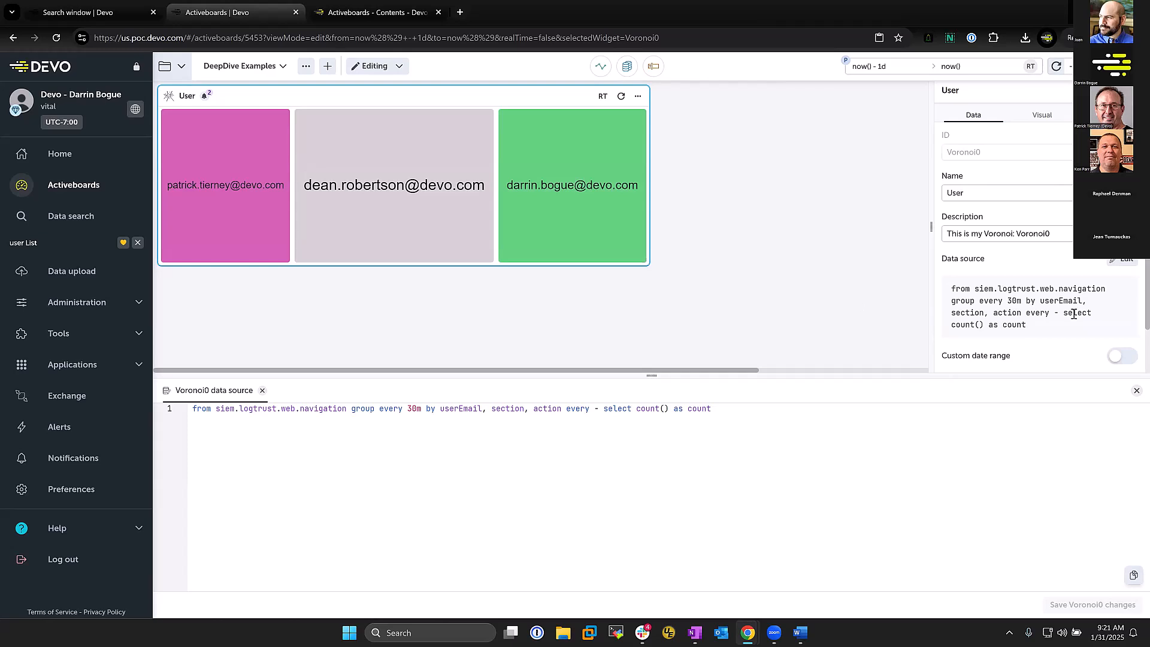
{"action": "scroll", "coordinate": [1011, 324], "scroll_direction": "down", "scroll_amount": 1}
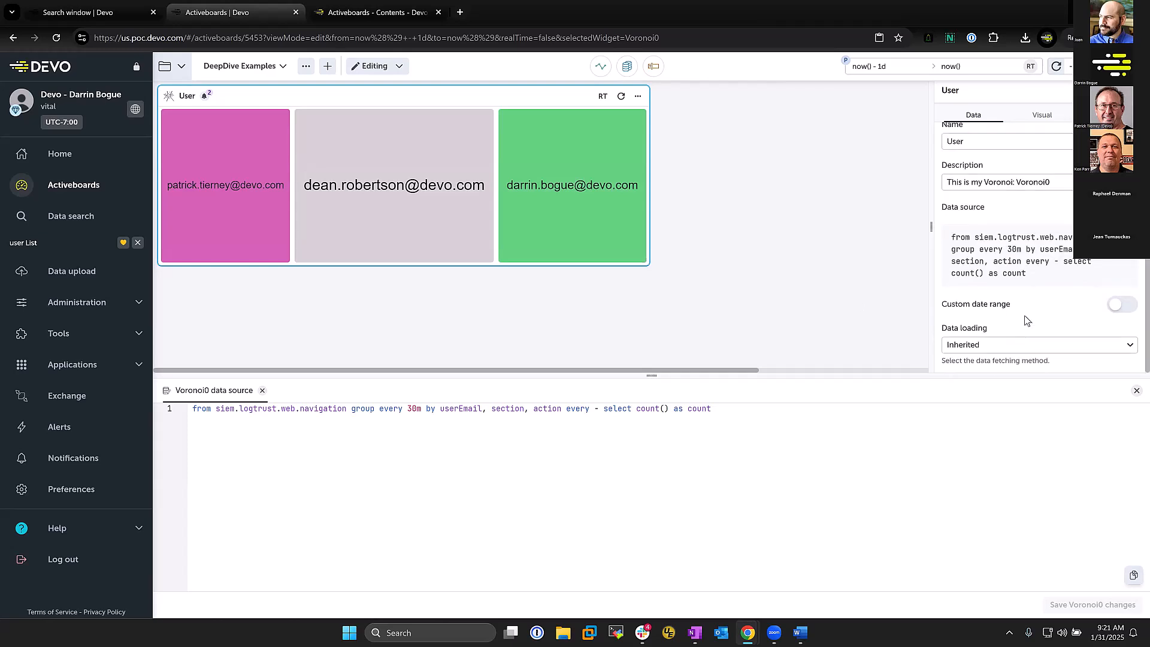
{"action": "scroll", "coordinate": [1024, 321], "scroll_direction": "up", "scroll_amount": 1}
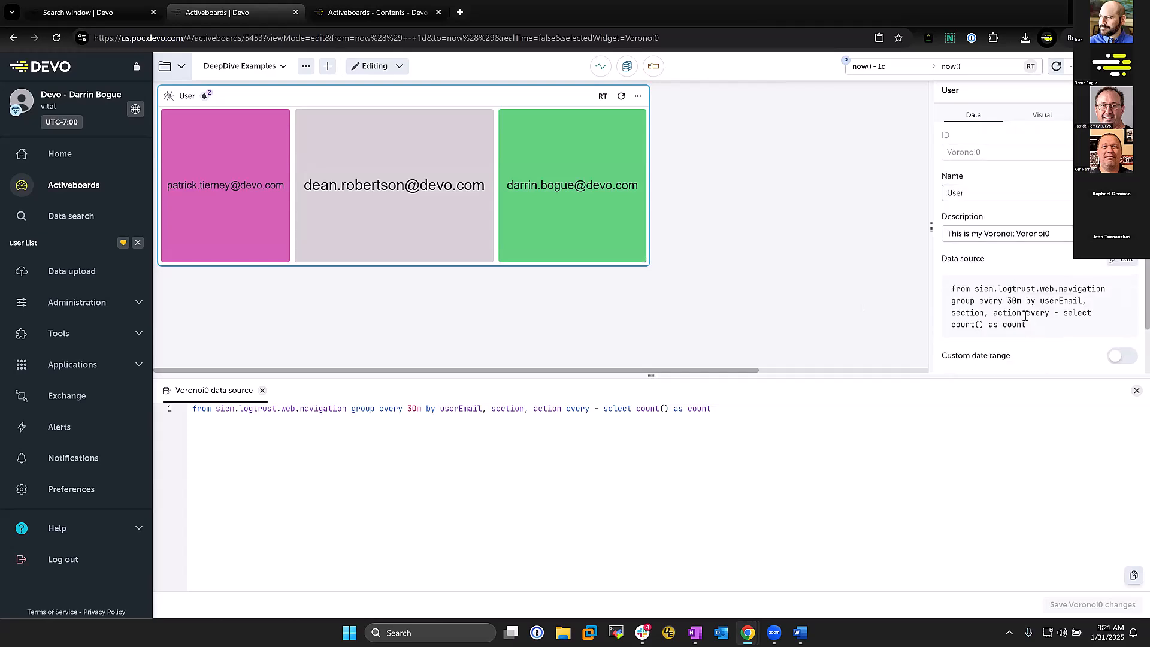
{"action": "left_click", "coordinate": [1043, 115]}
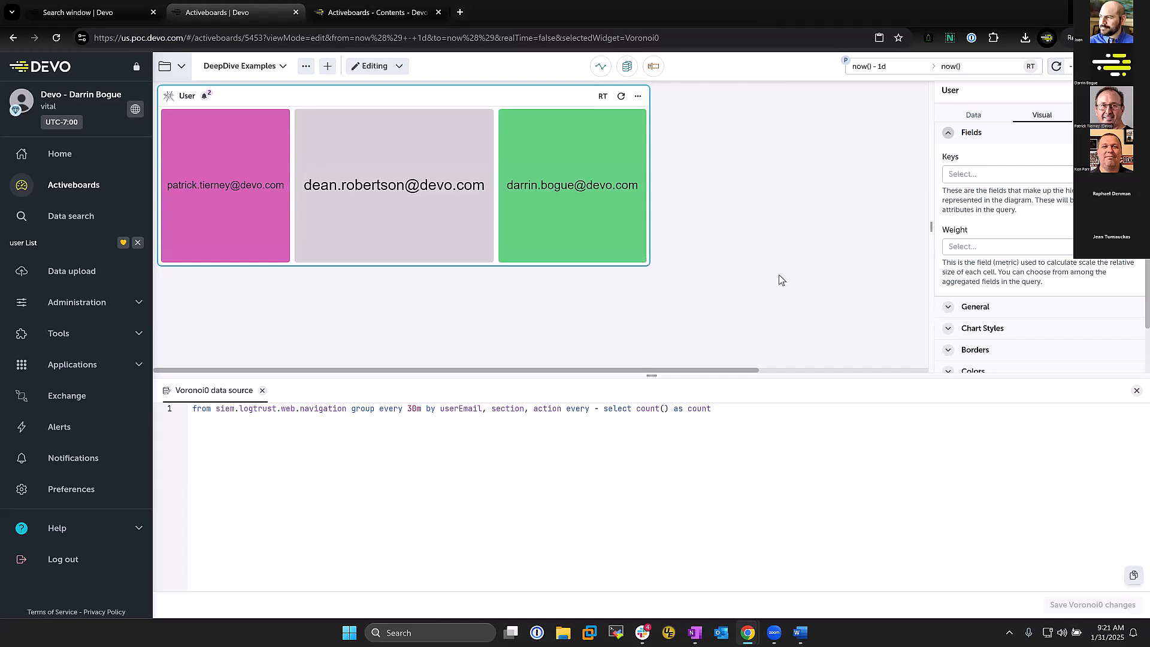
Switch to the Devo documentation and look through the Widget types article under Create a widget.
{"action": "left_click", "coordinate": [331, 14]}
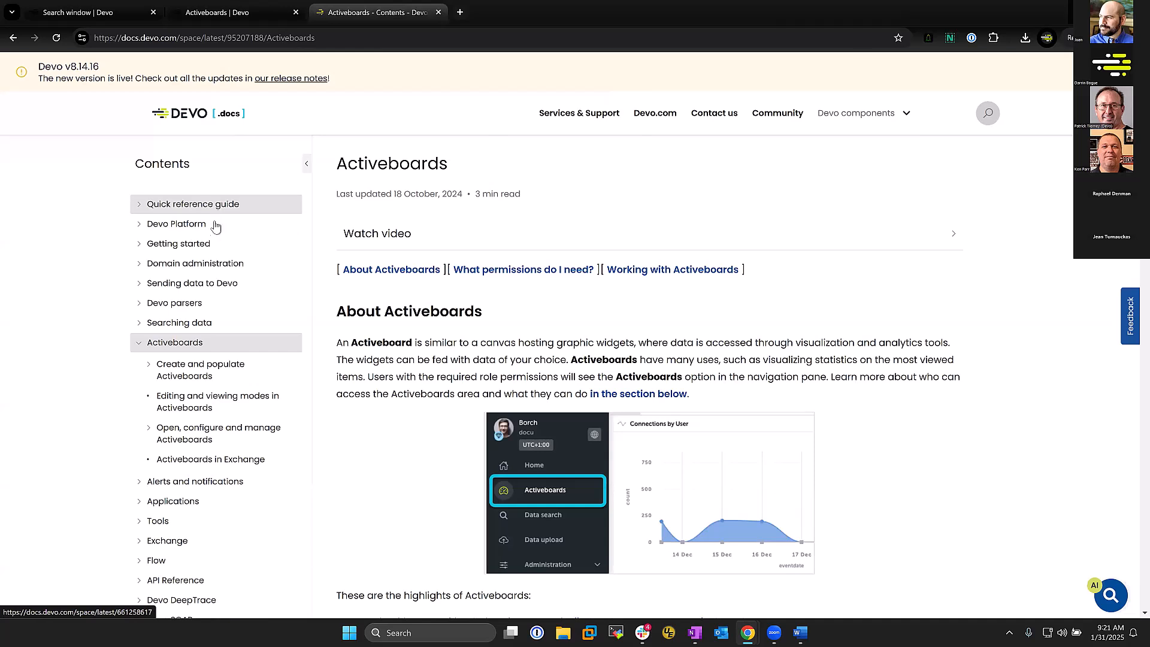
{"action": "left_click", "coordinate": [185, 375]}
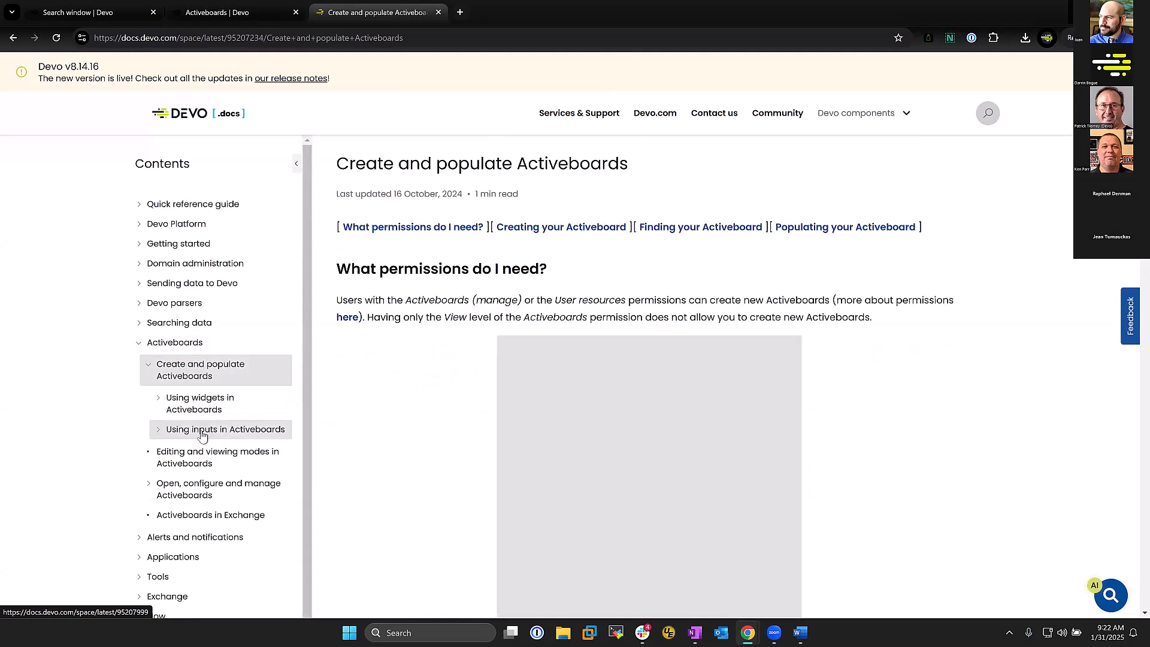
{"action": "left_click", "coordinate": [193, 409]}
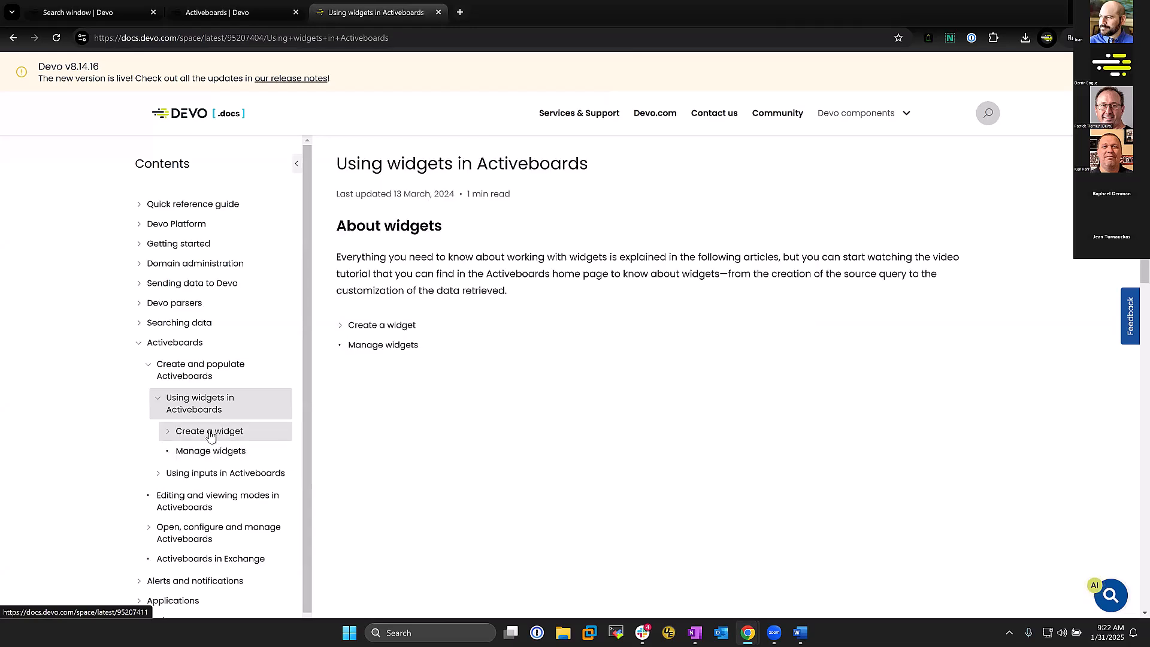
{"action": "left_click", "coordinate": [209, 432]}
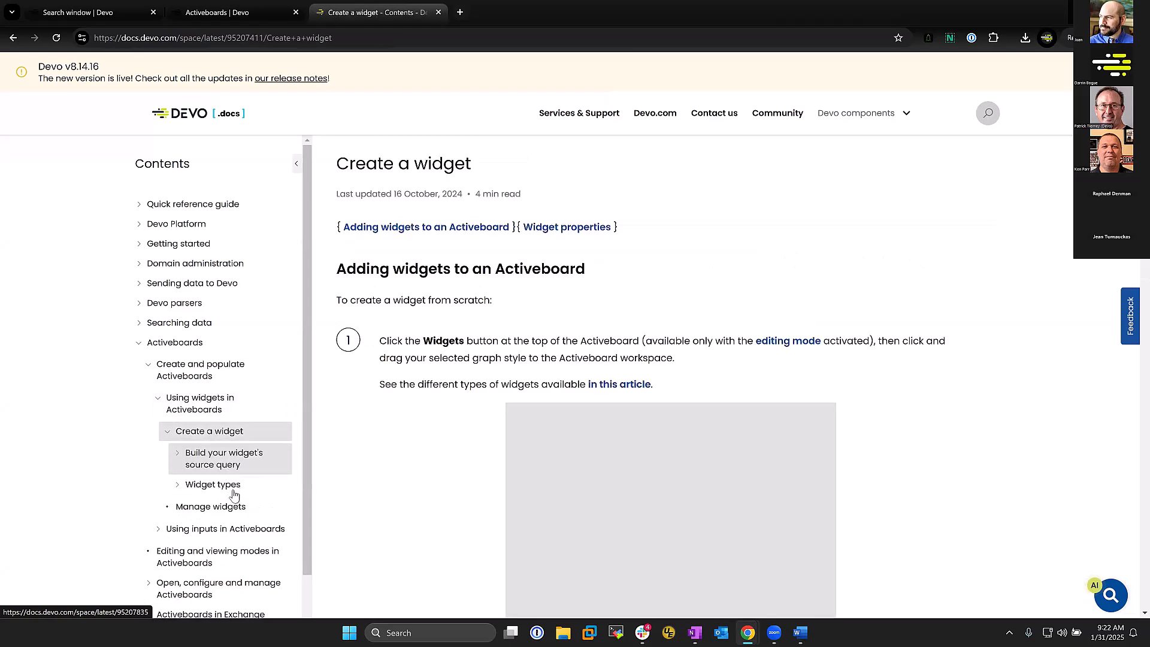
{"action": "left_click", "coordinate": [232, 486]}
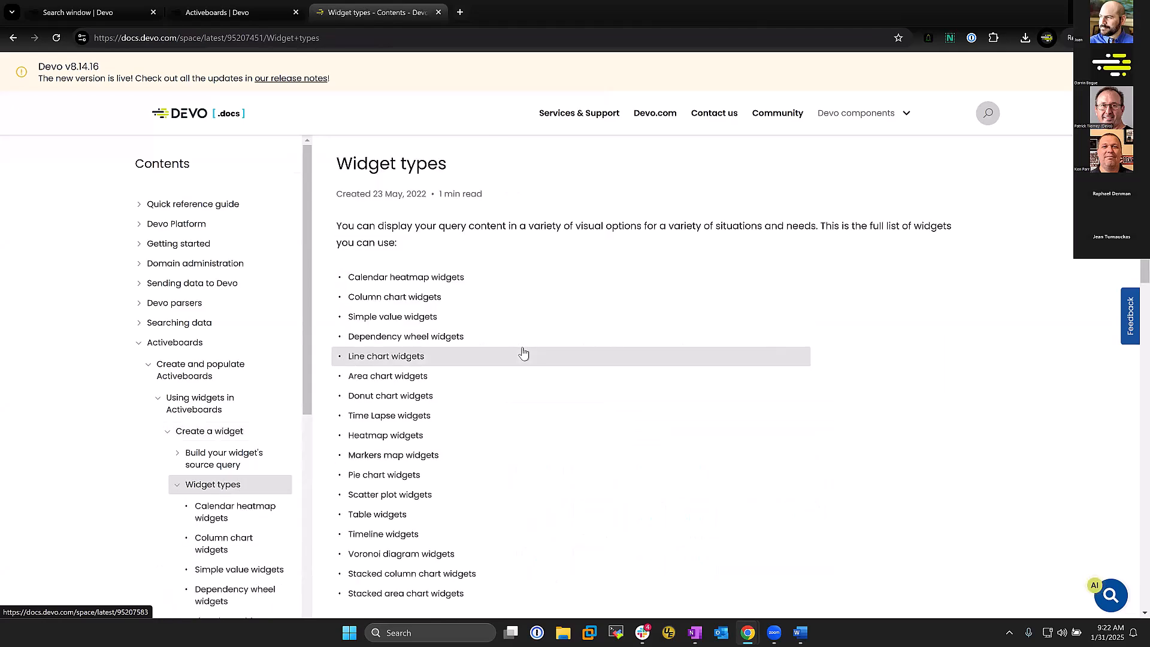
{"action": "scroll", "coordinate": [496, 464], "scroll_direction": "down", "scroll_amount": 3}
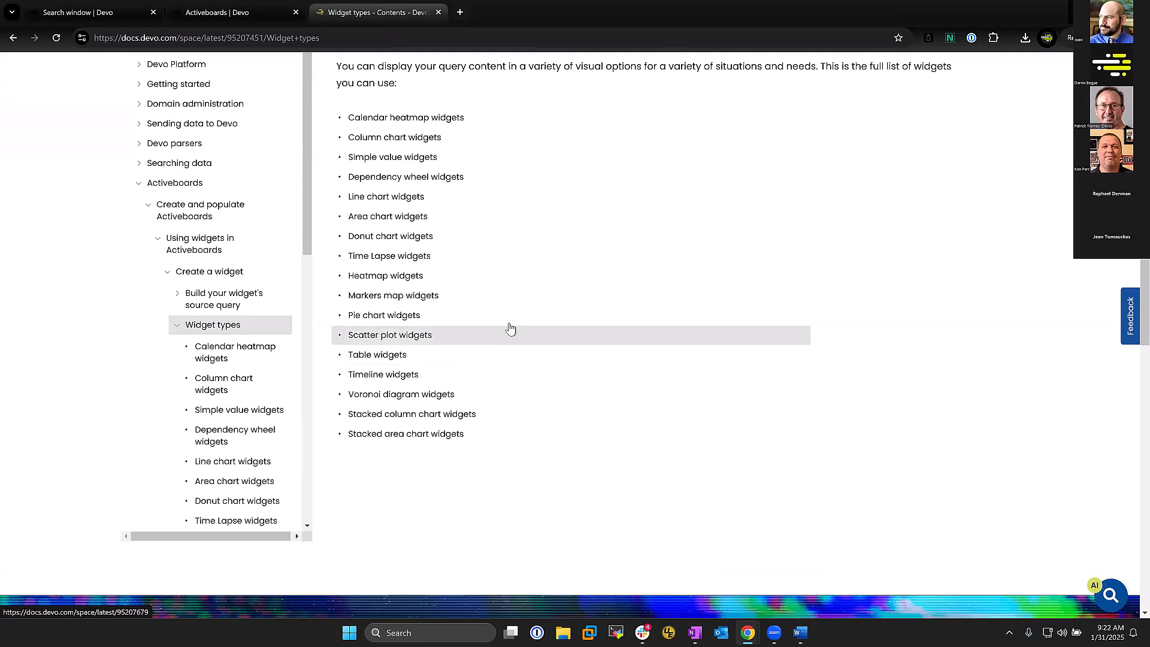
{"action": "scroll", "coordinate": [503, 282], "scroll_direction": "up", "scroll_amount": 2}
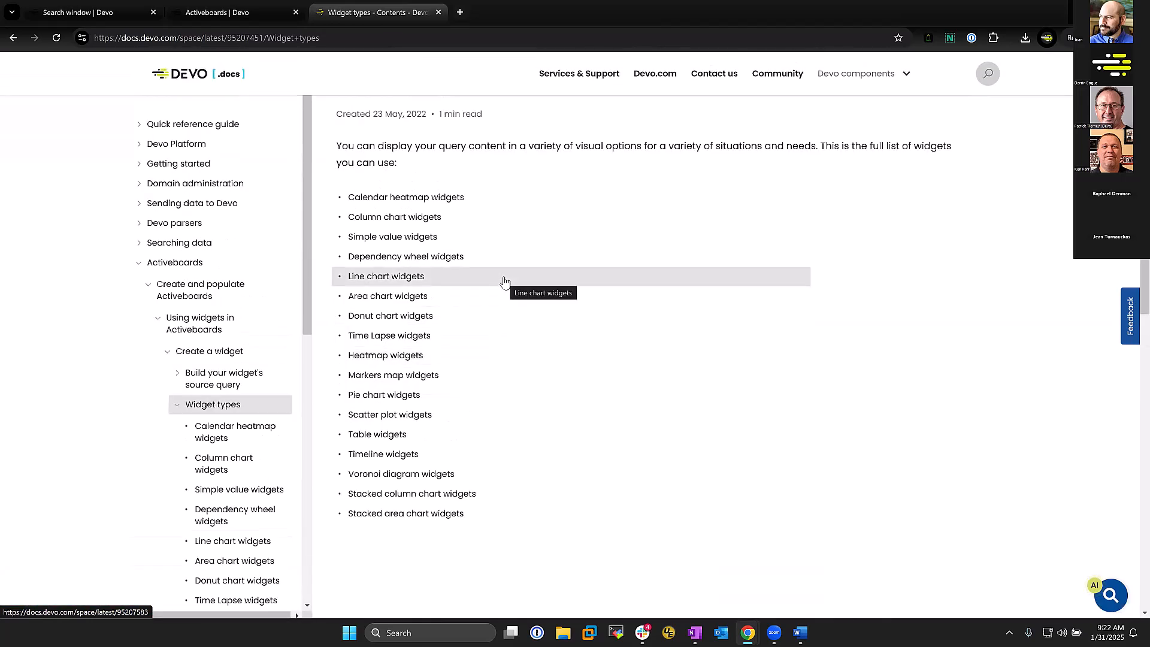
Return to the DeepDive Examples Activeboard, try the empty Keys field of the User widget, and reload the page.
{"action": "left_click", "coordinate": [220, 13]}
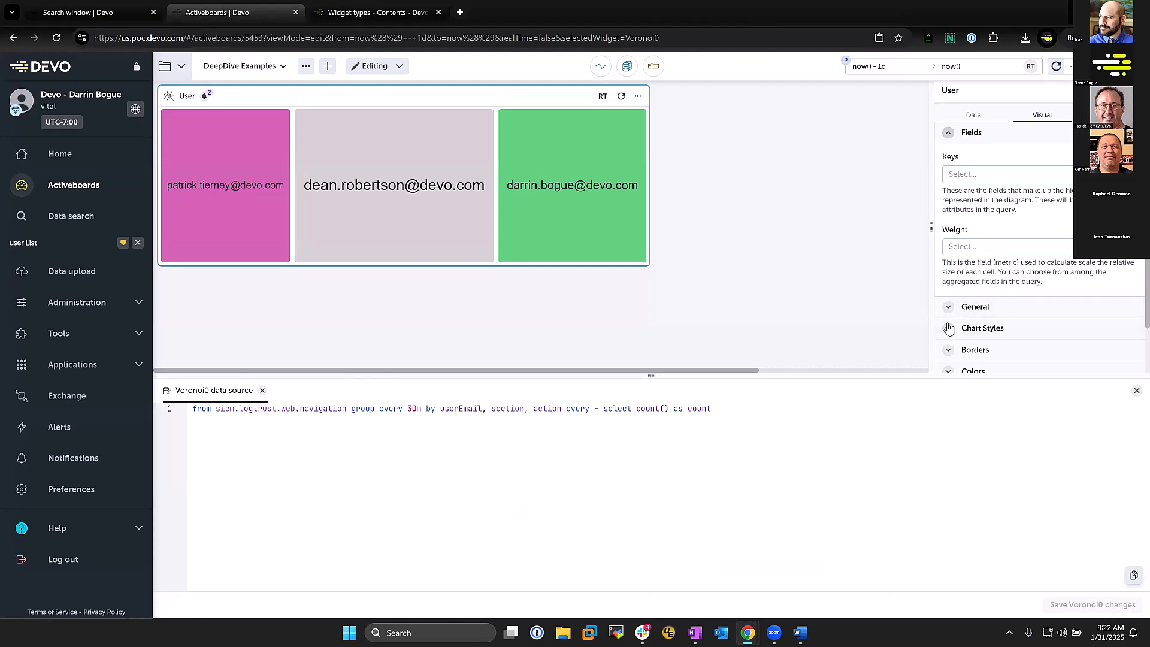
{"action": "left_click", "coordinate": [1013, 179]}
{"action": "left_click", "coordinate": [776, 217]}
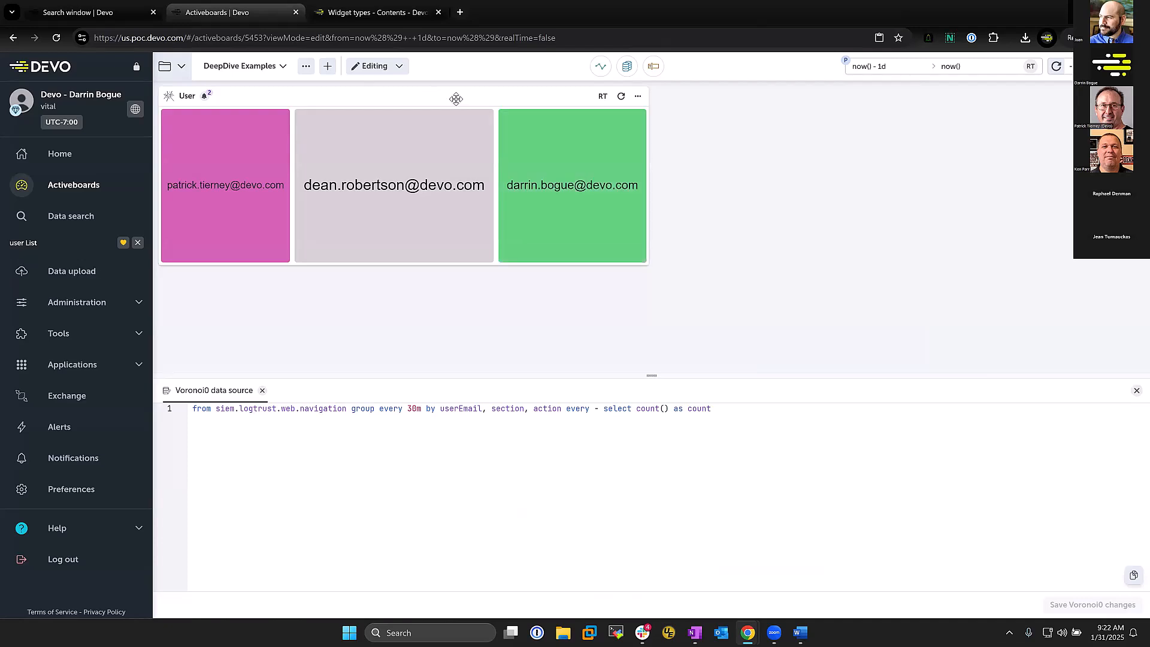
{"action": "left_click", "coordinate": [56, 38]}
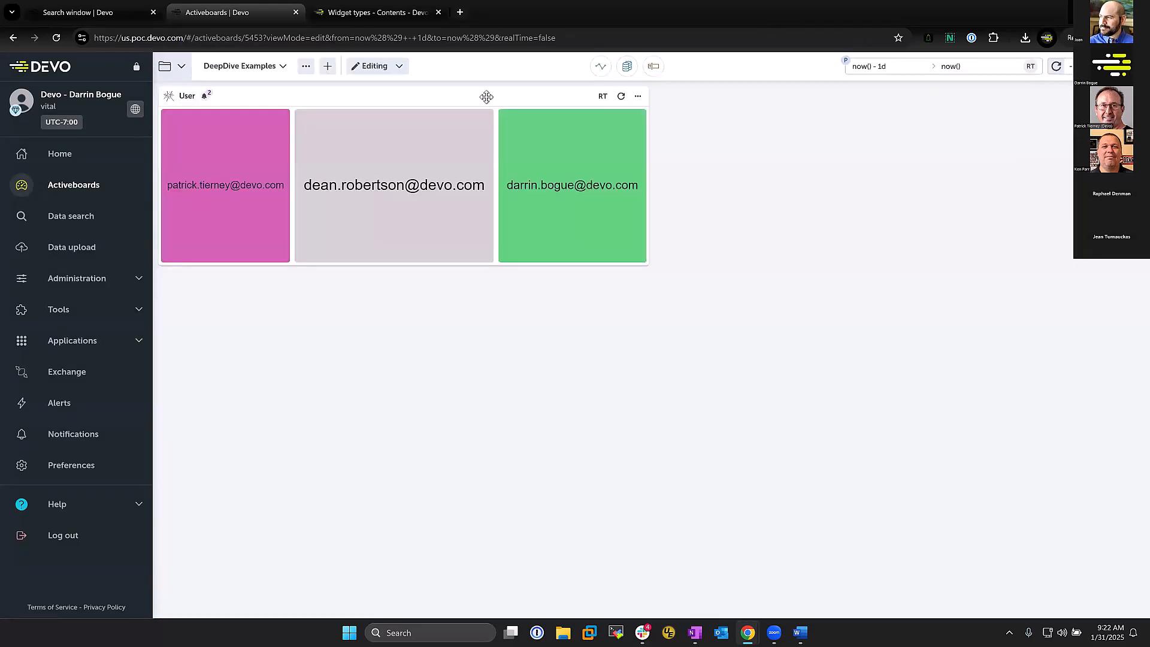
Add the section and action fields to the User widget's Keys, after userEmail.
{"action": "left_click", "coordinate": [486, 97]}
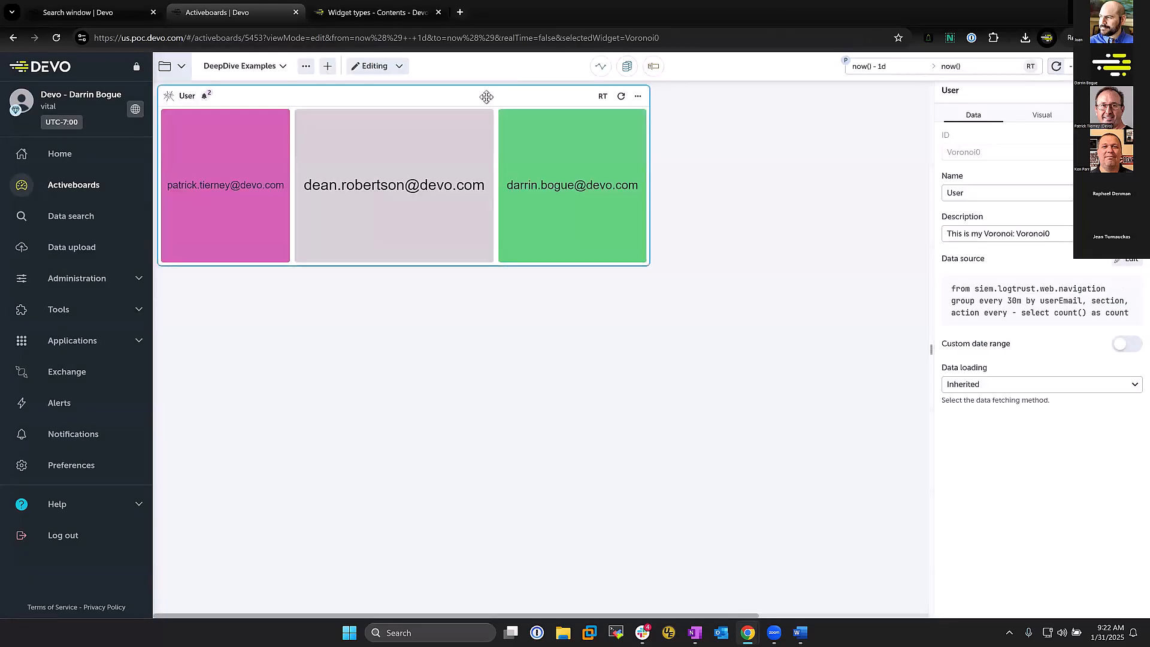
{"action": "left_click", "coordinate": [1041, 115]}
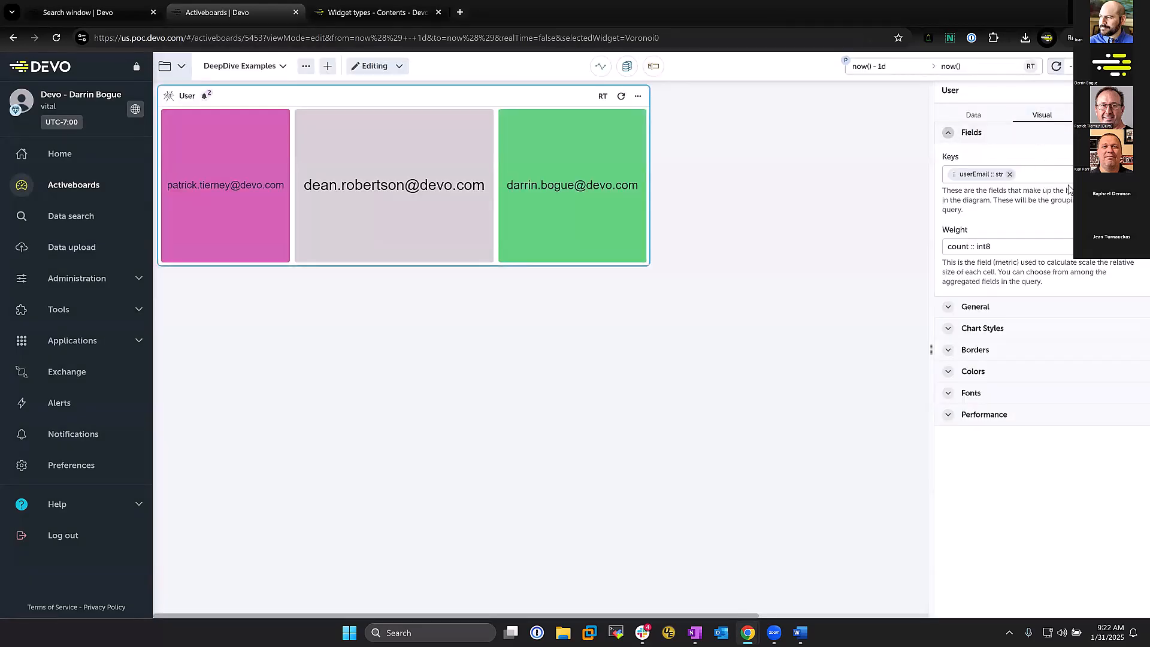
{"action": "left_click", "coordinate": [1044, 174]}
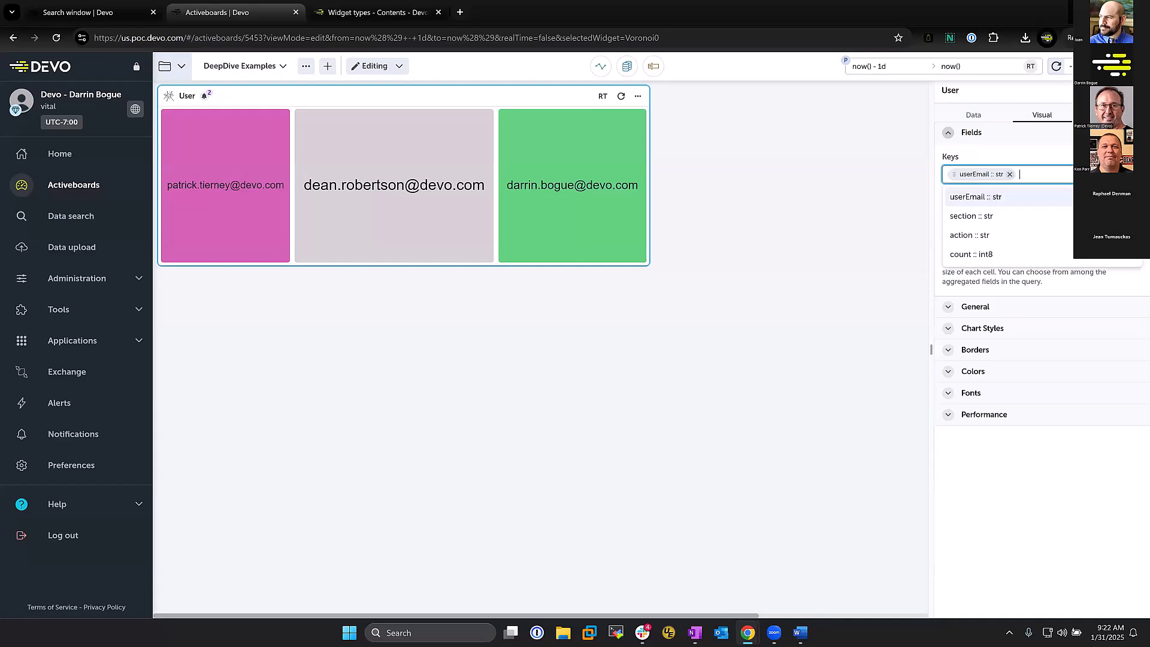
{"action": "left_click", "coordinate": [991, 219]}
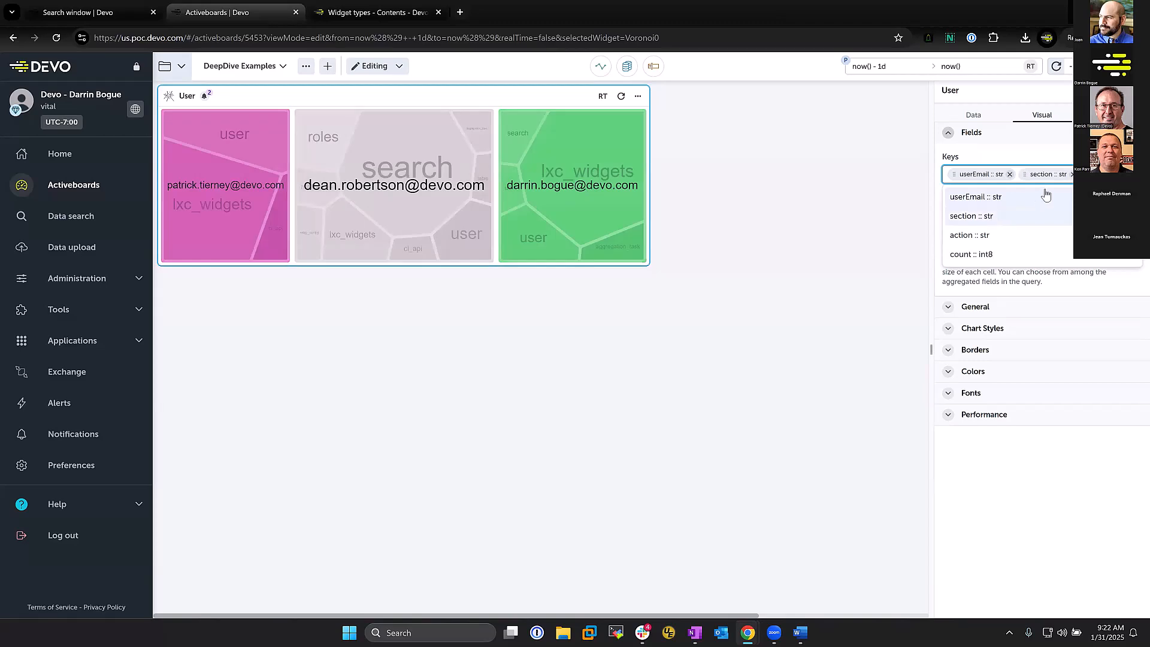
{"action": "left_click", "coordinate": [966, 236]}
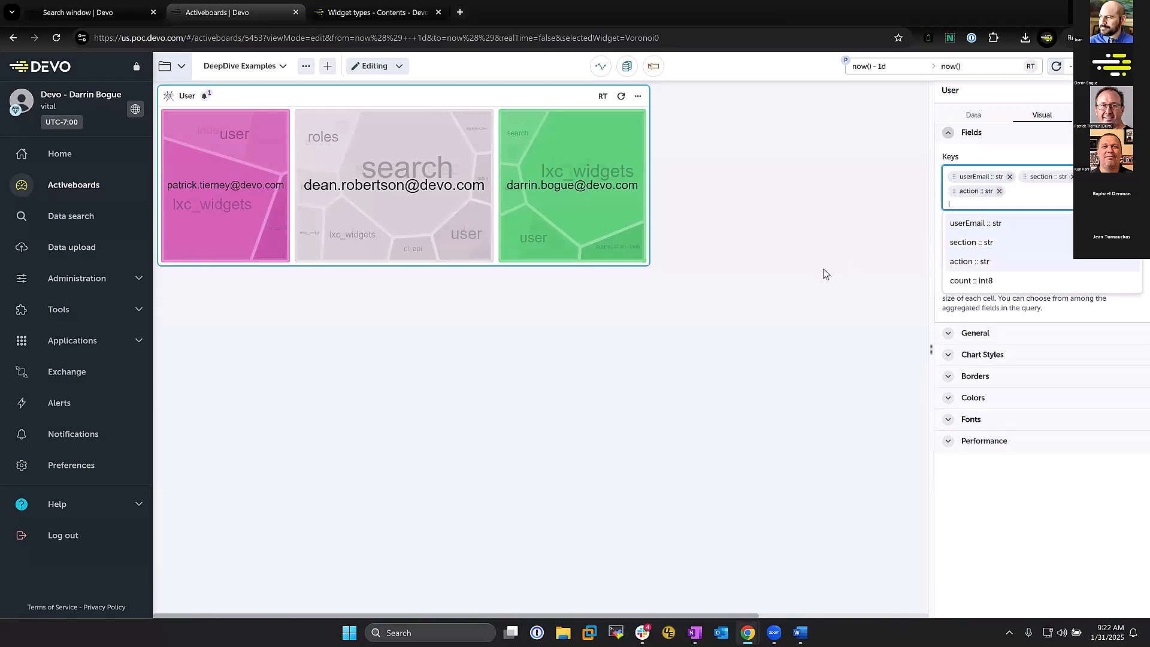
Drill down through the cells of the User widget to inspect the nested section and action levels.
{"action": "left_click", "coordinate": [568, 180]}
{"action": "left_click", "coordinate": [420, 187]}
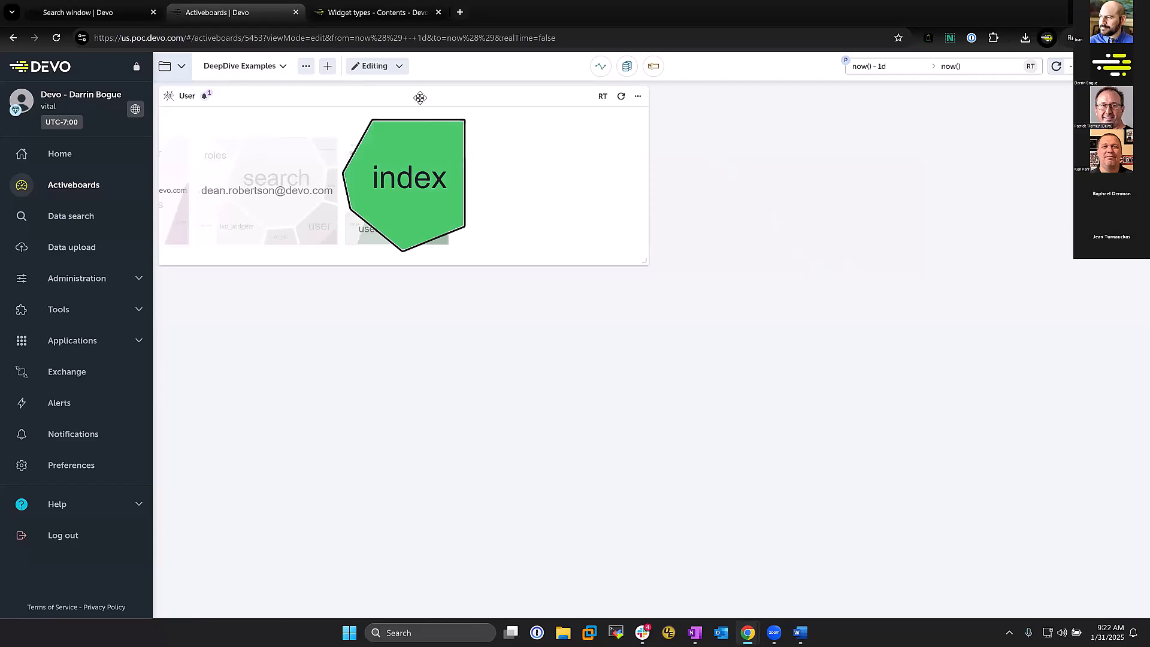
{"action": "mouse_move", "coordinate": [409, 146]}
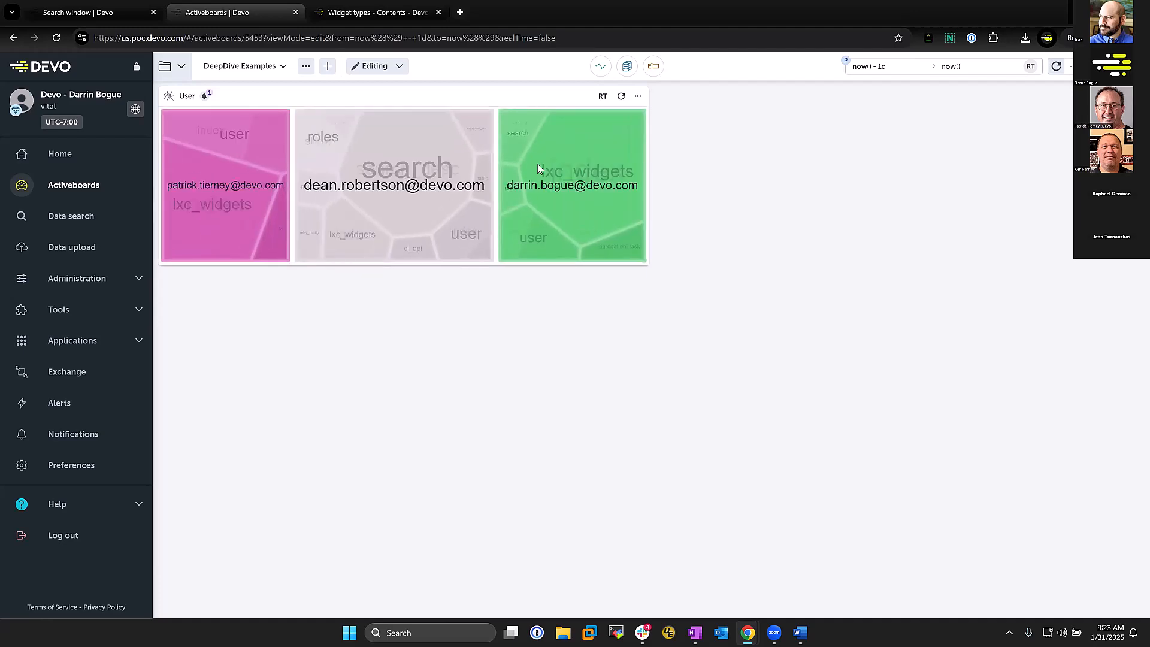
Review the User widget's data settings, its raw JSON configuration and its visual field settings.
{"action": "left_click", "coordinate": [540, 97]}
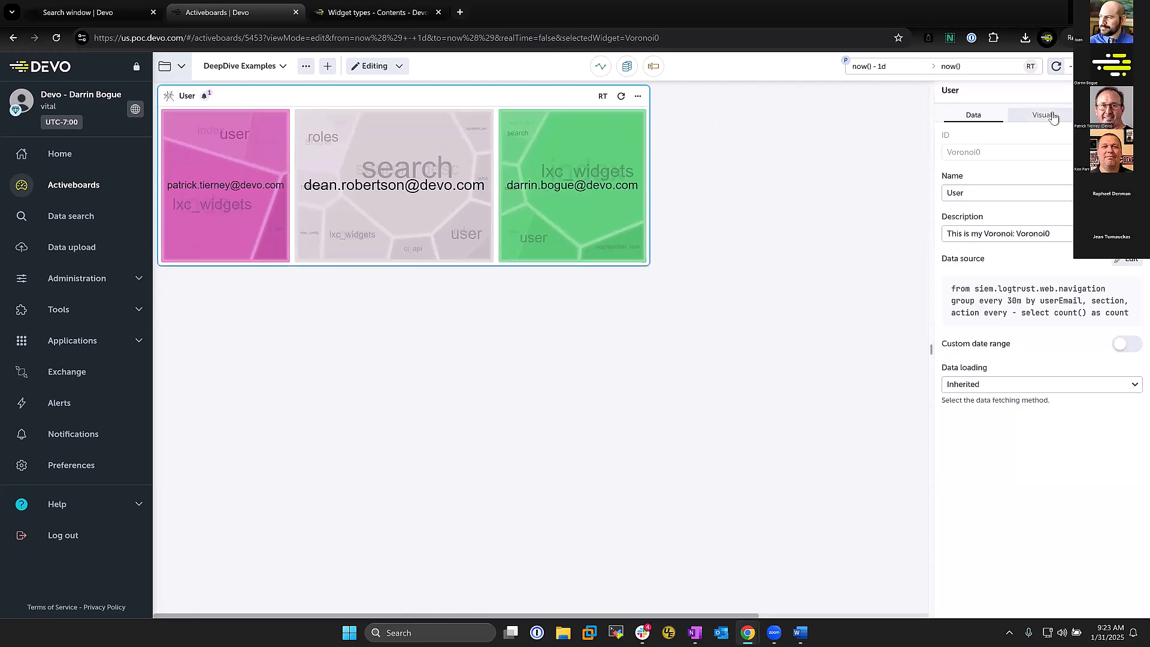
{"action": "left_click", "coordinate": [1052, 117]}
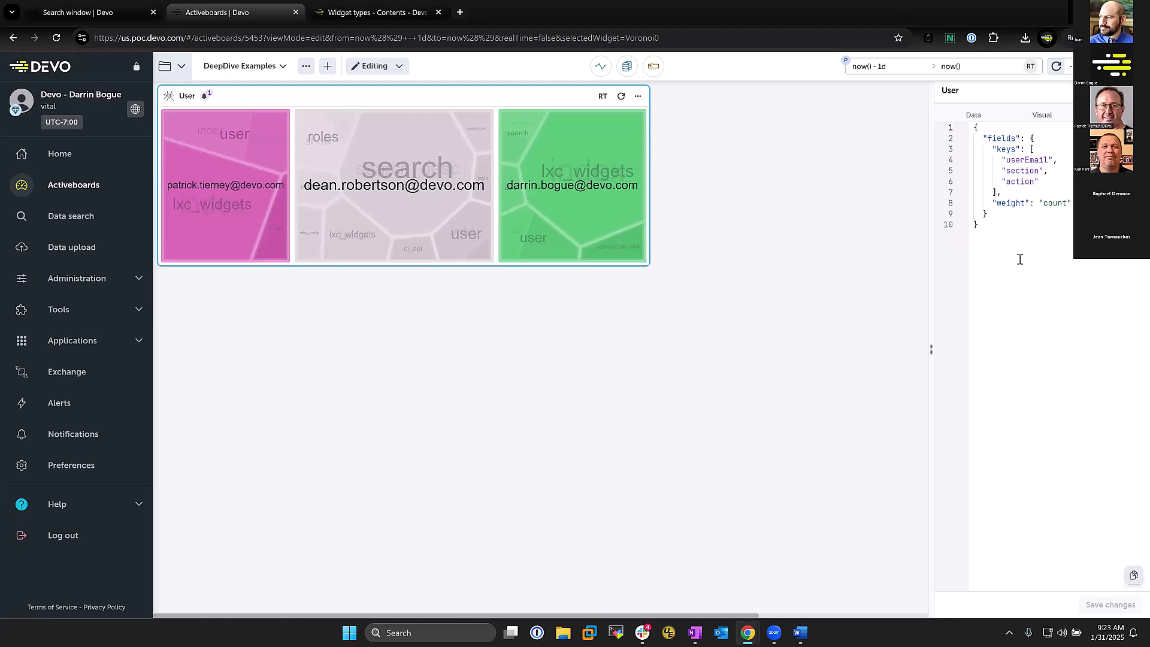
{"action": "left_click", "coordinate": [1034, 116]}
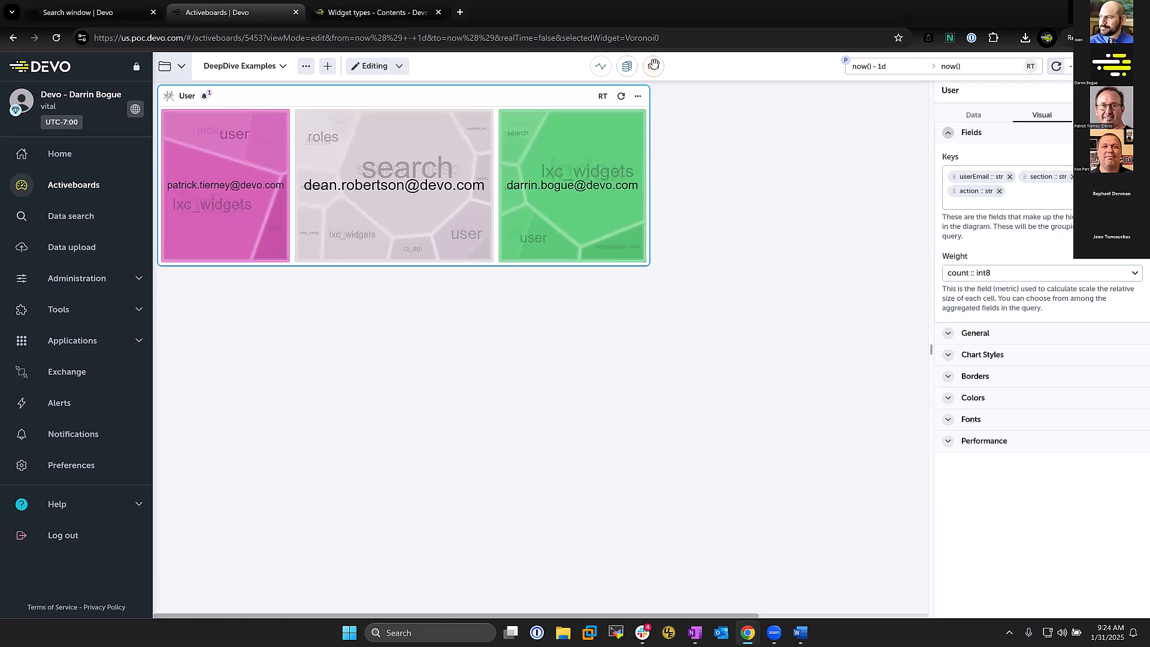
Add a Select input below the User widget and place a Donut widget beneath it.
{"action": "left_click", "coordinate": [654, 64]}
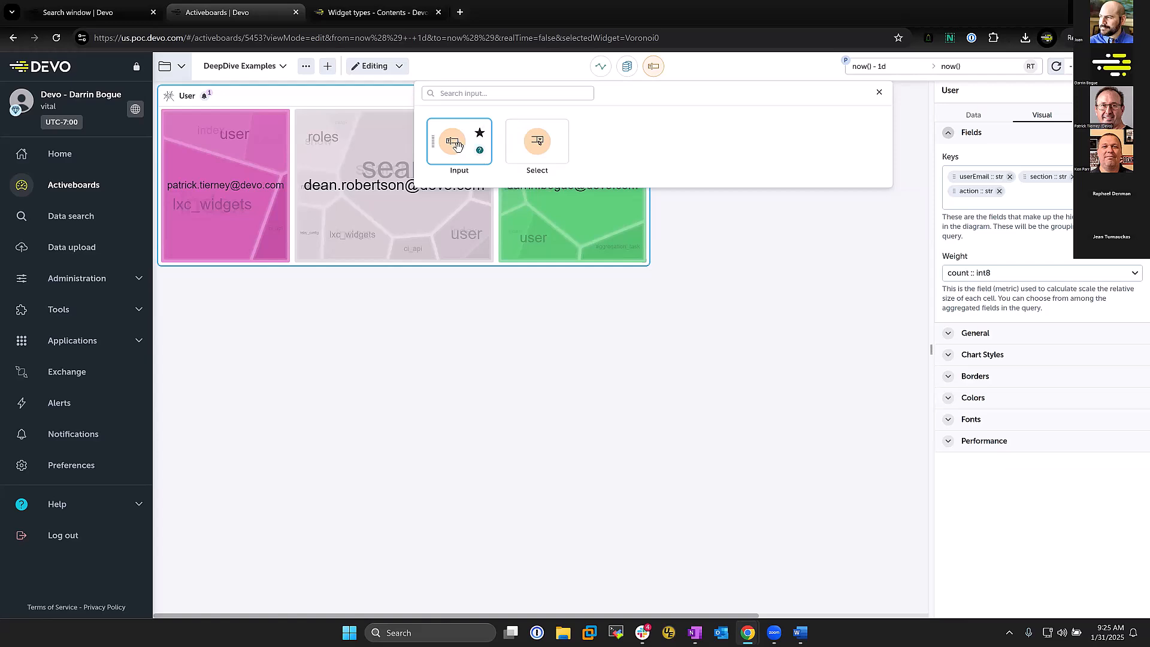
{"action": "left_click_drag", "start_coordinate": [532, 161], "coordinate": [245, 303]}
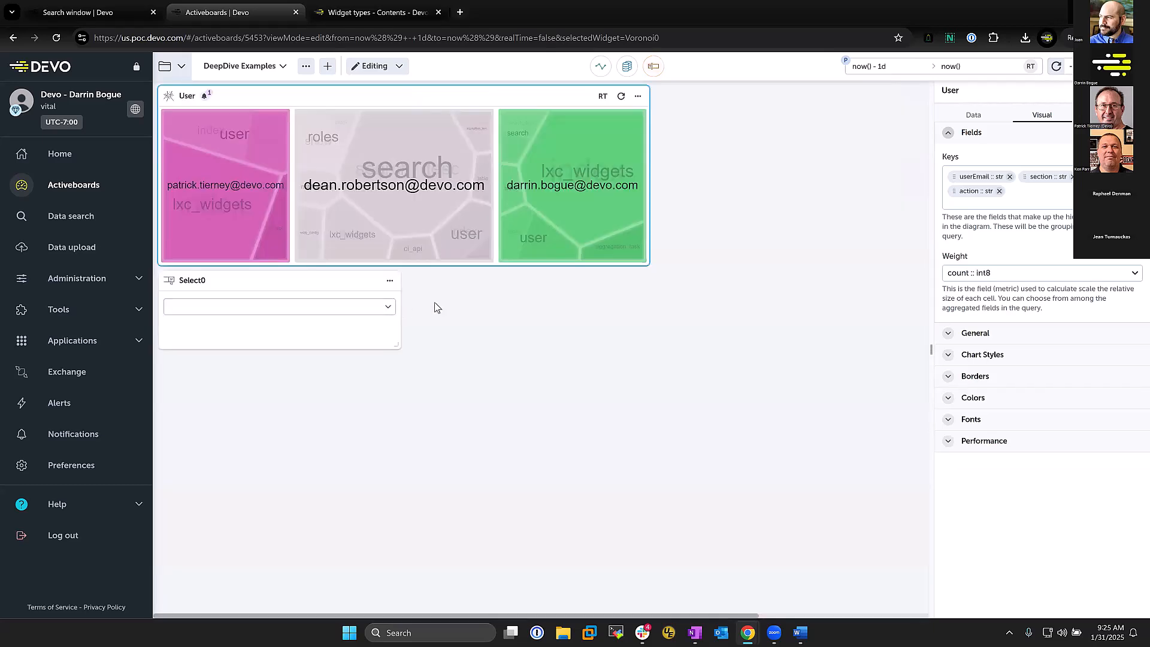
{"action": "left_click", "coordinate": [390, 309]}
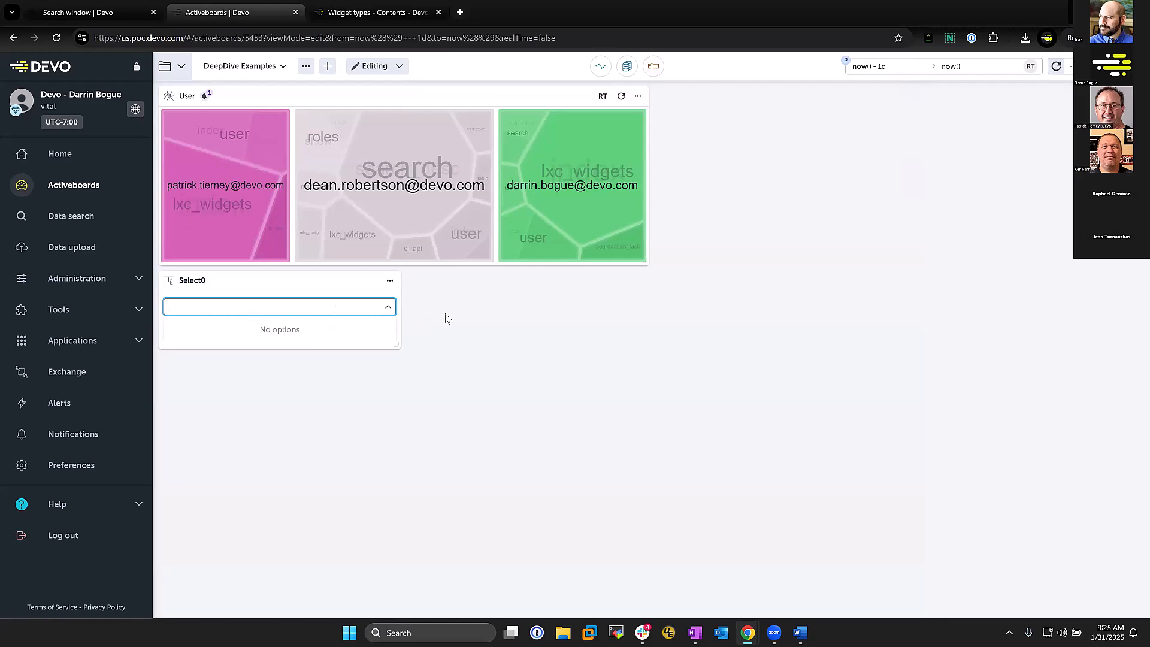
{"action": "left_click", "coordinate": [347, 283]}
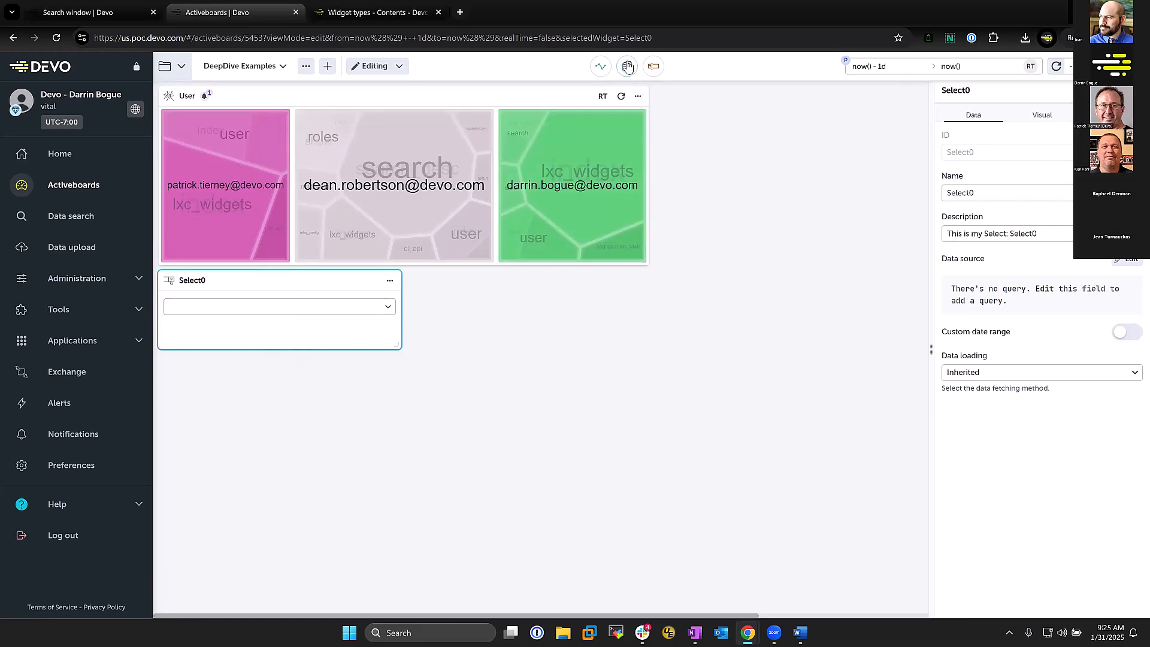
{"action": "left_click", "coordinate": [600, 66]}
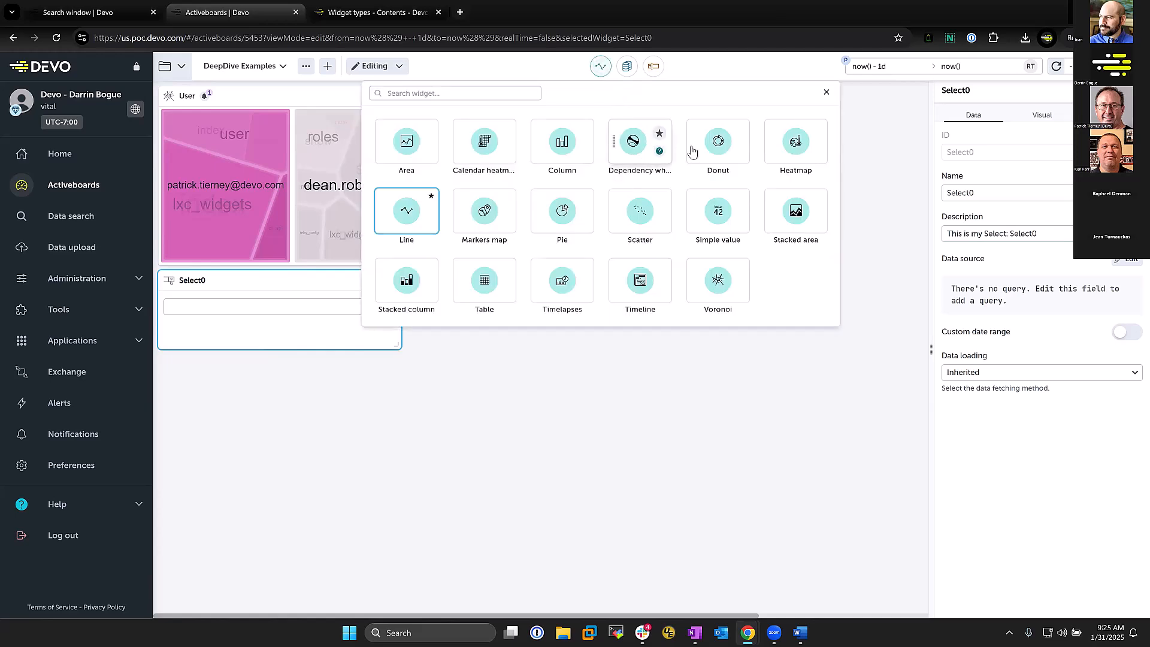
{"action": "left_click_drag", "start_coordinate": [711, 144], "coordinate": [334, 423]}
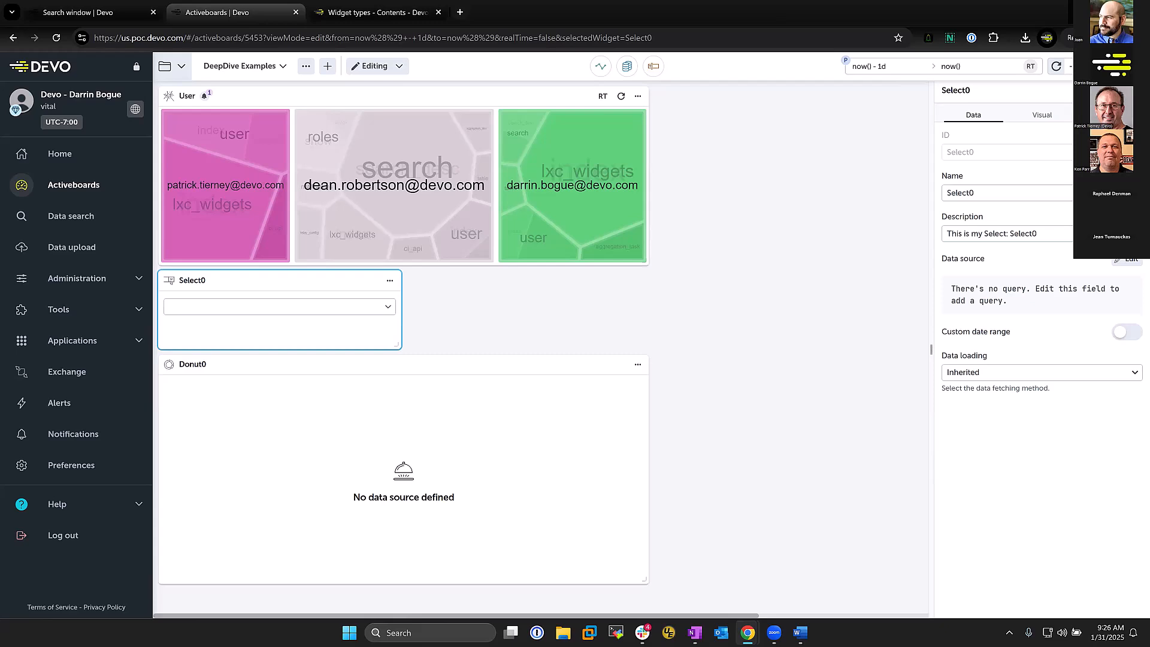
Set the Donut0 data source to "from siem.logtrust.web.navigation where isnotnull(action) group every - by action select count() as count" and save it.
{"action": "key", "text": "alt+Tab"}
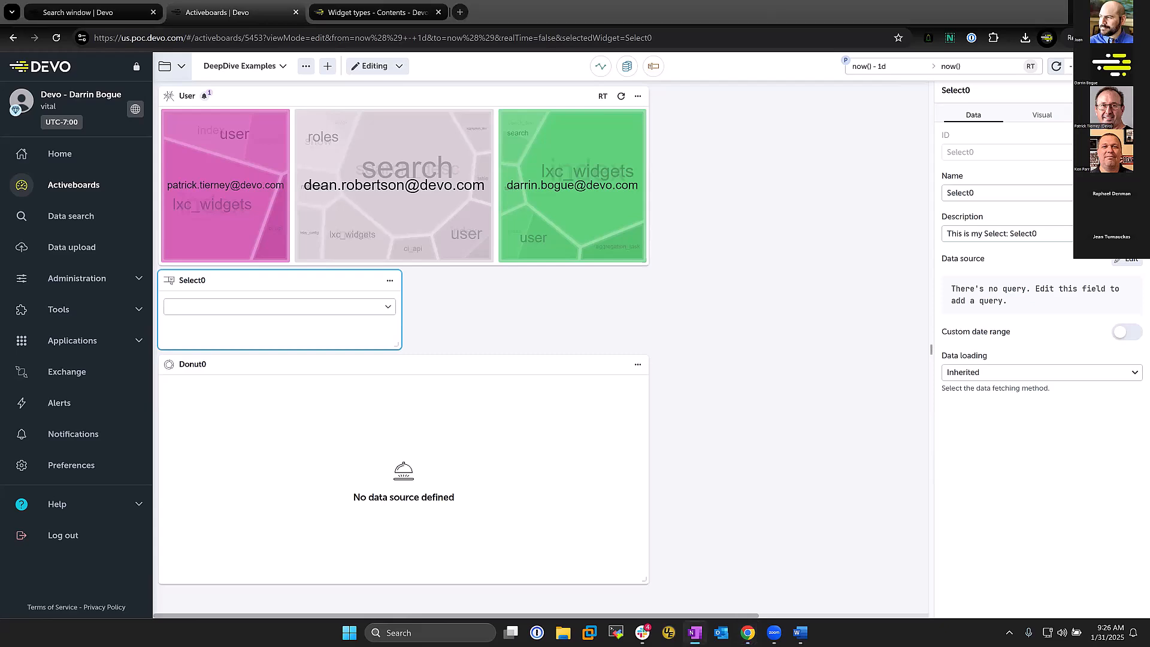
{"action": "left_click", "coordinate": [379, 368]}
{"action": "left_click", "coordinate": [1125, 262]}
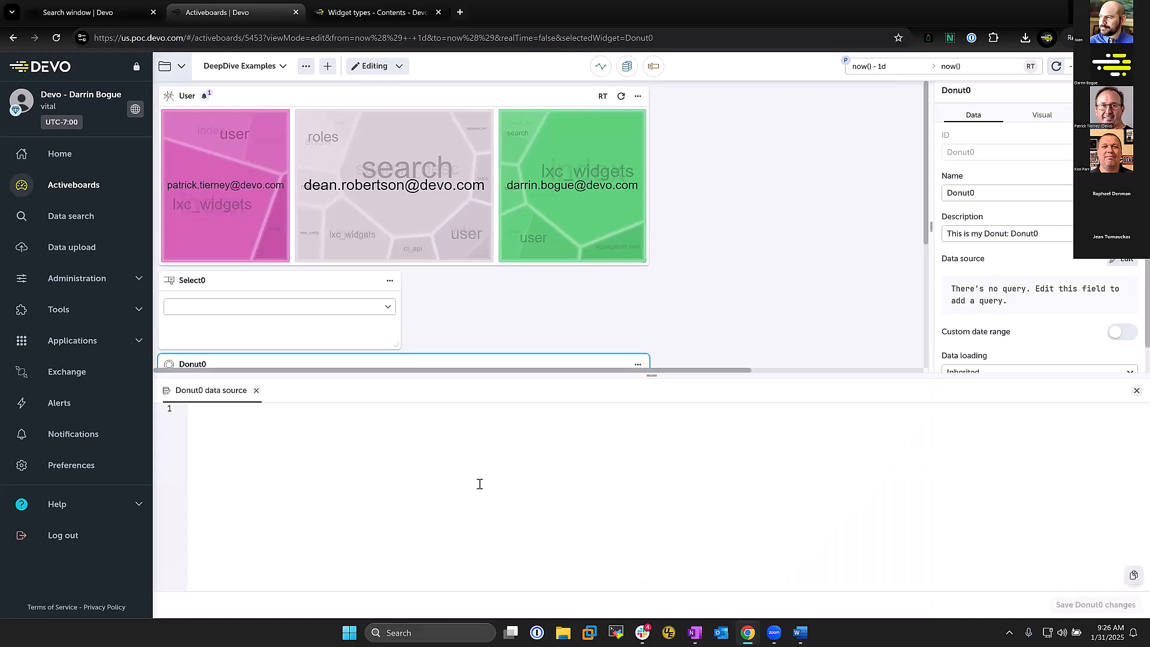
{"action": "type", "text": "from siem.logtrust.web.navigation where isnotnull(action) group every - by action select count() as count"}
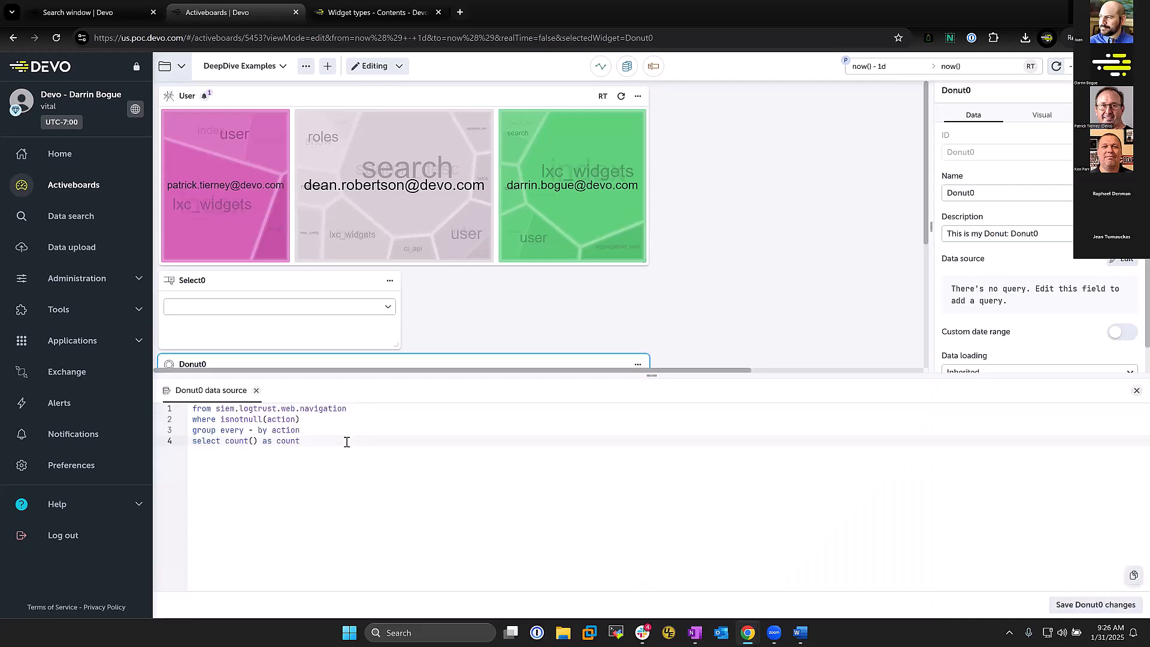
{"action": "left_click", "coordinate": [1072, 613]}
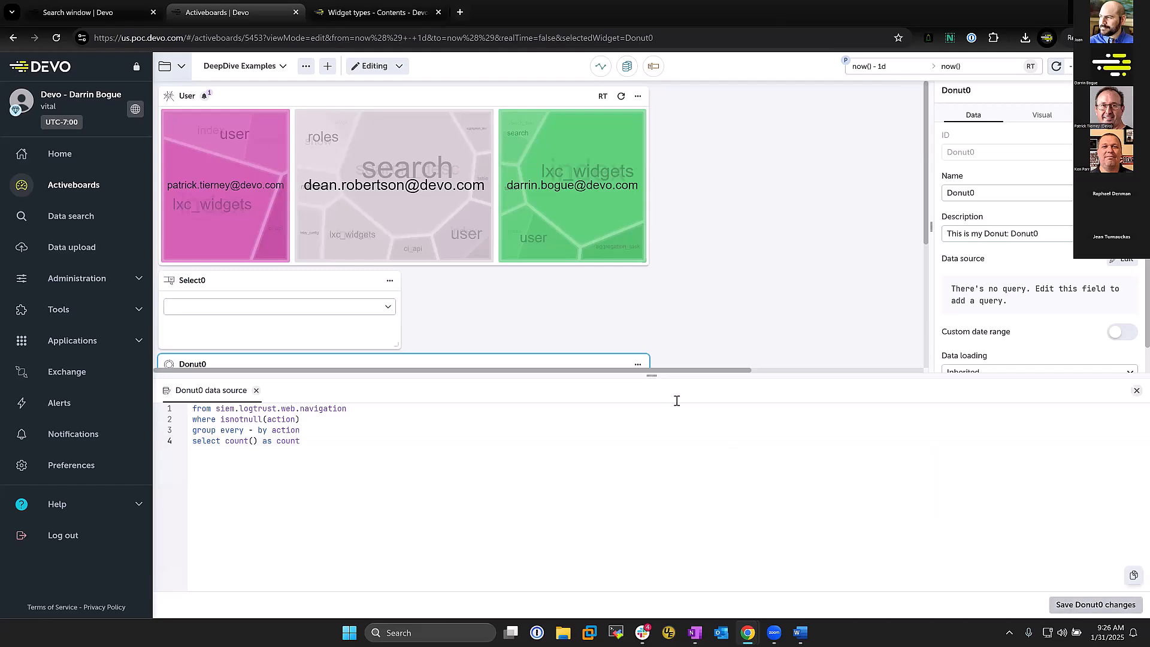
{"action": "scroll", "coordinate": [771, 322], "scroll_direction": "down", "scroll_amount": 4}
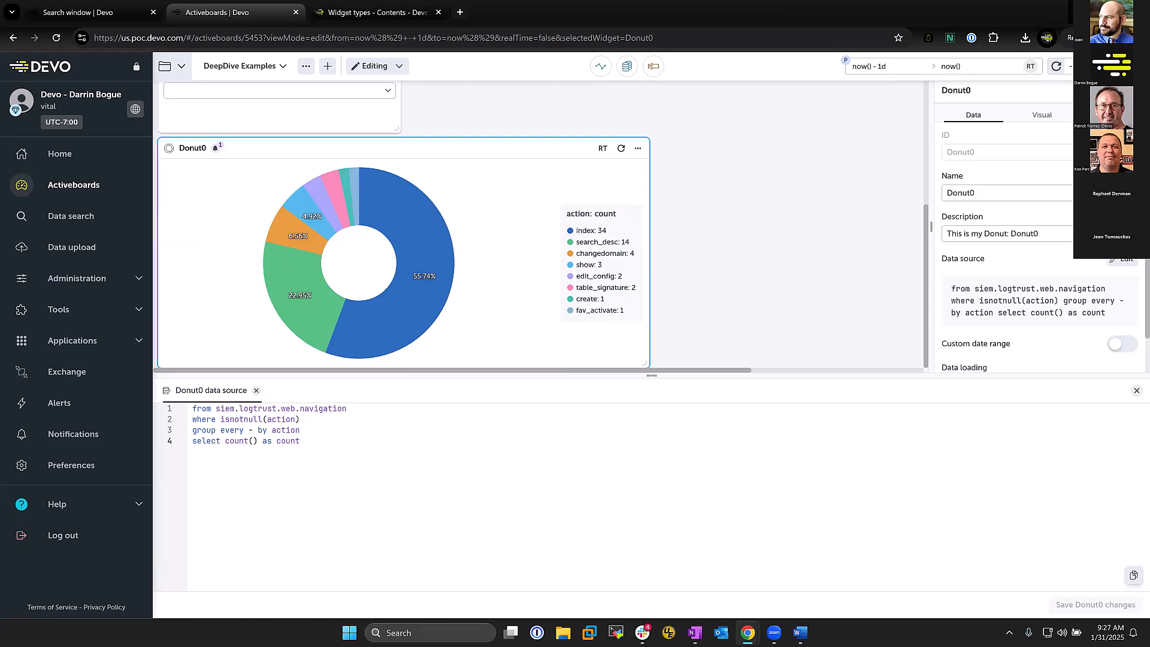
Set the Select0 data source to "from siem.logtrust.web.navigation group every 30m by userEmail every - select count() as count" and save it.
{"action": "key", "text": "alt+Tab"}
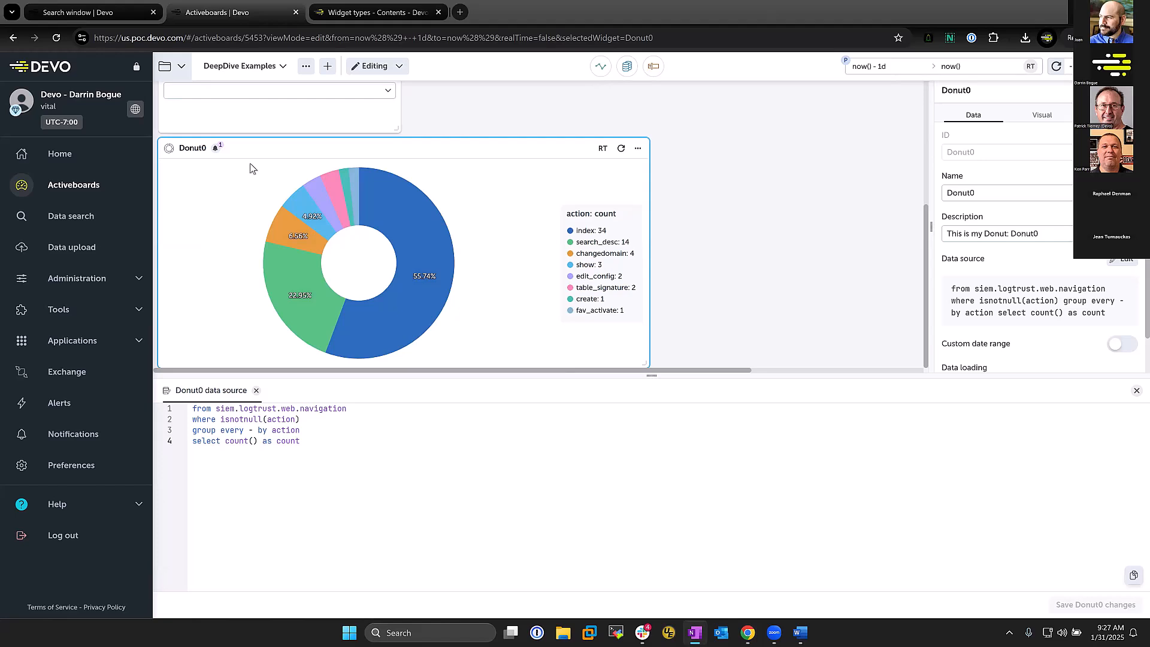
{"action": "left_click", "coordinate": [340, 112]}
{"action": "scroll", "coordinate": [339, 112], "scroll_direction": "up", "scroll_amount": 3}
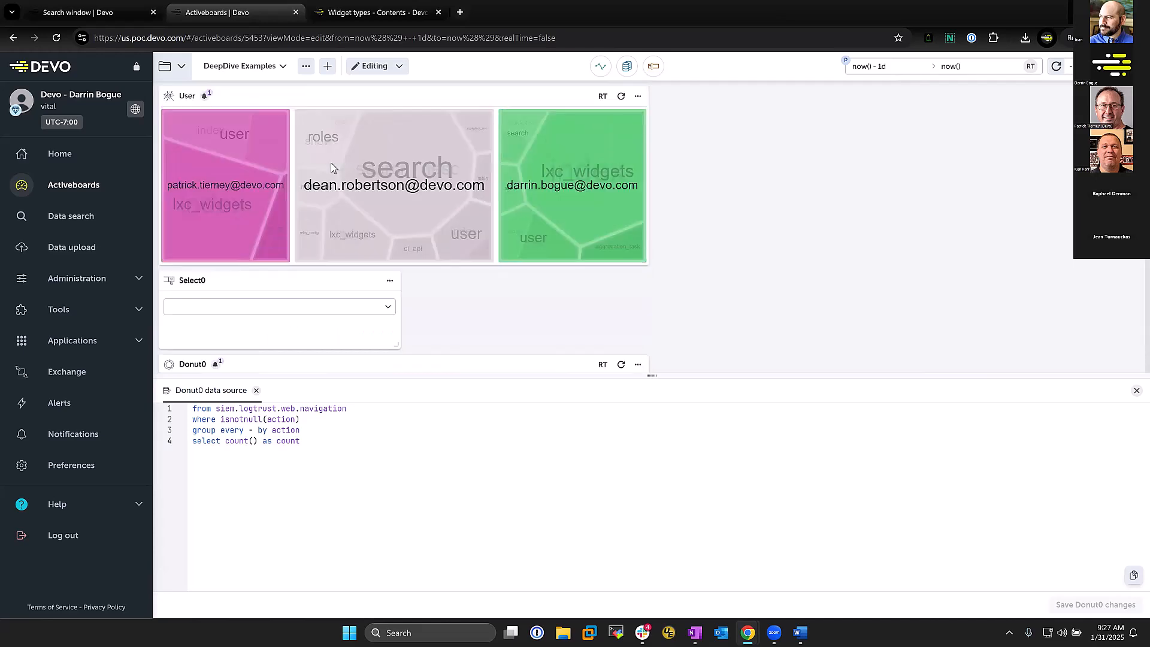
{"action": "left_click", "coordinate": [329, 283]}
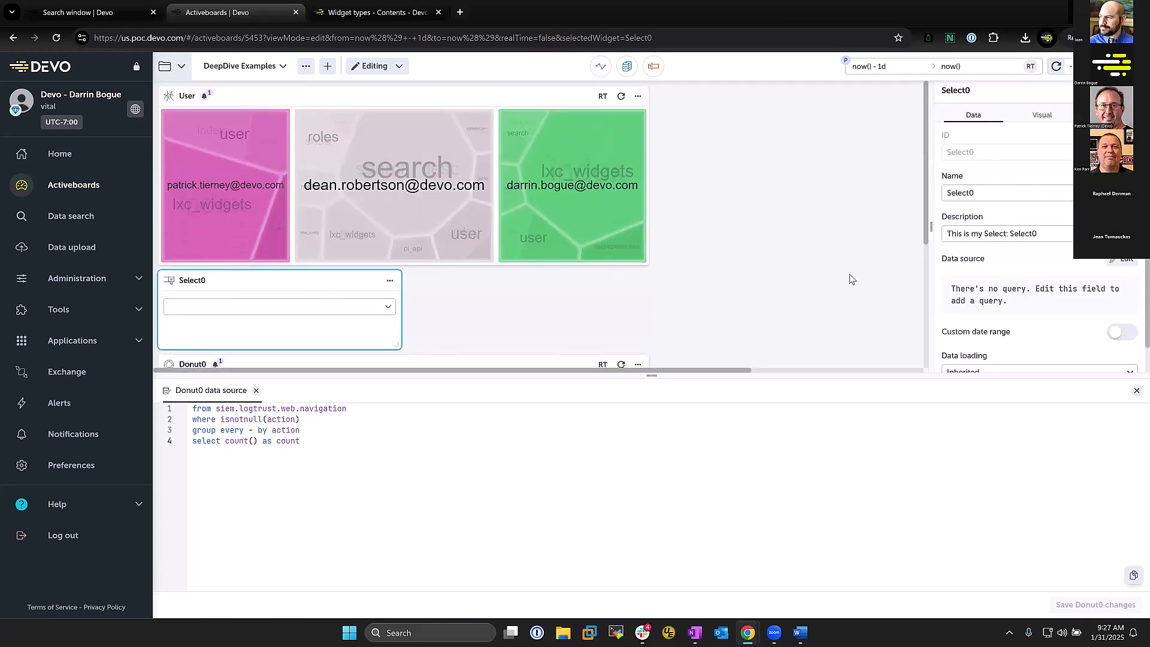
{"action": "left_click", "coordinate": [1112, 264]}
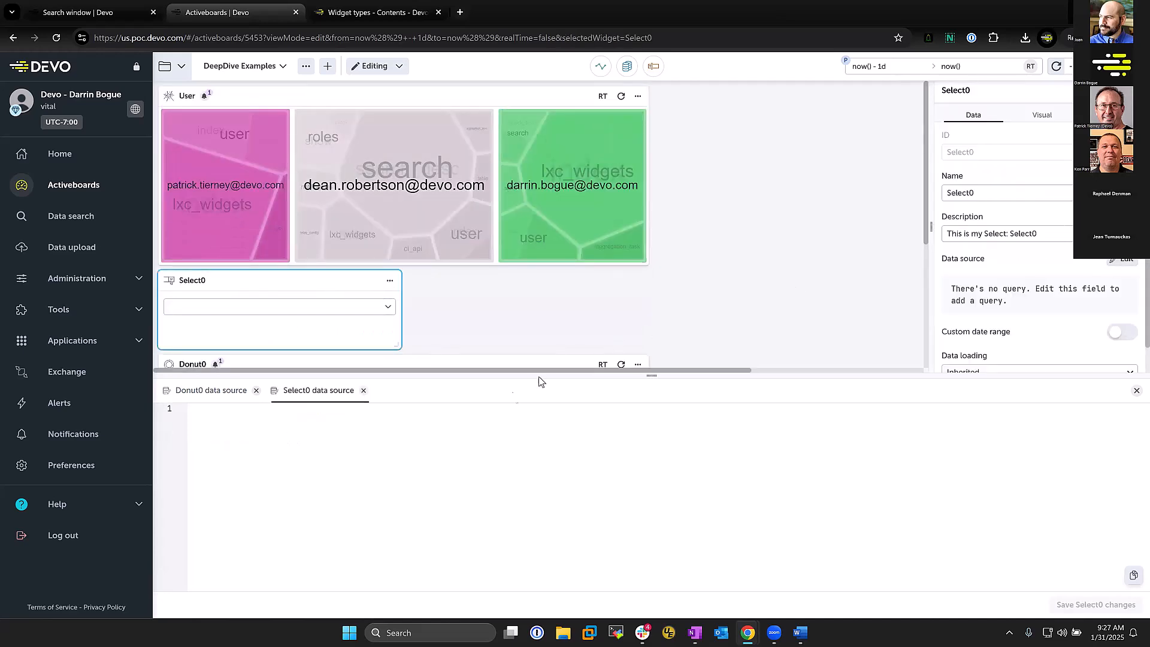
{"action": "left_click", "coordinate": [391, 430]}
{"action": "type", "text": "from siem.logtrust.web.navigation group every 30m by userEmail every - select count() as count"}
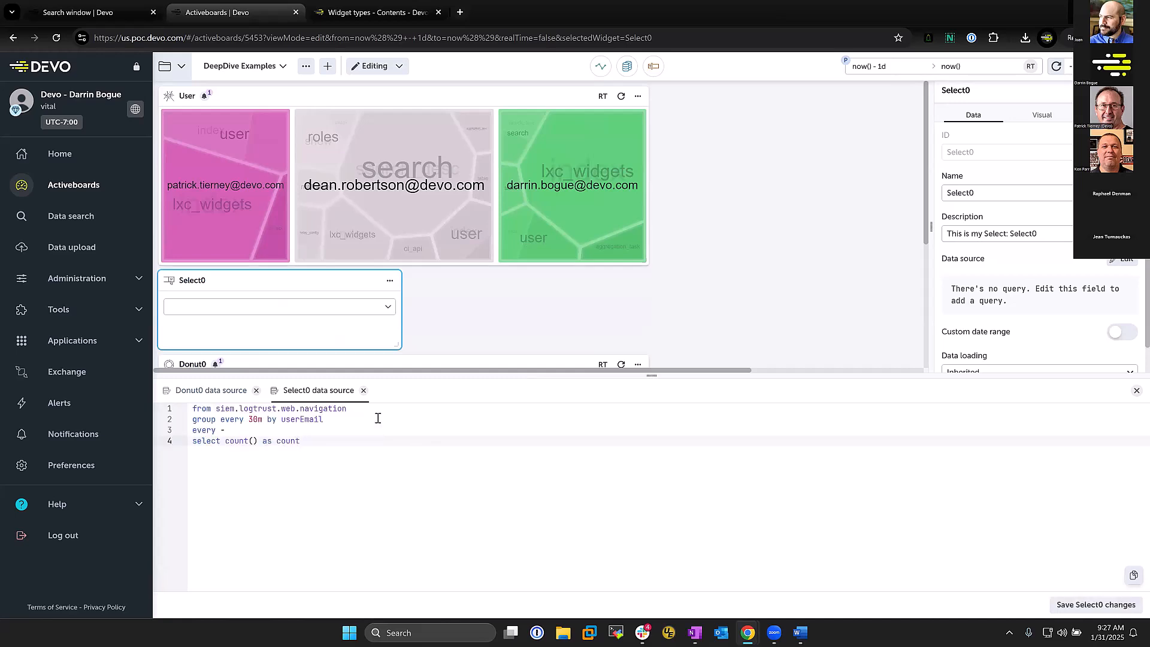
{"action": "left_click", "coordinate": [1096, 604]}
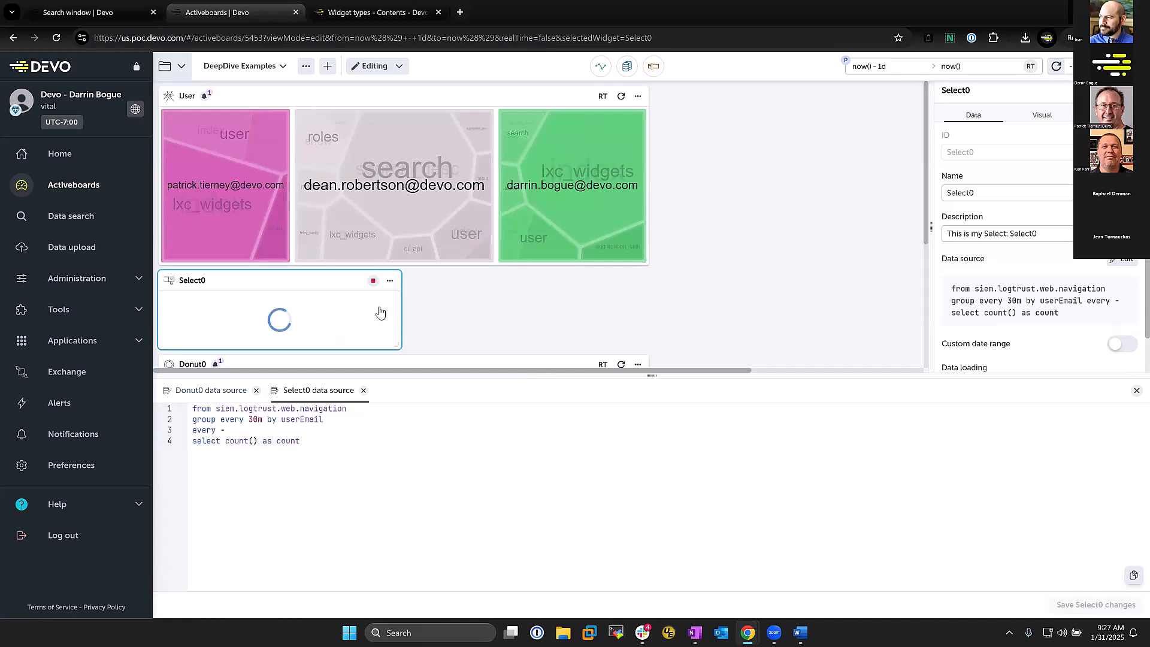
Choose the first user's email from the options of the Select0 input.
{"action": "left_click", "coordinate": [387, 306]}
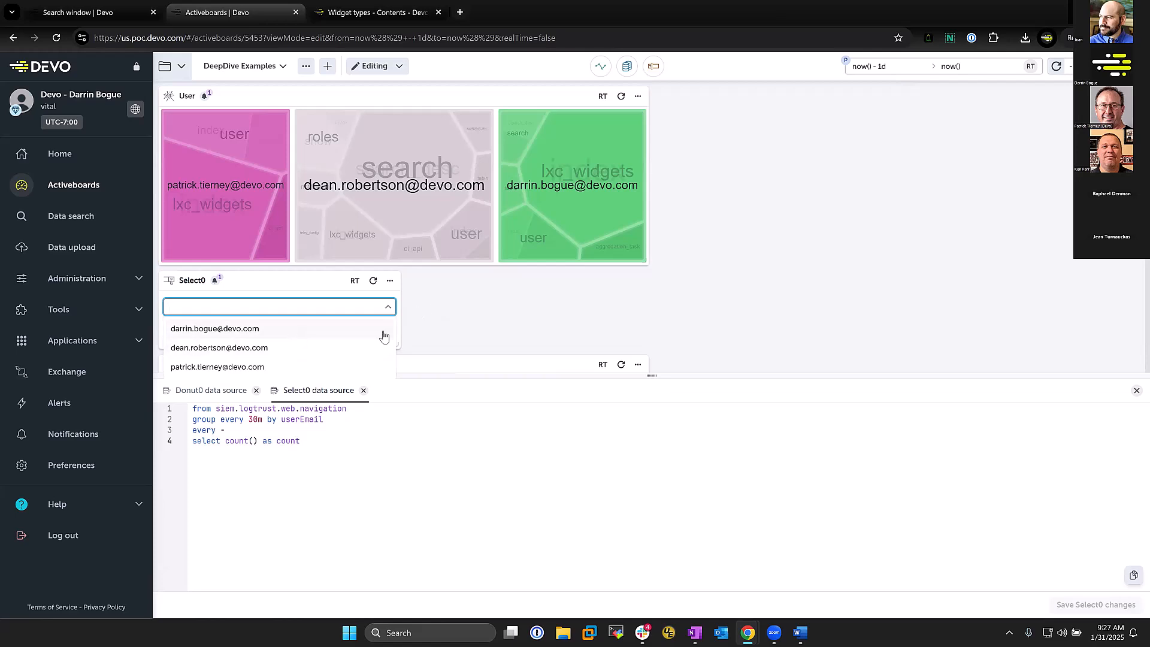
{"action": "scroll", "coordinate": [443, 325], "scroll_direction": "down", "scroll_amount": 3}
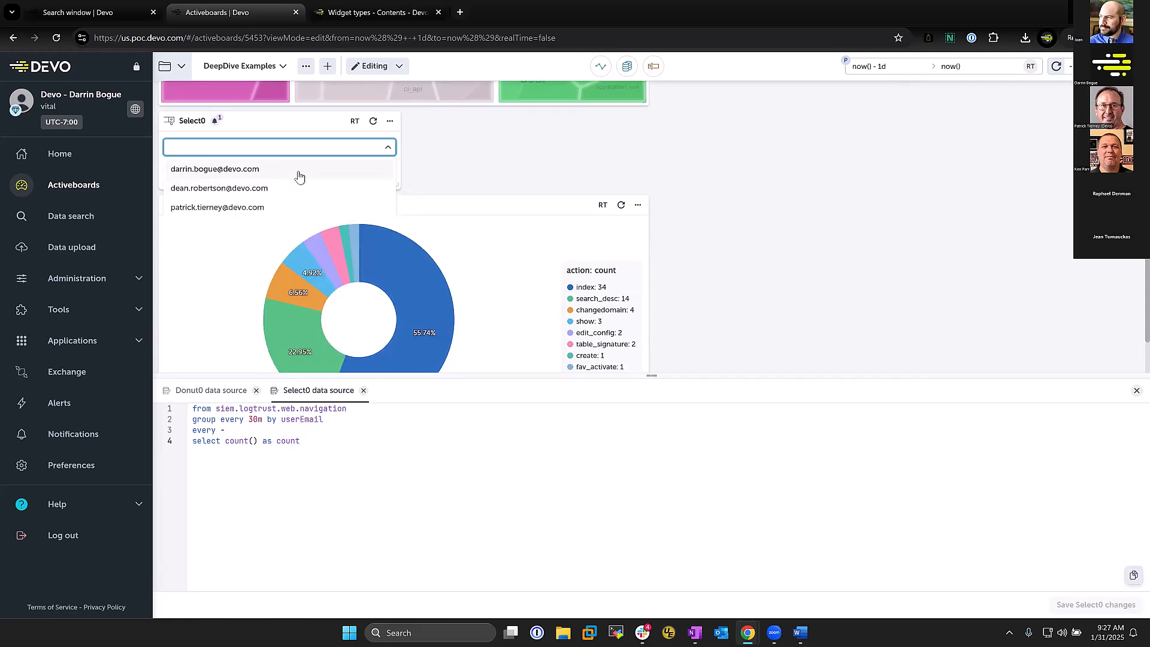
{"action": "left_click", "coordinate": [334, 171]}
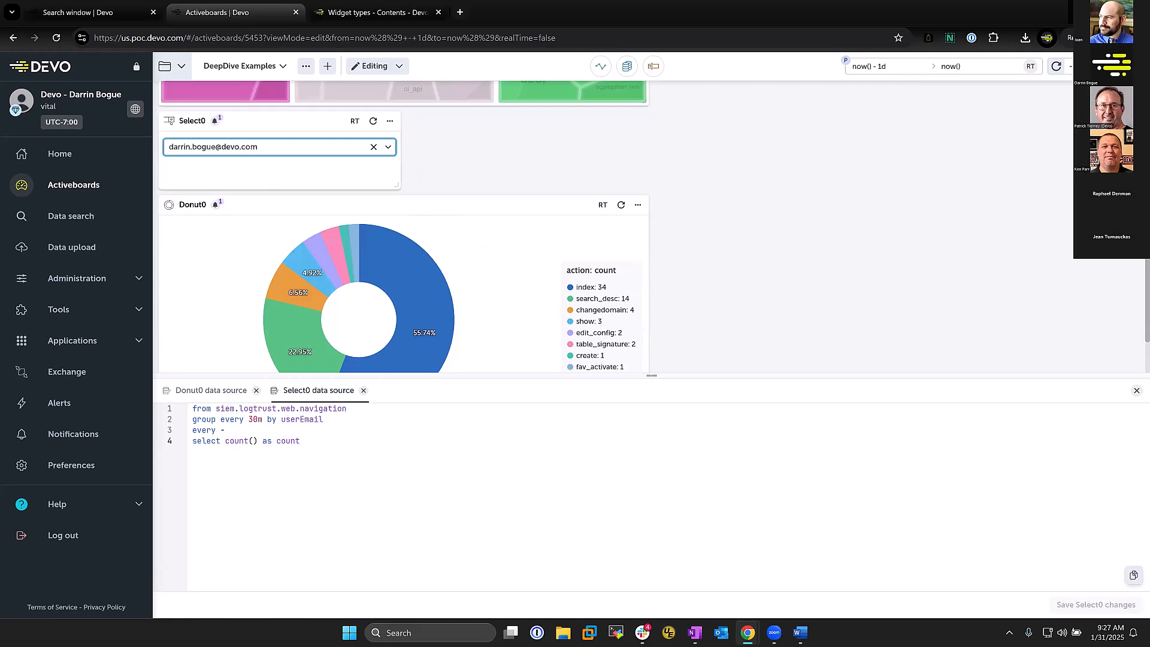
Change the Donut0 query's condition to "where isempty($Select0.value) or userEmail = $Select0.value", choose the second user in Select0, and save the query.
{"action": "key", "text": "alt+Tab"}
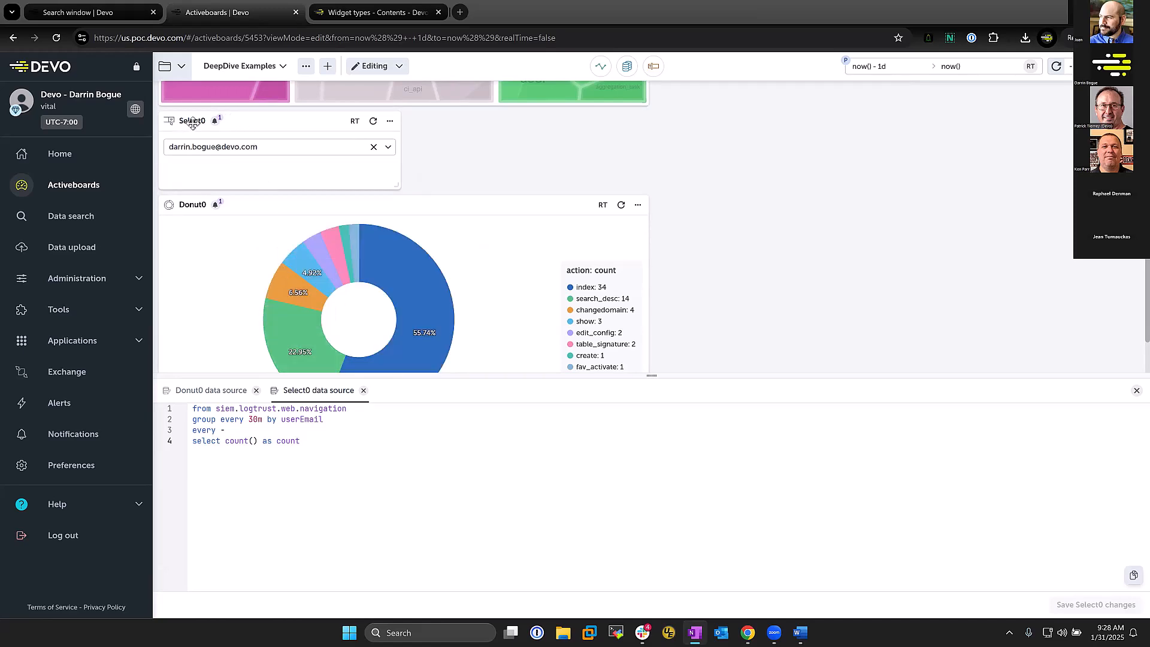
{"action": "left_click", "coordinate": [206, 391]}
{"action": "left_click", "coordinate": [318, 412]}
{"action": "left_click_drag", "start_coordinate": [304, 412], "coordinate": [302, 420]}
{"action": "type", "text": "where isempty($Select0.value) or userEmail = $Select0.value"}
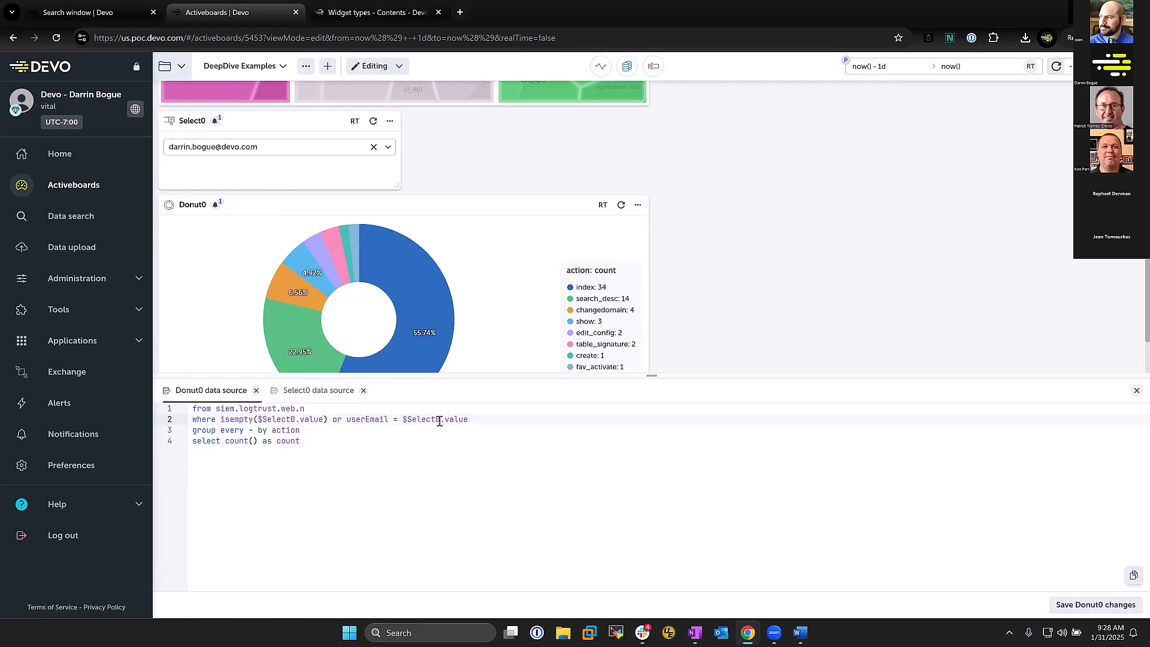
{"action": "left_click", "coordinate": [277, 149]}
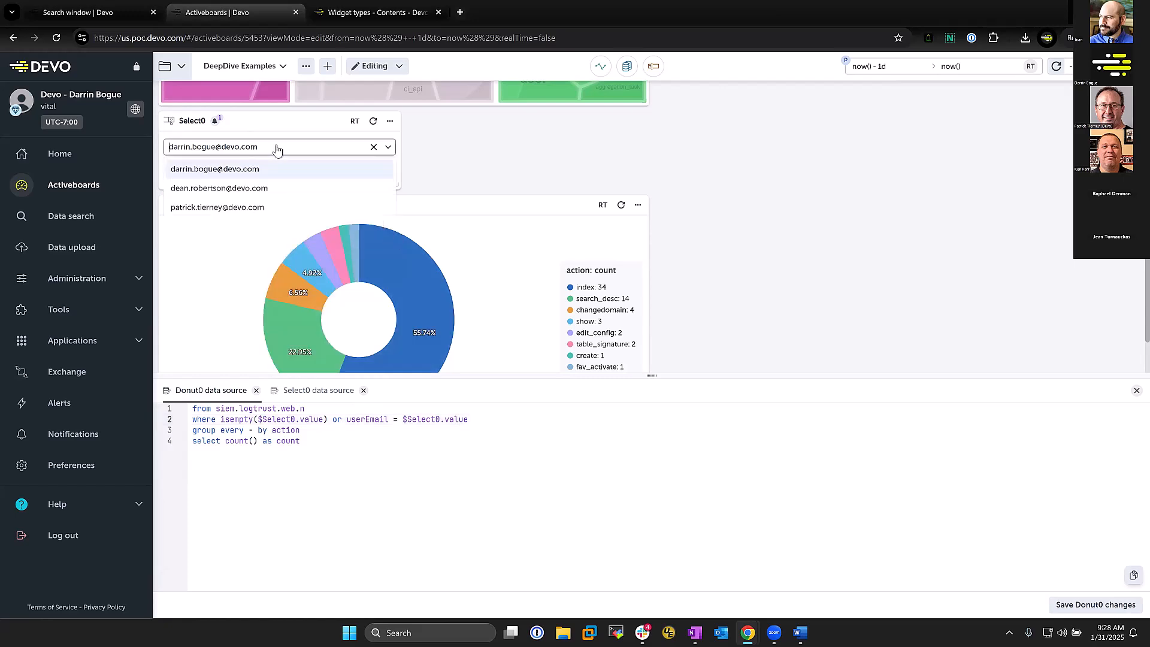
{"action": "left_click", "coordinate": [251, 186]}
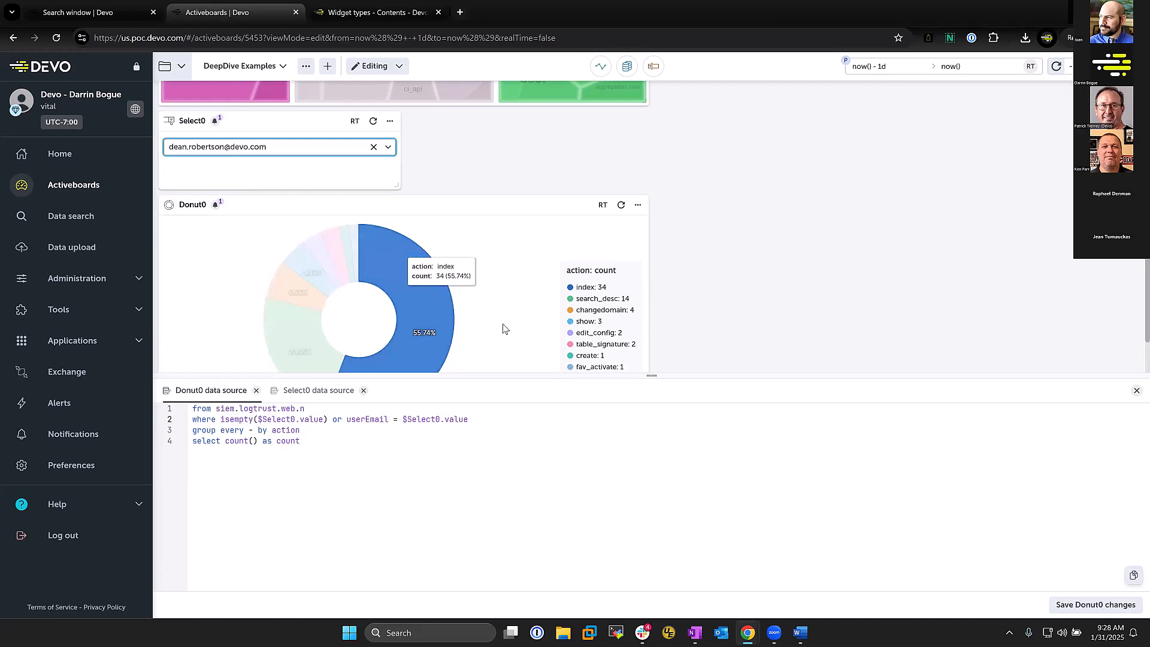
{"action": "left_click", "coordinate": [1093, 605]}
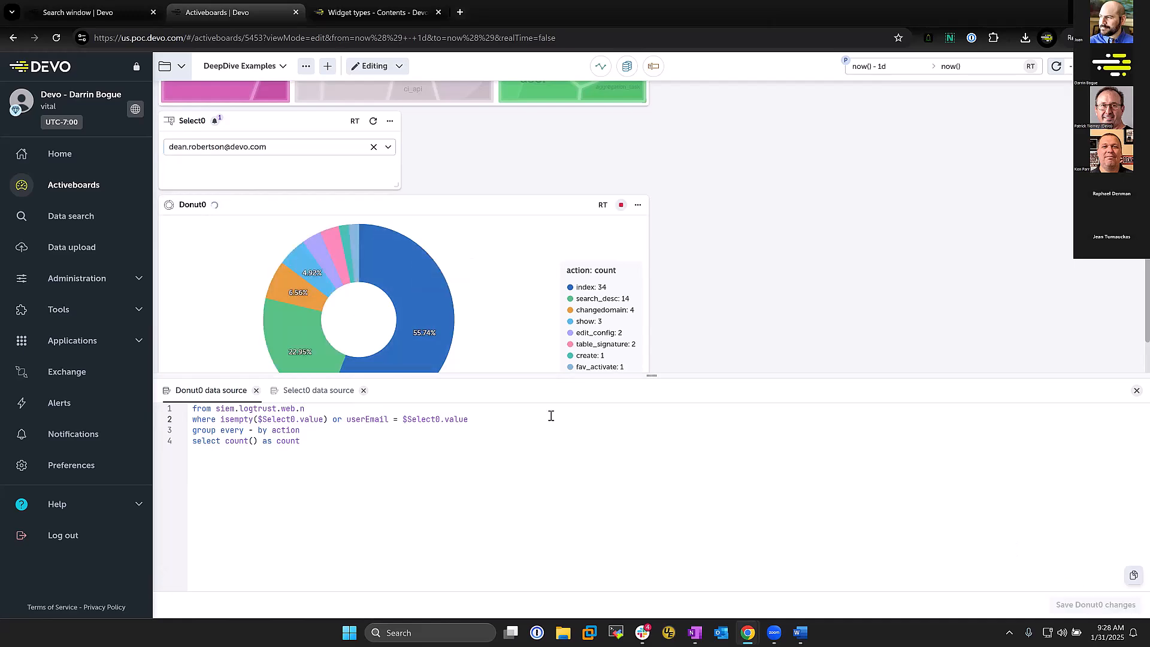
Correct the Donut0 query's table to siem.logtrust.web.navigation, save it, and filter the chart by the first user in Select0.
{"action": "left_click", "coordinate": [291, 154]}
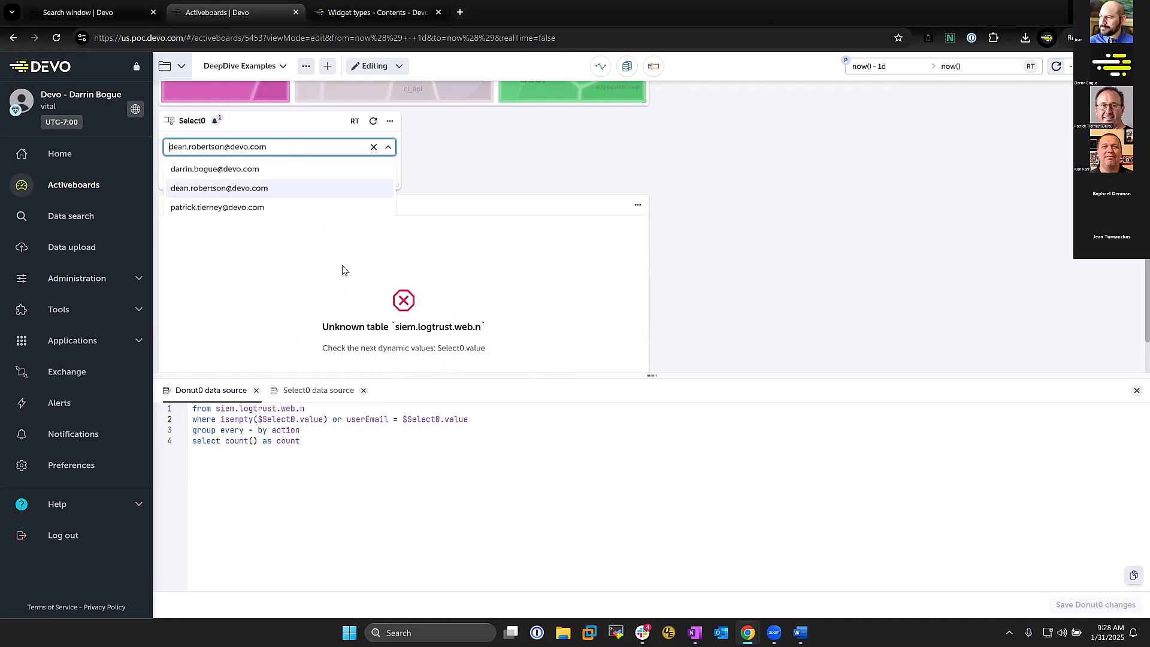
{"action": "left_click", "coordinate": [311, 409]}
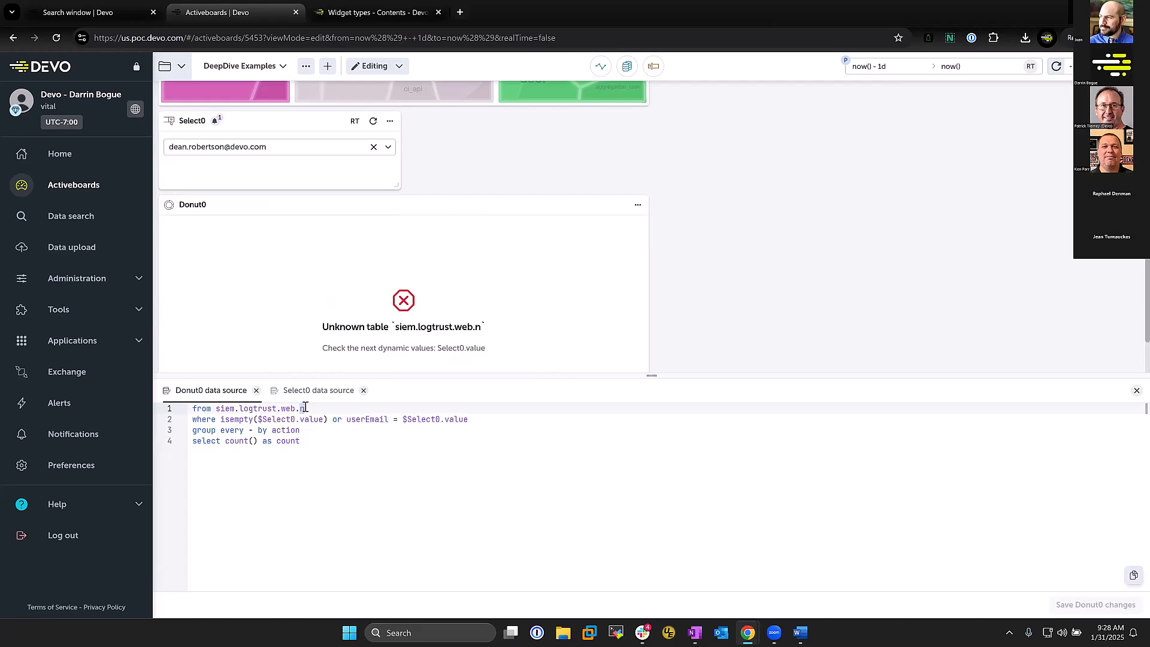
{"action": "type", "text": "a"}
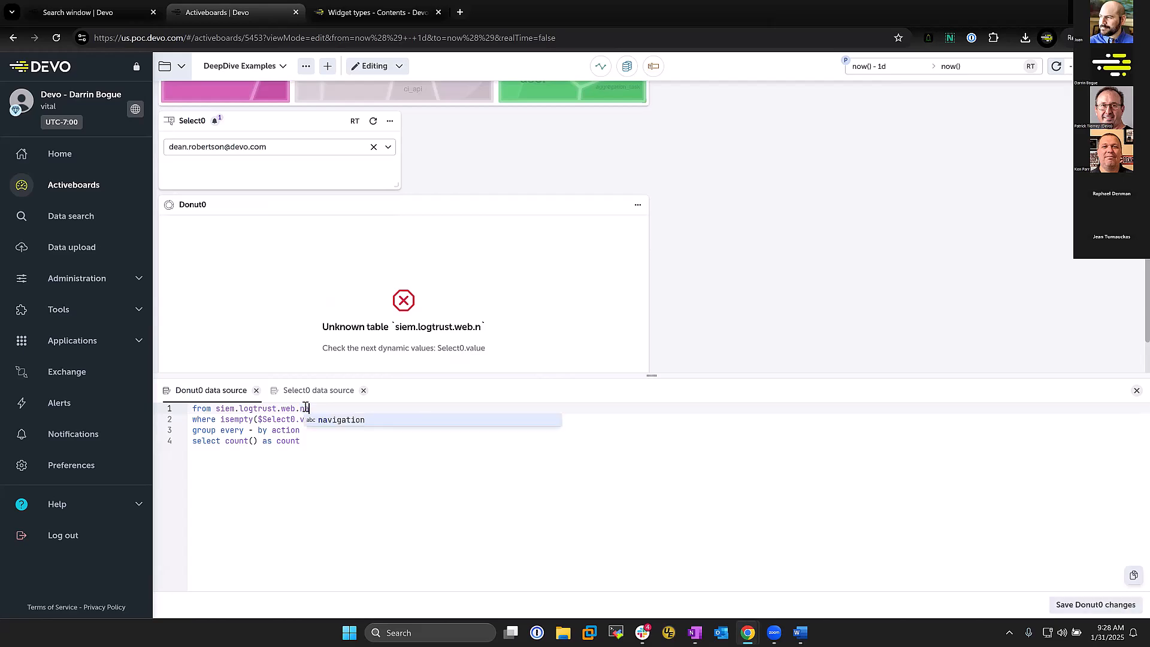
{"action": "left_click", "coordinate": [341, 421]}
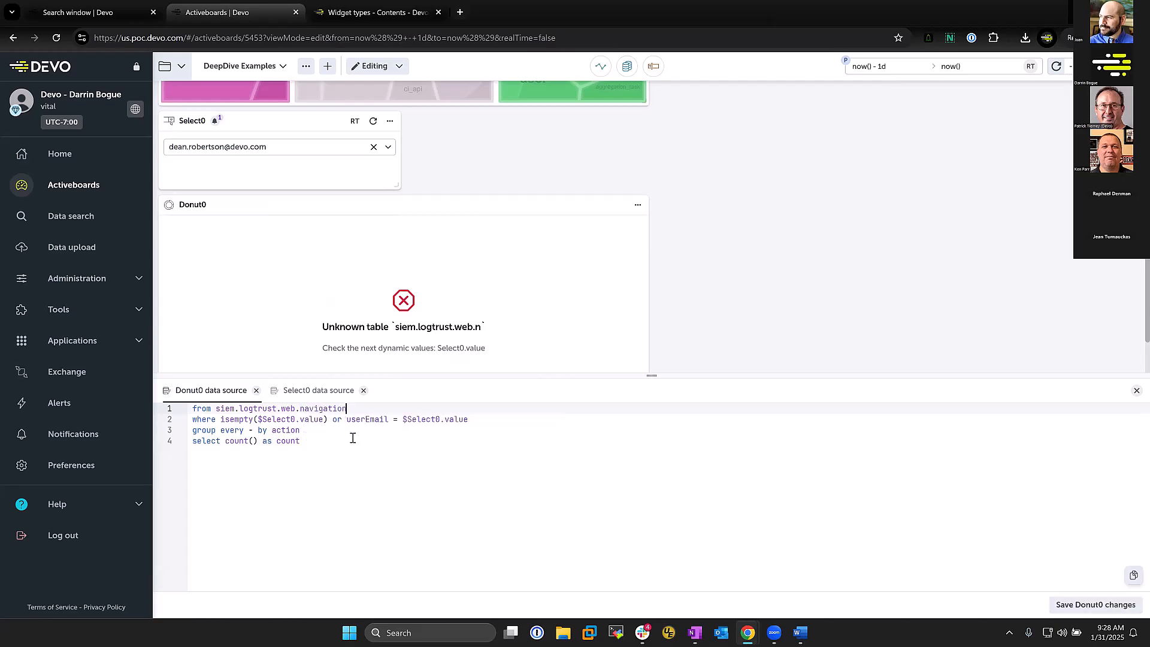
{"action": "left_click", "coordinate": [1070, 604]}
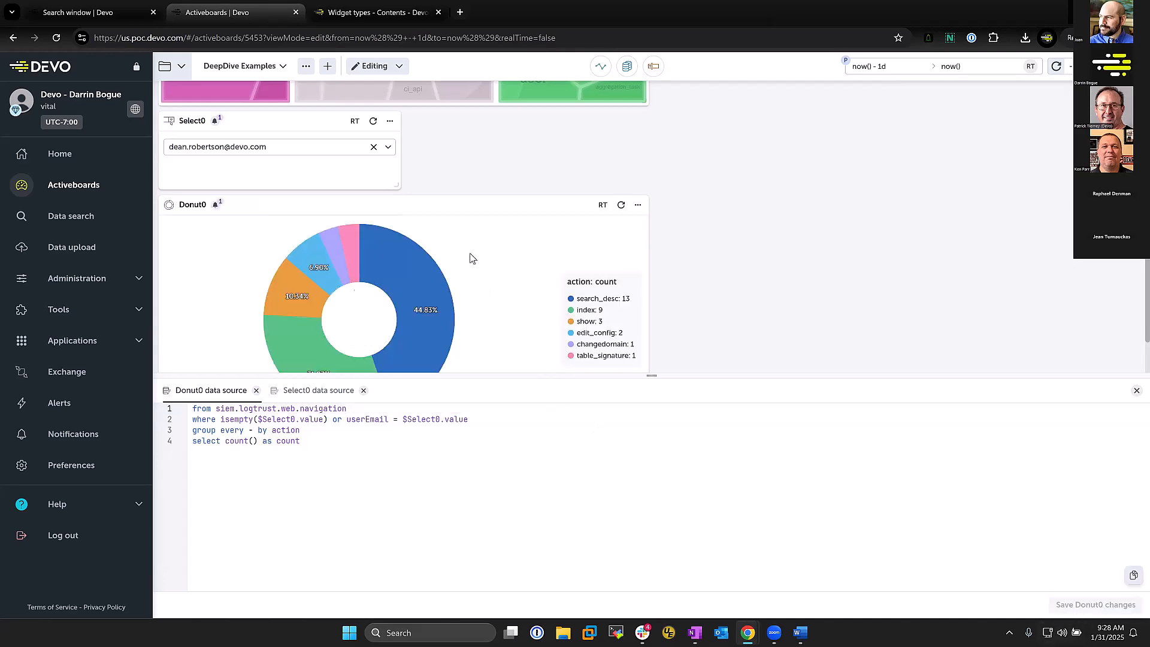
{"action": "left_click", "coordinate": [251, 151]}
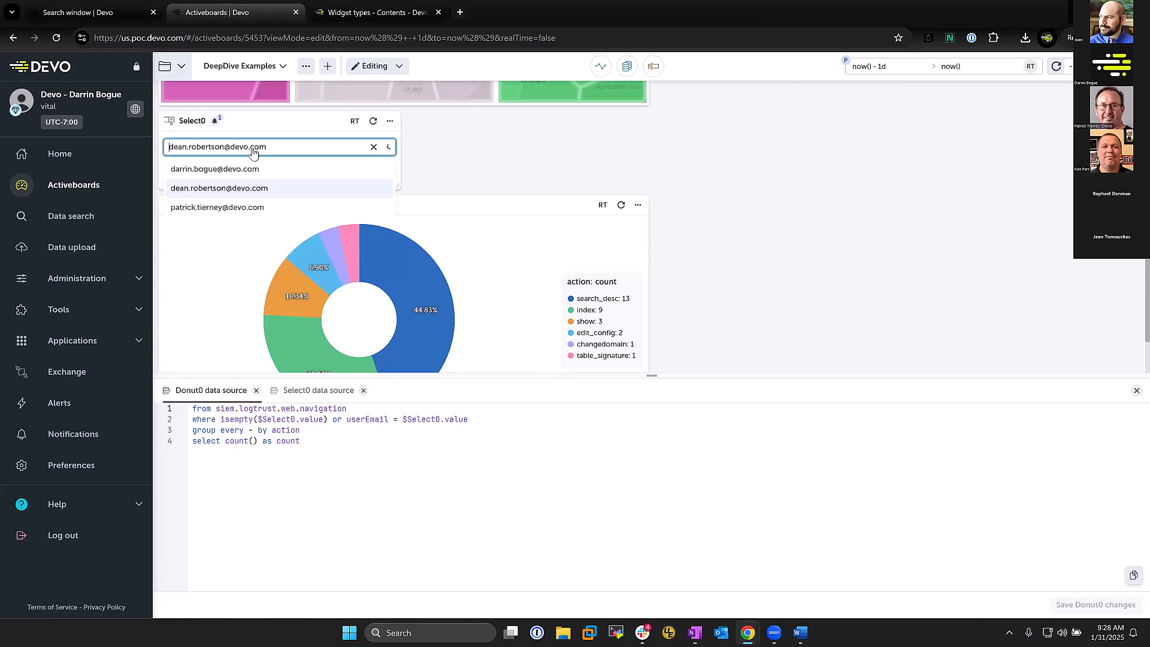
{"action": "left_click", "coordinate": [246, 170]}
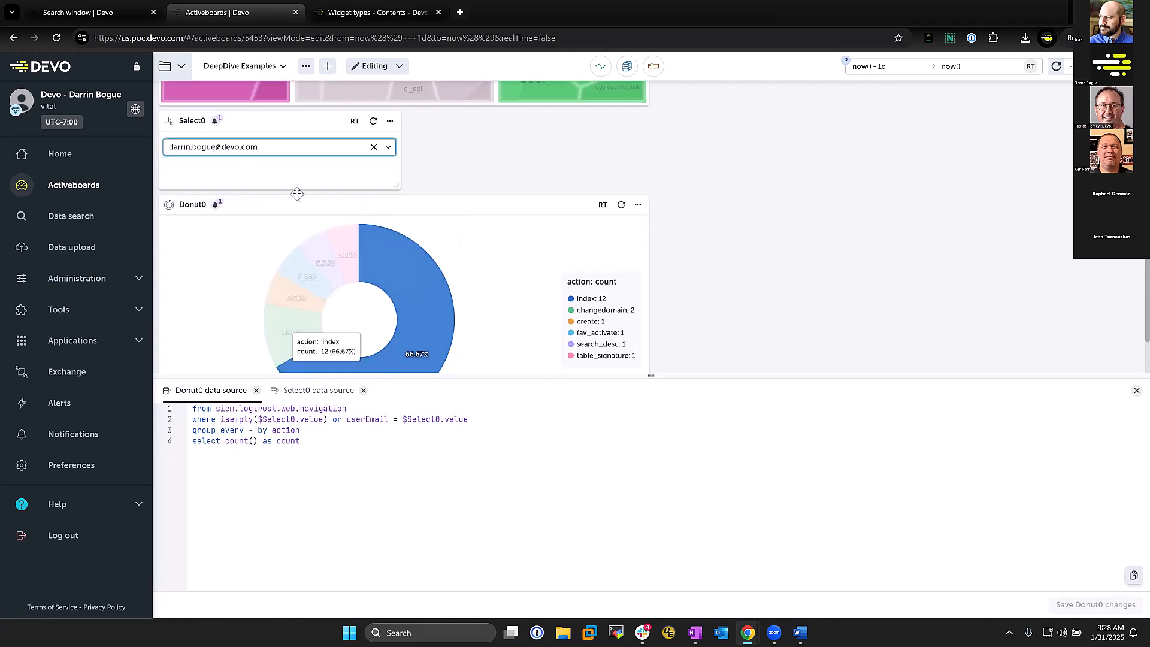
Clear the user chosen in Select0 and add two text Input fields below the Donut0 chart.
{"action": "left_click", "coordinate": [373, 147]}
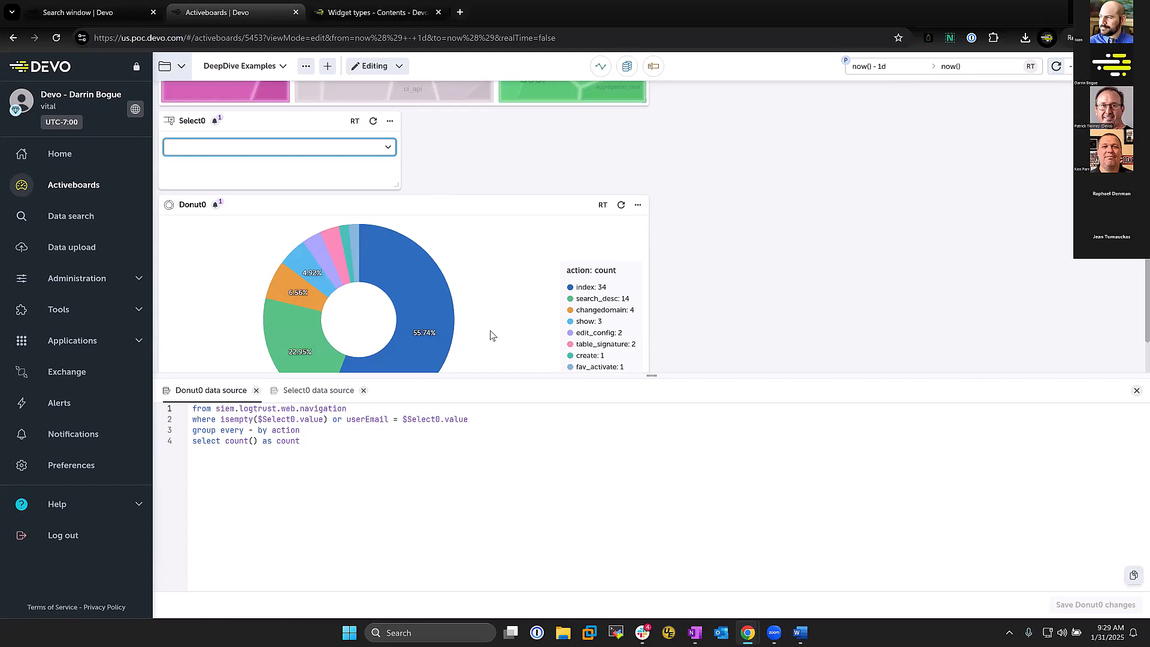
{"action": "left_click", "coordinate": [652, 66]}
{"action": "left_click_drag", "start_coordinate": [461, 151], "coordinate": [533, 147]}
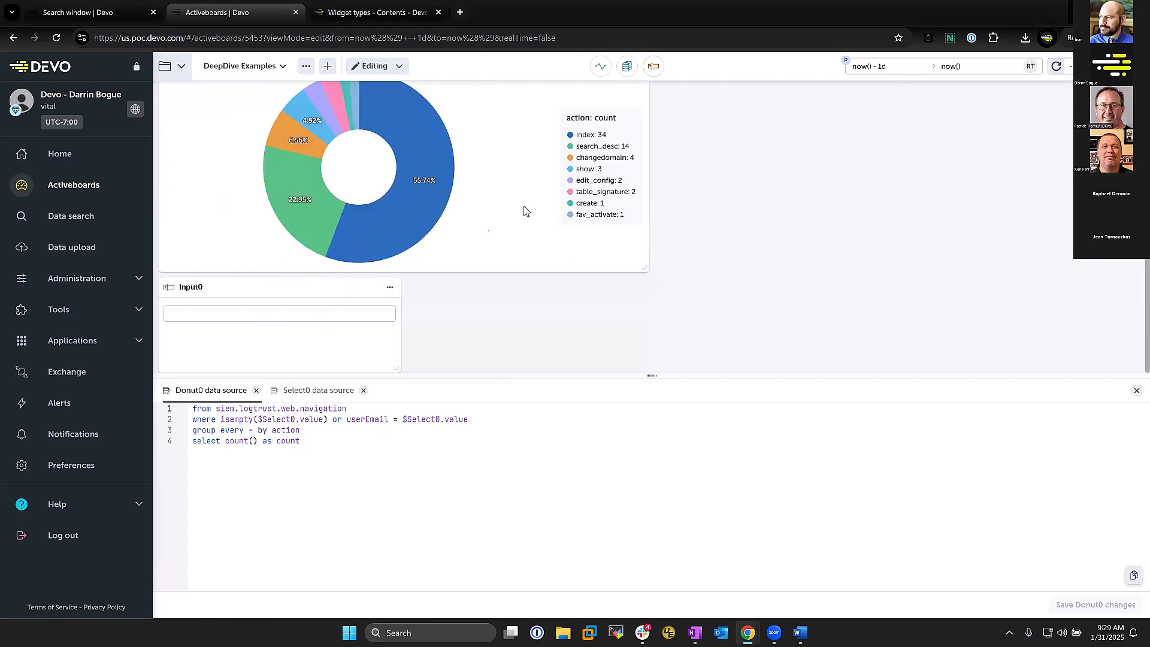
{"action": "left_click", "coordinate": [325, 279]}
{"action": "left_click", "coordinate": [259, 408]}
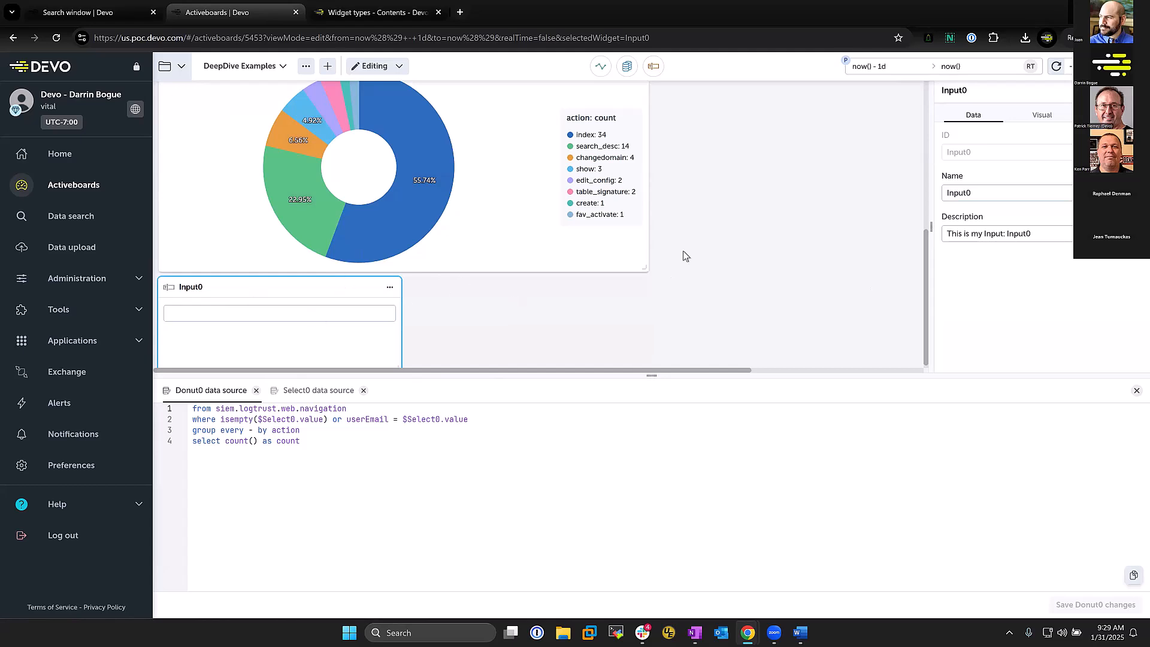
{"action": "left_click", "coordinate": [653, 66]}
{"action": "left_click_drag", "start_coordinate": [479, 124], "coordinate": [483, 337]}
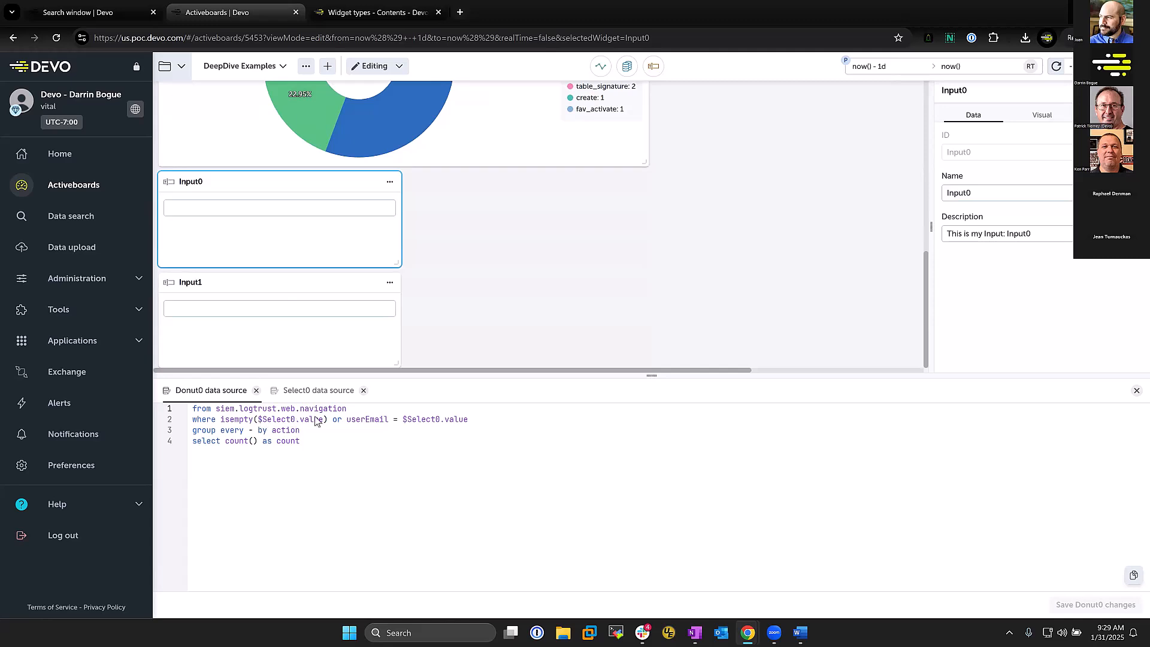
Delete the Input1 and Input0 fields from the board.
{"action": "scroll", "coordinate": [408, 311], "scroll_direction": "up", "scroll_amount": 7}
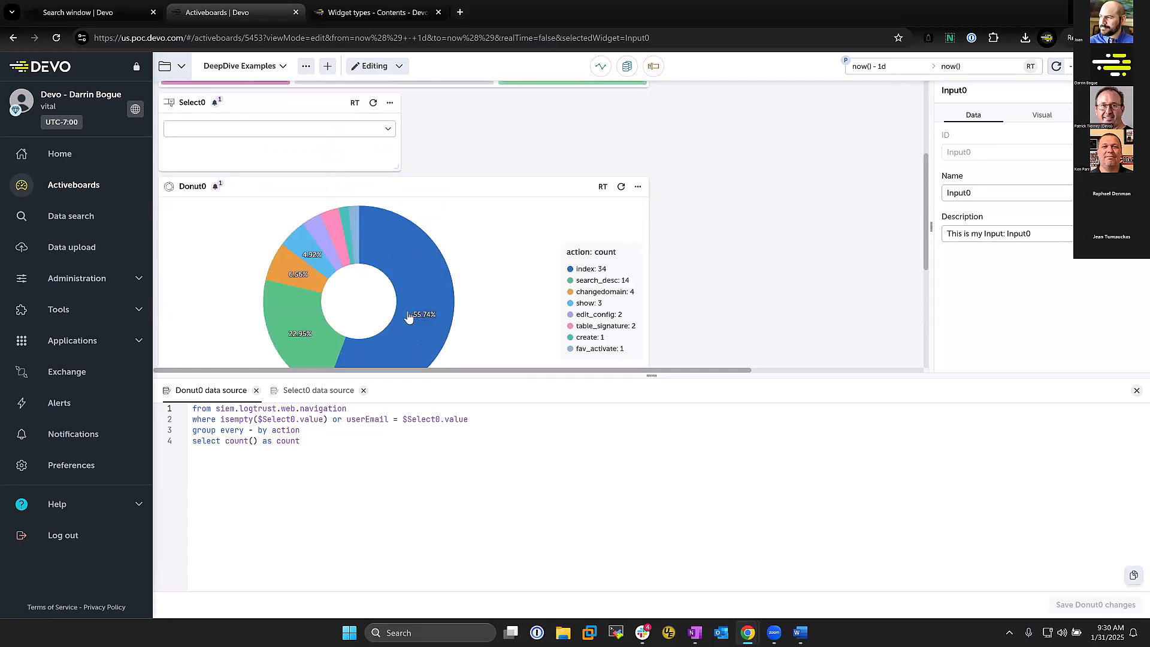
{"action": "scroll", "coordinate": [402, 310], "scroll_direction": "down", "scroll_amount": 6}
{"action": "scroll", "coordinate": [403, 310], "scroll_direction": "down", "scroll_amount": 2}
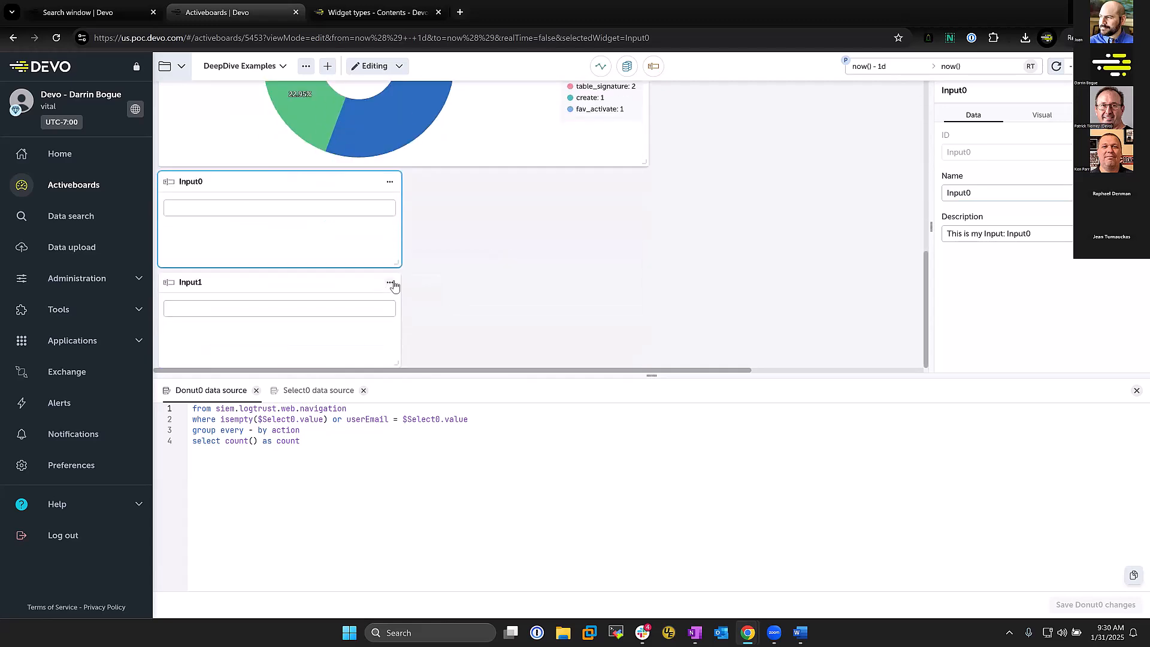
{"action": "left_click", "coordinate": [390, 282]}
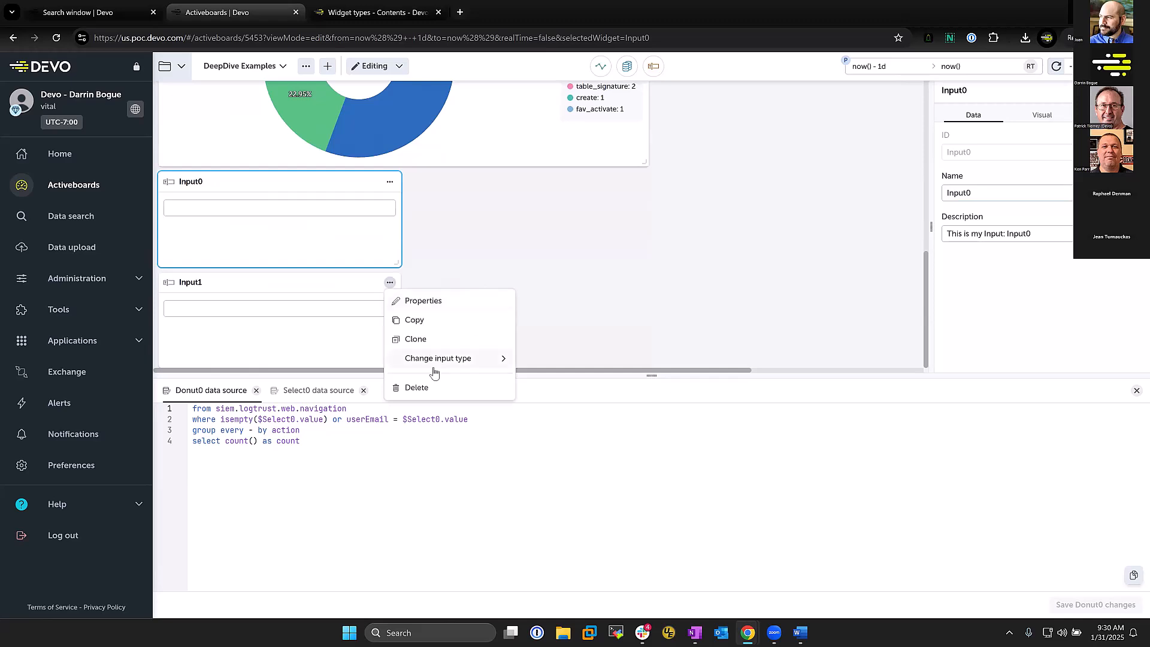
{"action": "left_click", "coordinate": [416, 387]}
{"action": "left_click", "coordinate": [689, 367]}
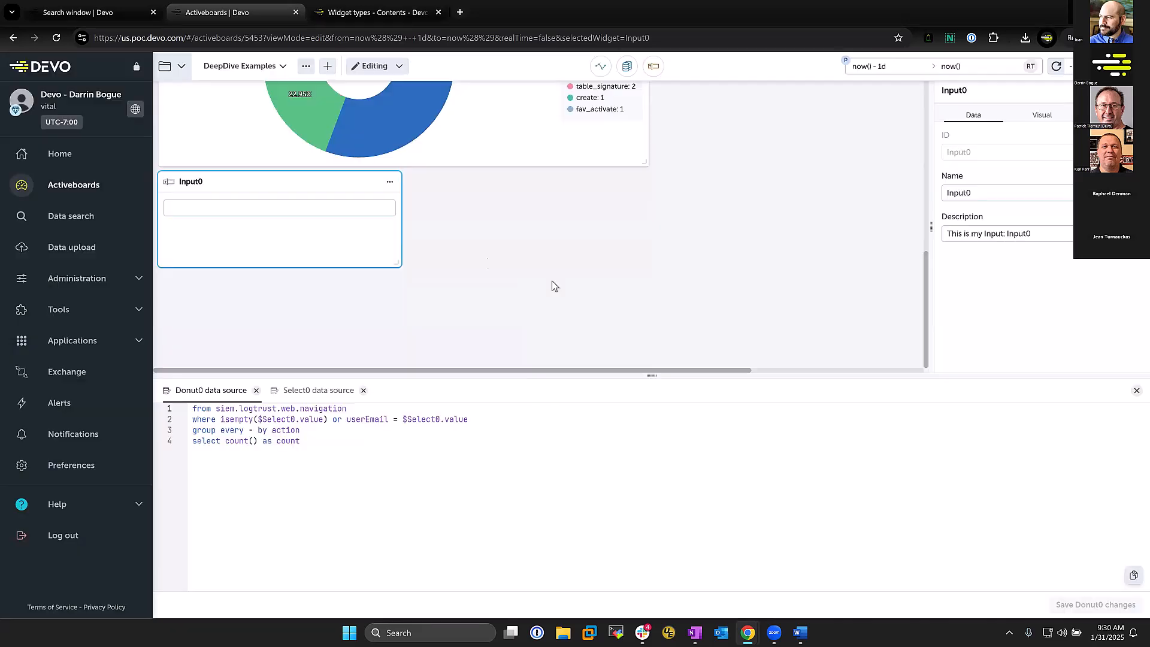
{"action": "left_click", "coordinate": [389, 284]}
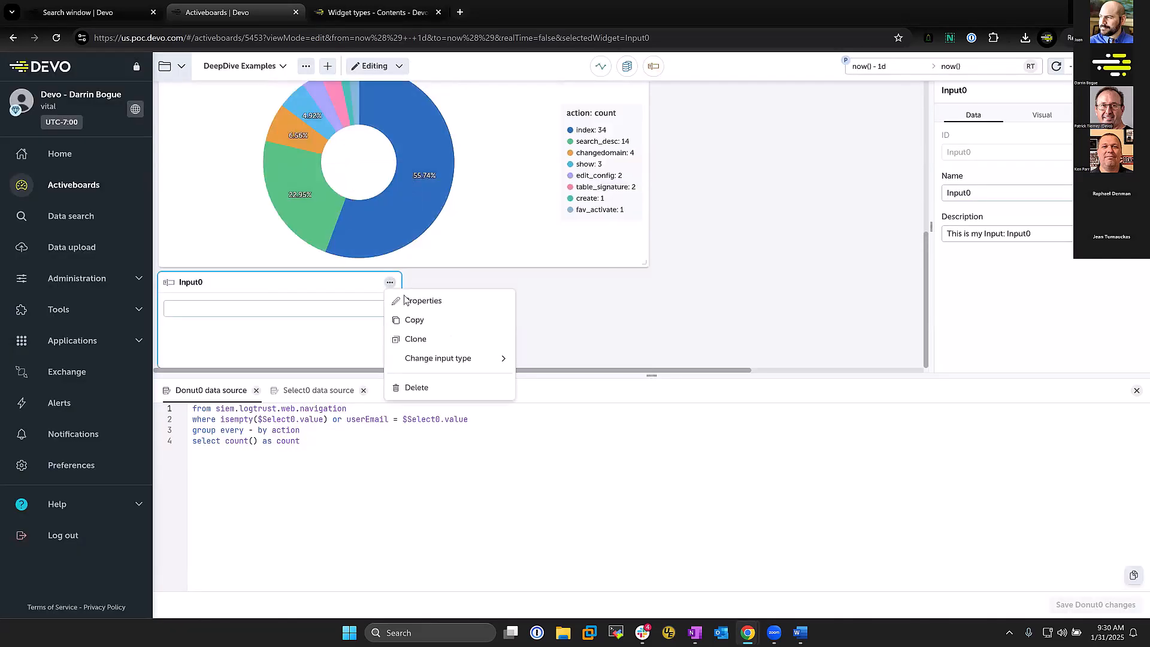
{"action": "left_click", "coordinate": [447, 390]}
{"action": "left_click", "coordinate": [689, 368]}
Delete the Donut0 chart and the Select0 input from the board.
{"action": "scroll", "coordinate": [664, 236], "scroll_direction": "up", "scroll_amount": 5}
{"action": "left_click", "coordinate": [638, 312]}
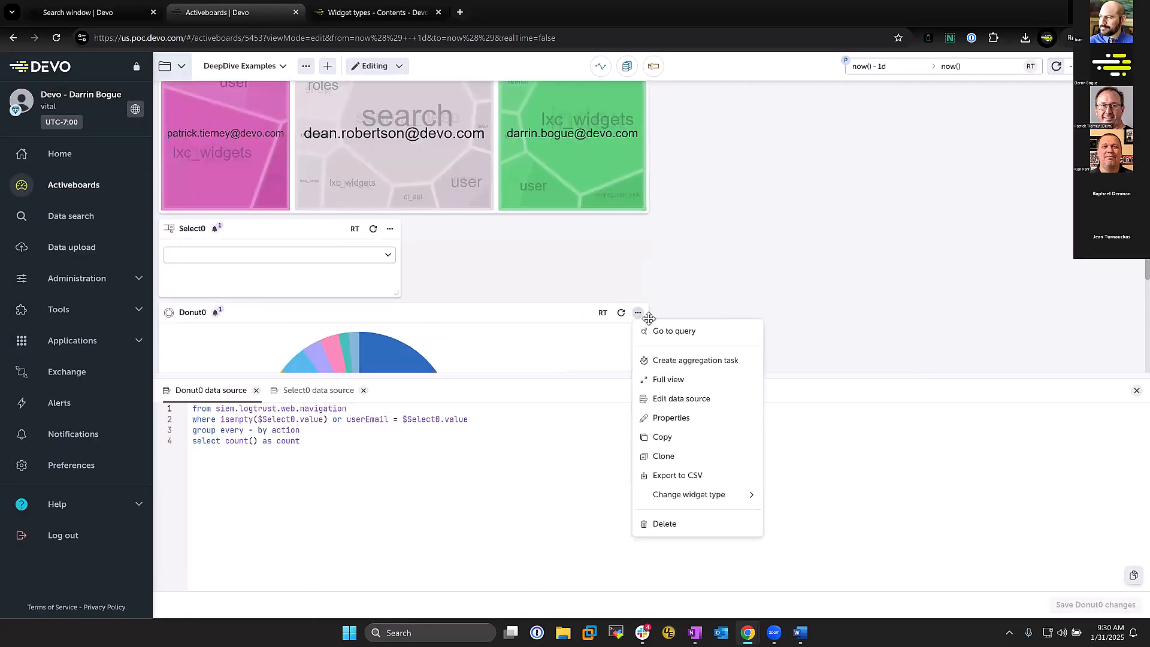
{"action": "left_click", "coordinate": [689, 525]}
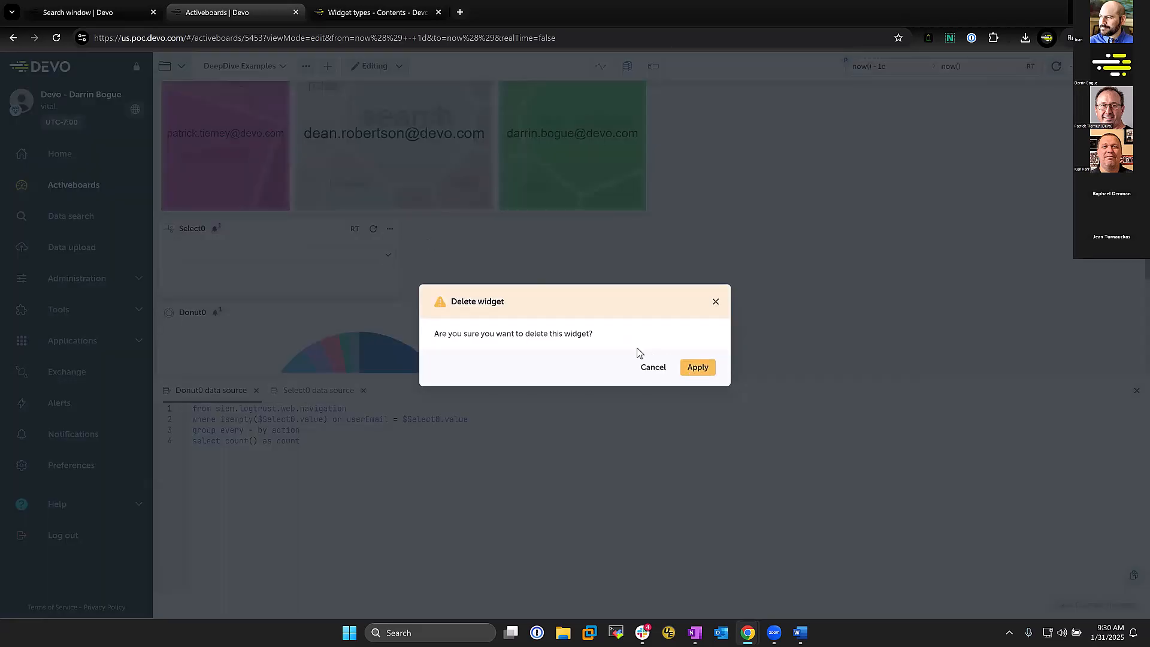
{"action": "left_click", "coordinate": [695, 367]}
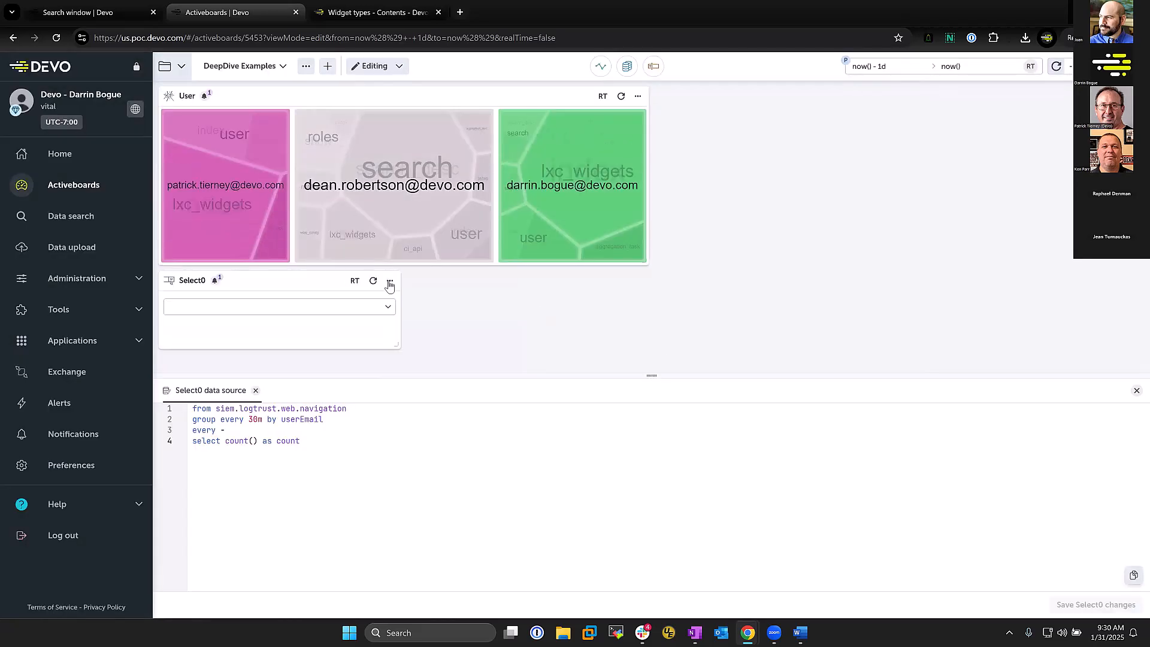
{"action": "left_click", "coordinate": [390, 281]}
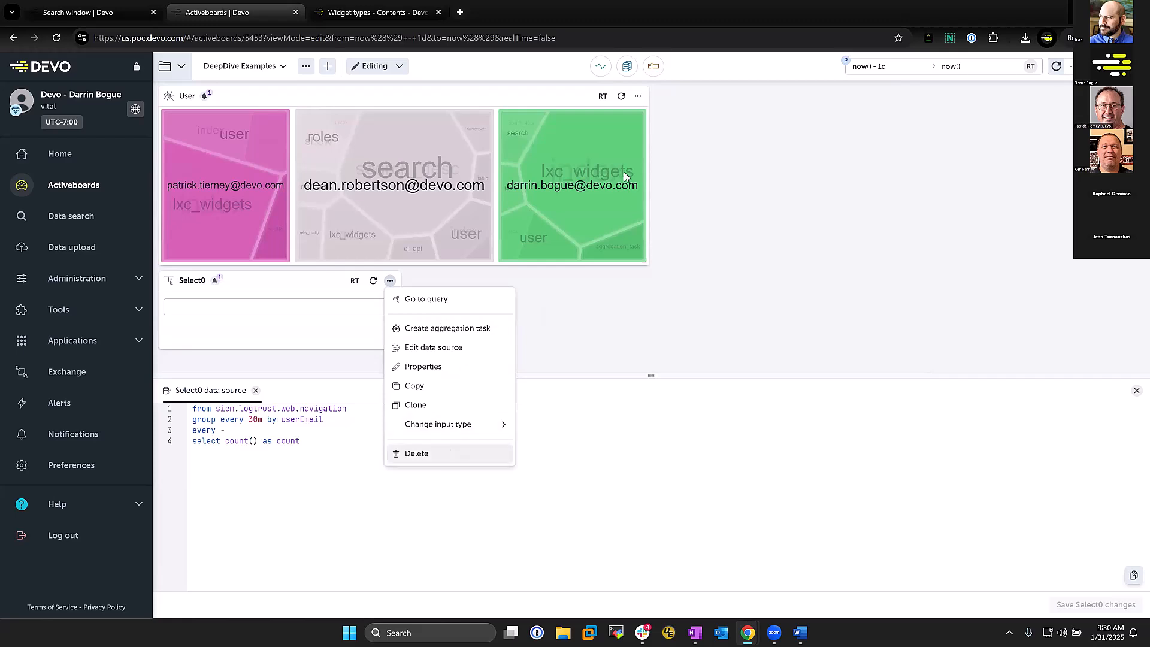
{"action": "left_click", "coordinate": [416, 453]}
{"action": "left_click", "coordinate": [695, 367]}
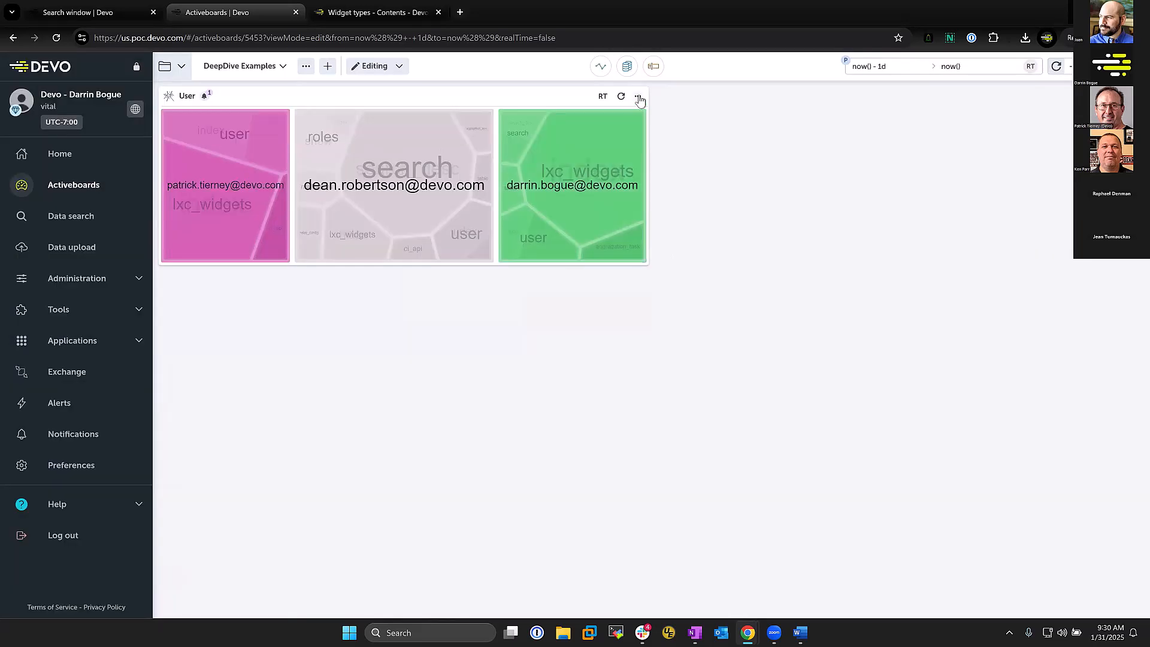
Delete the User Voronoi widget to empty the board.
{"action": "left_click", "coordinate": [638, 97]}
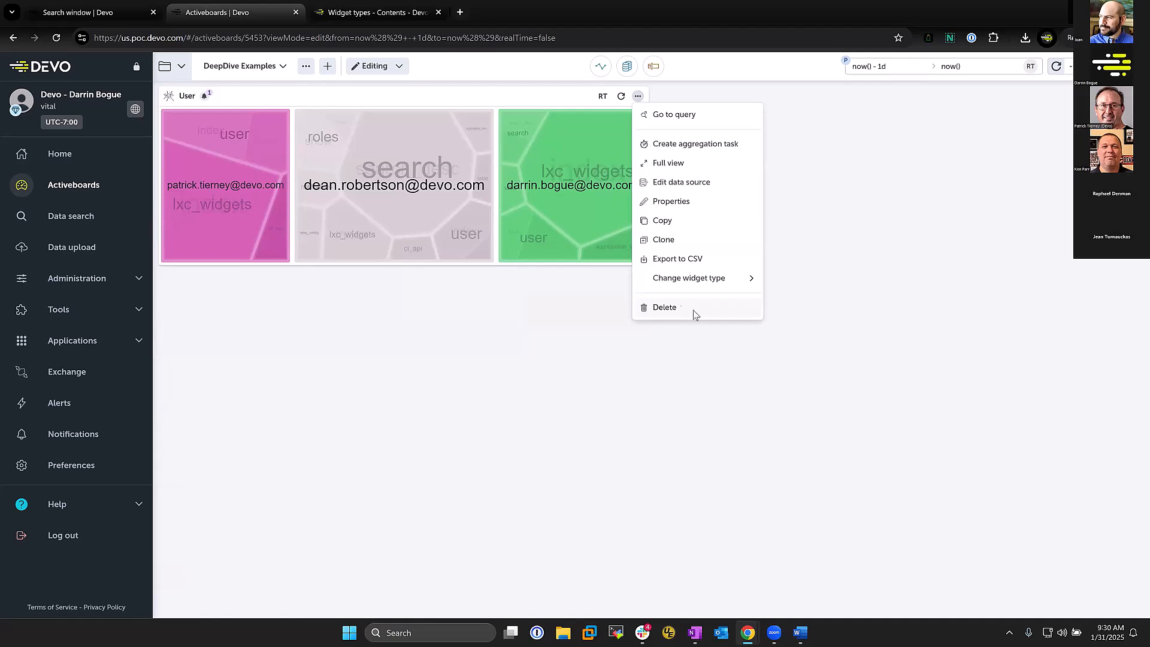
{"action": "left_click", "coordinate": [665, 307]}
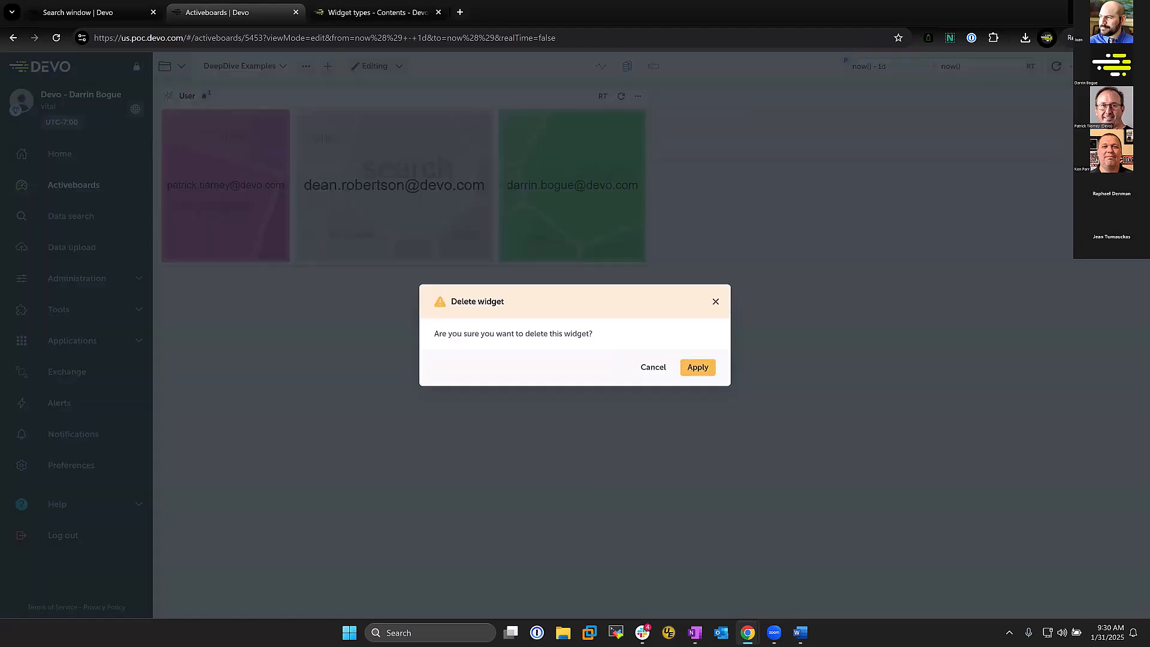
{"action": "left_click", "coordinate": [695, 367]}
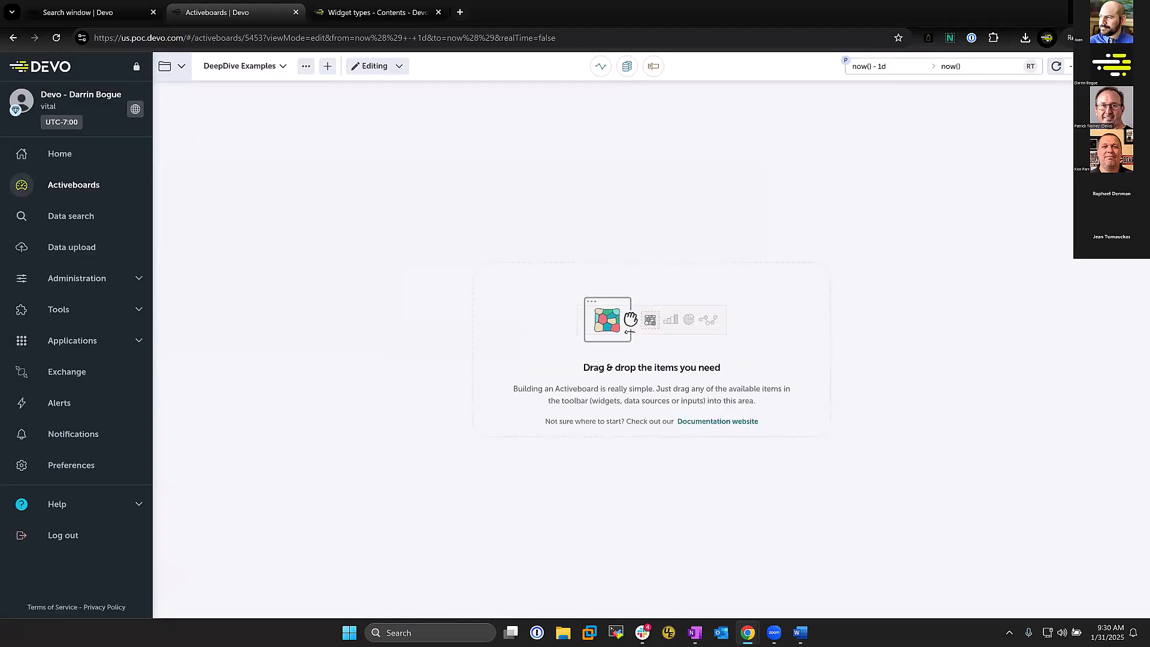
Add a table widget to the board from a free text query that counts events by dstIp.
{"action": "key", "text": "alt+Tab"}
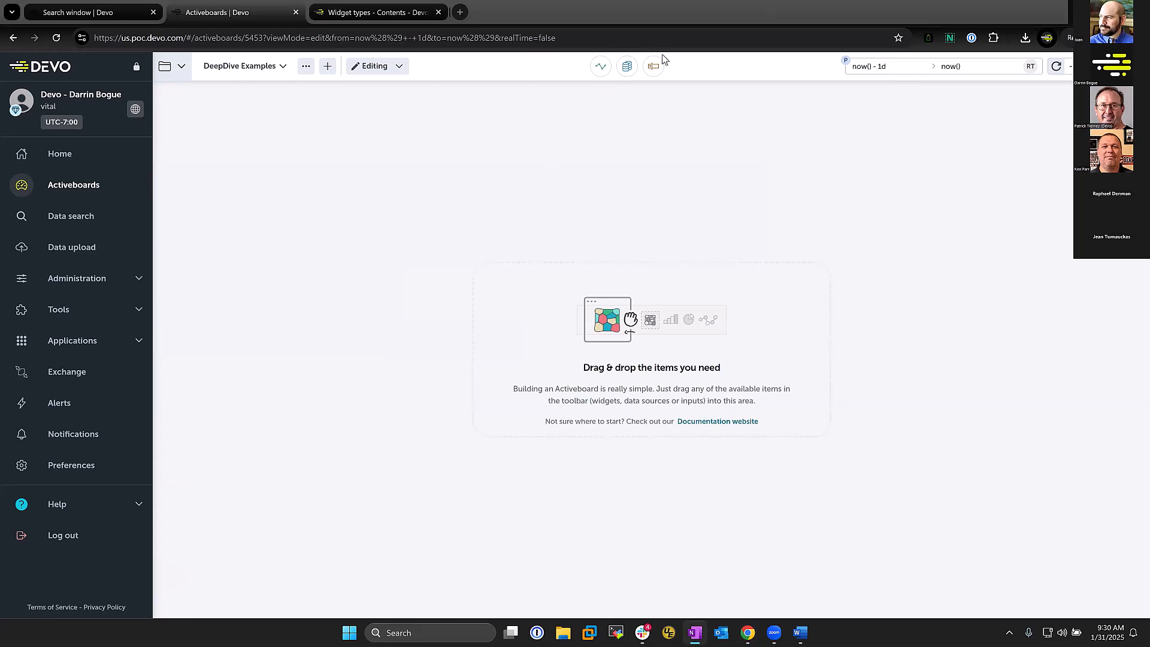
{"action": "left_click", "coordinate": [600, 65]}
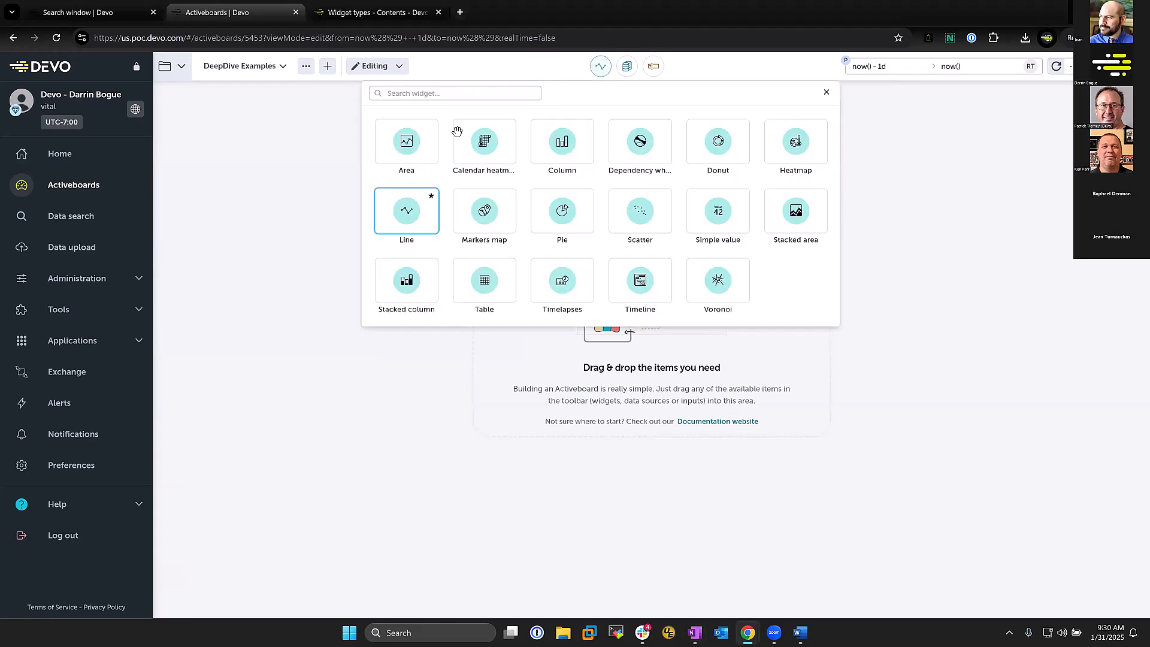
{"action": "left_click", "coordinate": [625, 67]}
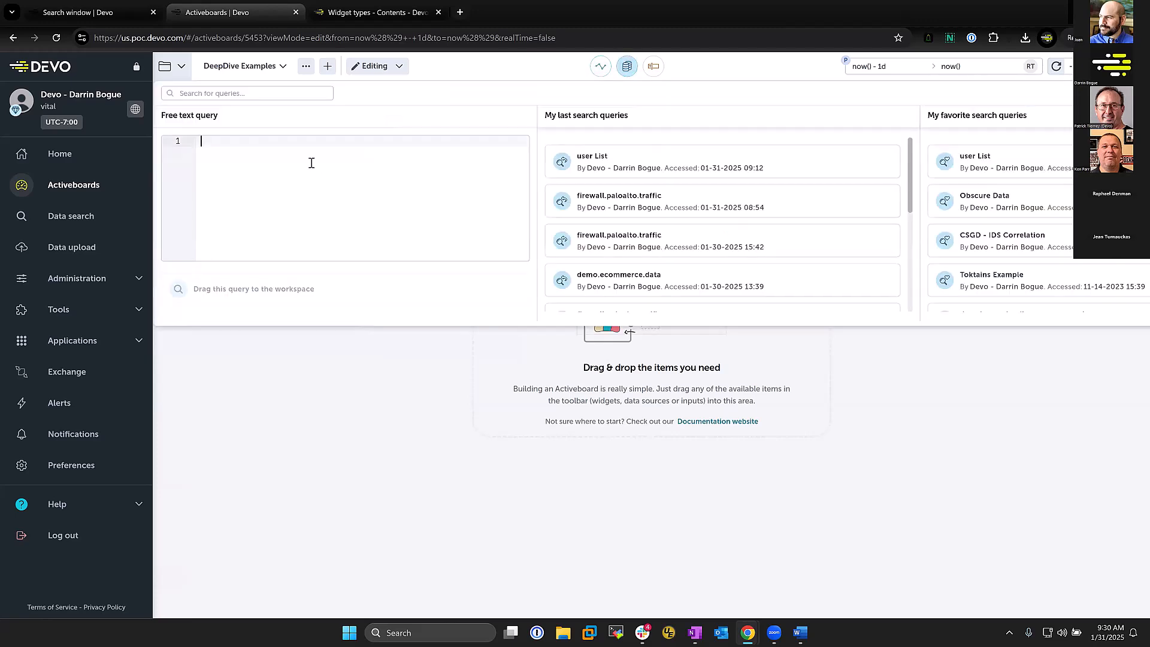
{"action": "left_click_drag", "start_coordinate": [244, 289], "coordinate": [397, 303]}
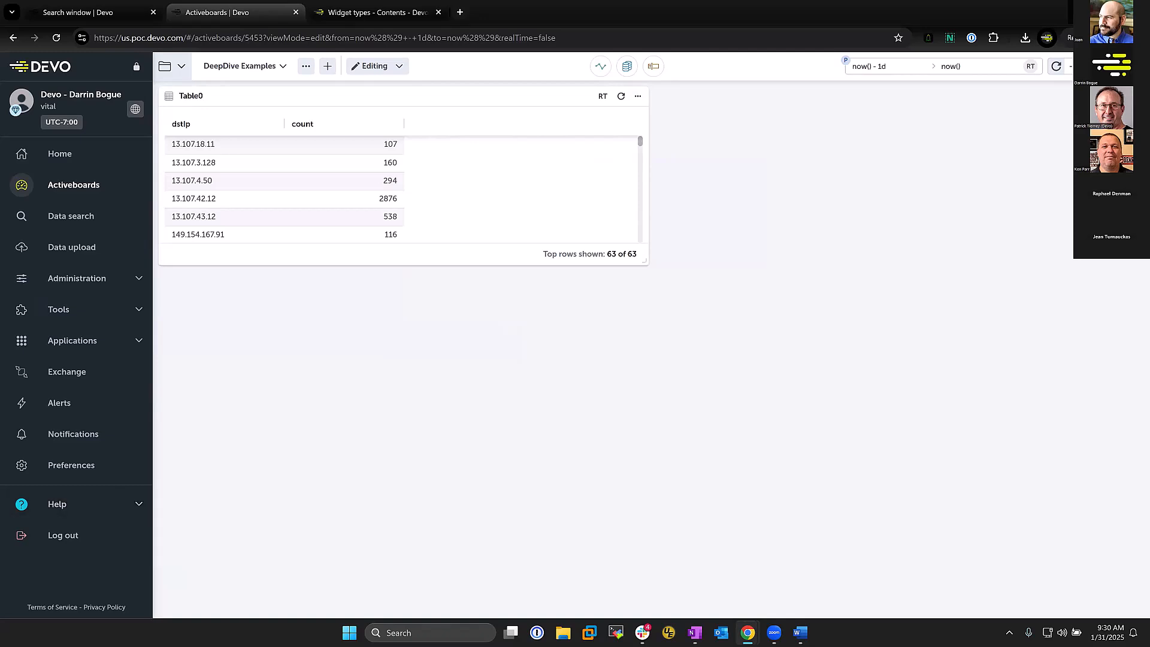
Add a Line widget to the board below Table0.
{"action": "key", "text": "alt+Tab"}
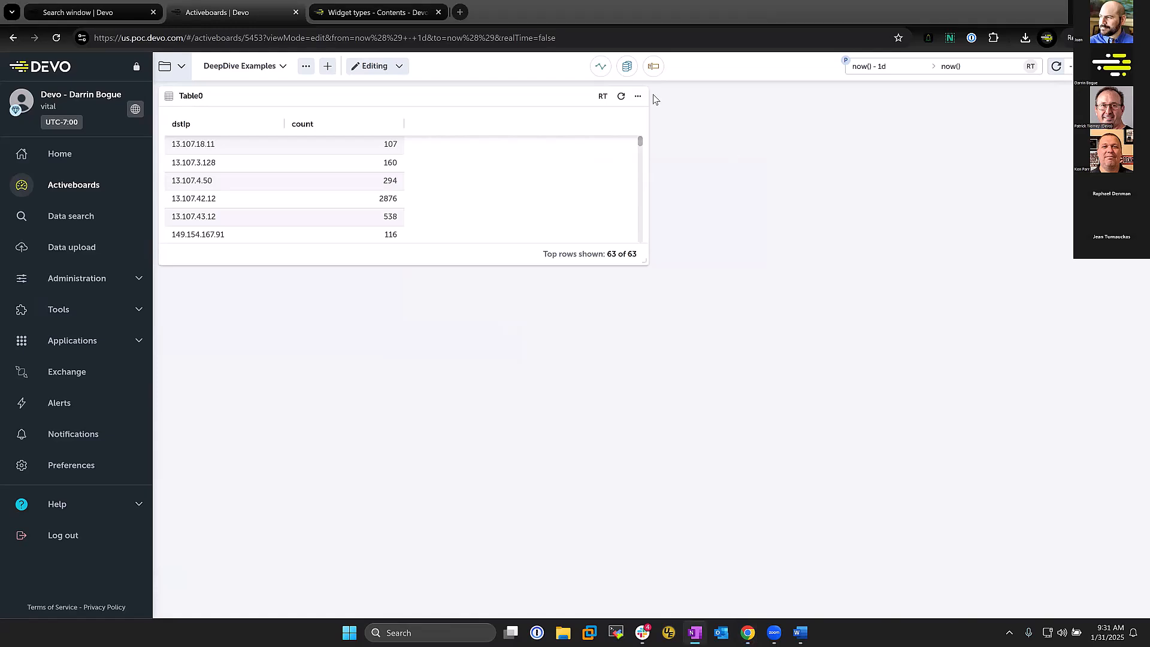
{"action": "left_click", "coordinate": [627, 66]}
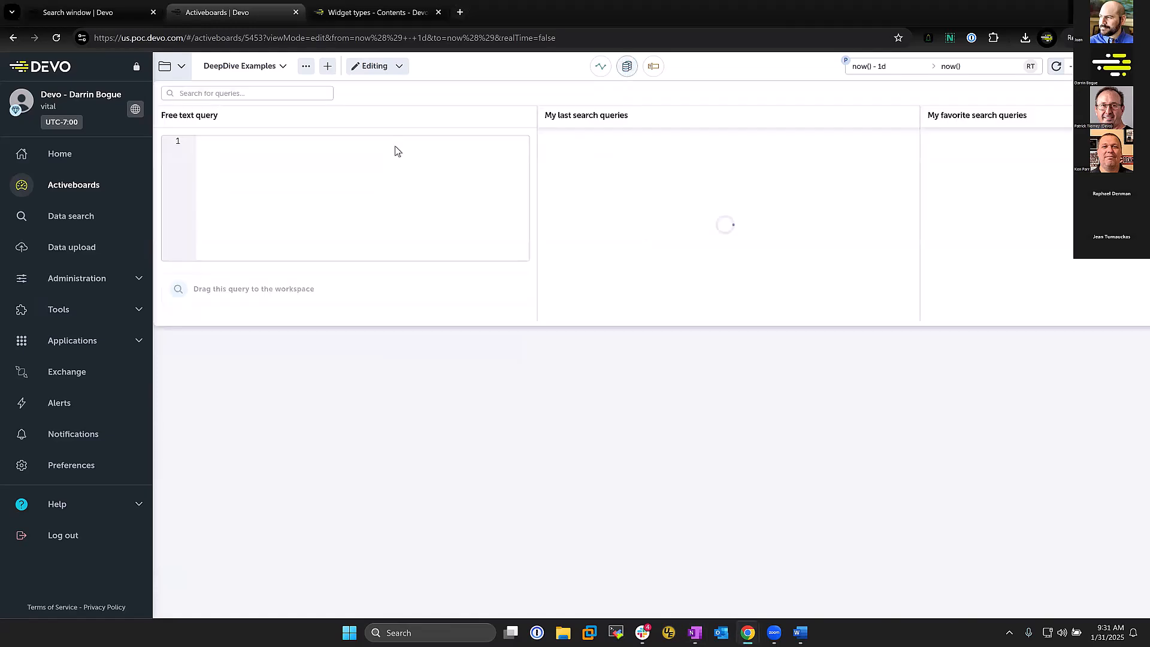
{"action": "left_click", "coordinate": [600, 66]}
{"action": "left_click_drag", "start_coordinate": [398, 215], "coordinate": [314, 385]}
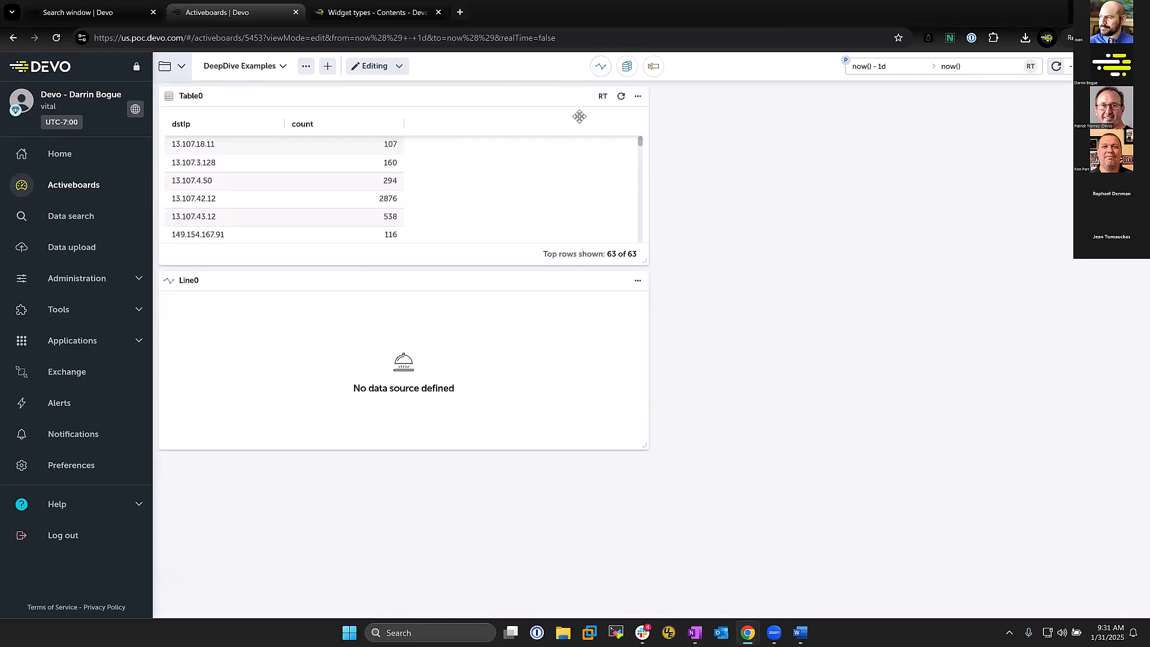
Save a Line0 query on firewall.paloalto.traffic filtered by $Table0.cellClicked or its isnull, grouped hourly by dstIp, summing bytes, sentBytes and recvBytes as all_data, sent_data and received_data.
{"action": "left_click", "coordinate": [510, 281]}
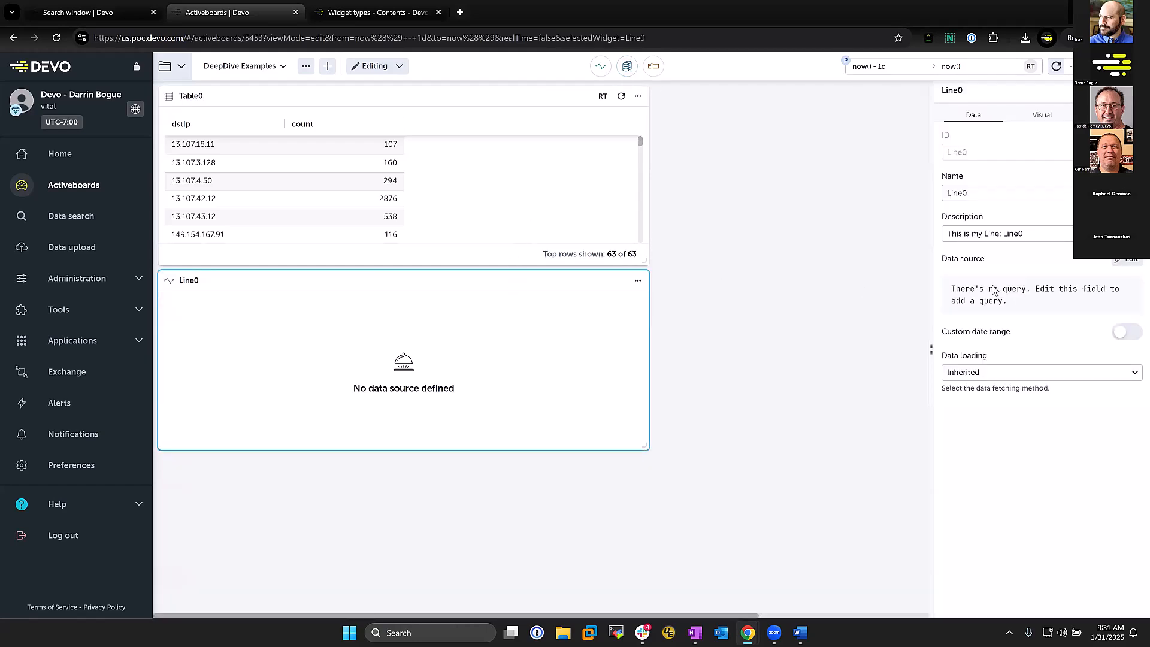
{"action": "left_click", "coordinate": [1125, 261]}
{"action": "left_click", "coordinate": [410, 478]}
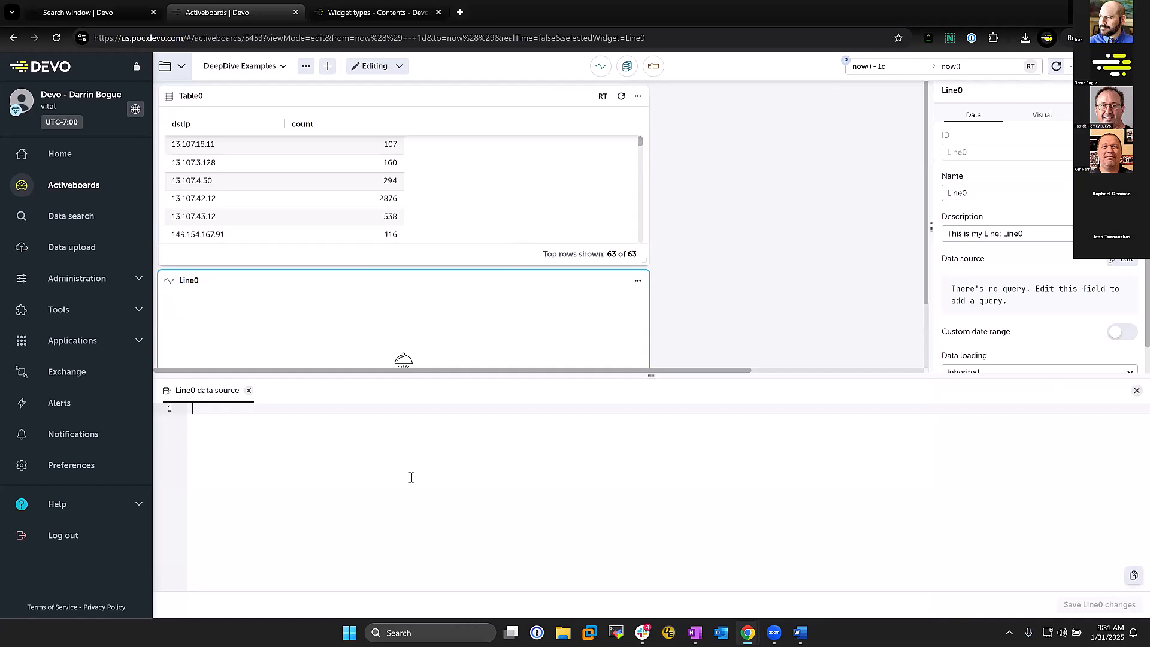
{"action": "type", "text": "from firewall.paloalto.traffic where dstIp = $Table0.cellClicked  or isnull($Table0.cellClicked) group every 1h by dstIp select sum(bytes) as all_data, sum(sentBytes) as sent_data, sum(recvBytes) as received_data"}
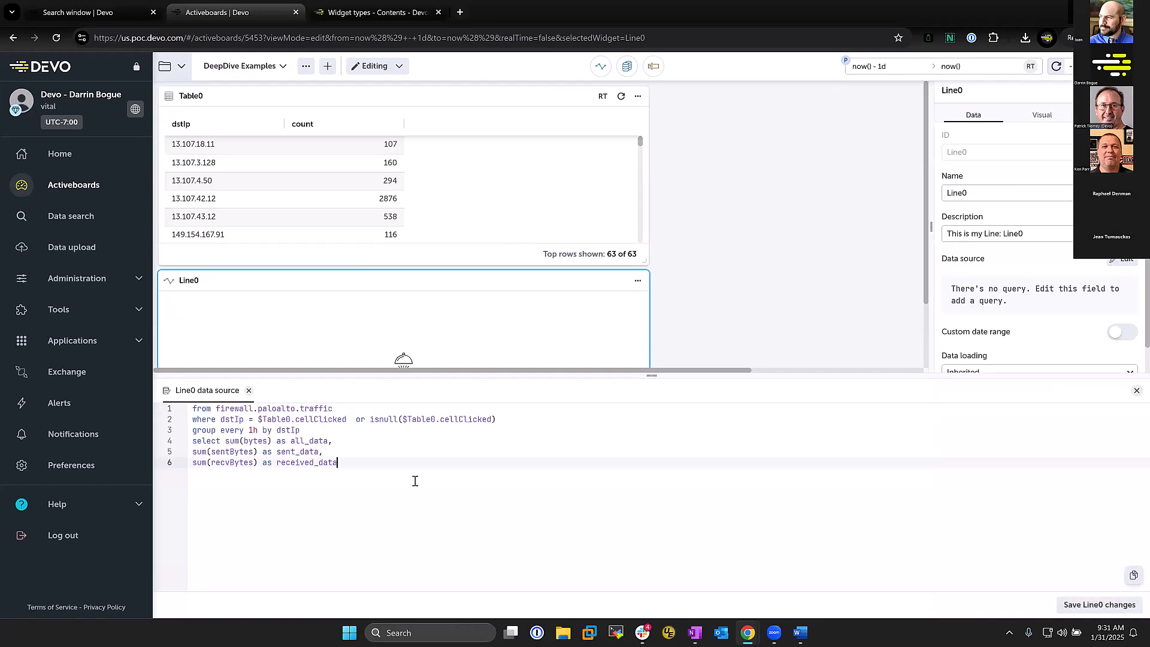
{"action": "left_click", "coordinate": [1091, 605]}
{"action": "scroll", "coordinate": [713, 298], "scroll_direction": "down", "scroll_amount": 2}
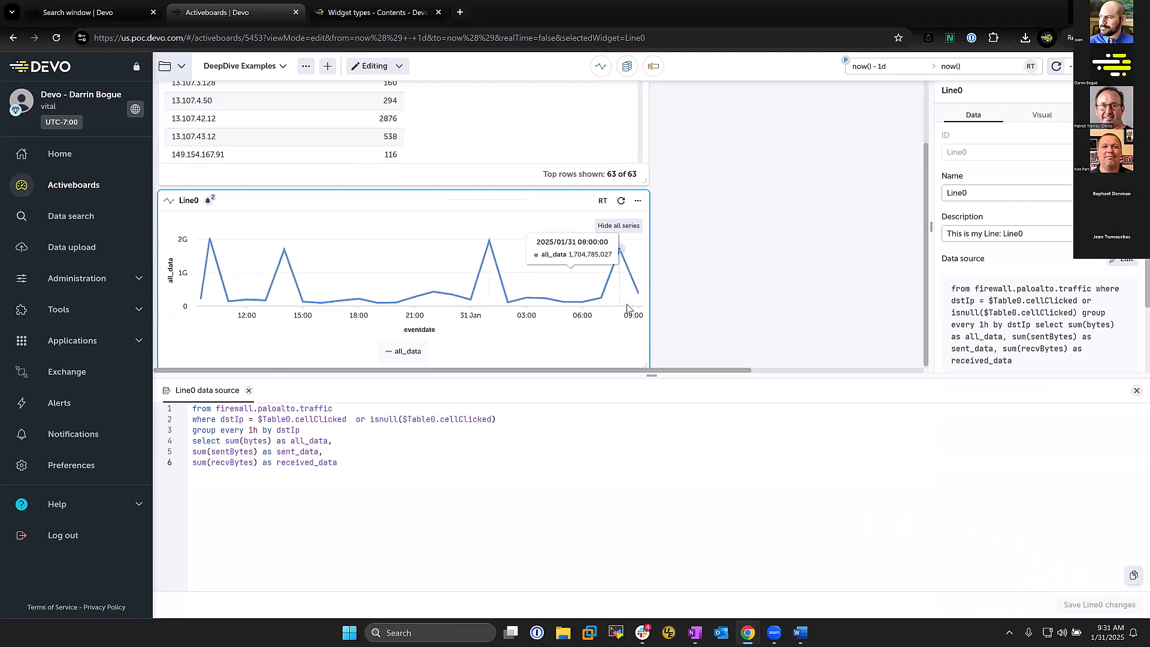
Add the sent_data and received_data fields to Line0's Y-axis alongside all_data.
{"action": "left_click", "coordinate": [1040, 120]}
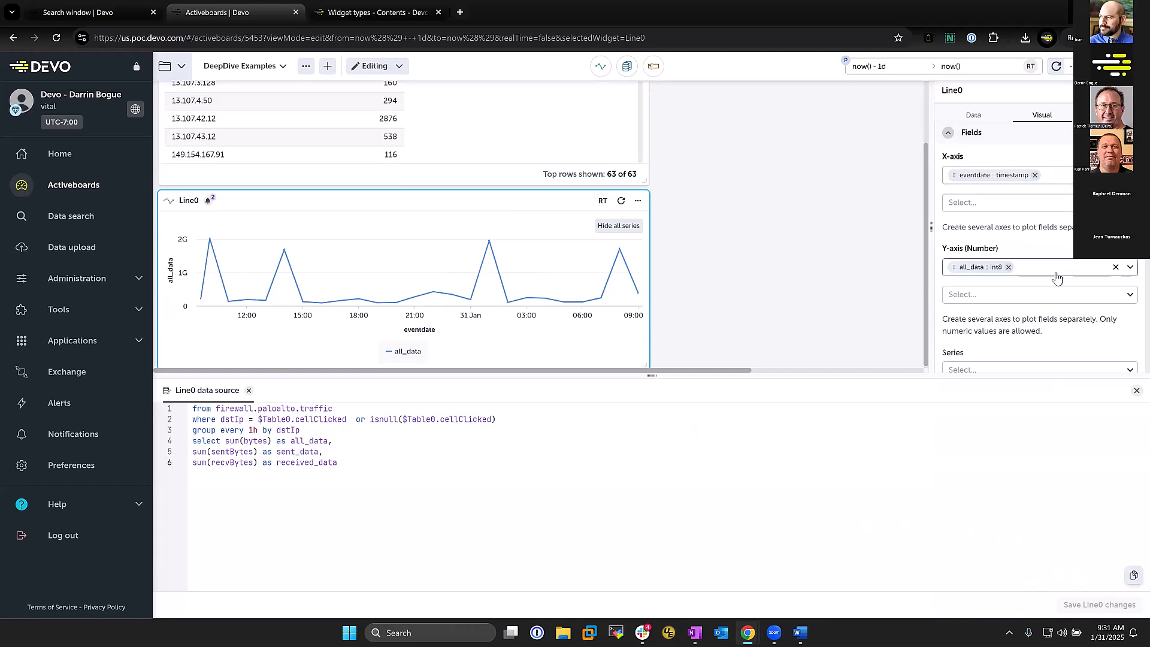
{"action": "left_click", "coordinate": [1129, 268]}
{"action": "left_click", "coordinate": [989, 312]}
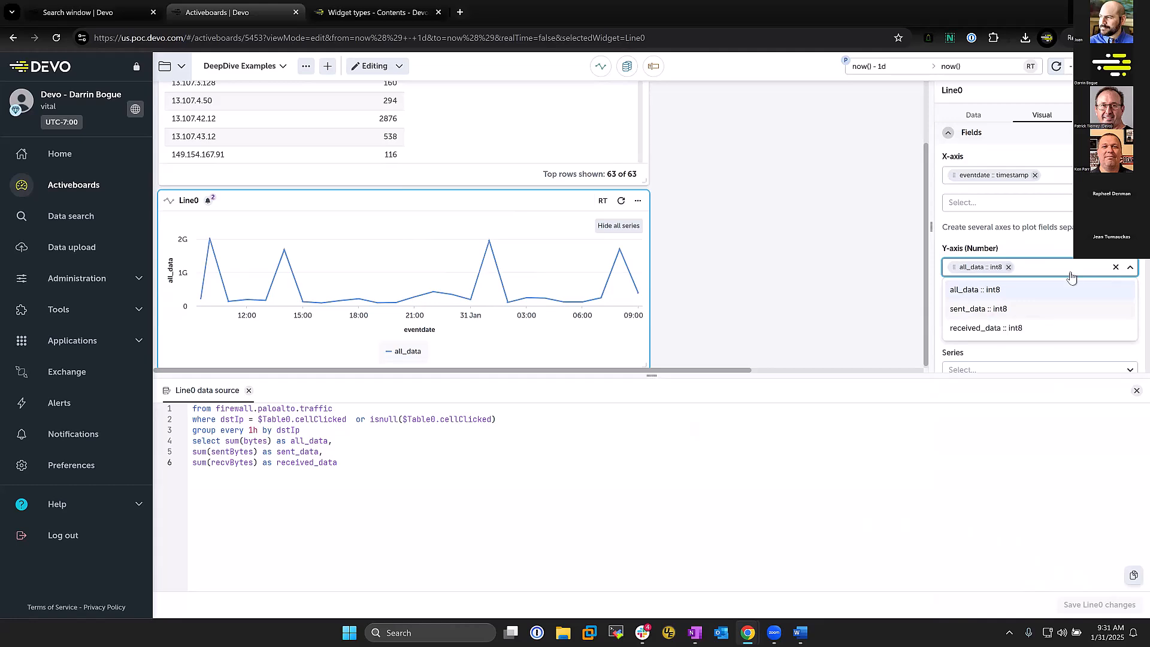
{"action": "left_click", "coordinate": [1124, 268]}
{"action": "left_click", "coordinate": [1124, 268]}
{"action": "left_click", "coordinate": [983, 331]}
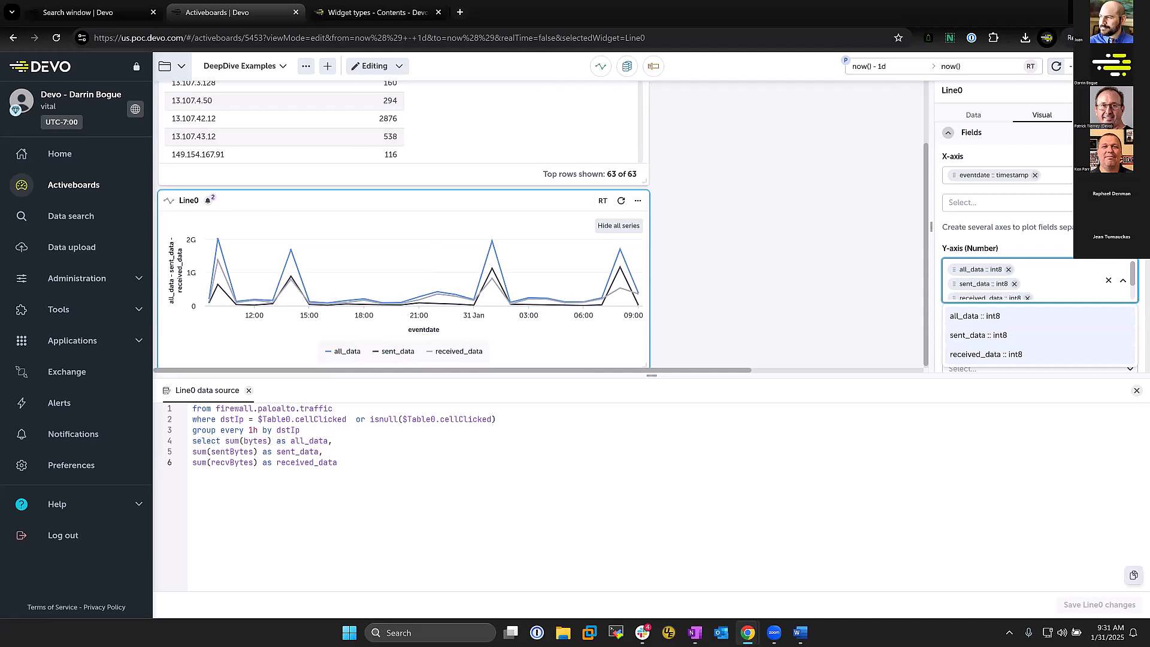
{"action": "left_click", "coordinate": [1122, 280]}
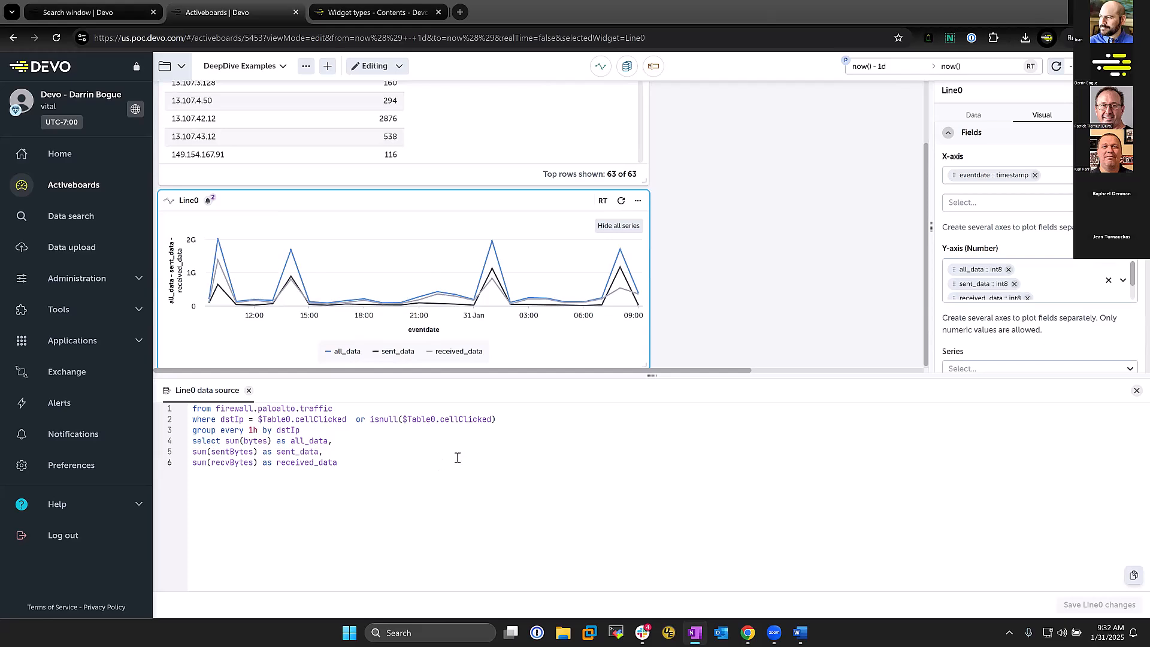
Examine how the Line0 query's where clause uses $Table0.cellClicked, and choose dstIp 149.154.167.91 in Table0 to filter the chart.
{"action": "left_click", "coordinate": [522, 425]}
{"action": "left_click_drag", "start_coordinate": [522, 421], "coordinate": [193, 421]}
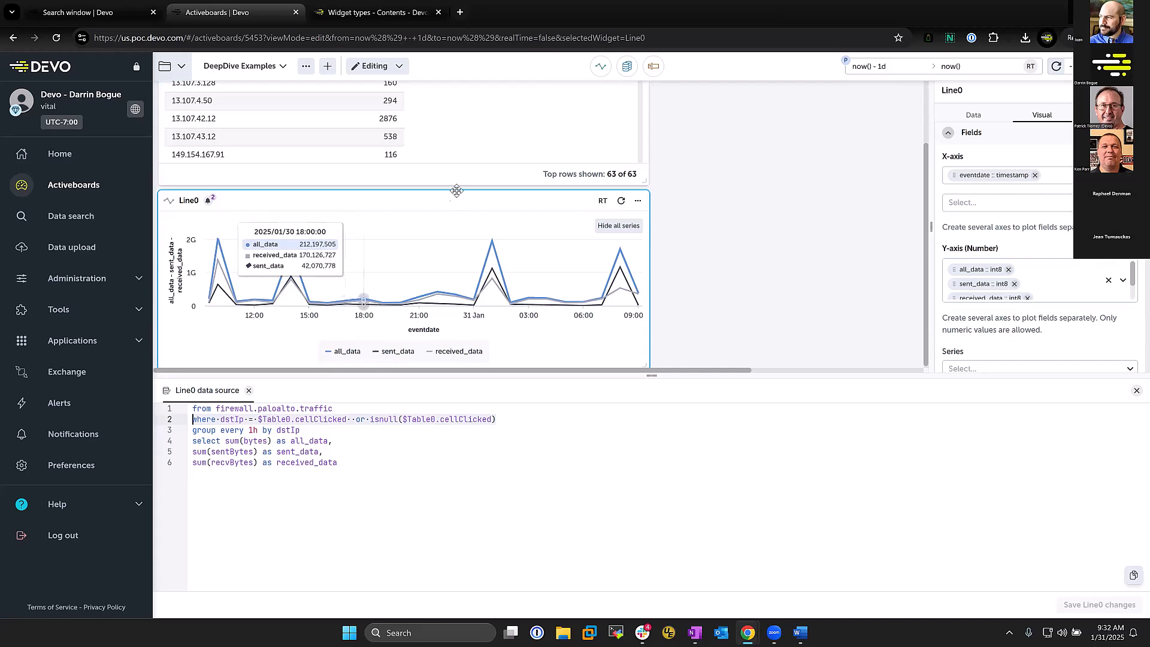
{"action": "left_click", "coordinate": [264, 419]}
{"action": "left_click", "coordinate": [295, 419]}
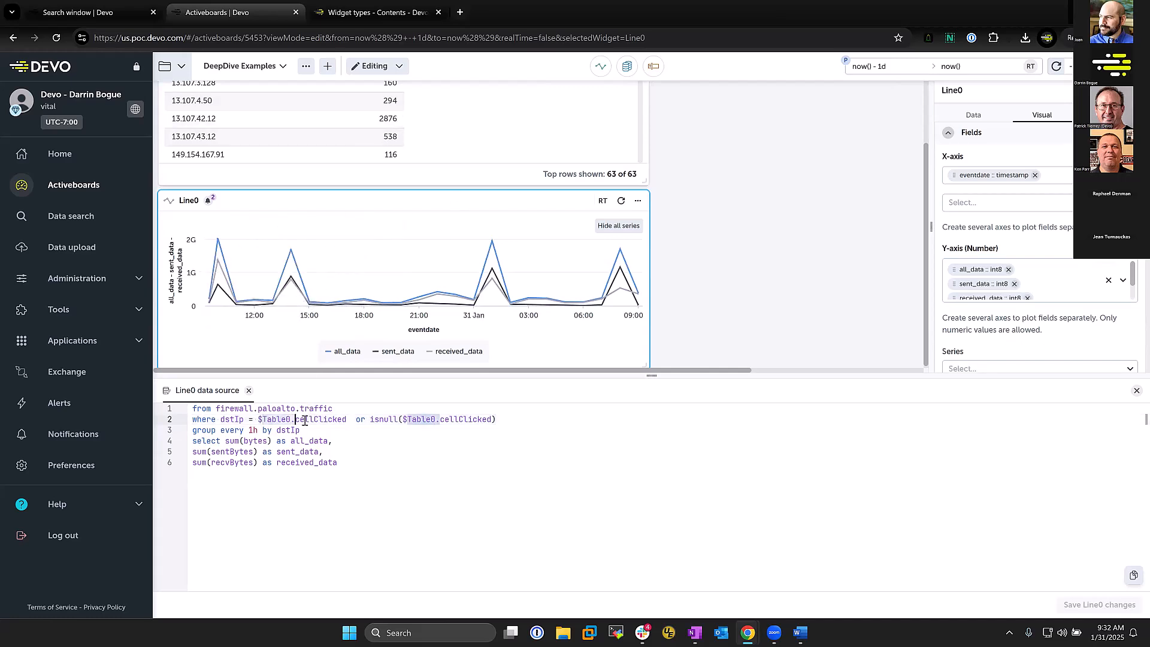
{"action": "left_click", "coordinate": [344, 420]}
{"action": "scroll", "coordinate": [500, 227], "scroll_direction": "up", "scroll_amount": 2}
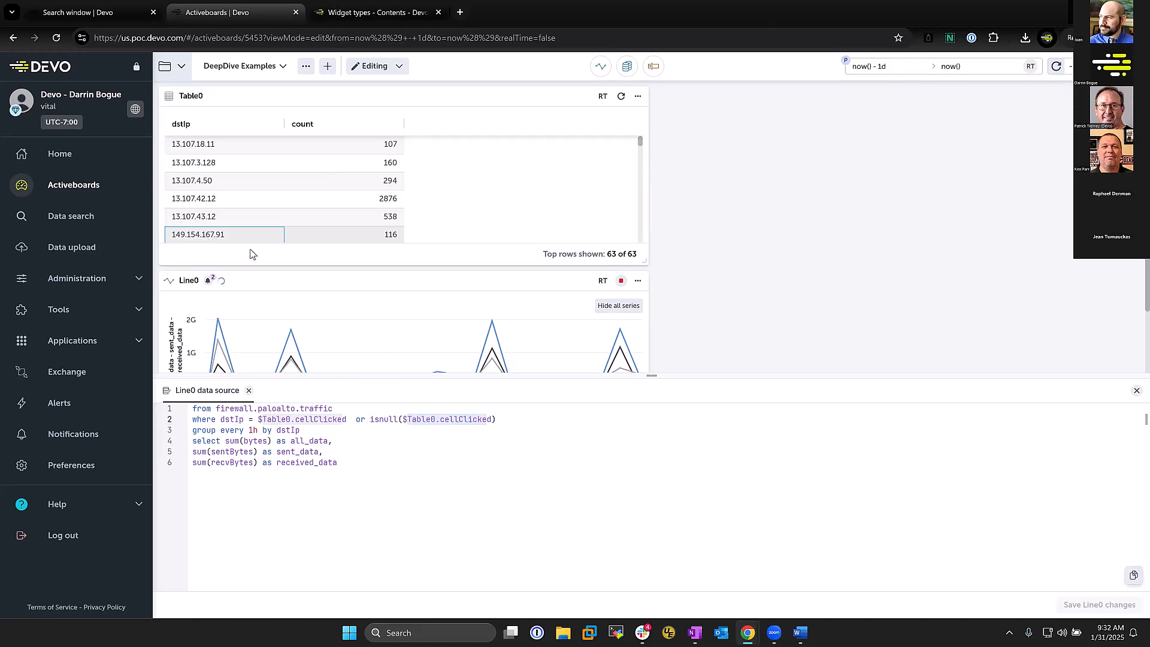
Choose dstIp 13.107.43.12 in Table0 to filter the Line0 chart by that address.
{"action": "scroll", "coordinate": [337, 279], "scroll_direction": "down", "scroll_amount": 2}
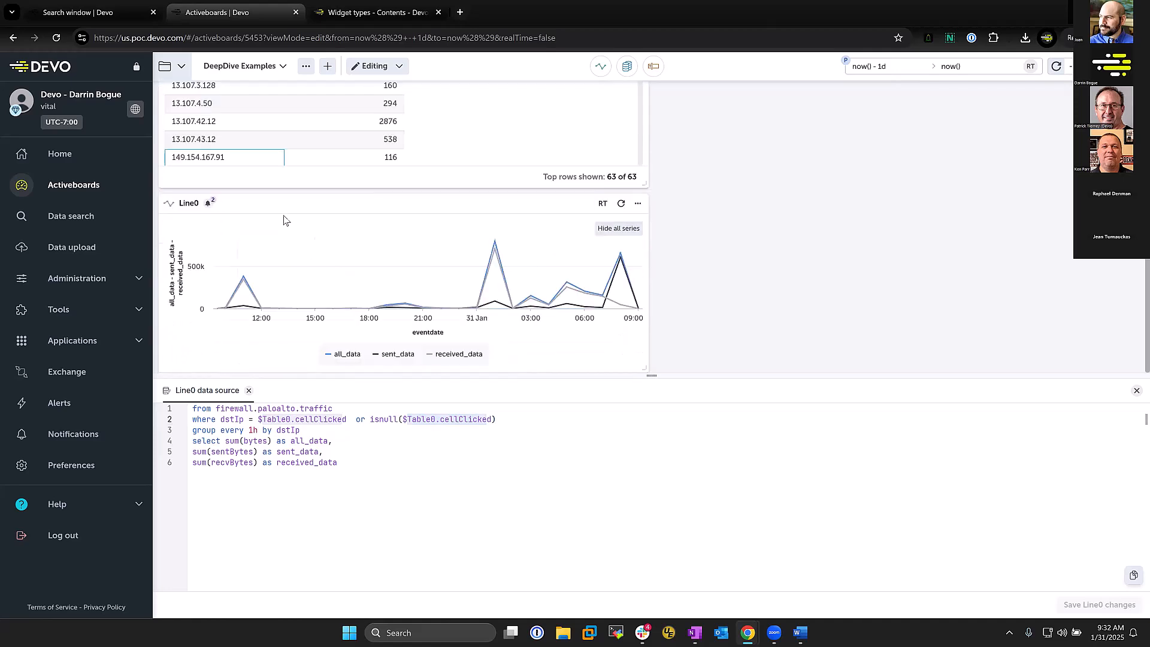
{"action": "left_click", "coordinate": [196, 140]}
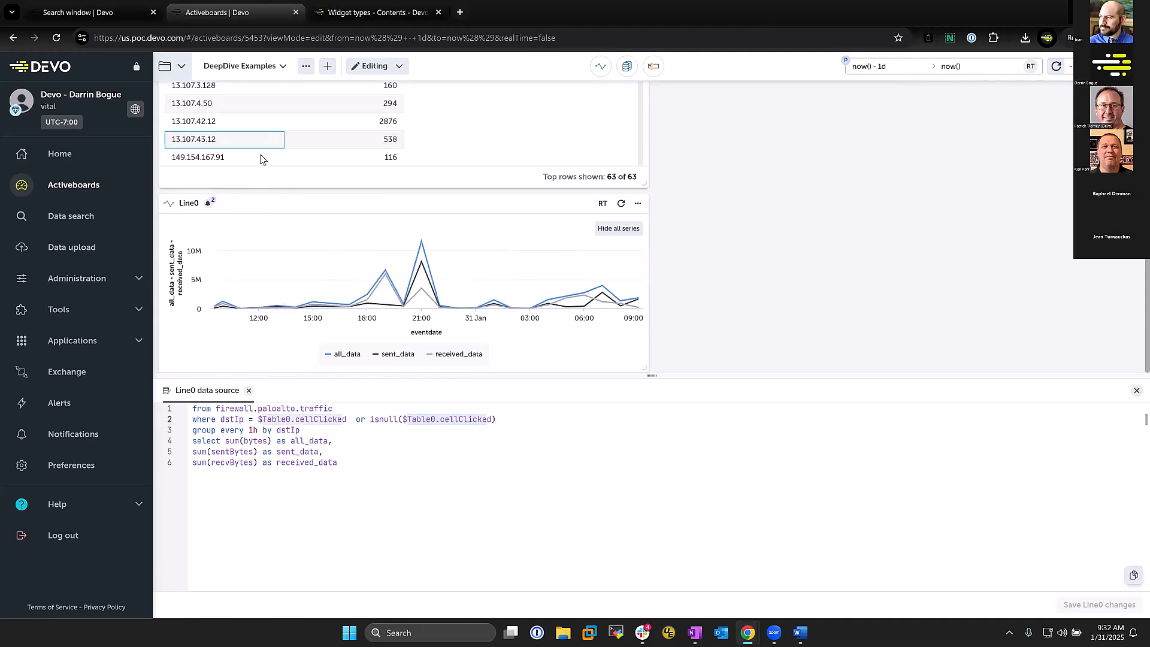
{"action": "scroll", "coordinate": [272, 137], "scroll_direction": "down", "scroll_amount": 3}
{"action": "scroll", "coordinate": [271, 137], "scroll_direction": "up", "scroll_amount": 3}
Add a Markers map widget to the board and place it beside Table0.
{"action": "left_click", "coordinate": [596, 67]}
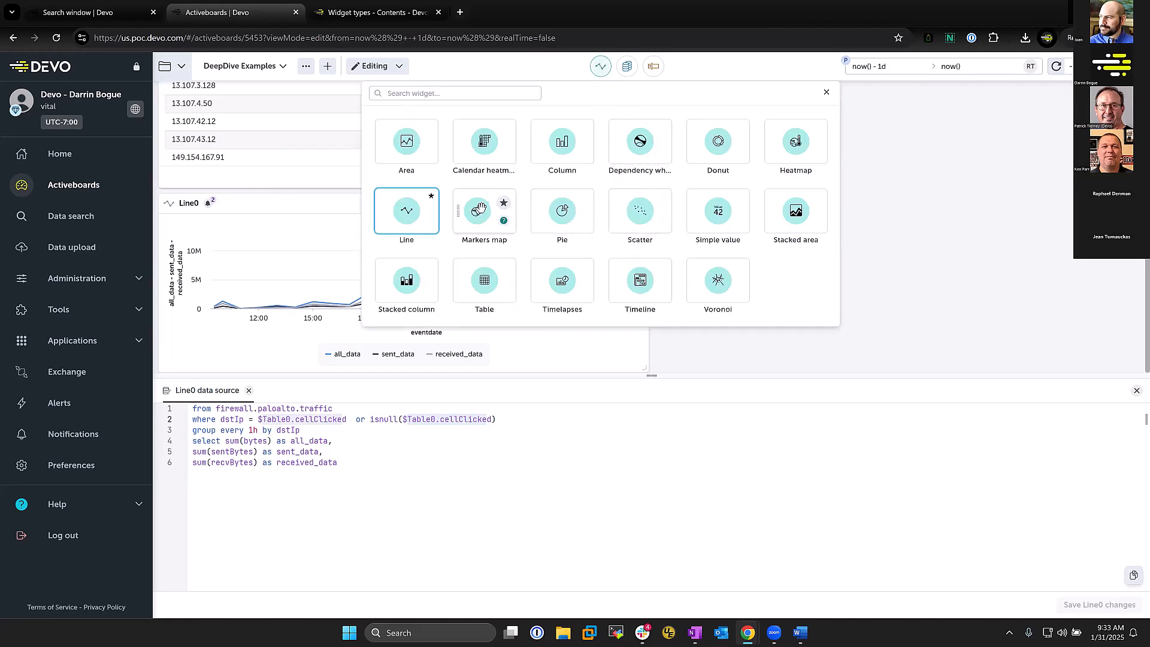
{"action": "left_click_drag", "start_coordinate": [478, 208], "coordinate": [658, 308]}
{"action": "left_click_drag", "start_coordinate": [472, 235], "coordinate": [618, 237]}
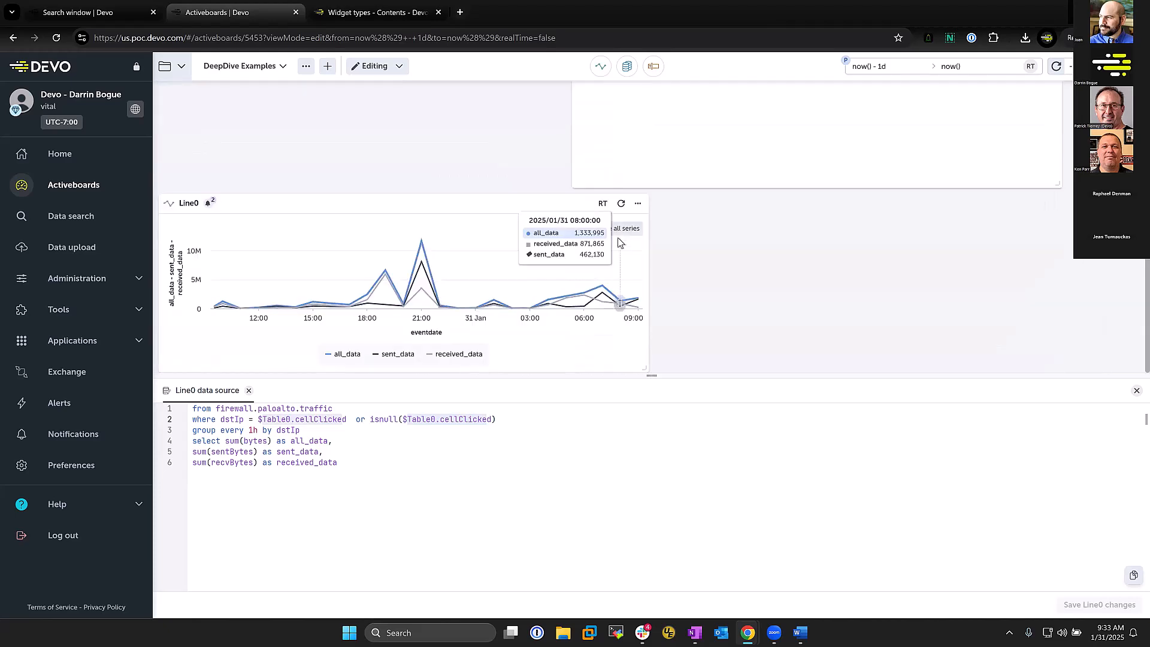
{"action": "scroll", "coordinate": [620, 240], "scroll_direction": "up", "scroll_amount": 3}
{"action": "scroll", "coordinate": [668, 154], "scroll_direction": "up", "scroll_amount": 3}
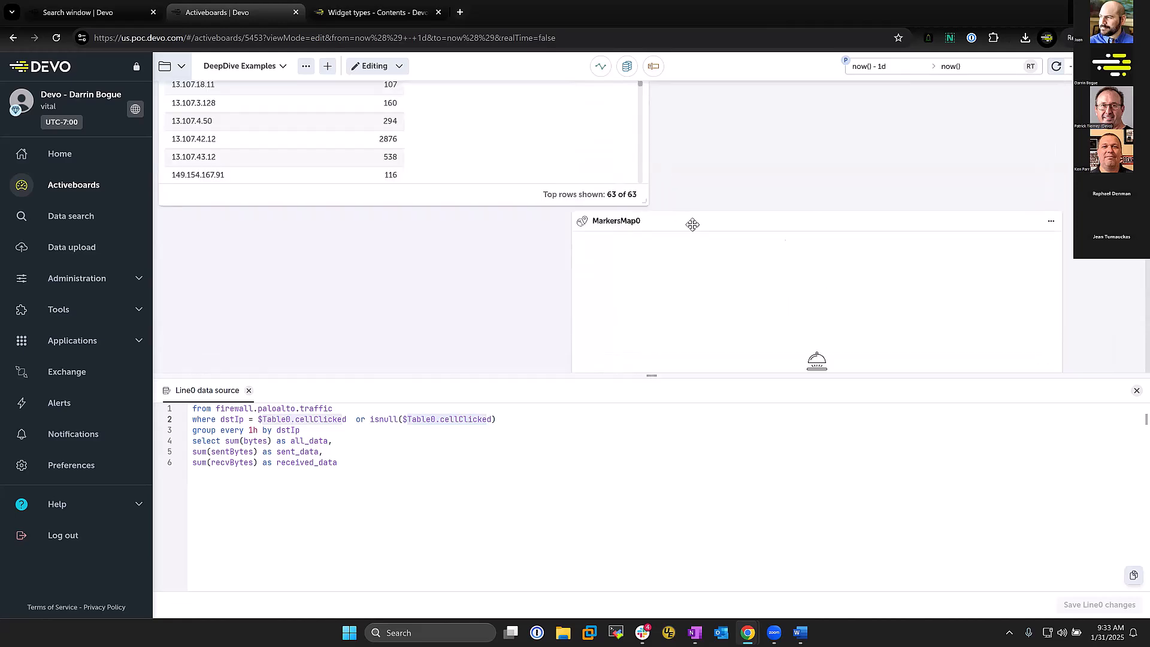
{"action": "left_click_drag", "start_coordinate": [692, 224], "coordinate": [772, 232]}
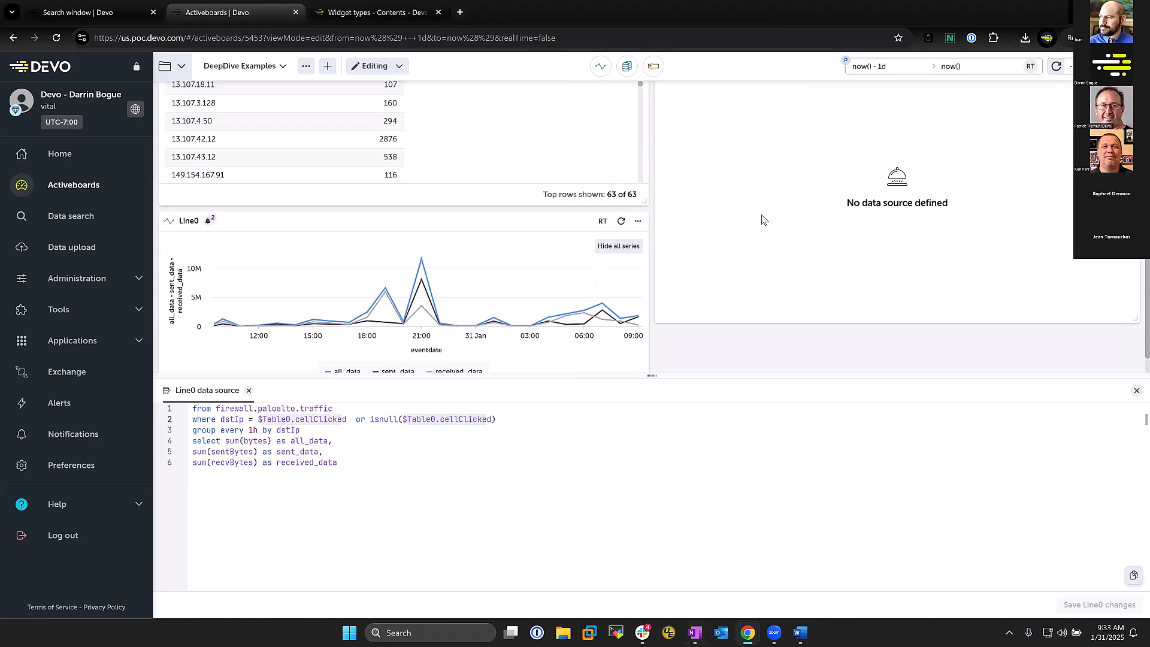
{"action": "scroll", "coordinate": [1006, 185], "scroll_direction": "up", "scroll_amount": 1}
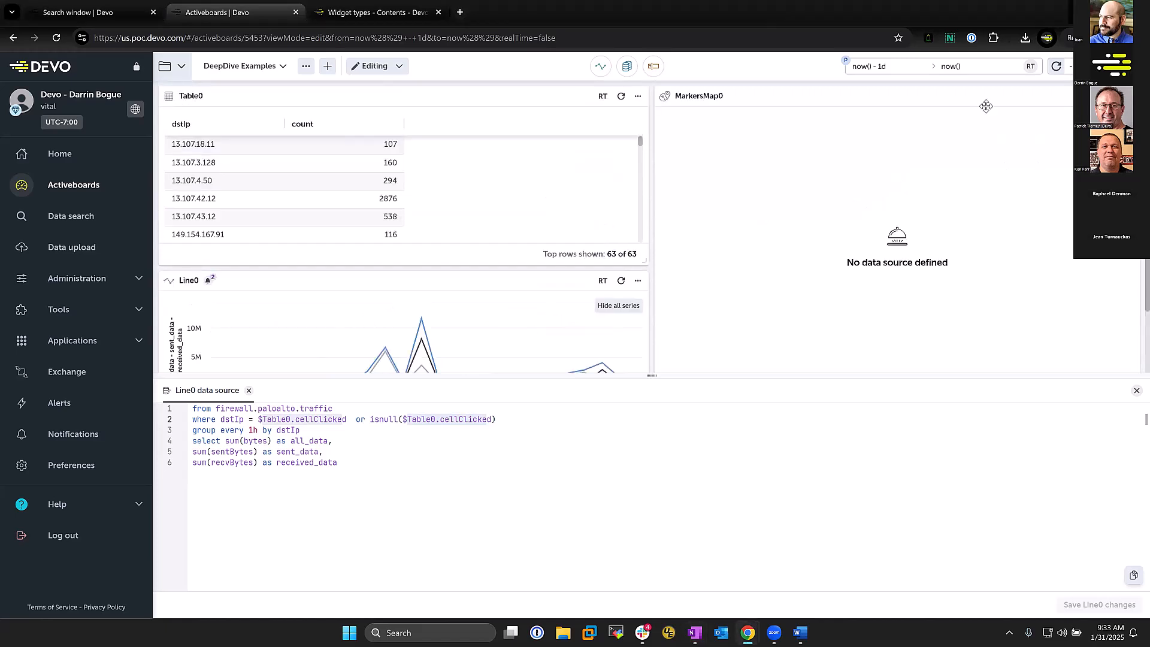
Save a MarkersMap0 query on firewall.paloalto.traffic for public dstIp filtered by $Table0.cellClicked or its isnull, counting by dstIp, mmlatitude lat and mmlongitude long where count > 100.
{"action": "left_click", "coordinate": [983, 99]}
{"action": "left_click", "coordinate": [1121, 260]}
{"action": "left_click", "coordinate": [398, 451]}
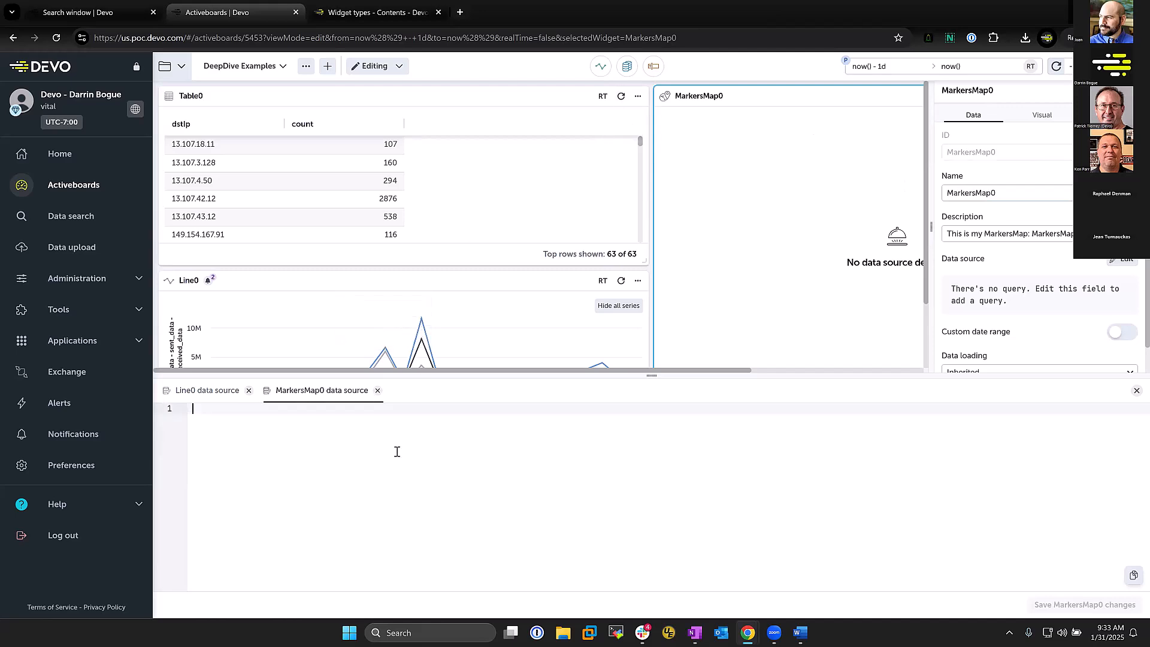
{"action": "type", "text": "from firewall.paloalto.traffic where ispublic(dstIp) where dstIp = $Table0.cellClicked  or isnull($Table0.cellClicked) select mmlatitude(dstIp) as lat, mmlongitude(dstIp) as long group every - by dstIp, lat, long select count() as count where count > 100"}
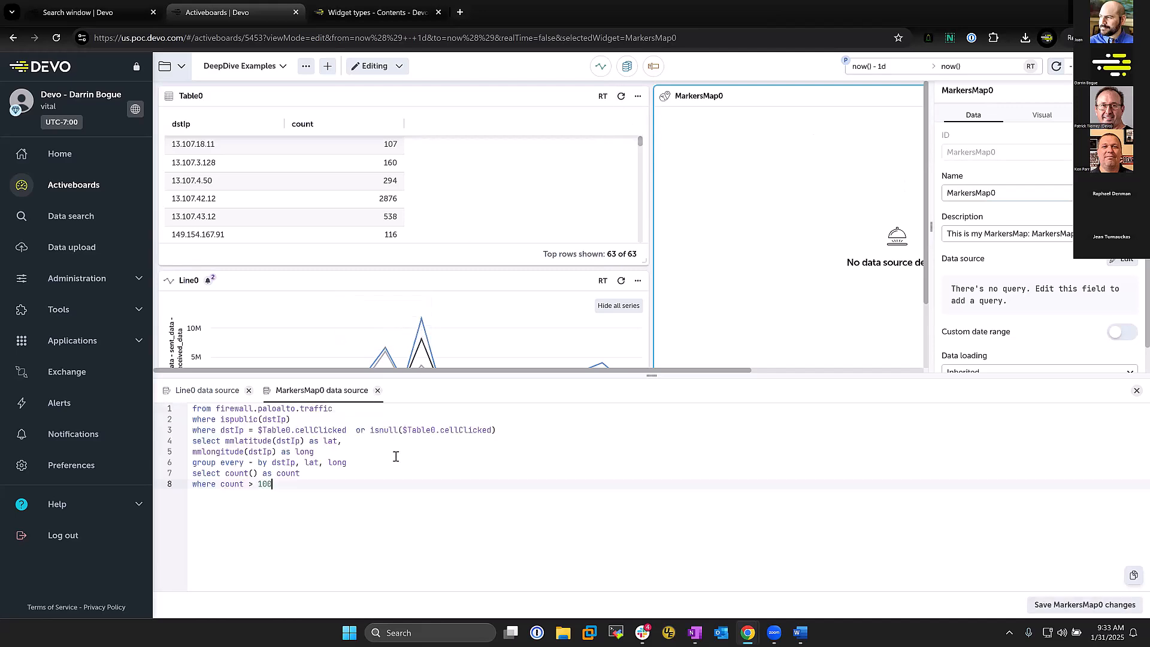
{"action": "double_click", "coordinate": [234, 441]}
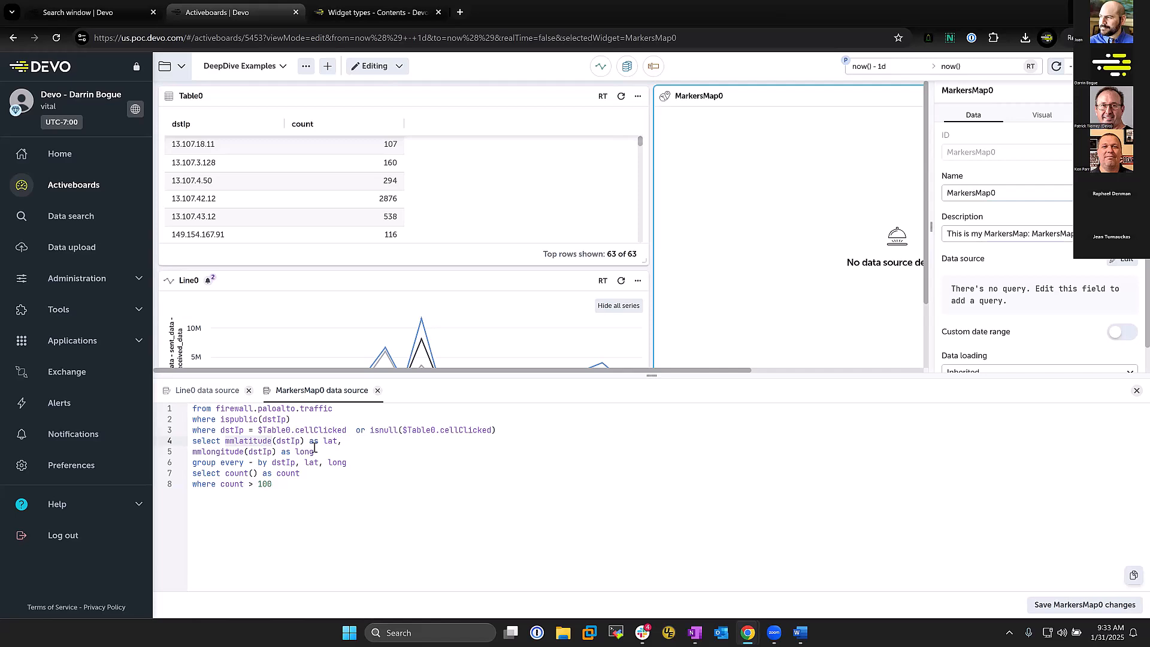
{"action": "left_click", "coordinate": [1071, 604]}
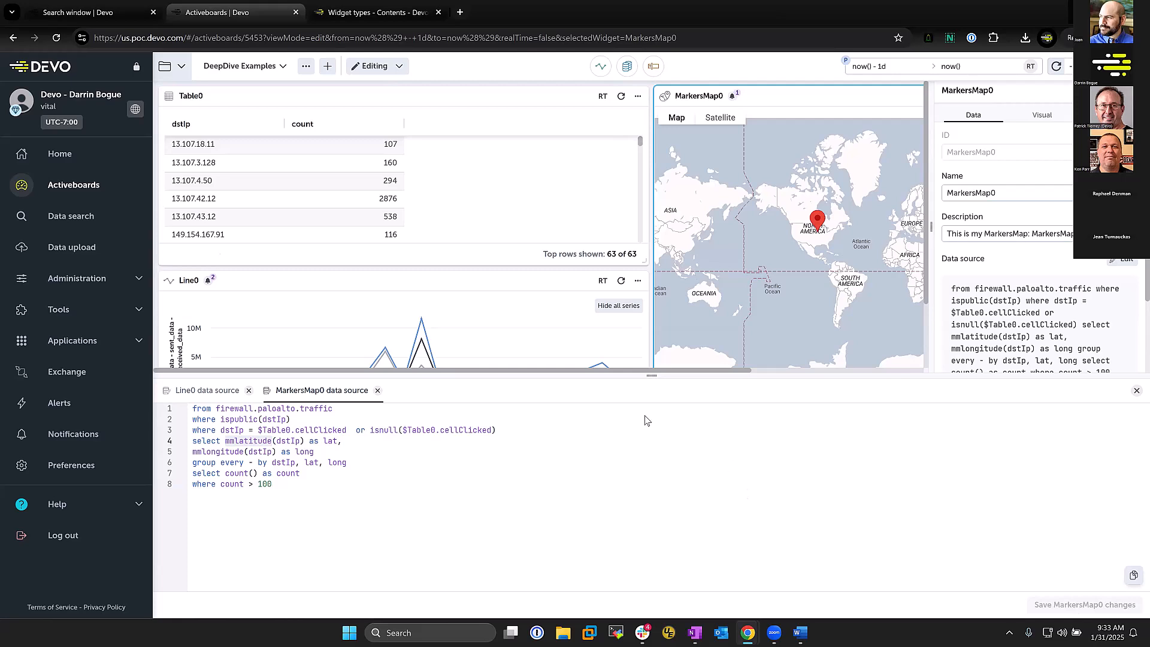
Choose dstIp 13.107.43.12, 162.125.18.133, 162.125.248.4 and 162.125.65.3 one after another in Table0 to filter the map and line chart.
{"action": "left_click", "coordinate": [199, 219]}
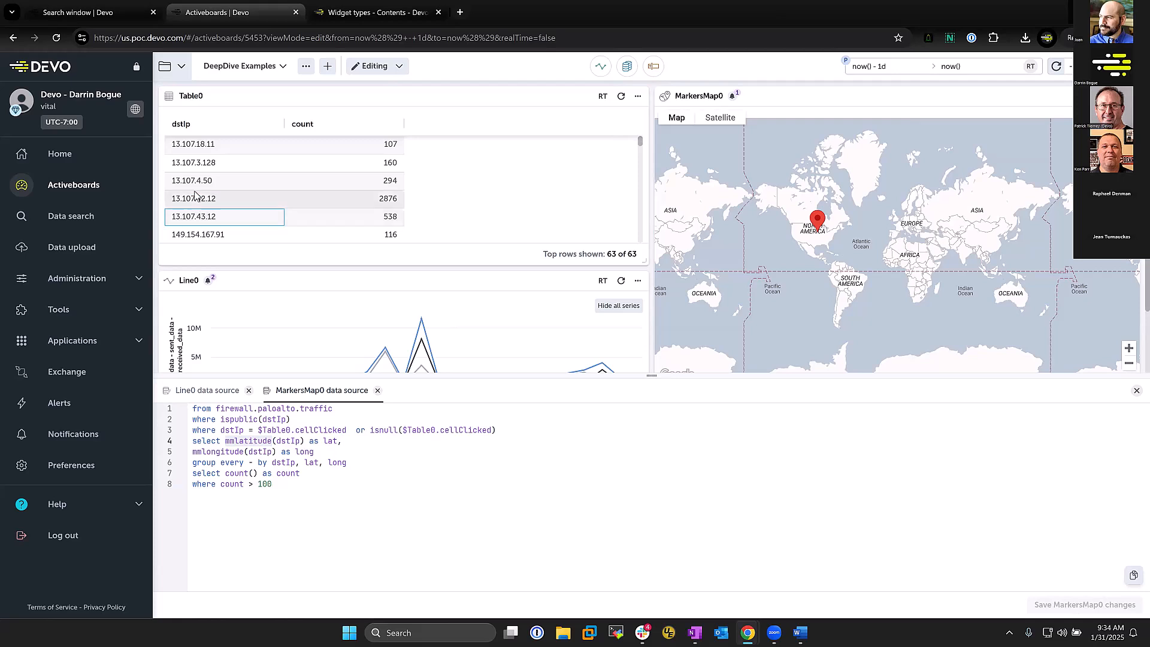
{"action": "scroll", "coordinate": [198, 202], "scroll_direction": "down", "scroll_amount": 2}
{"action": "left_click", "coordinate": [197, 190]}
{"action": "left_click", "coordinate": [198, 210]}
{"action": "left_click", "coordinate": [200, 232]}
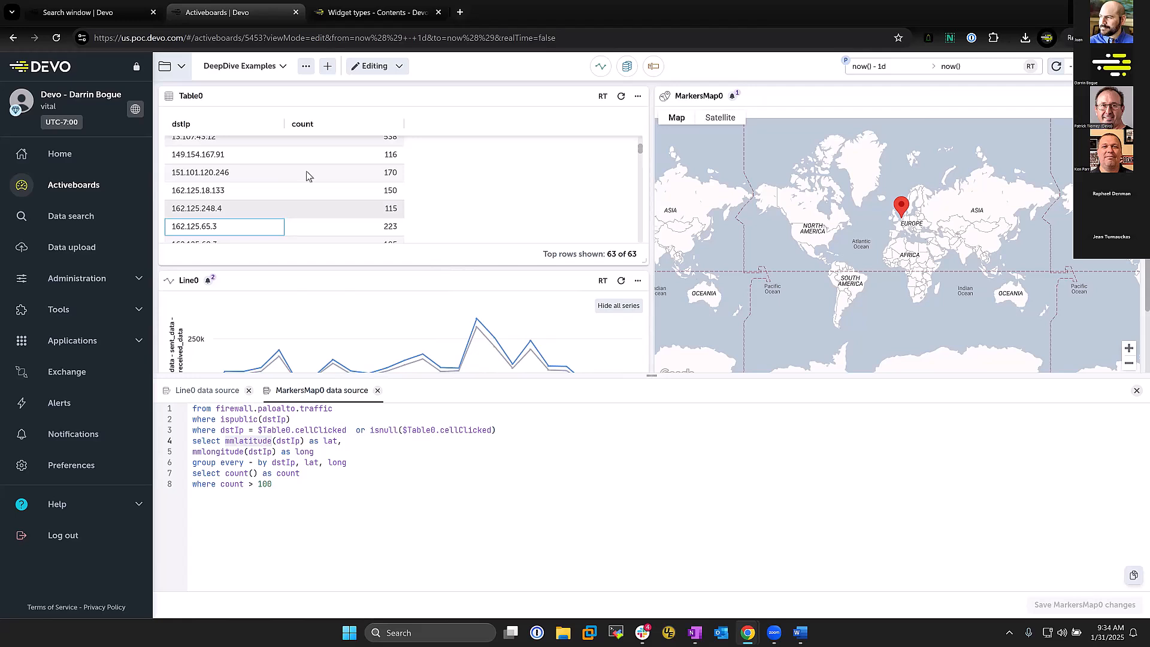
Open the Devo User Activity activeboard and close the Activeboard manager.
{"action": "left_click", "coordinate": [177, 70]}
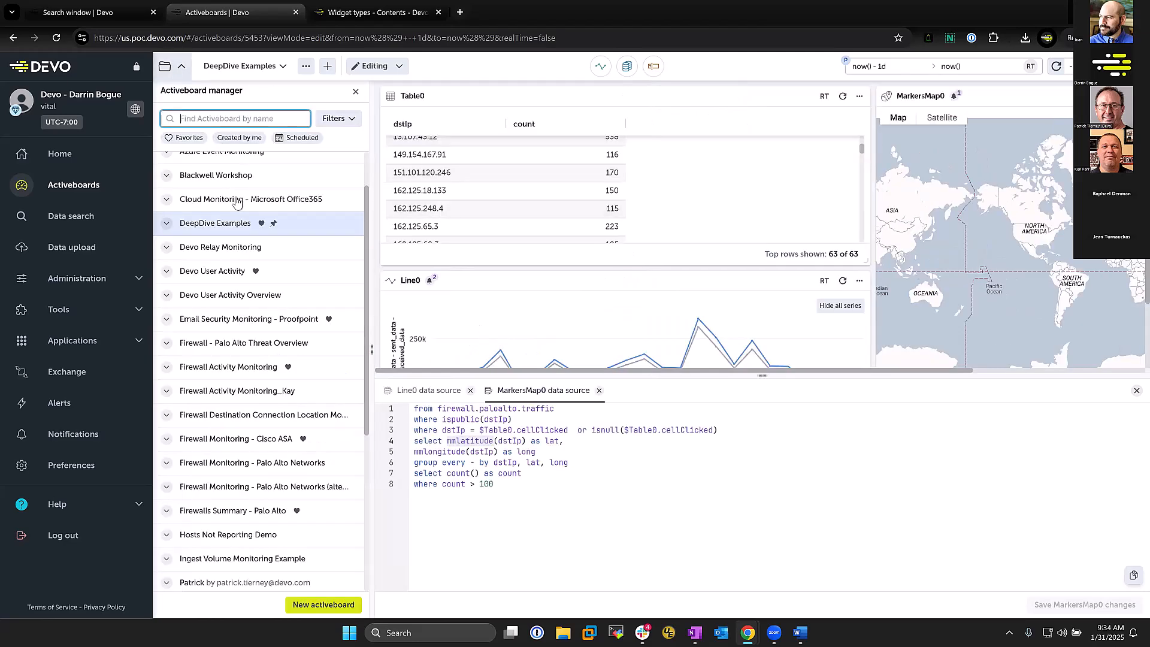
{"action": "left_click", "coordinate": [229, 276]}
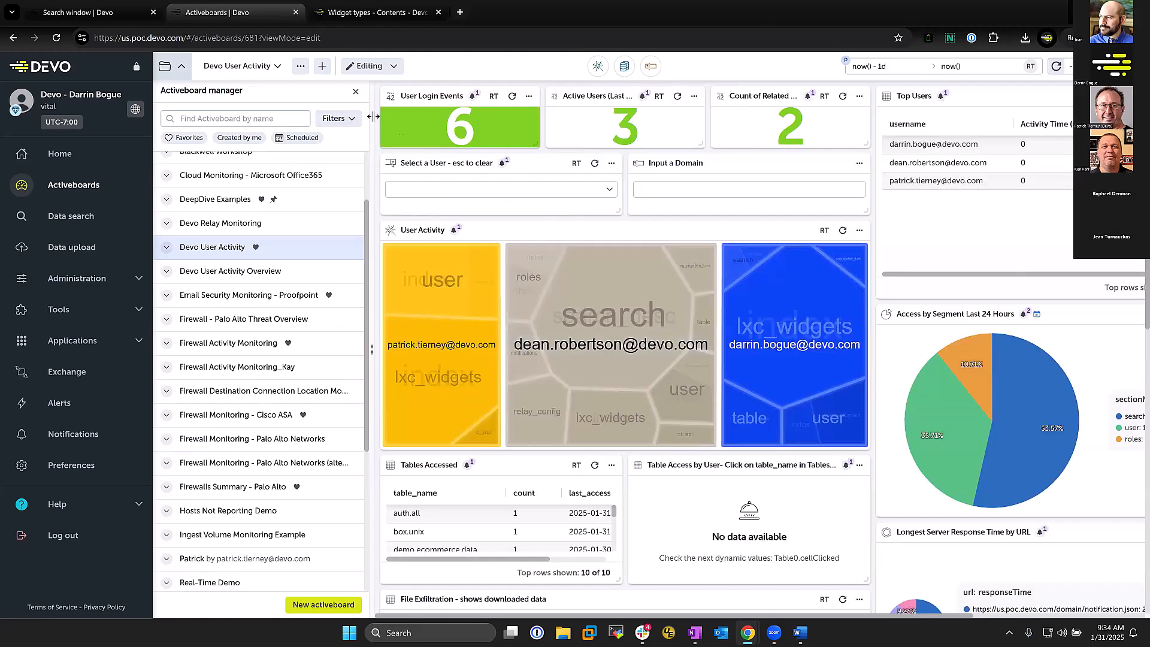
{"action": "left_click", "coordinate": [356, 91]}
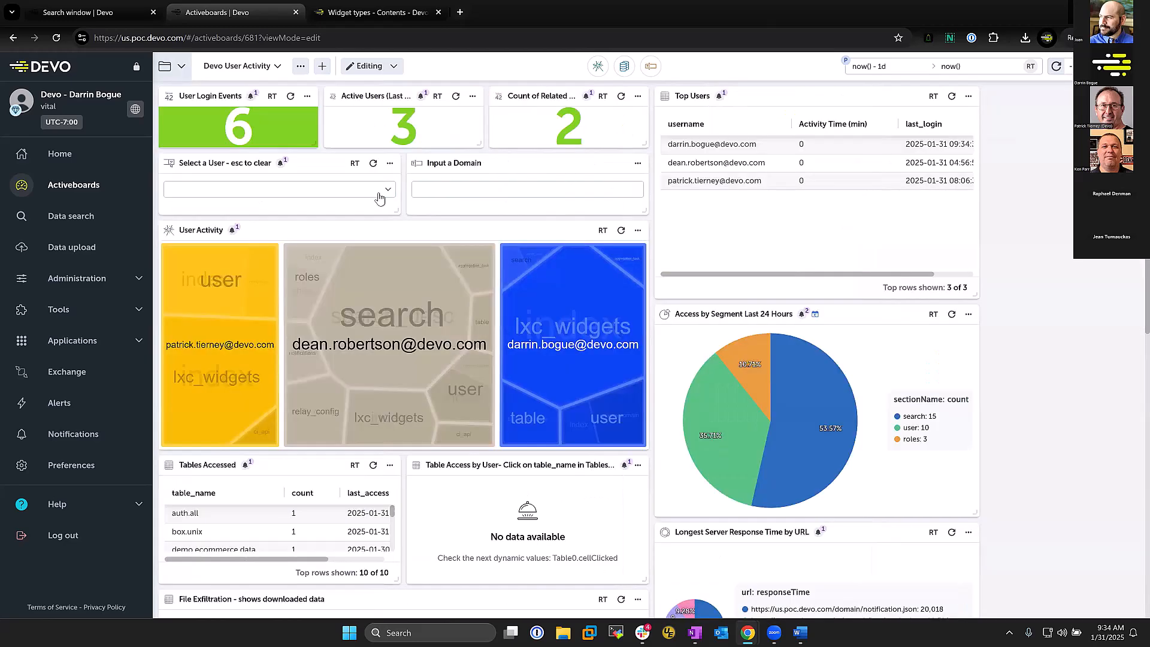
Check the options of the Users with Role Management Activity selector and open its data source query.
{"action": "scroll", "coordinate": [395, 396], "scroll_direction": "down", "scroll_amount": 5}
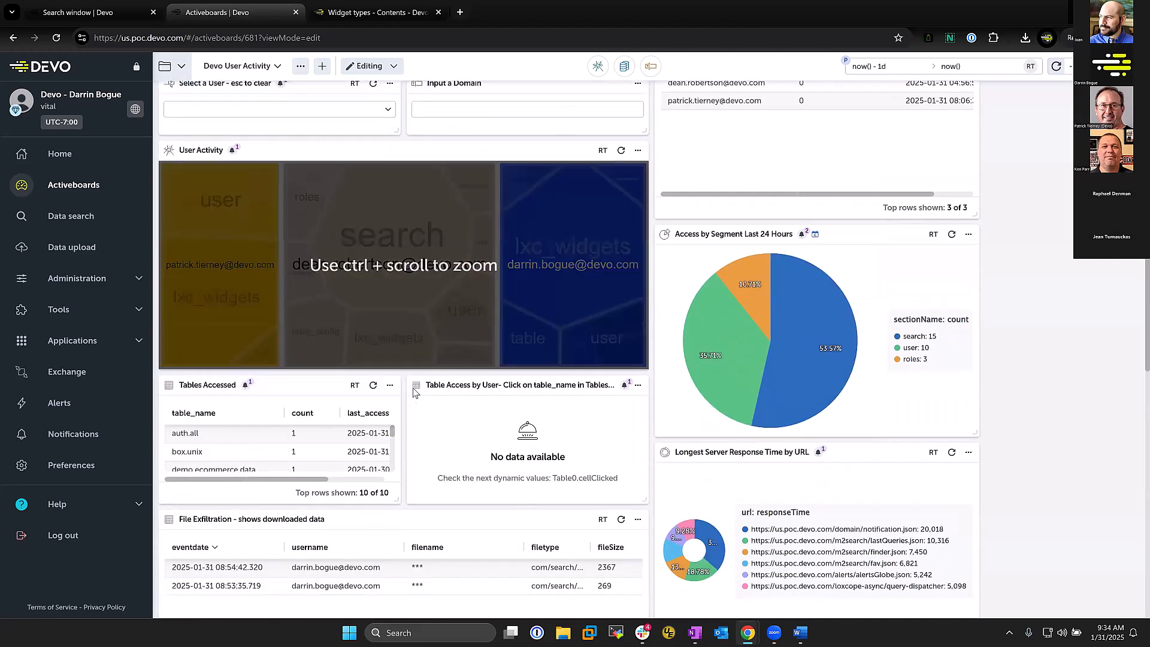
{"action": "left_click", "coordinate": [380, 456]}
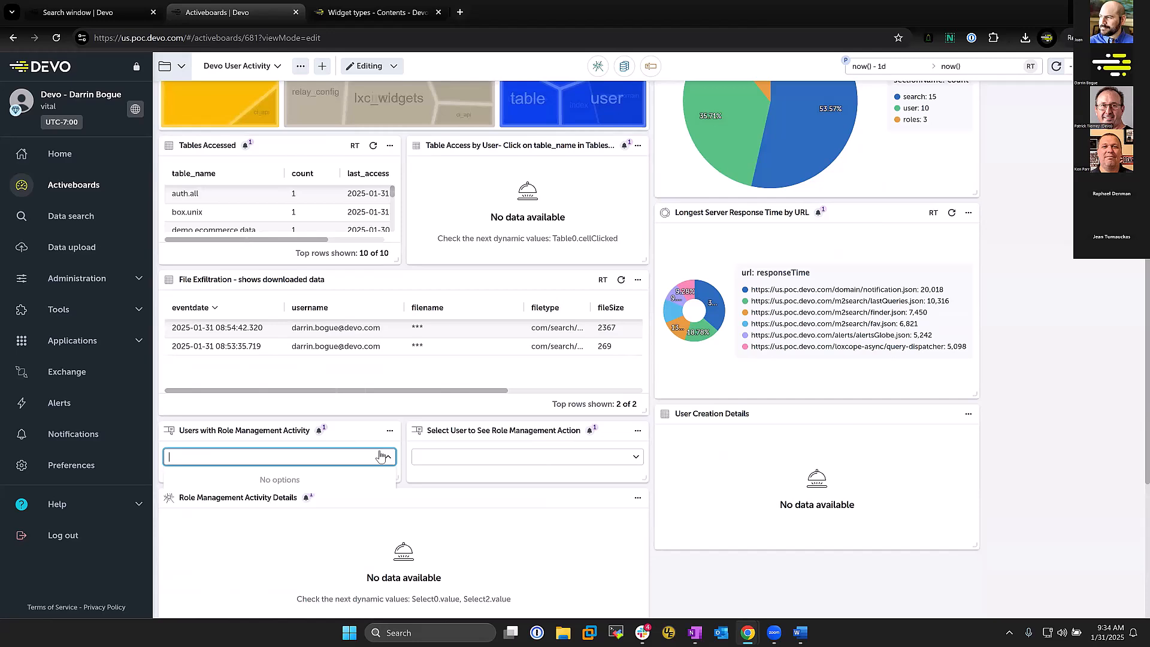
{"action": "left_click", "coordinate": [369, 429]}
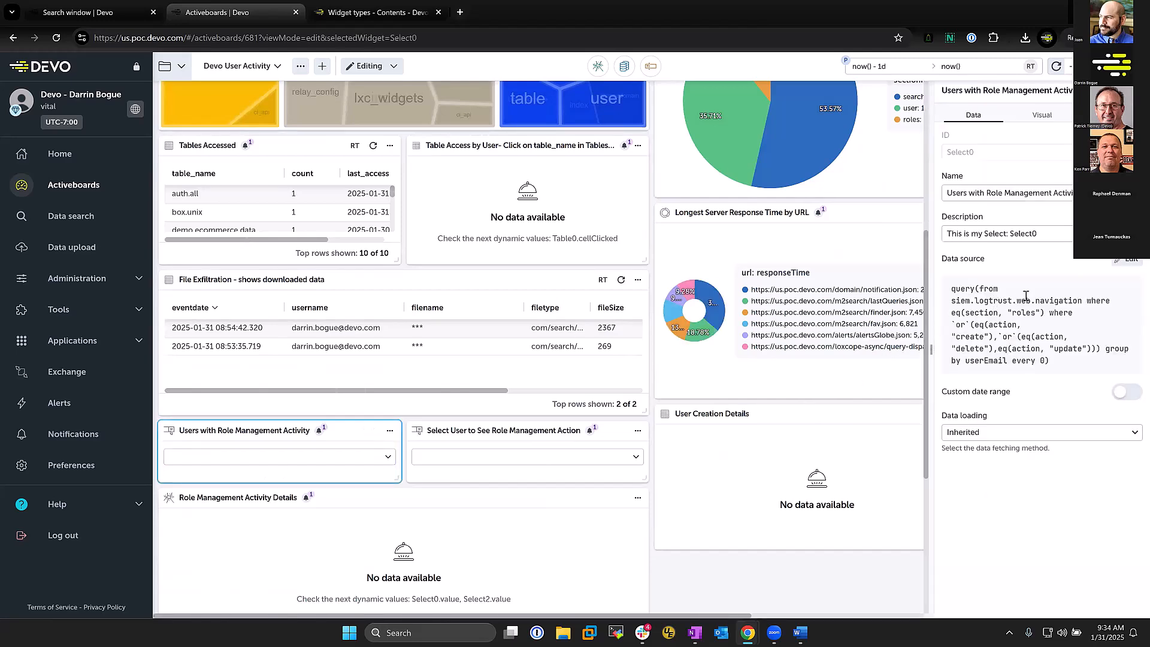
{"action": "left_click", "coordinate": [960, 302]}
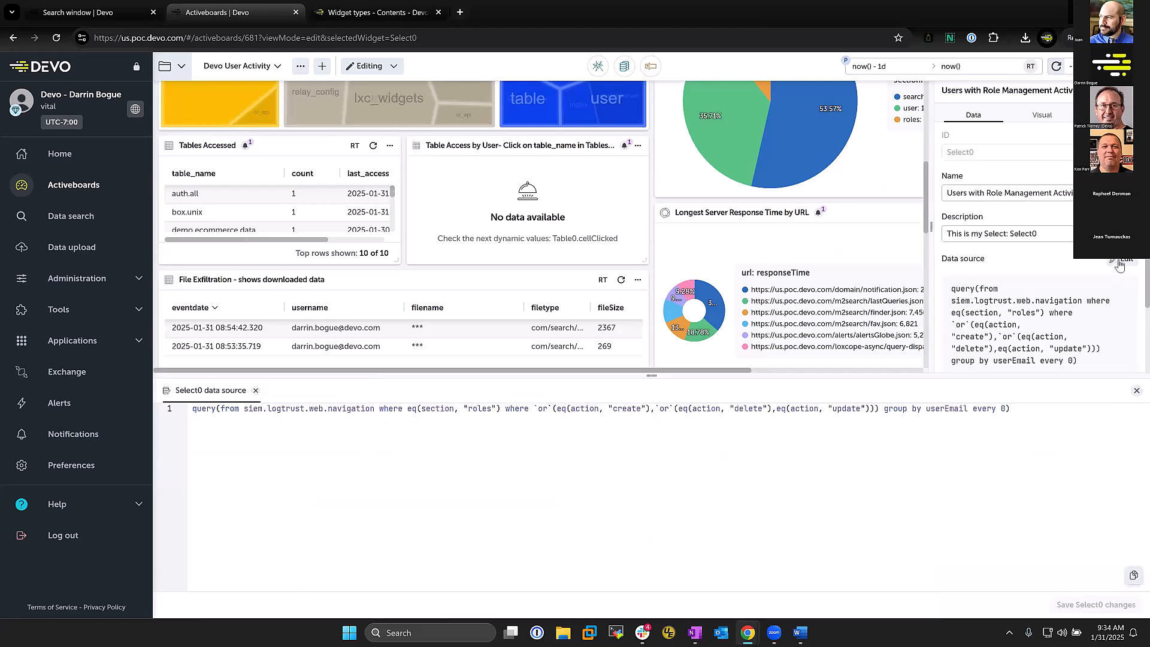
Start a custom role named test in the Roles administration.
{"action": "left_click", "coordinate": [99, 13]}
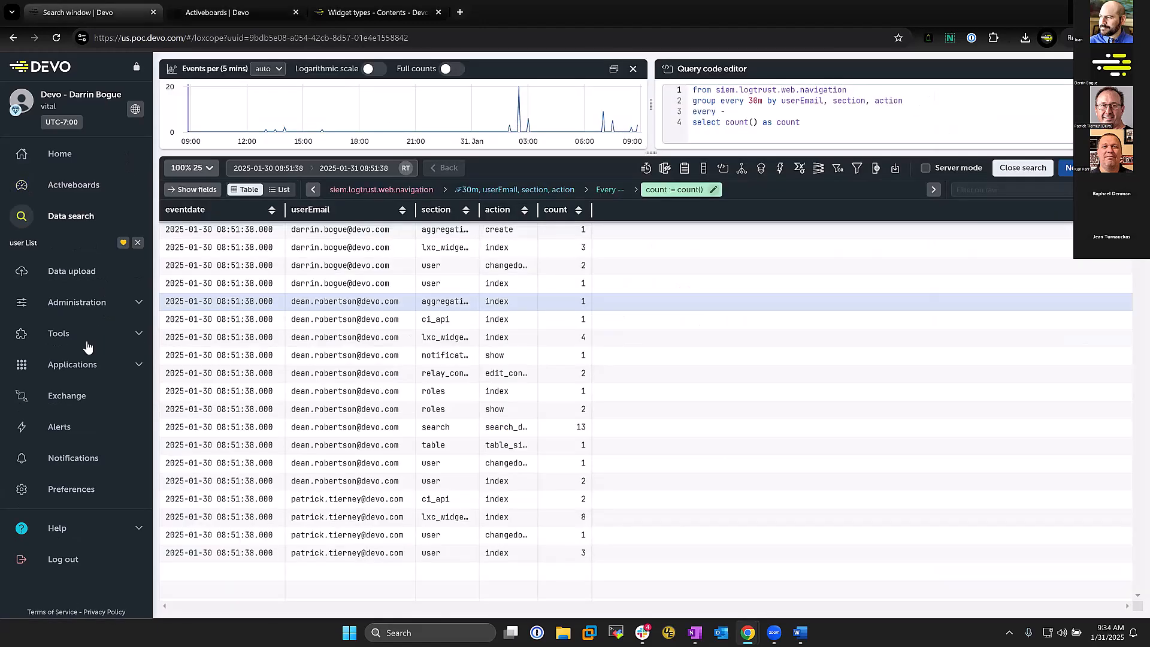
{"action": "left_click", "coordinate": [91, 307]}
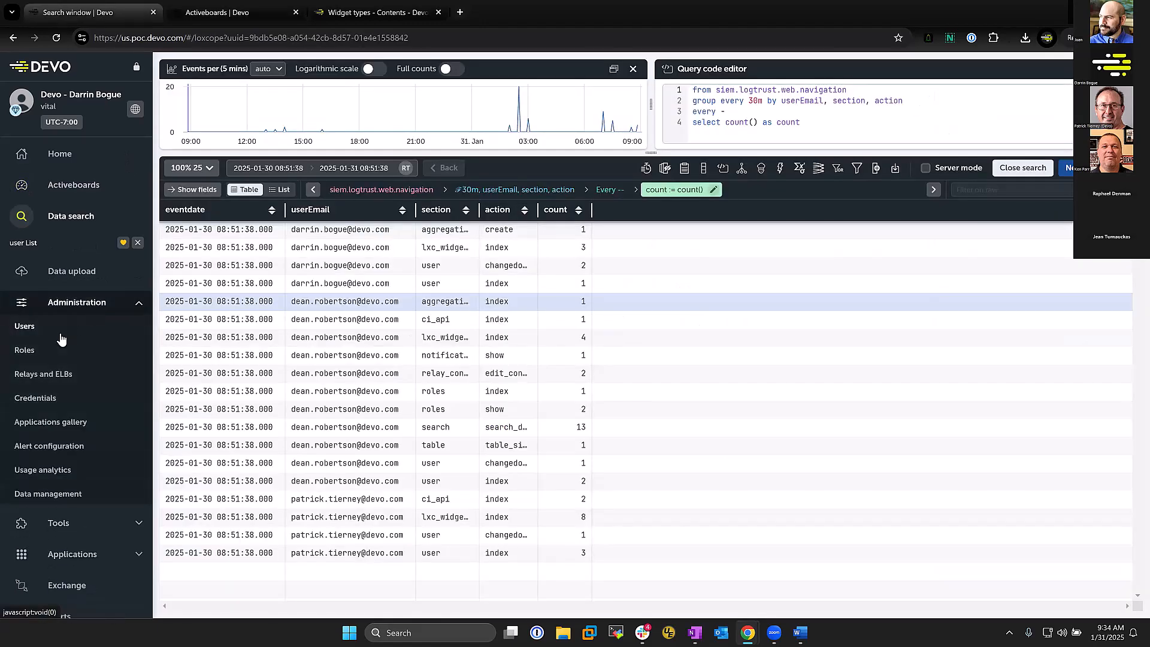
{"action": "left_click", "coordinate": [48, 352]}
{"action": "left_click", "coordinate": [1099, 109]}
{"action": "left_click", "coordinate": [289, 172]}
{"action": "type", "text": "test"}
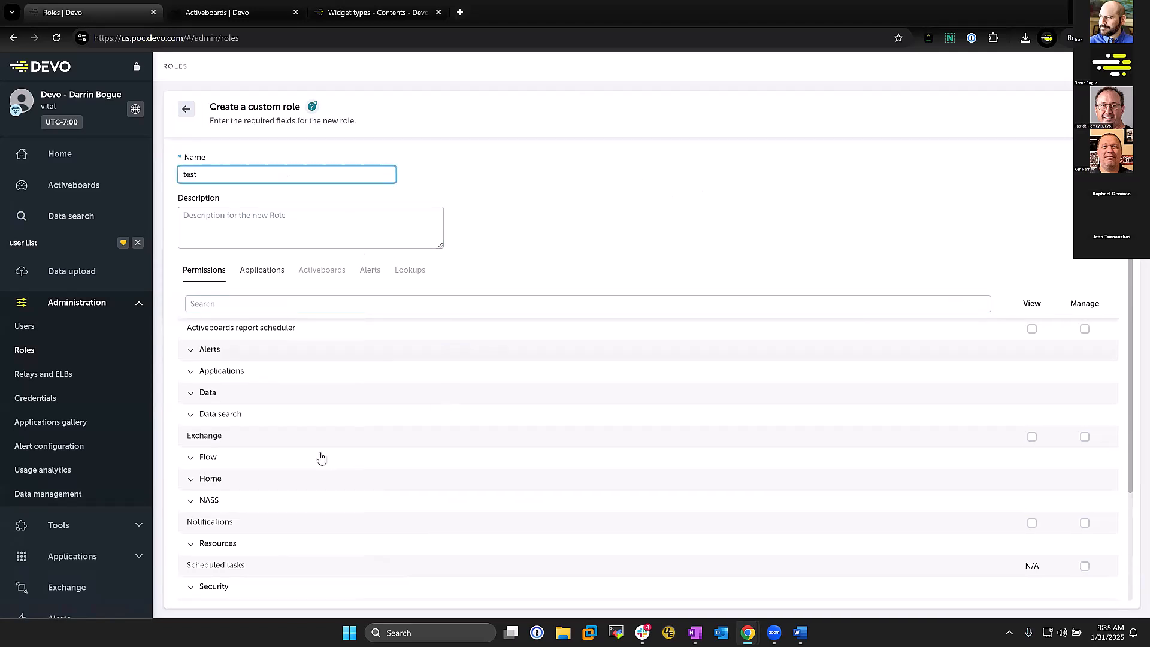
Grant the test role view permission for Finders under Data search and create the role.
{"action": "left_click", "coordinate": [209, 414]}
{"action": "left_click", "coordinate": [1031, 436]}
{"action": "scroll", "coordinate": [599, 509], "scroll_direction": "down", "scroll_amount": 4}
{"action": "left_click", "coordinate": [243, 592]}
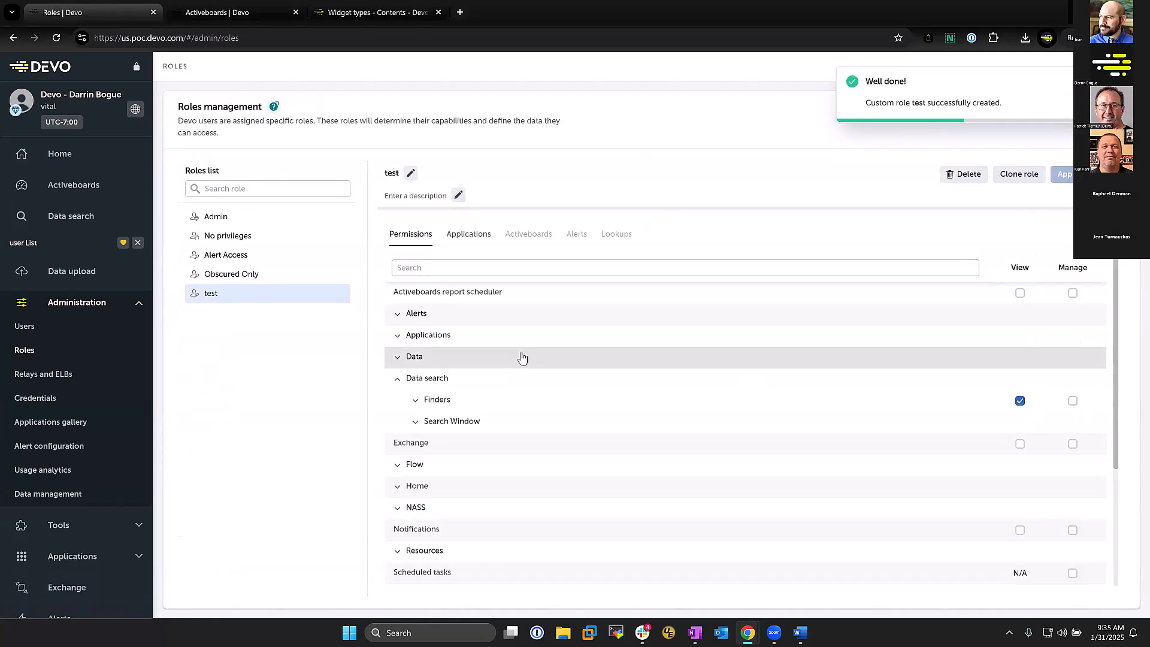
Delete the custom role test and confirm the deletion.
{"action": "left_click", "coordinate": [964, 174]}
{"action": "left_click", "coordinate": [705, 366]}
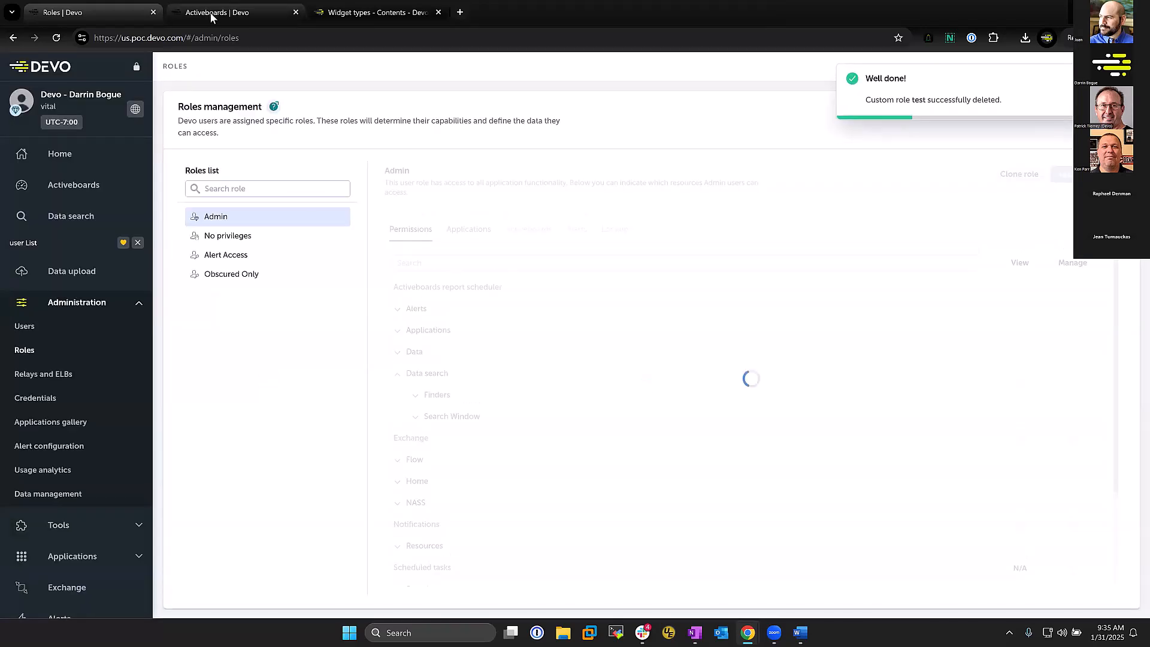
Return to the Devo User Activity activeboard and set its time range to Last 12 hours.
{"action": "left_click", "coordinate": [211, 12]}
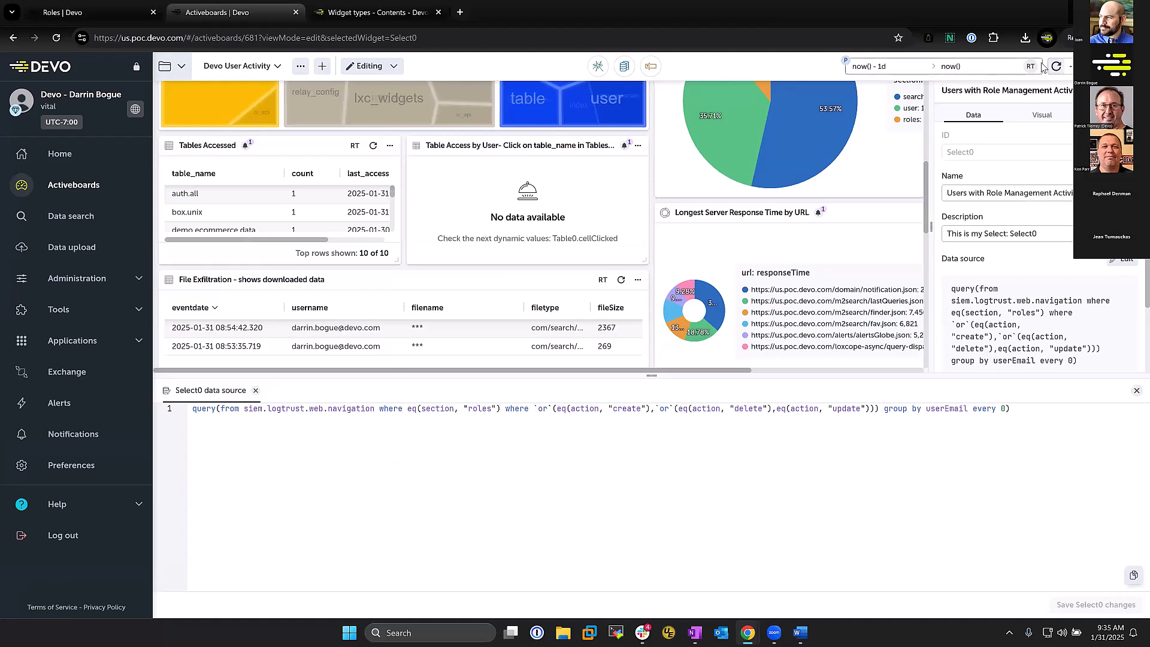
{"action": "left_click", "coordinate": [996, 64]}
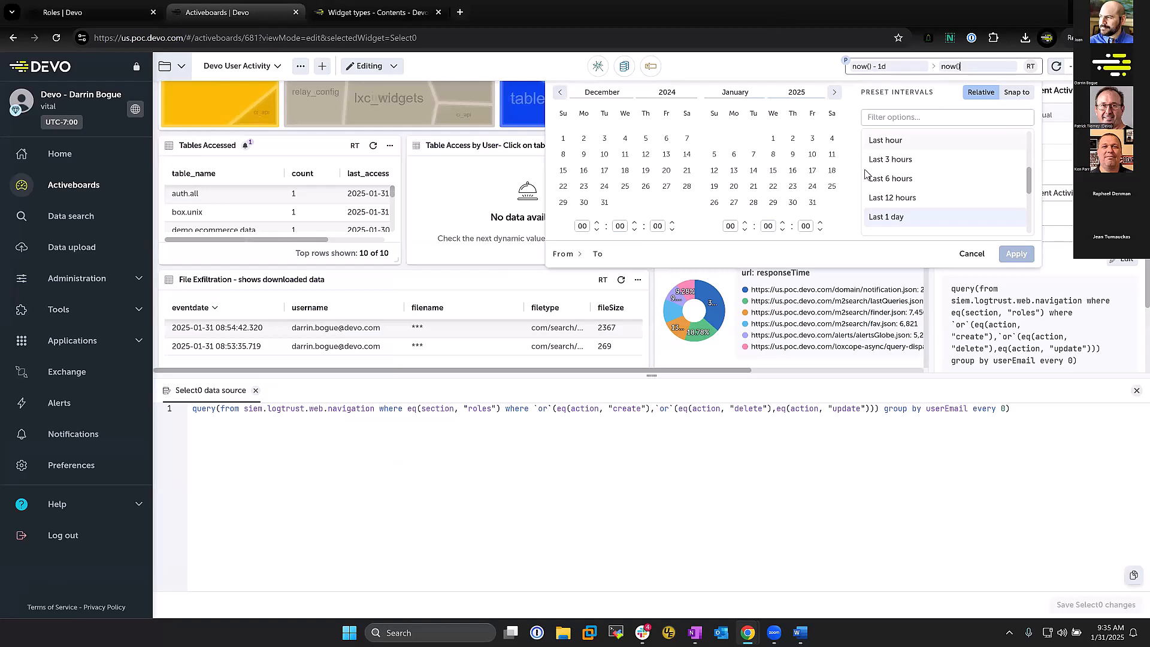
{"action": "left_click", "coordinate": [896, 203]}
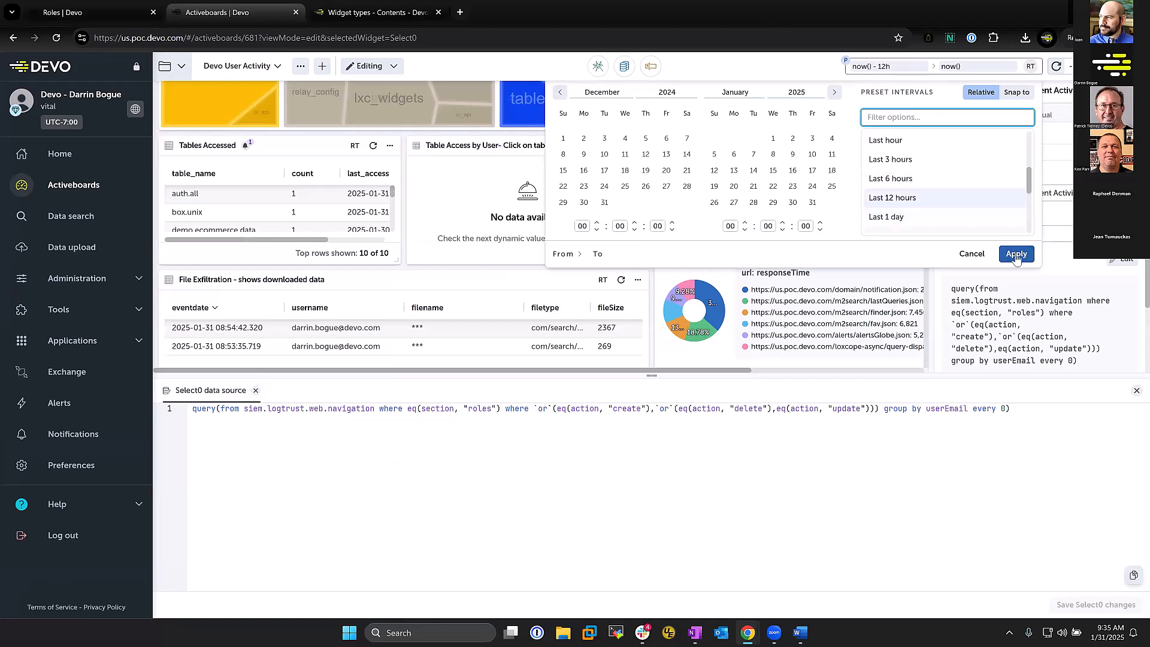
{"action": "left_click", "coordinate": [729, 386]}
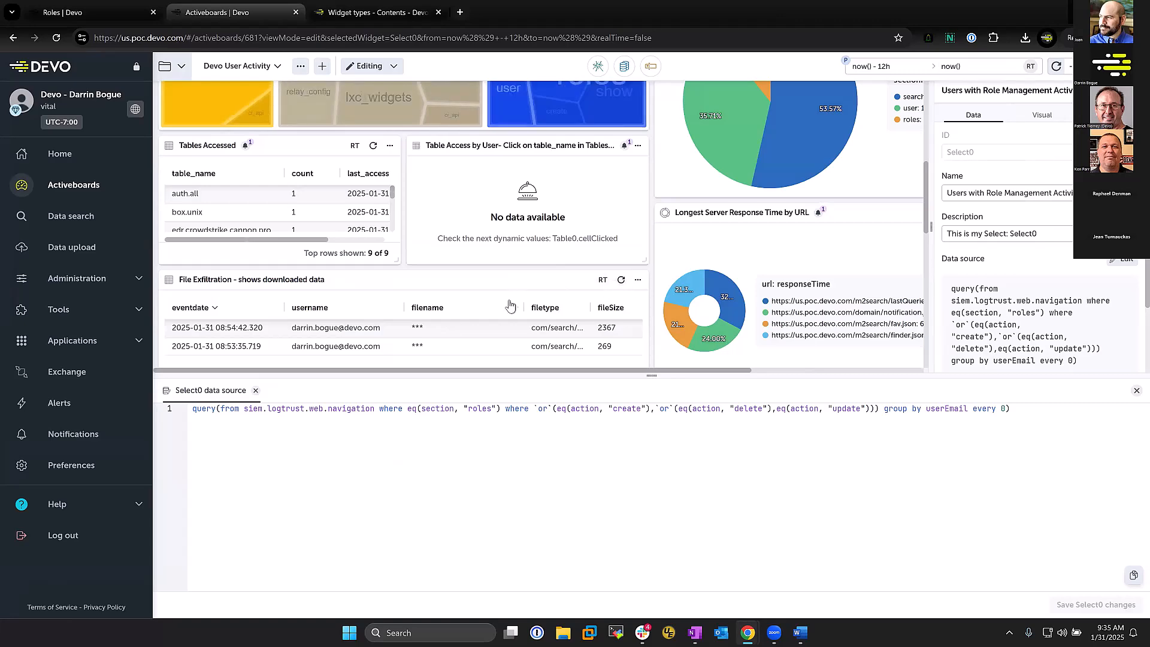
Choose the listed user in Users with Role Management Activity and the delete action in Select User to See Role Management Action.
{"action": "scroll", "coordinate": [510, 299], "scroll_direction": "down", "scroll_amount": 3}
{"action": "left_click", "coordinate": [380, 300]}
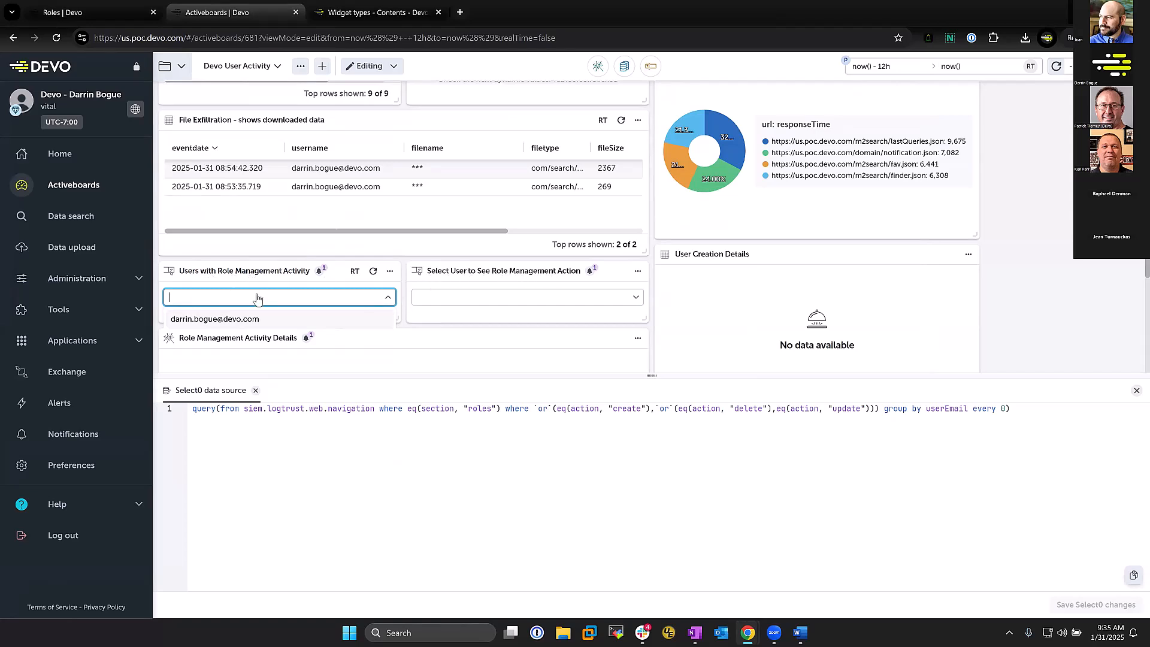
{"action": "left_click", "coordinate": [242, 320]}
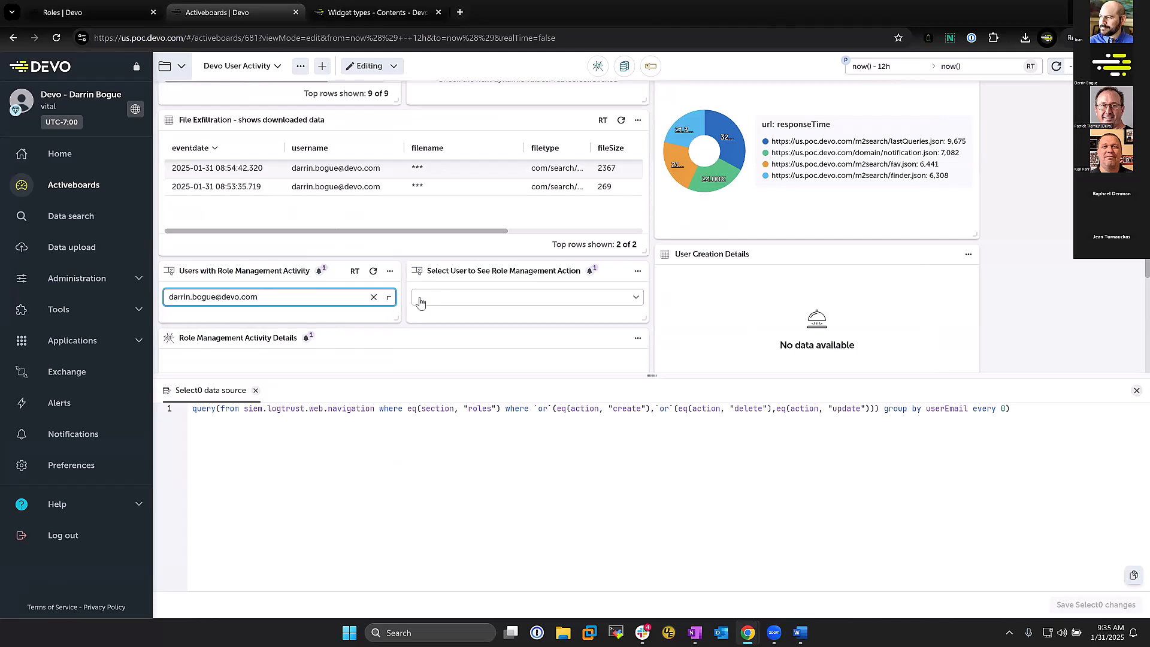
{"action": "left_click", "coordinate": [472, 302]}
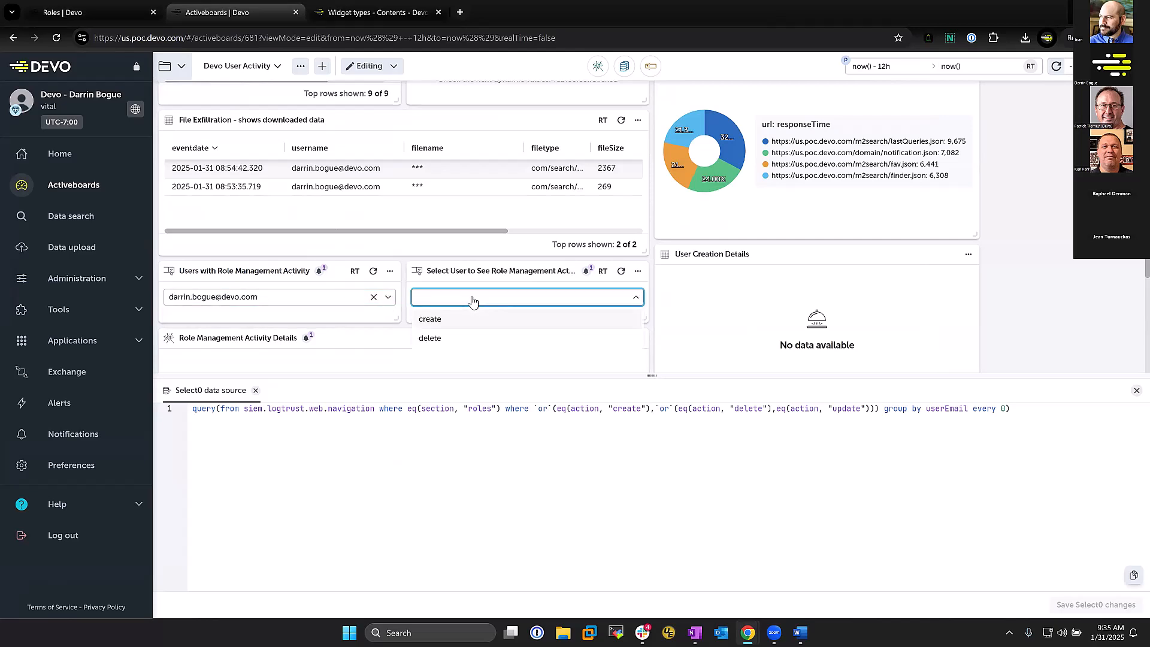
{"action": "left_click", "coordinate": [462, 338]}
Drill down in the Role Management Activity Details chart from the user through the delete action to the affected role.
{"action": "scroll", "coordinate": [461, 340], "scroll_direction": "down", "scroll_amount": 2}
{"action": "scroll", "coordinate": [462, 340], "scroll_direction": "down", "scroll_amount": 1}
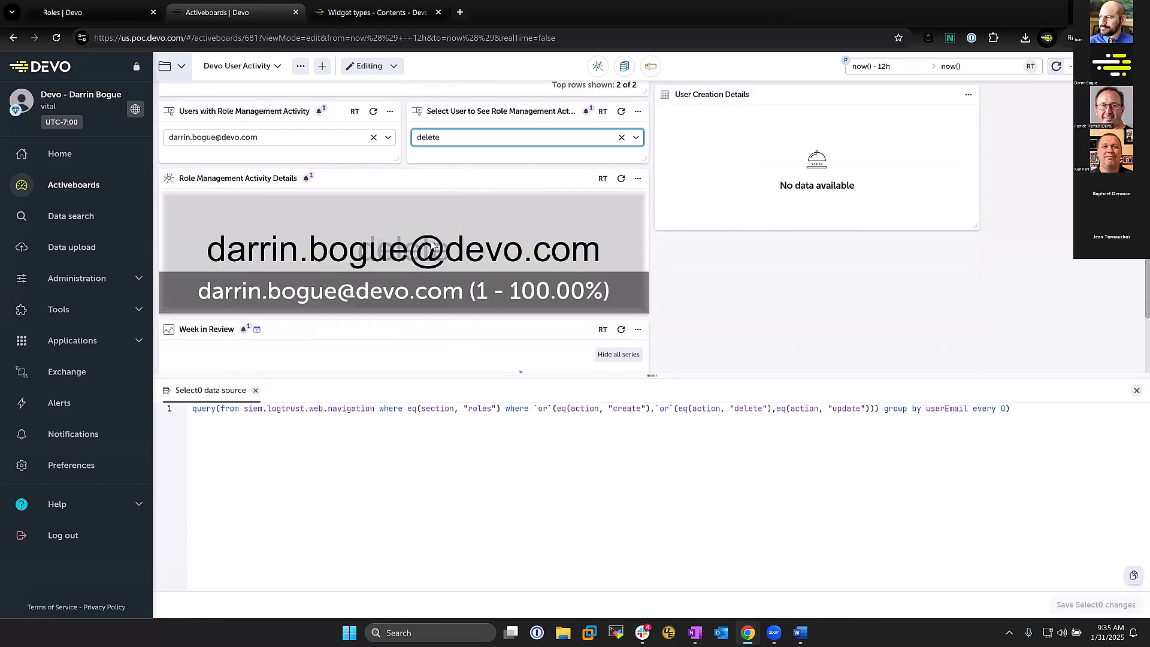
{"action": "double_click", "coordinate": [398, 228]}
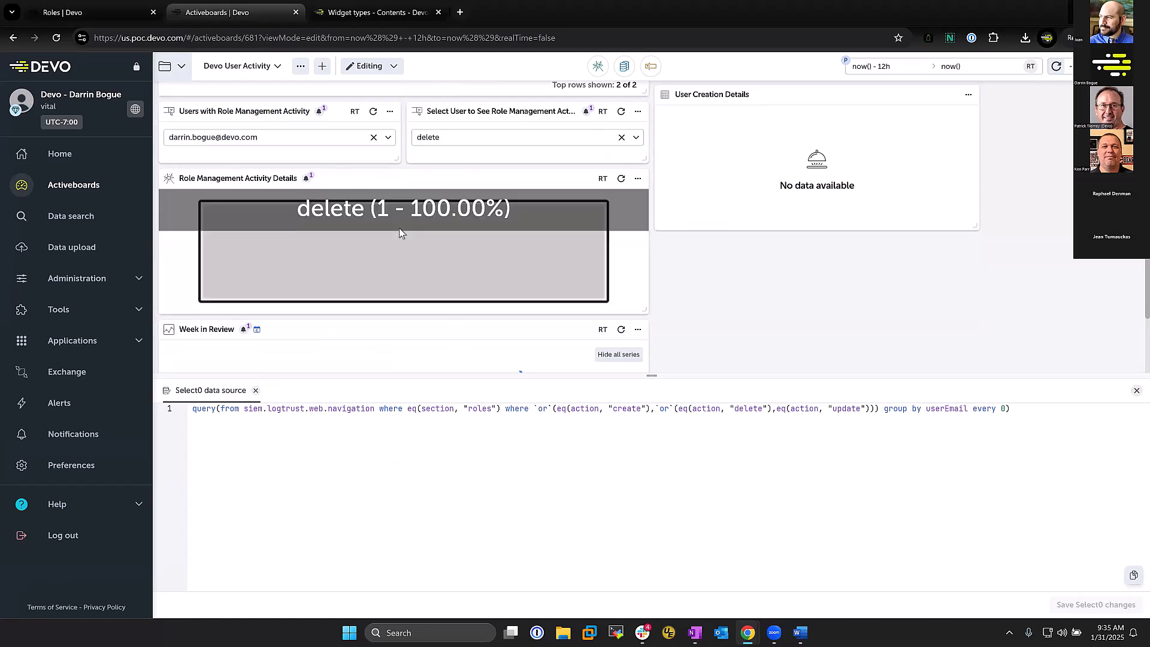
{"action": "double_click", "coordinate": [400, 234]}
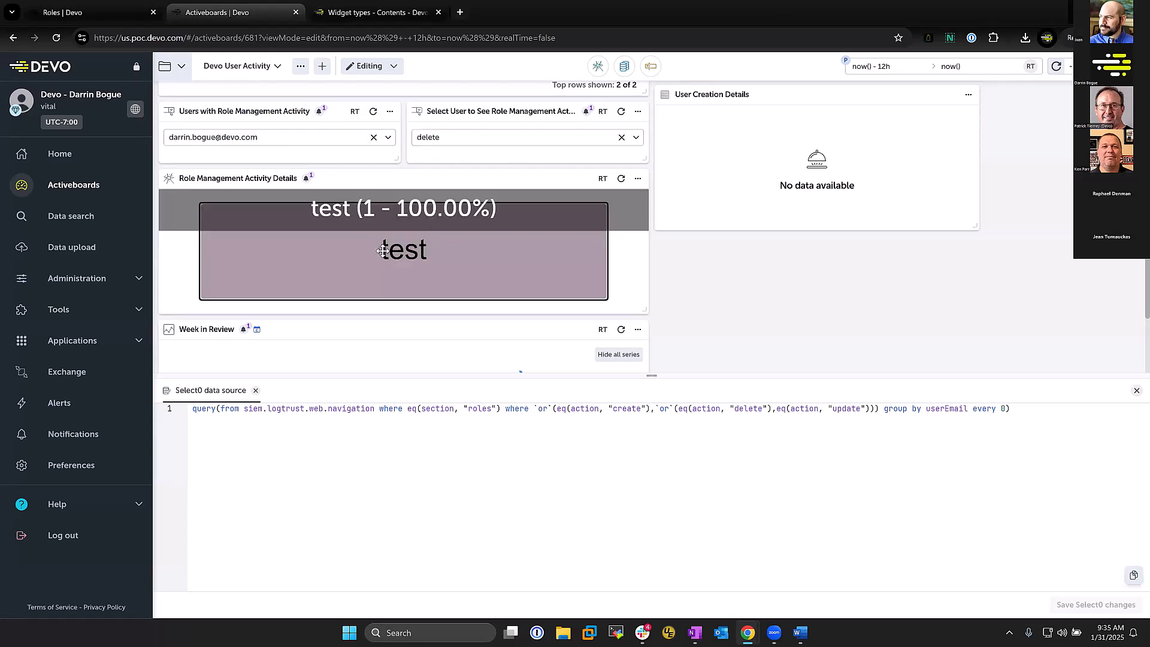
Check which users accessed box.unix, auth.all and the third listed table by selecting each in Tables Accessed.
{"action": "scroll", "coordinate": [383, 248], "scroll_direction": "up", "scroll_amount": 3}
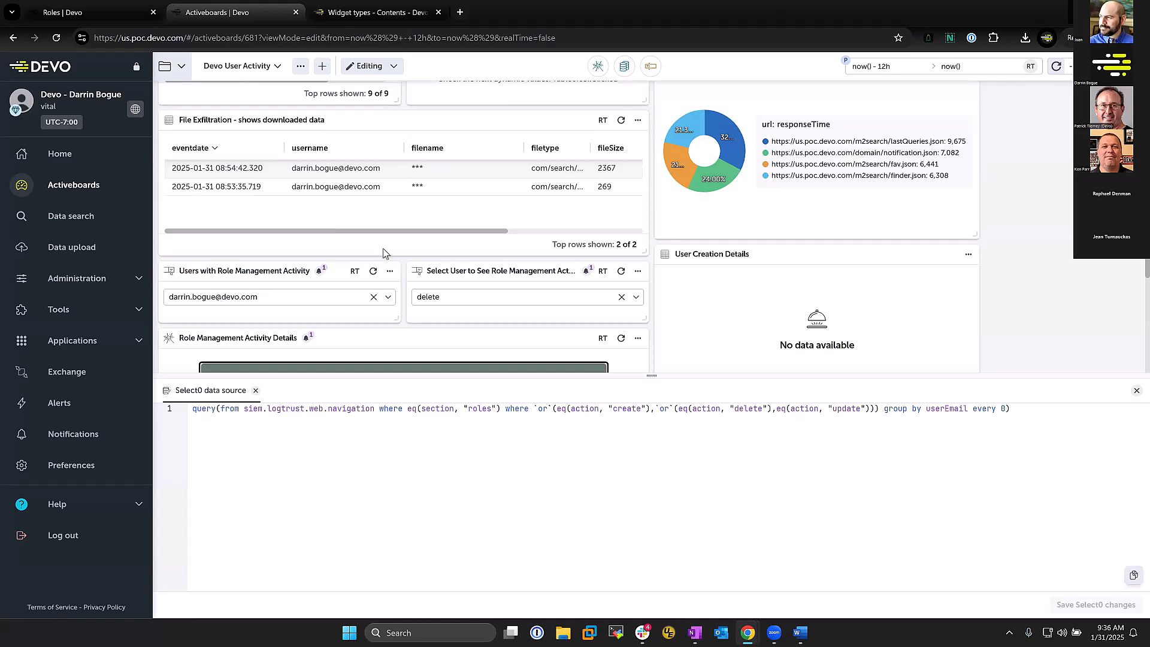
{"action": "scroll", "coordinate": [401, 231], "scroll_direction": "up", "scroll_amount": 4}
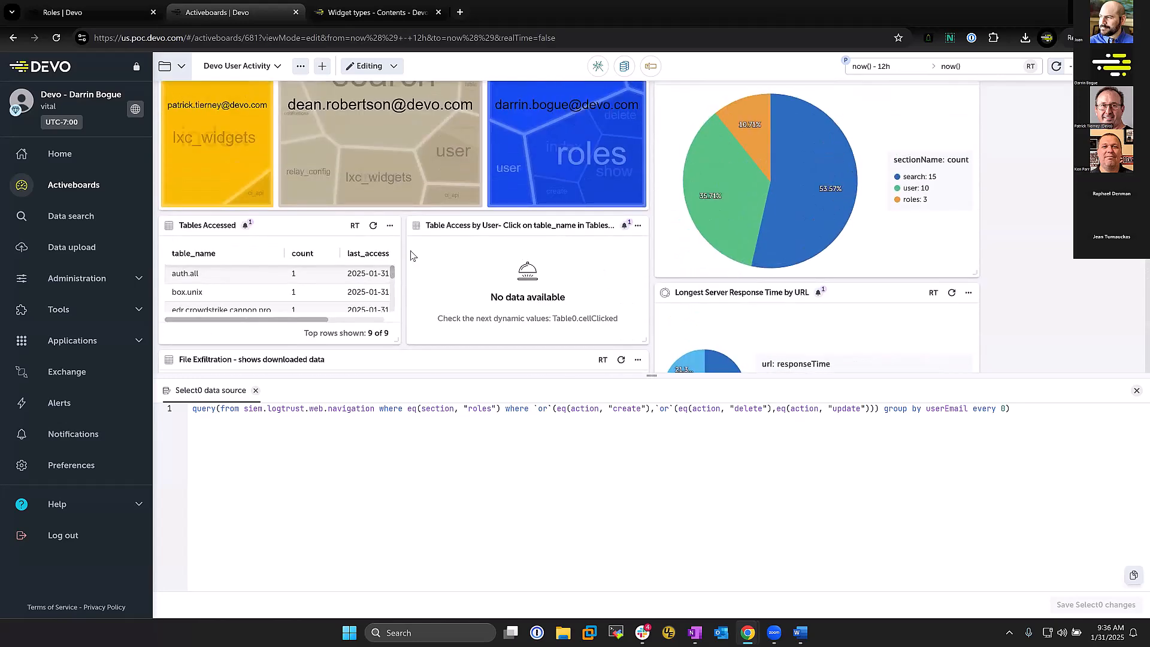
{"action": "left_click", "coordinate": [235, 300]}
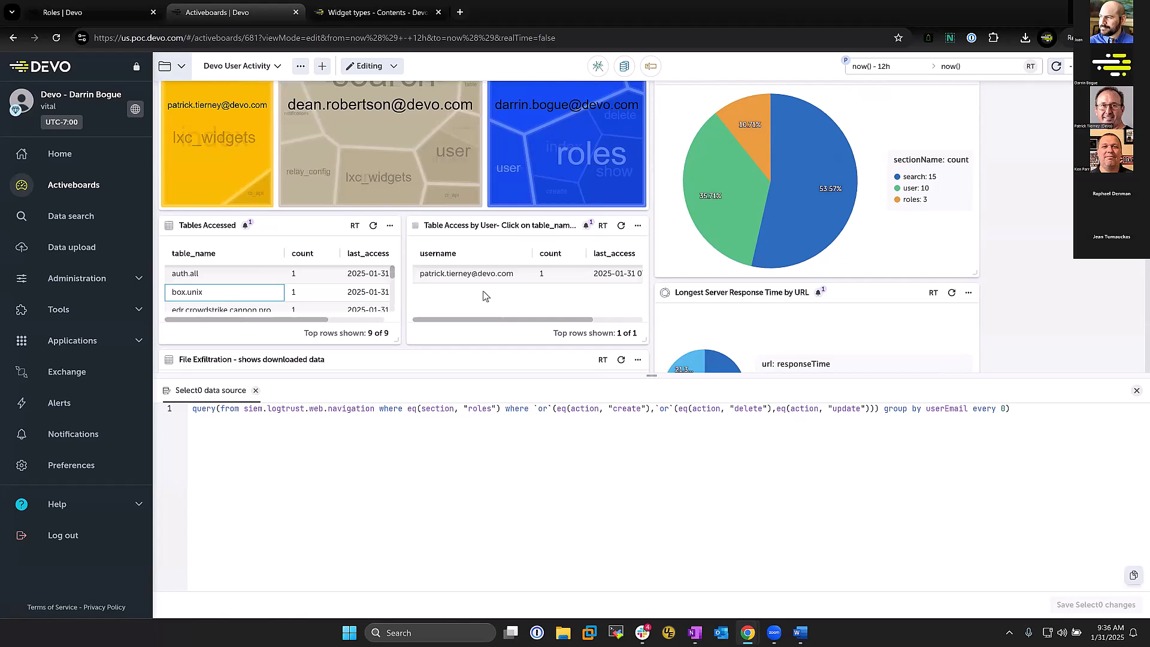
{"action": "left_click", "coordinate": [195, 275]}
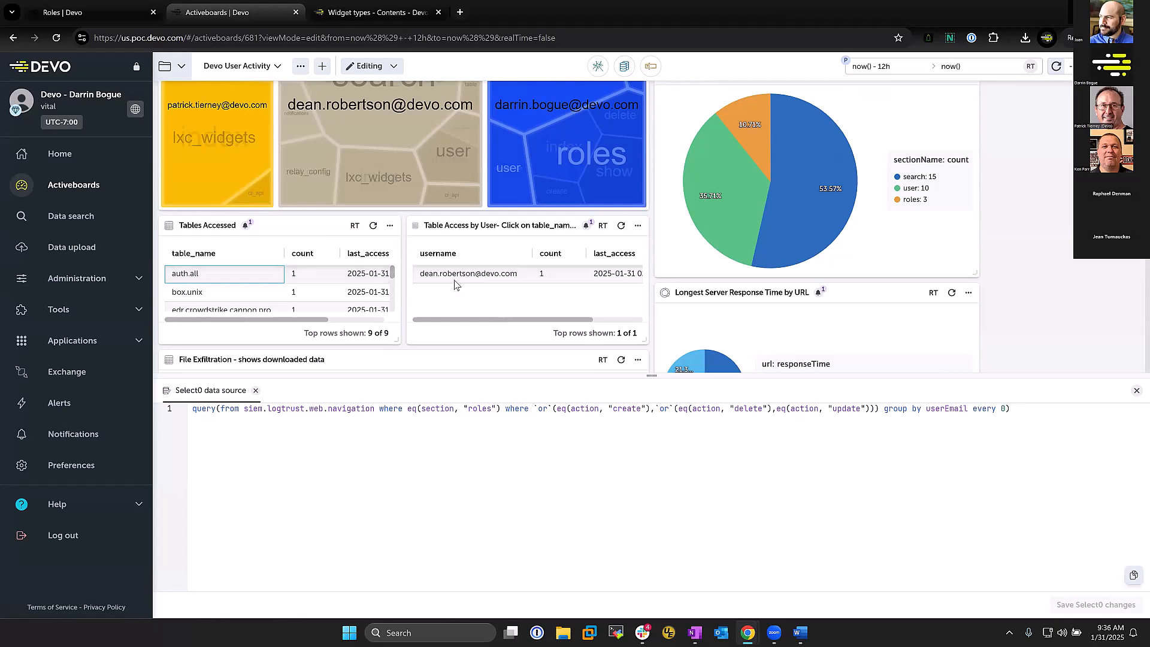
{"action": "left_click", "coordinate": [238, 309]}
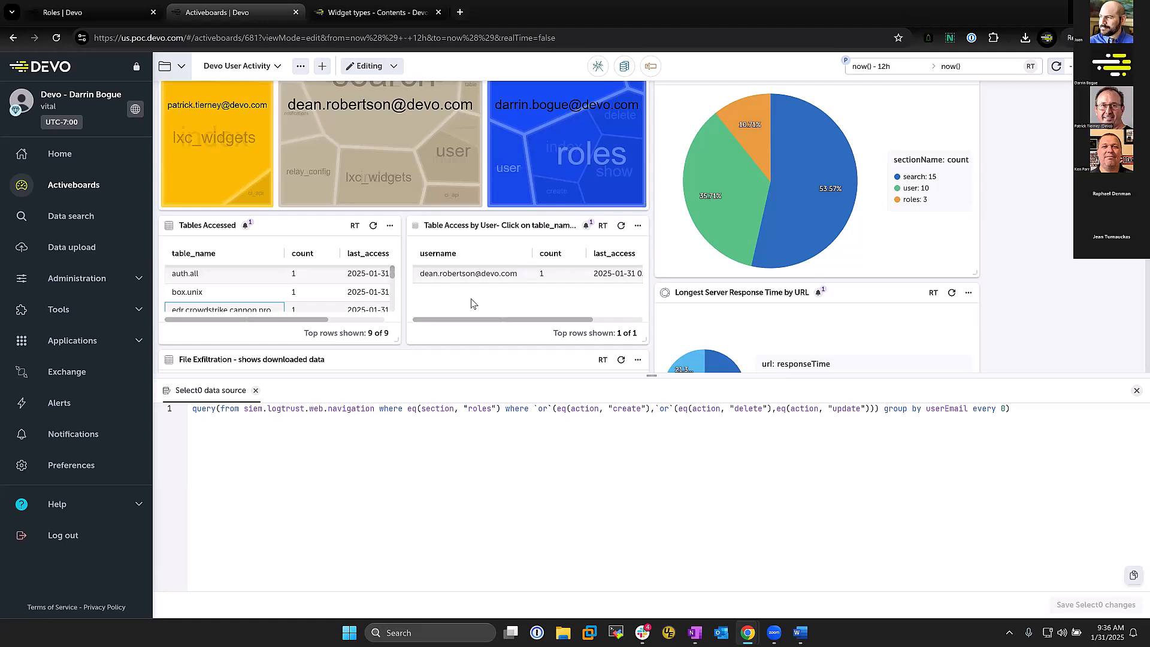
Choose the first listed user in Select a User and enter devo as the value of Input a Domain.
{"action": "scroll", "coordinate": [470, 302], "scroll_direction": "up", "scroll_amount": 5}
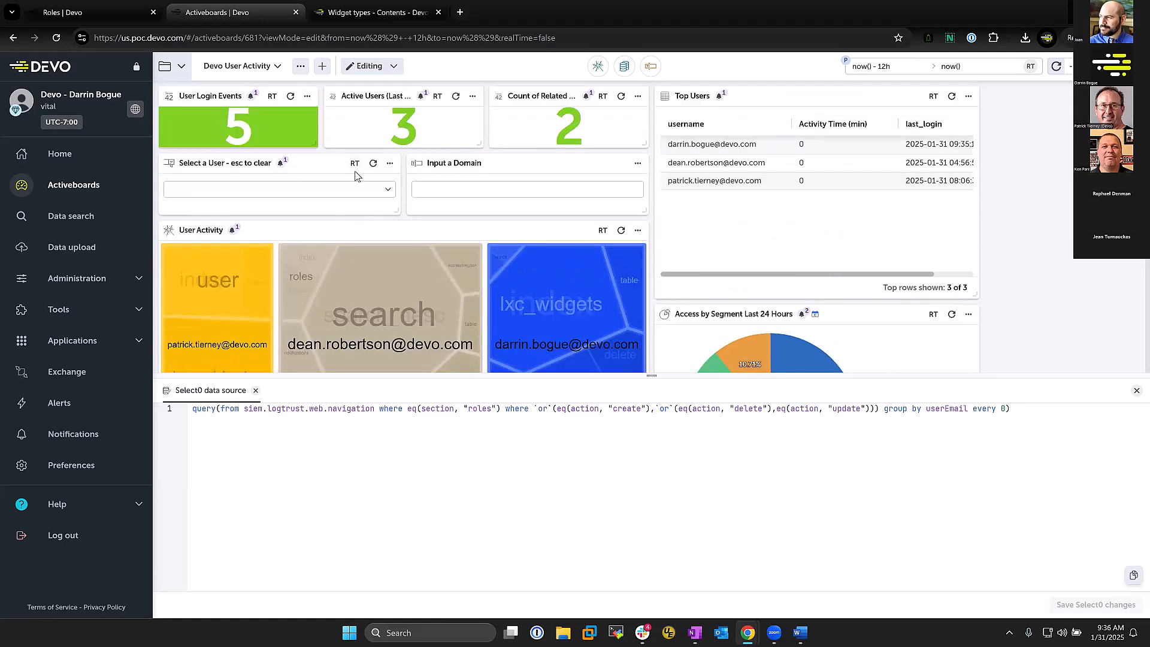
{"action": "left_click", "coordinate": [310, 193]}
{"action": "left_click", "coordinate": [281, 216]}
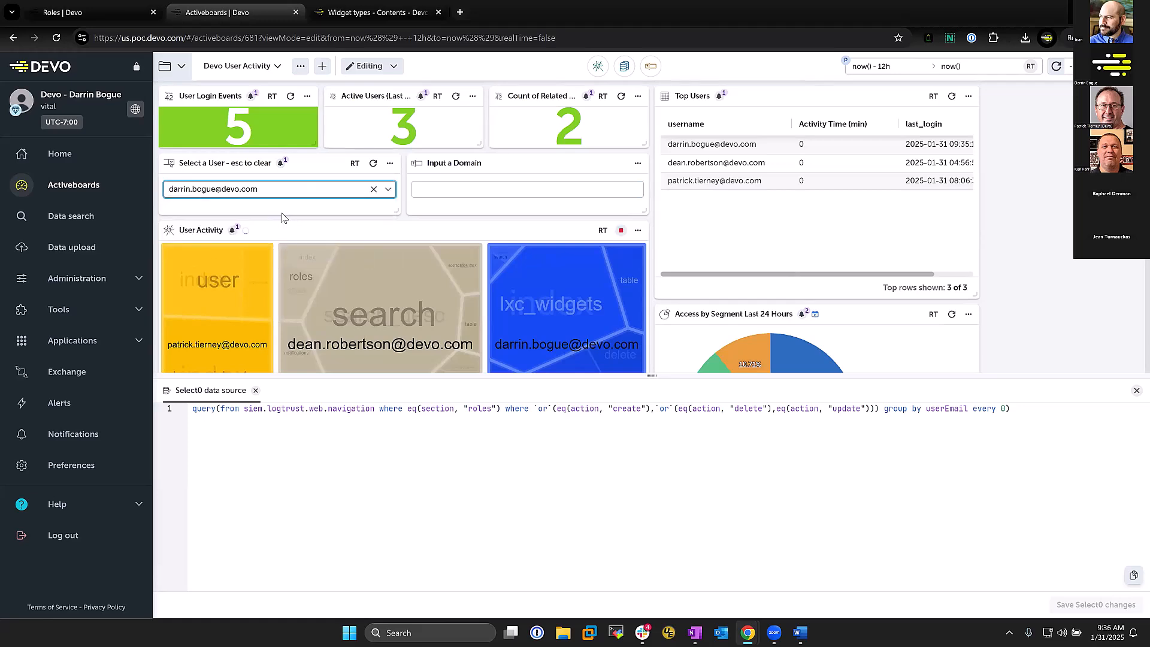
{"action": "left_click", "coordinate": [484, 190]}
{"action": "type", "text": "devo"}
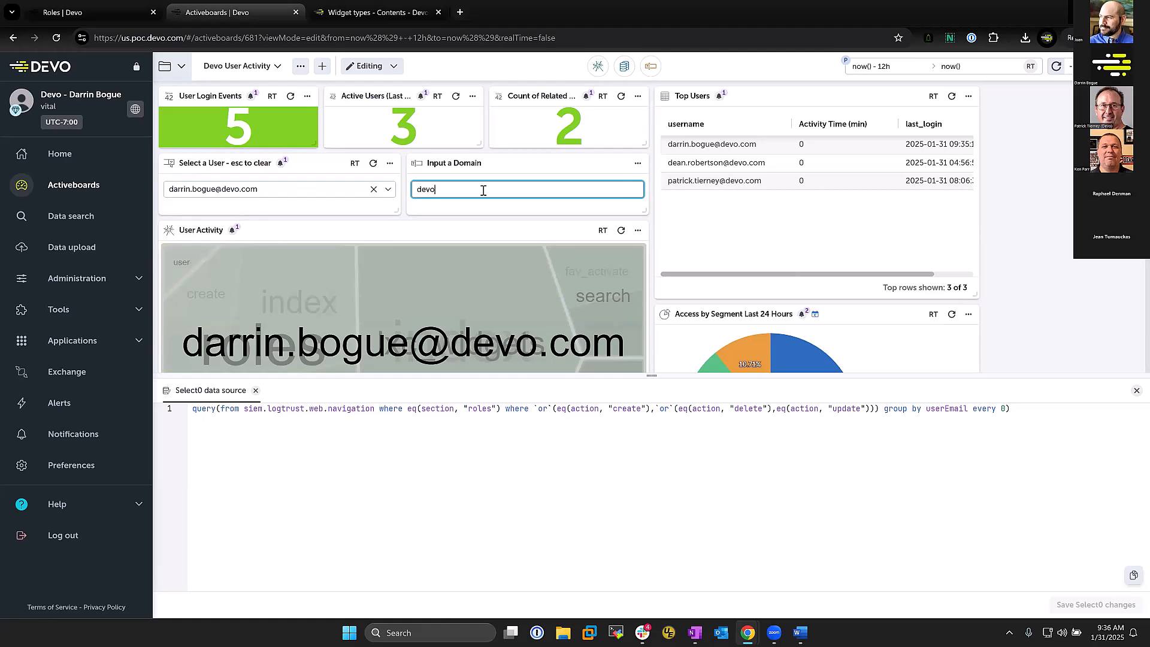
{"action": "key", "text": "Return"}
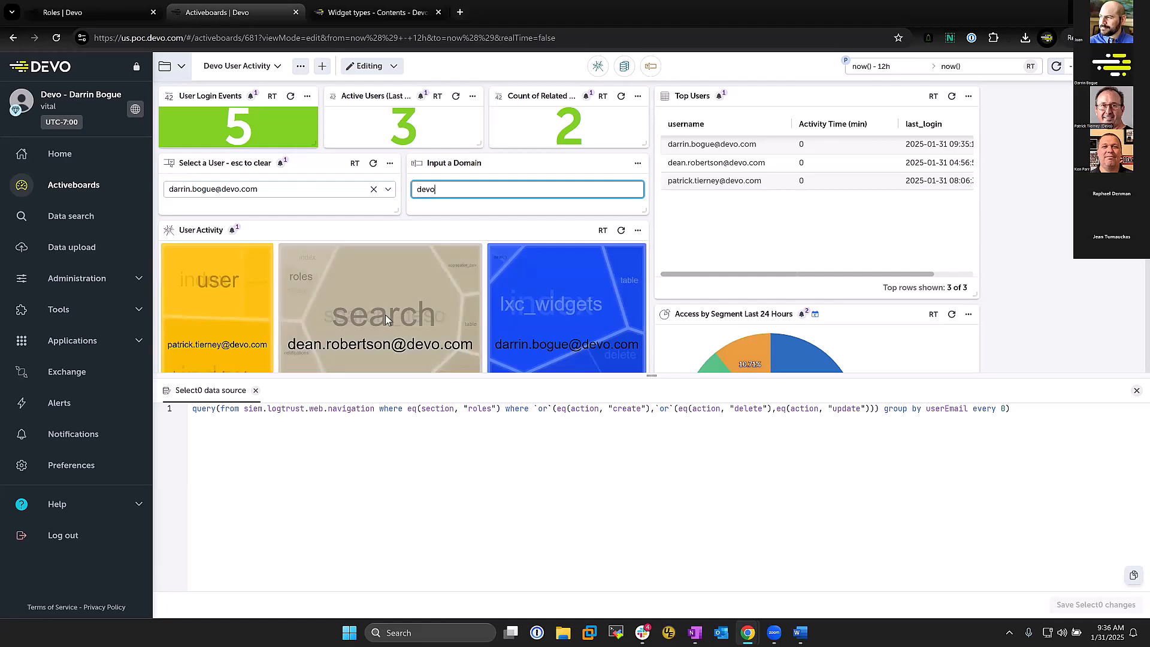
{"action": "scroll", "coordinate": [386, 314], "scroll_direction": "down", "scroll_amount": 2}
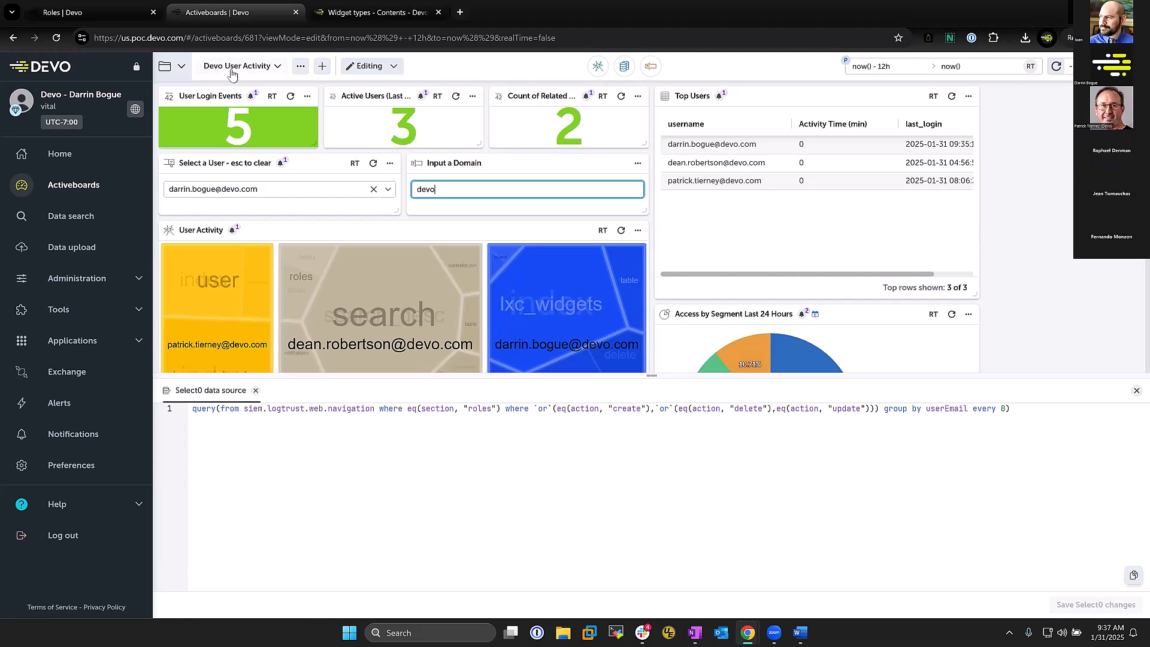
Switch to the DeepDive Examples activeboard and view the options of its Line0 chart.
{"action": "left_click", "coordinate": [181, 66]}
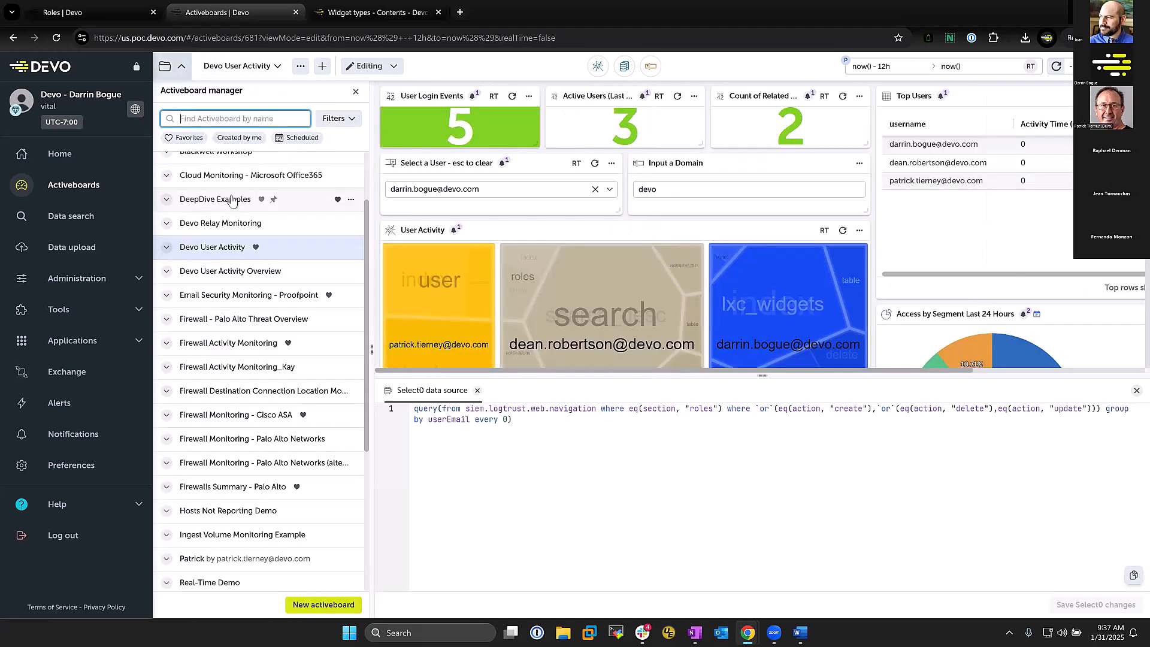
{"action": "left_click", "coordinate": [233, 202]}
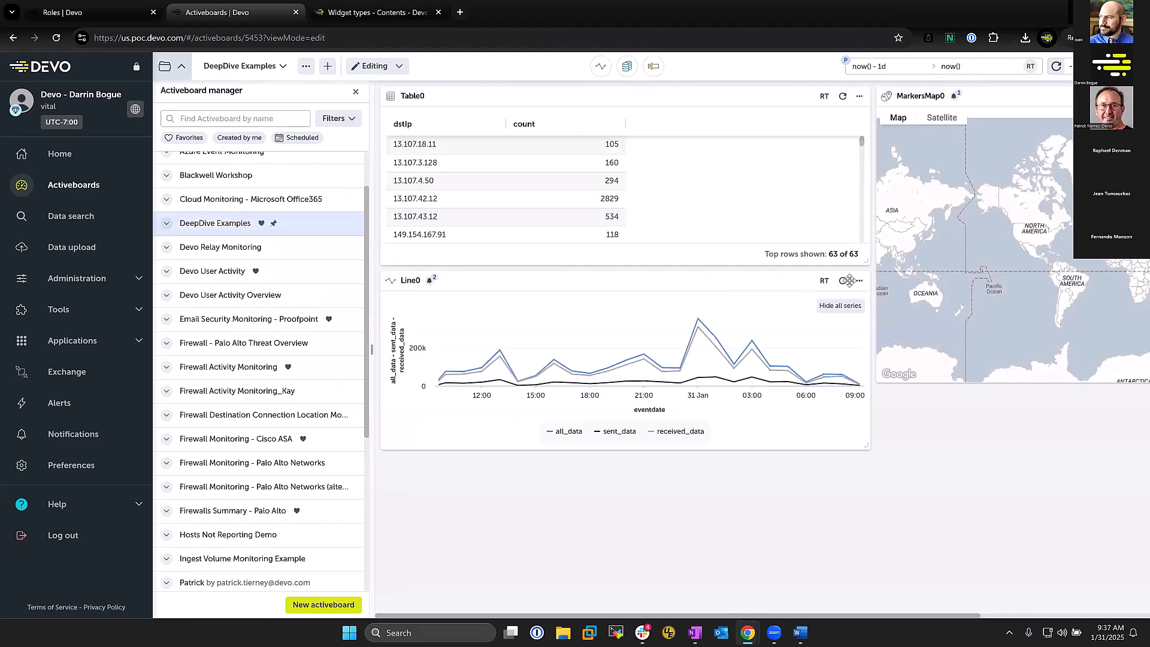
{"action": "left_click", "coordinate": [859, 282]}
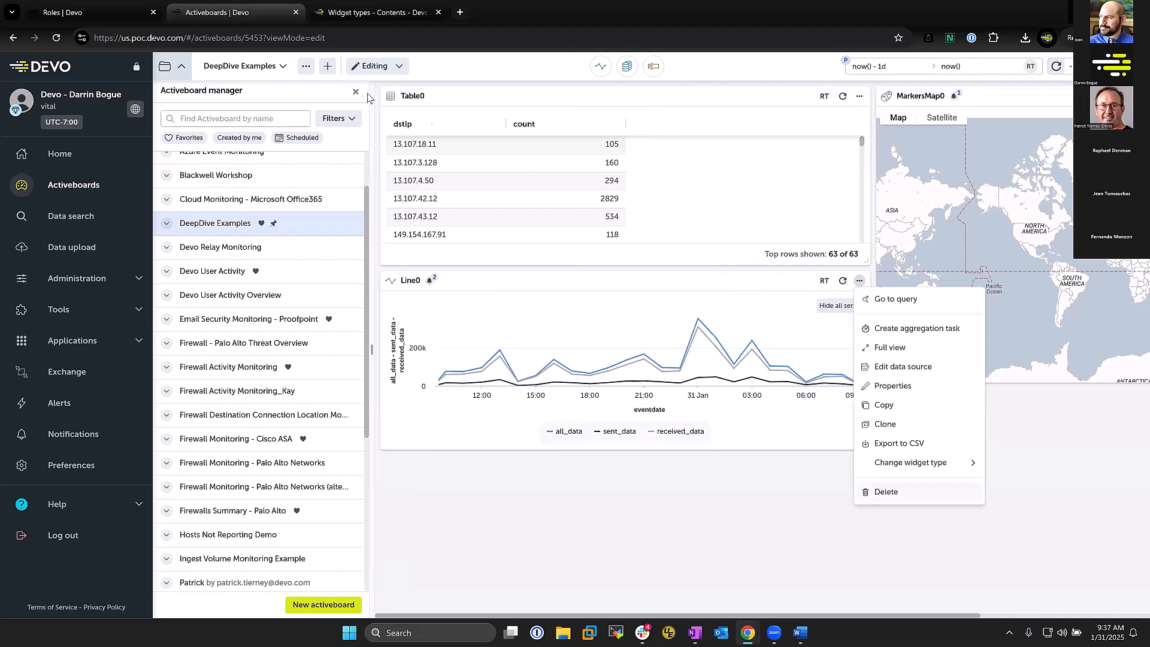
Create a new activeboard titled "table examples" and close the Activeboard manager.
{"action": "left_click", "coordinate": [327, 66]}
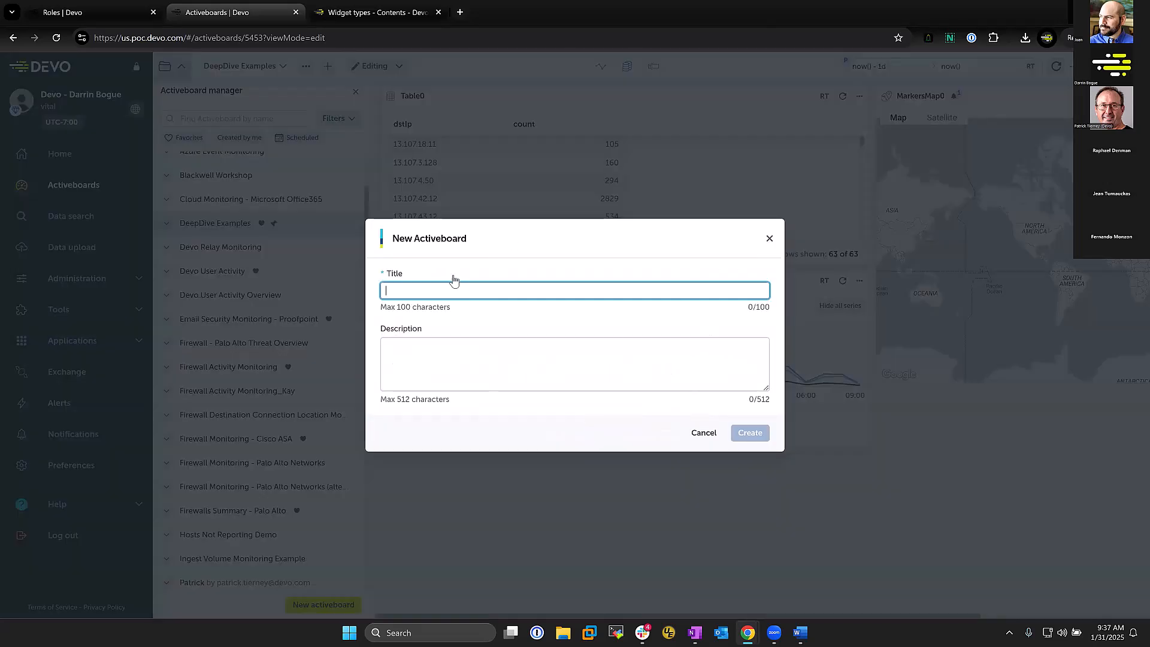
{"action": "type", "text": "table examp"}
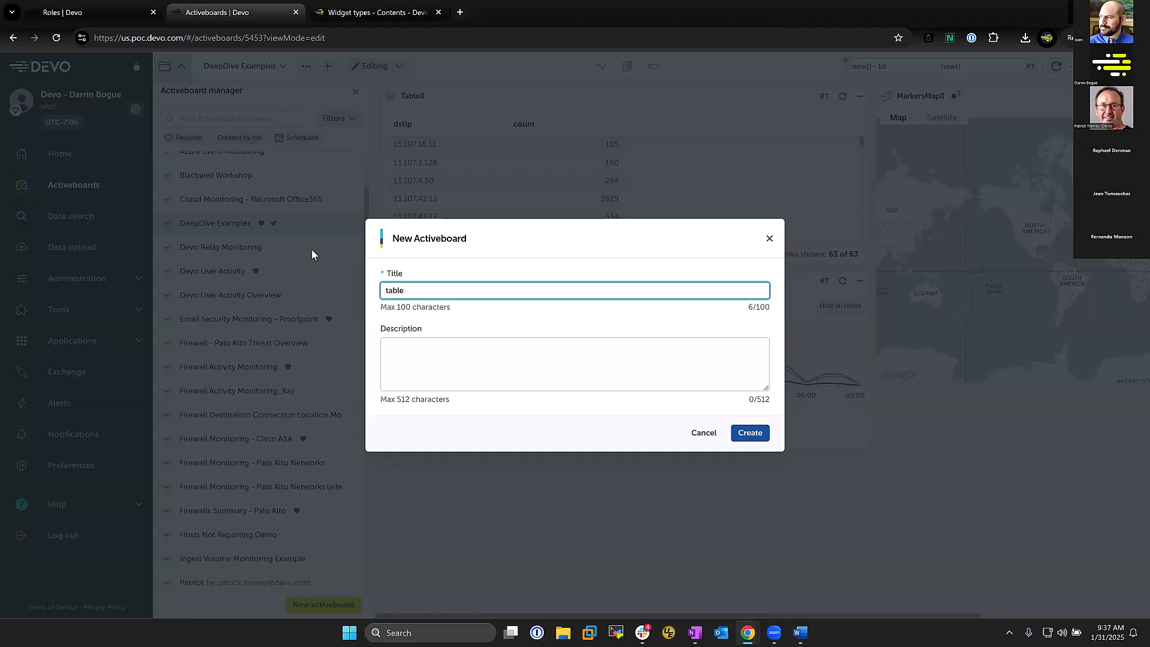
{"action": "type", "text": "leds"}
{"action": "key", "text": "BackSpace"}
{"action": "type", "text": "s"}
{"action": "left_click", "coordinate": [761, 436]}
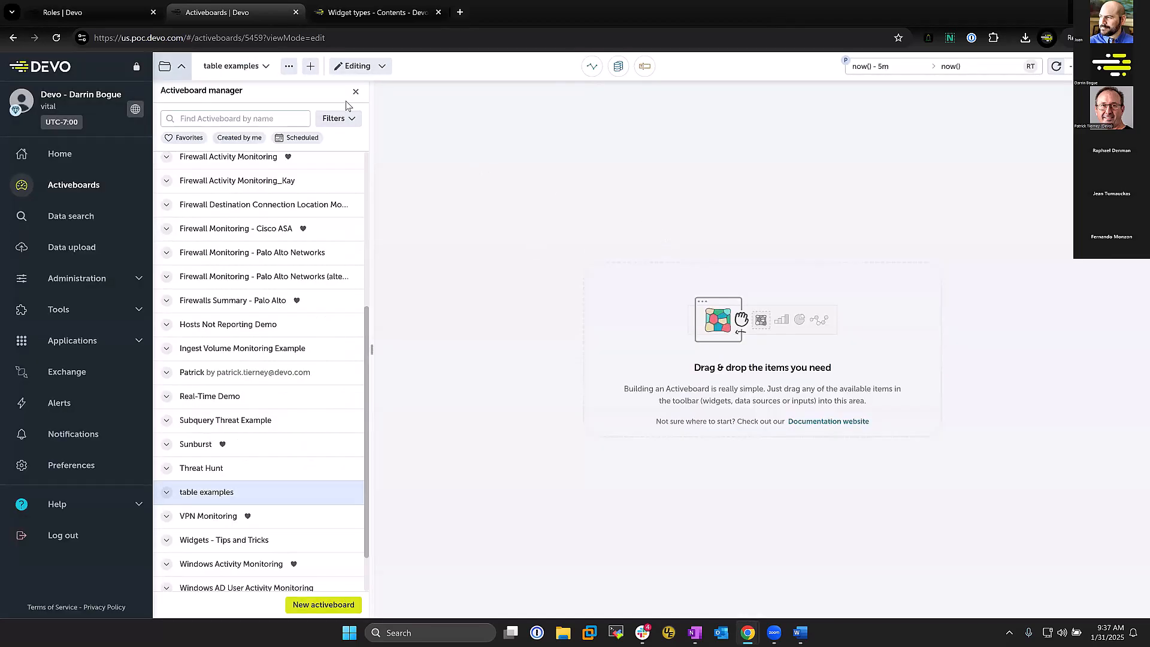
{"action": "left_click", "coordinate": [355, 92]}
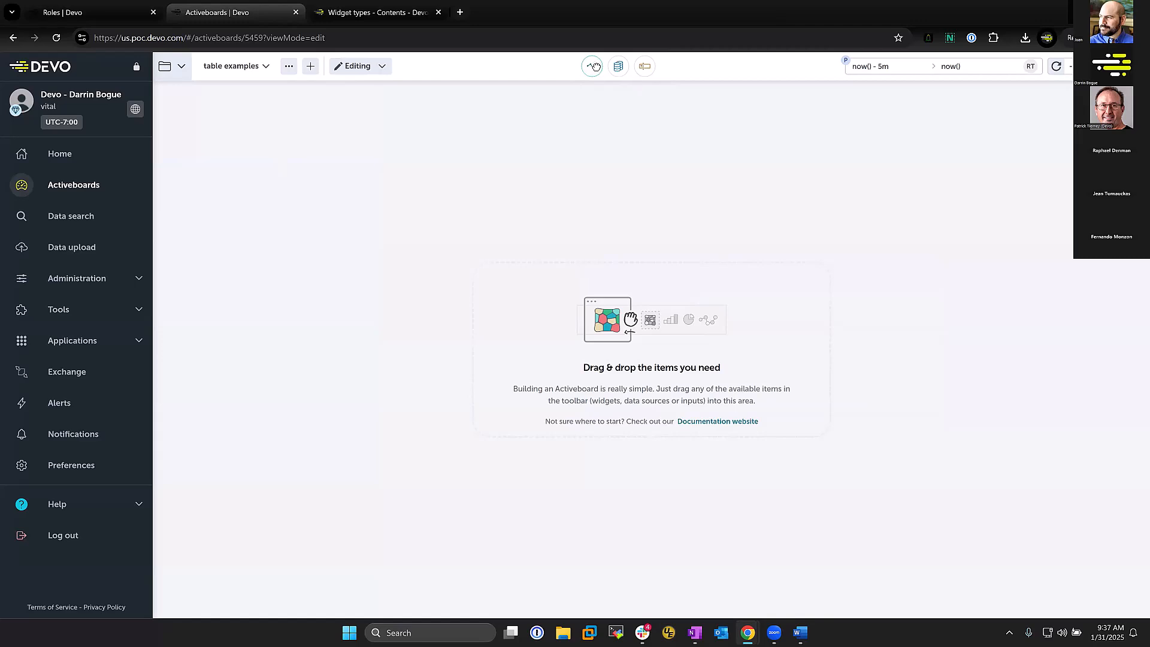
Add the prepared sparkline query over firewall.paloalto.traffic to the board as a free text query table and enlarge the widget.
{"action": "left_click", "coordinate": [592, 66]}
{"action": "left_click", "coordinate": [277, 444]}
{"action": "key", "text": "alt+Tab"}
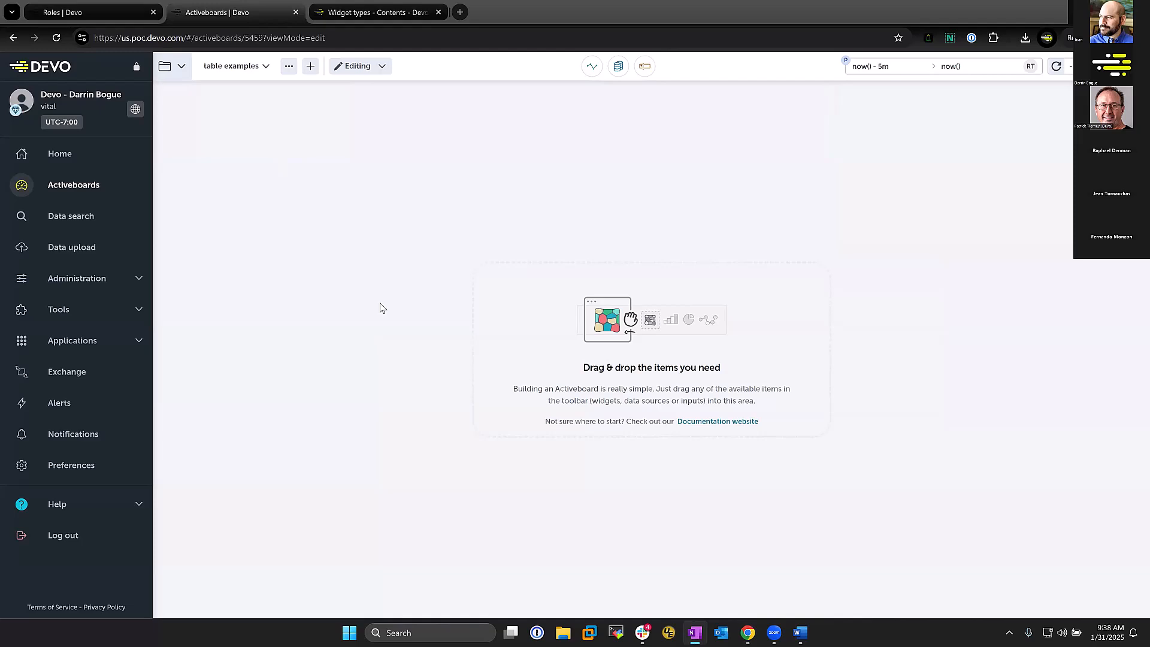
{"action": "left_click", "coordinate": [618, 70]}
{"action": "left_click", "coordinate": [312, 167]}
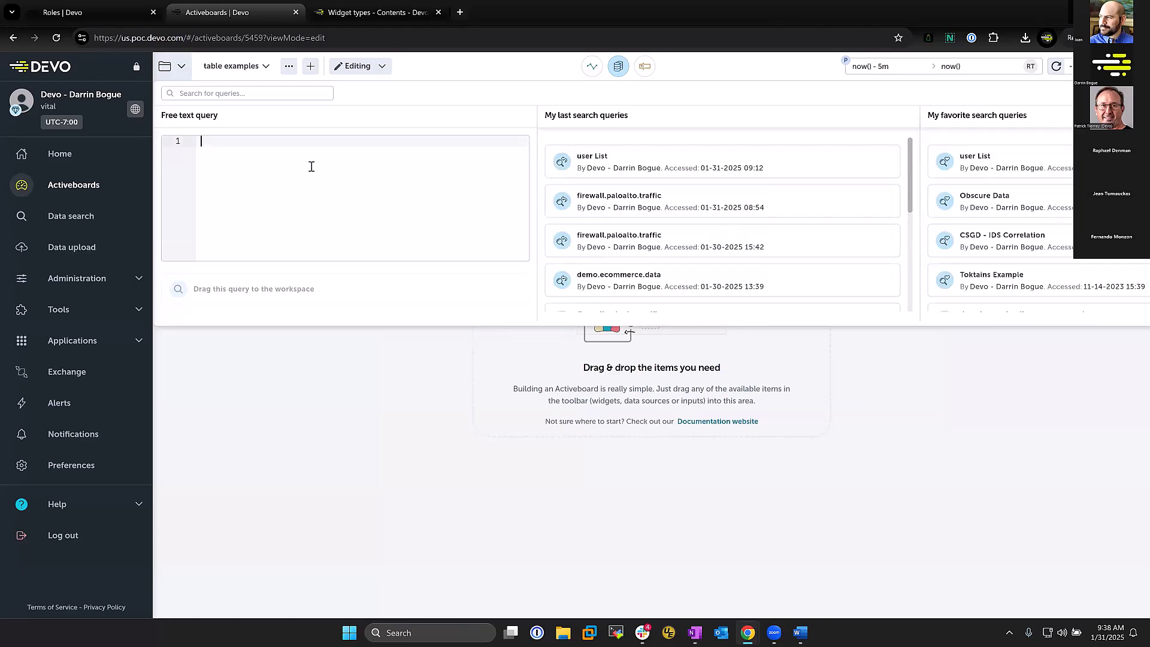
{"action": "key", "text": "ctrl+v"}
{"action": "left_click_drag", "start_coordinate": [285, 289], "coordinate": [363, 352]}
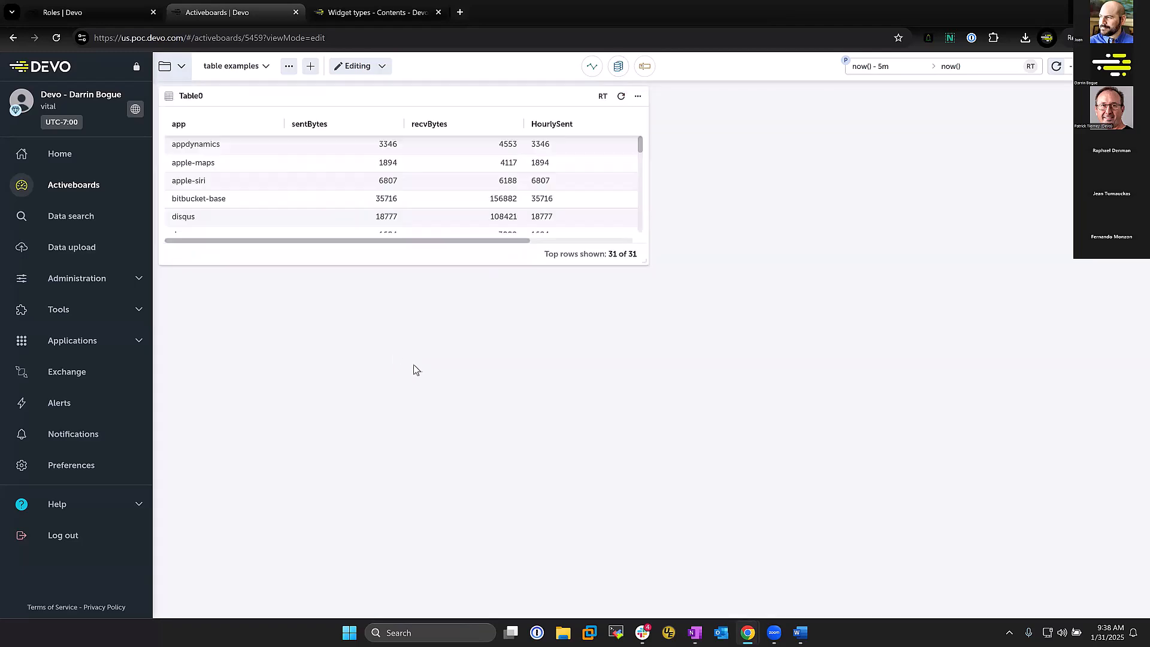
{"action": "left_click_drag", "start_coordinate": [645, 262], "coordinate": [911, 396]}
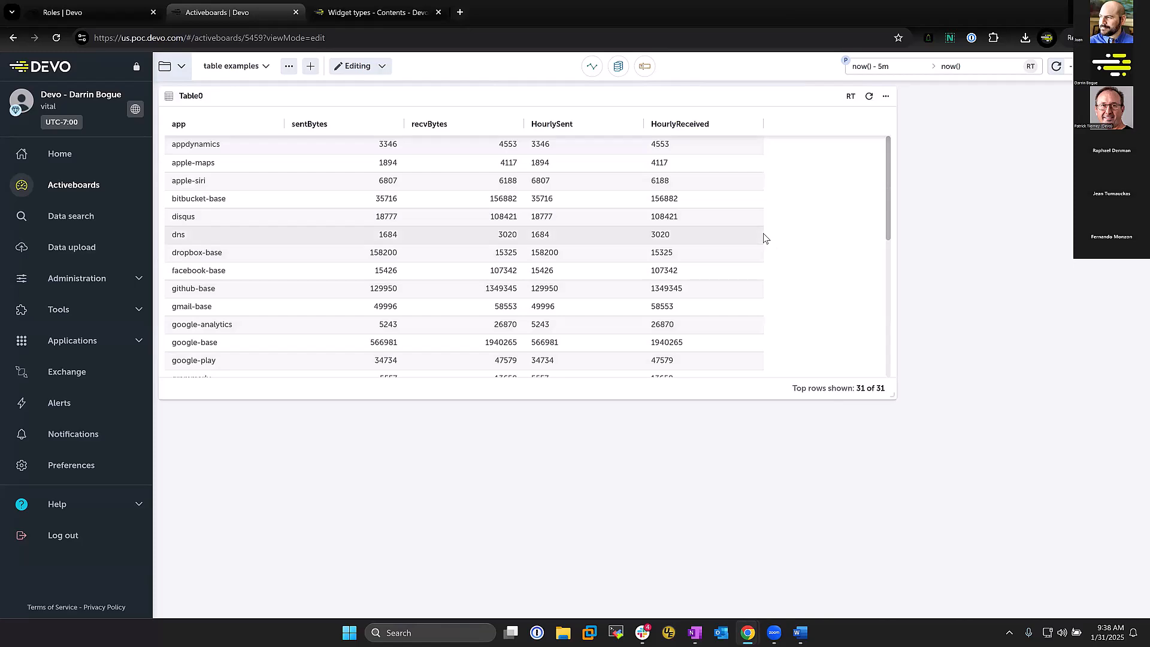
Set the activeboard's time range to the last day (now() - 1d to now()).
{"action": "left_click", "coordinate": [928, 69]}
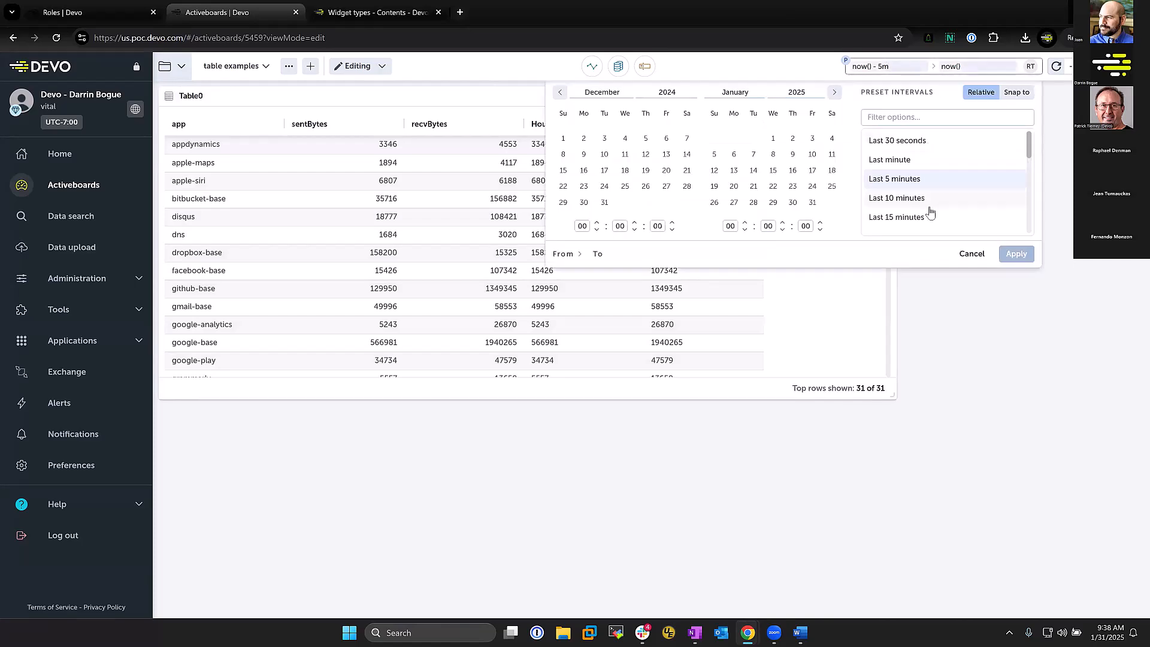
{"action": "scroll", "coordinate": [932, 213], "scroll_direction": "down", "scroll_amount": 2}
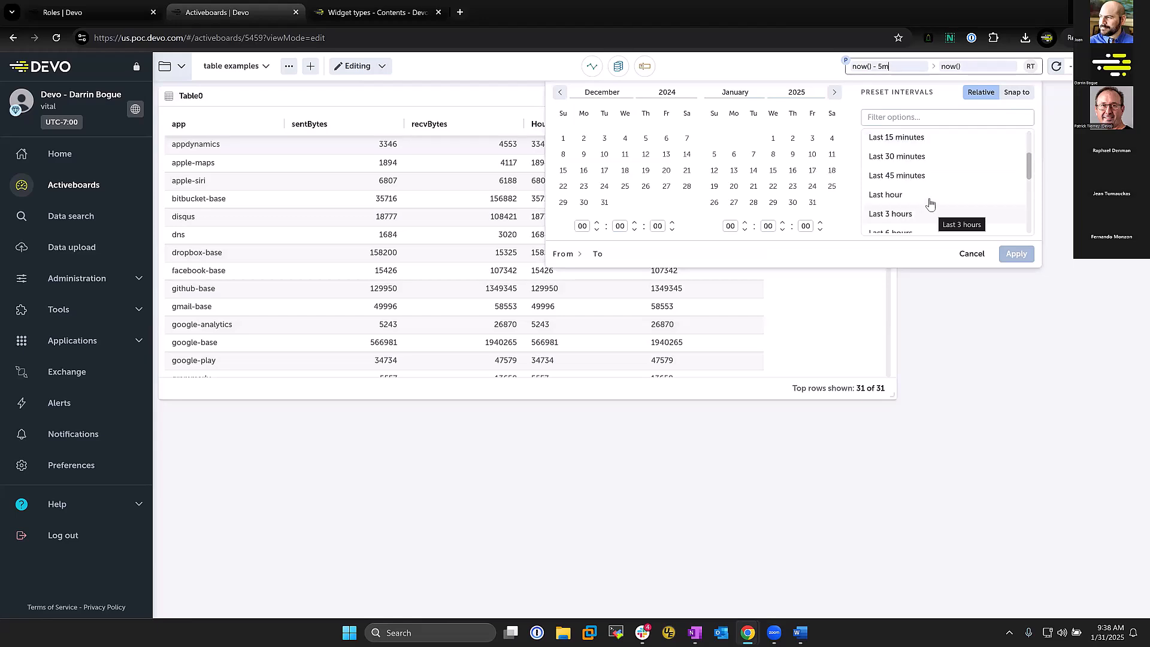
{"action": "scroll", "coordinate": [930, 219], "scroll_direction": "down", "scroll_amount": 1}
{"action": "left_click", "coordinate": [929, 191]}
{"action": "left_click", "coordinate": [1026, 256]}
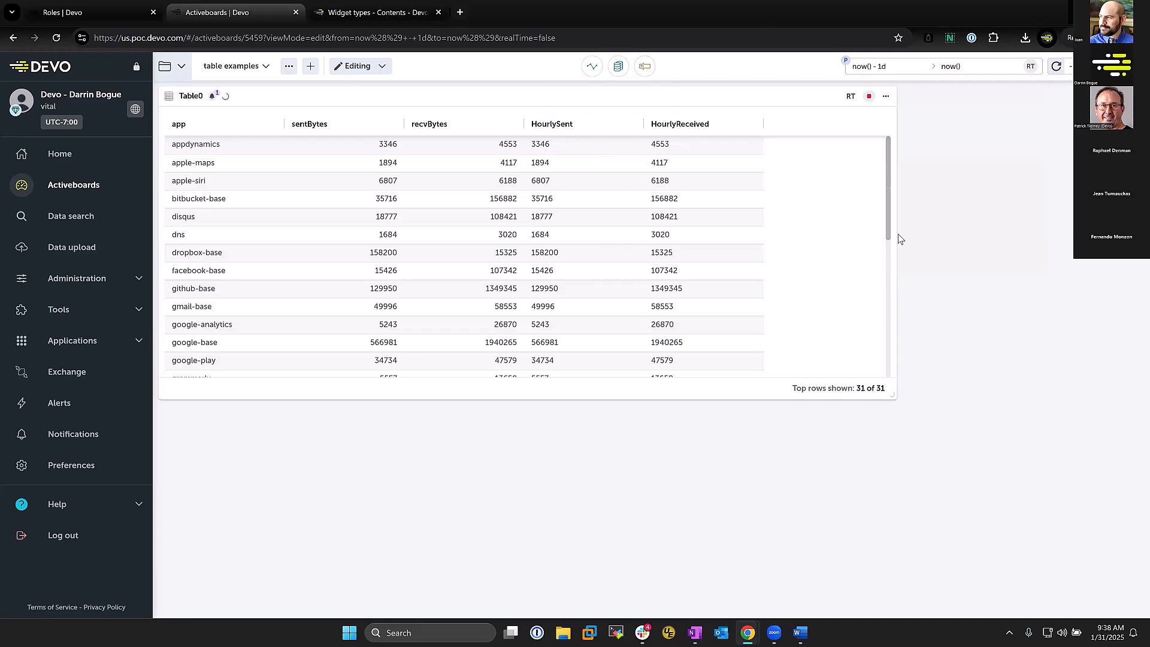
Open Table0's data source for editing and examine the sparkline query's two subqueries and their shared app key.
{"action": "left_click", "coordinate": [683, 98]}
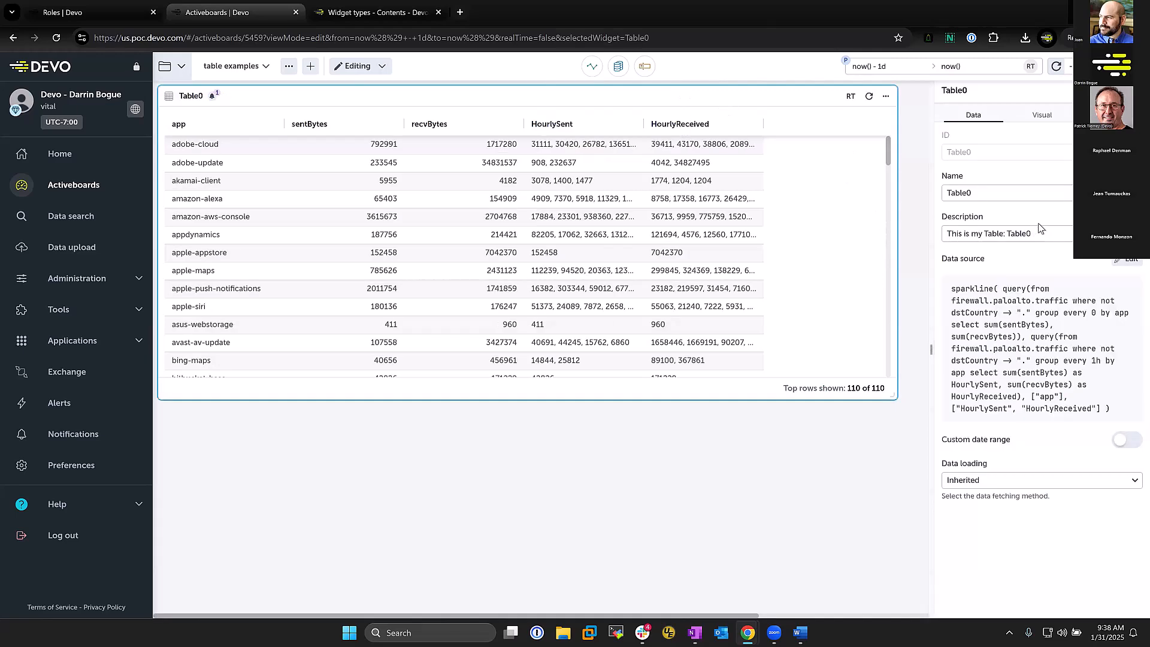
{"action": "left_click", "coordinate": [1127, 264]}
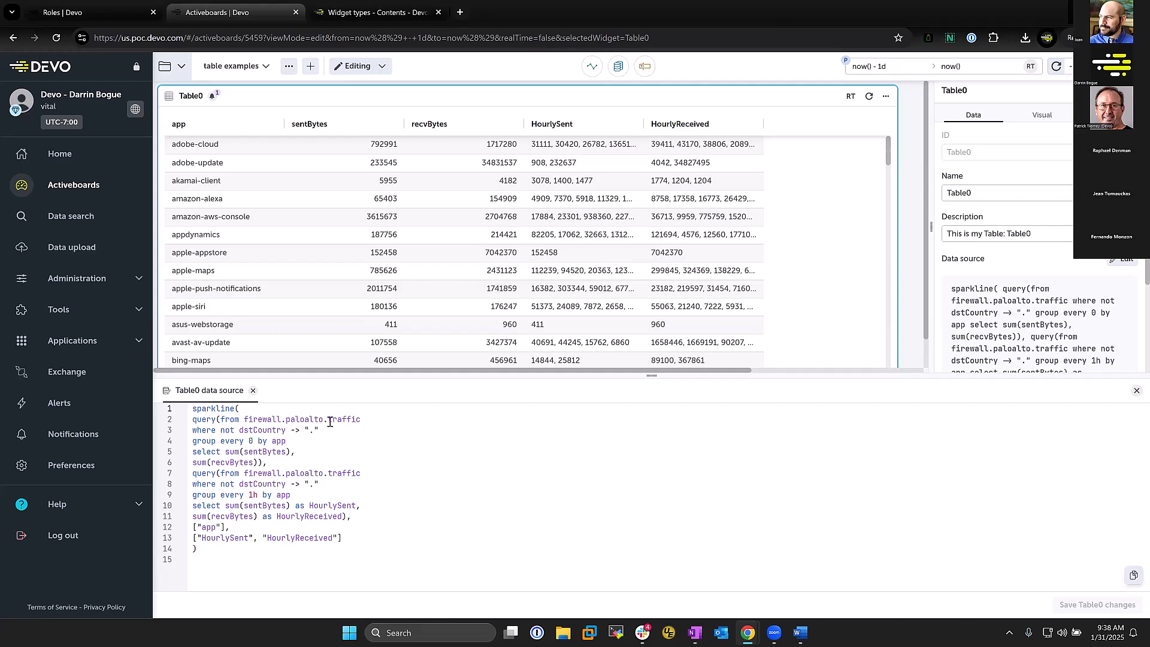
{"action": "left_click", "coordinate": [214, 419]}
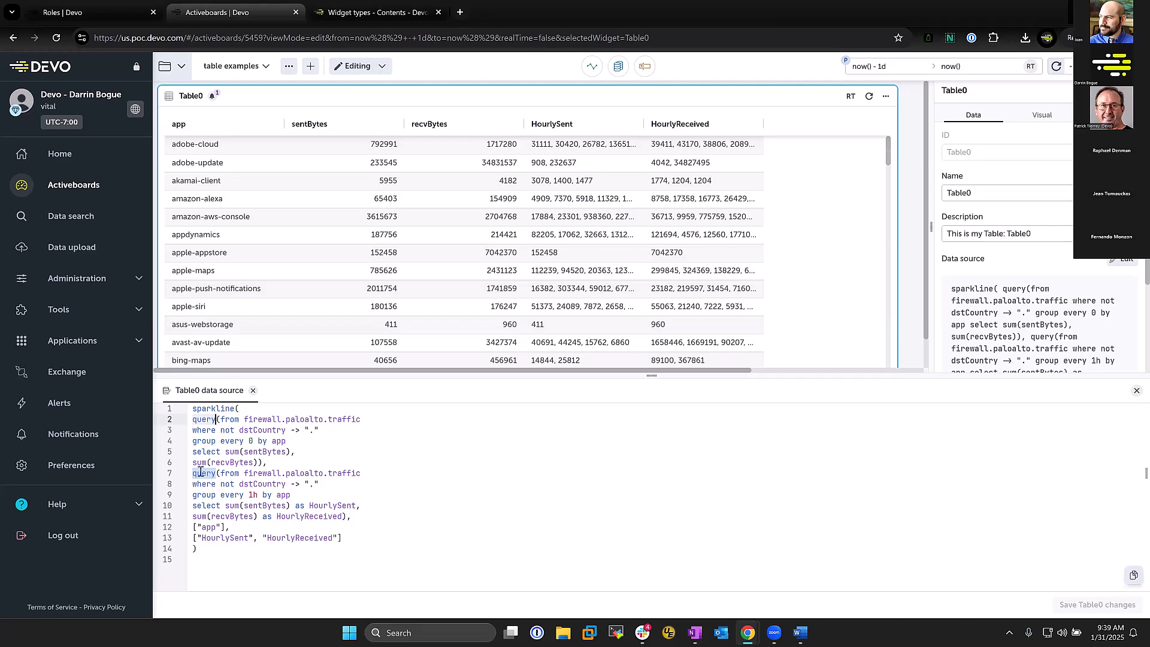
{"action": "left_click_drag", "start_coordinate": [226, 529], "coordinate": [195, 528]}
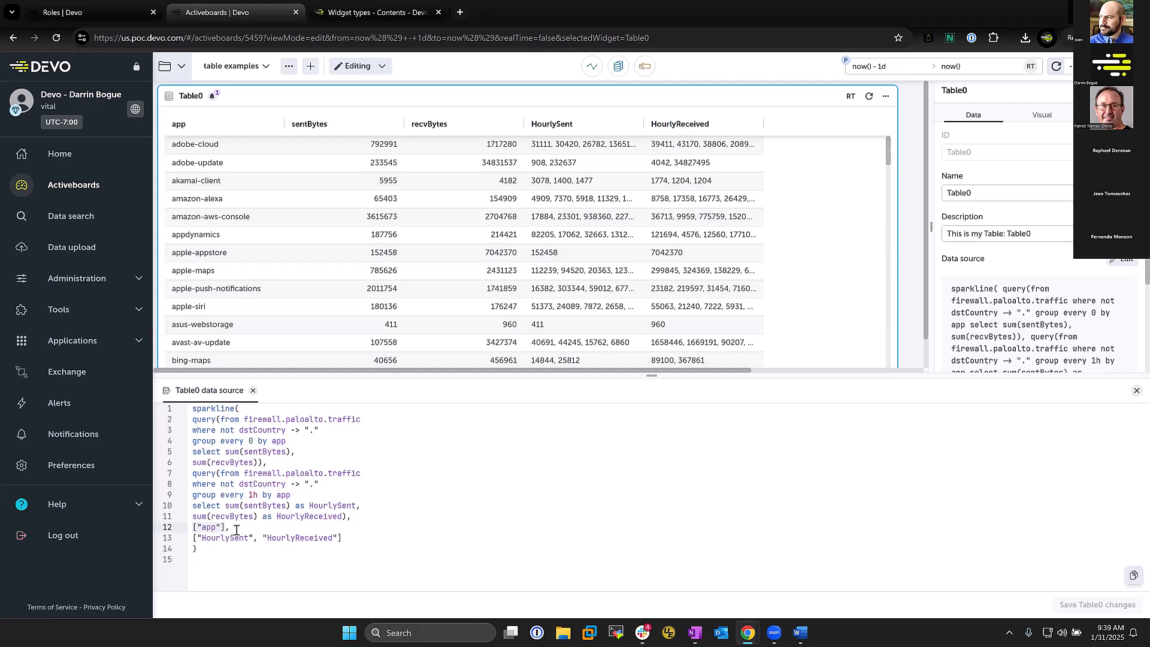
{"action": "double_click", "coordinate": [276, 441]}
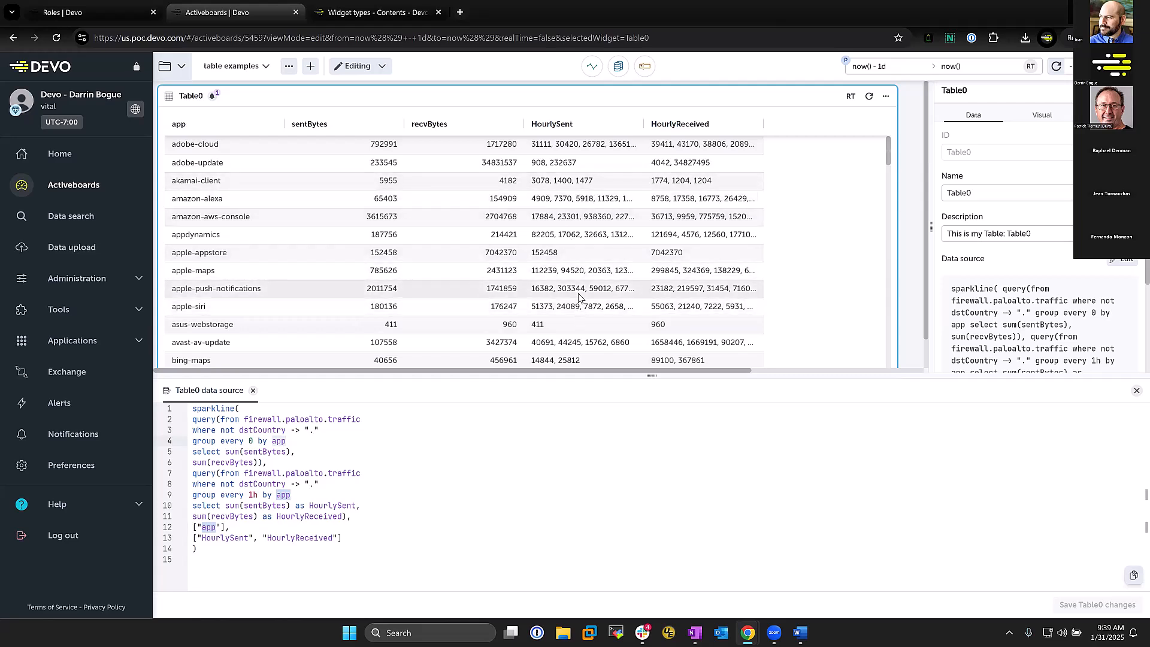
Set the HourlySent column's format to Sparkline in Table0's visual properties.
{"action": "left_click", "coordinate": [1044, 116]}
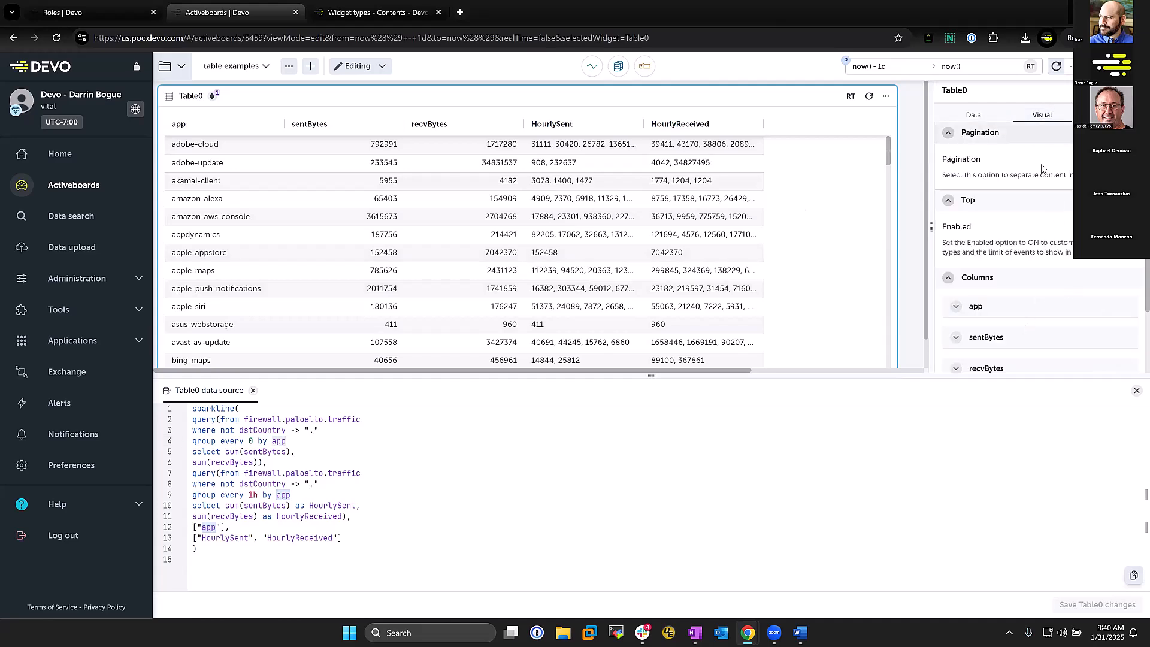
{"action": "scroll", "coordinate": [1045, 224], "scroll_direction": "down", "scroll_amount": 1}
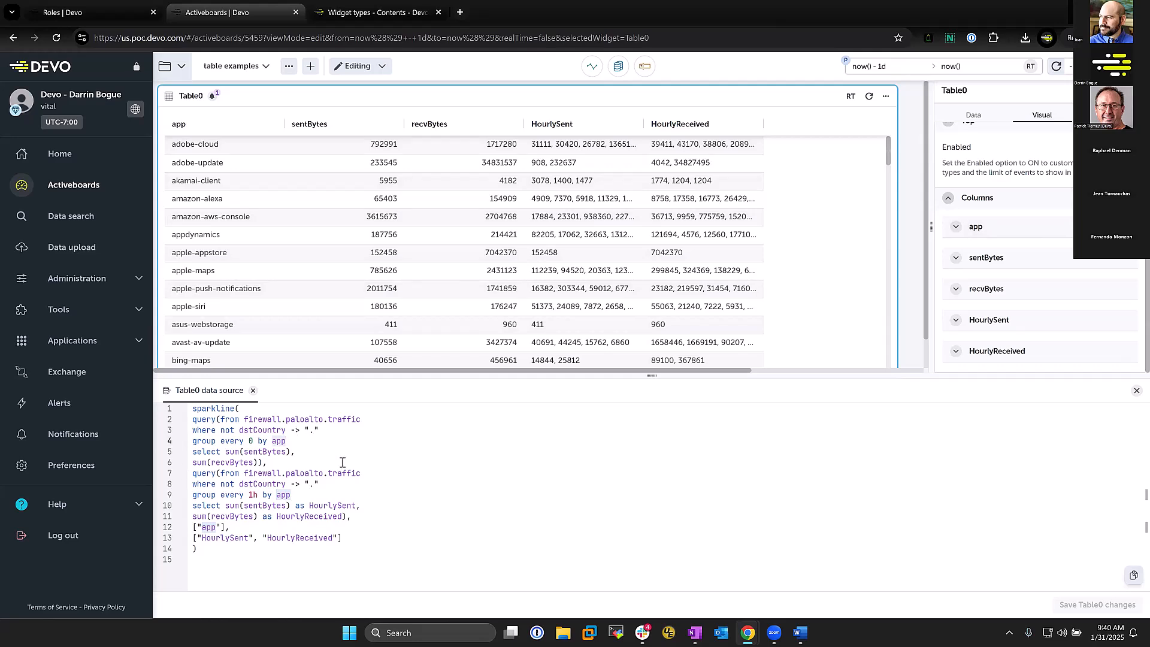
{"action": "left_click", "coordinate": [956, 258]}
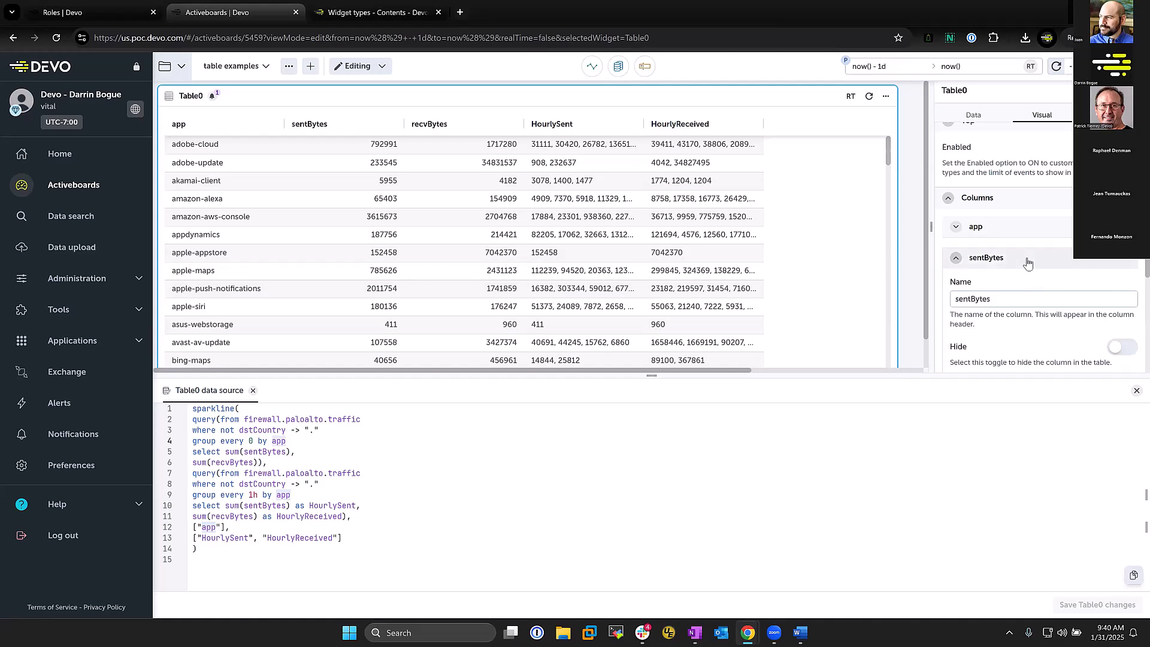
{"action": "left_click", "coordinate": [954, 261]}
{"action": "left_click", "coordinate": [958, 321]}
{"action": "scroll", "coordinate": [1001, 300], "scroll_direction": "down", "scroll_amount": 3}
{"action": "left_click", "coordinate": [1012, 302]}
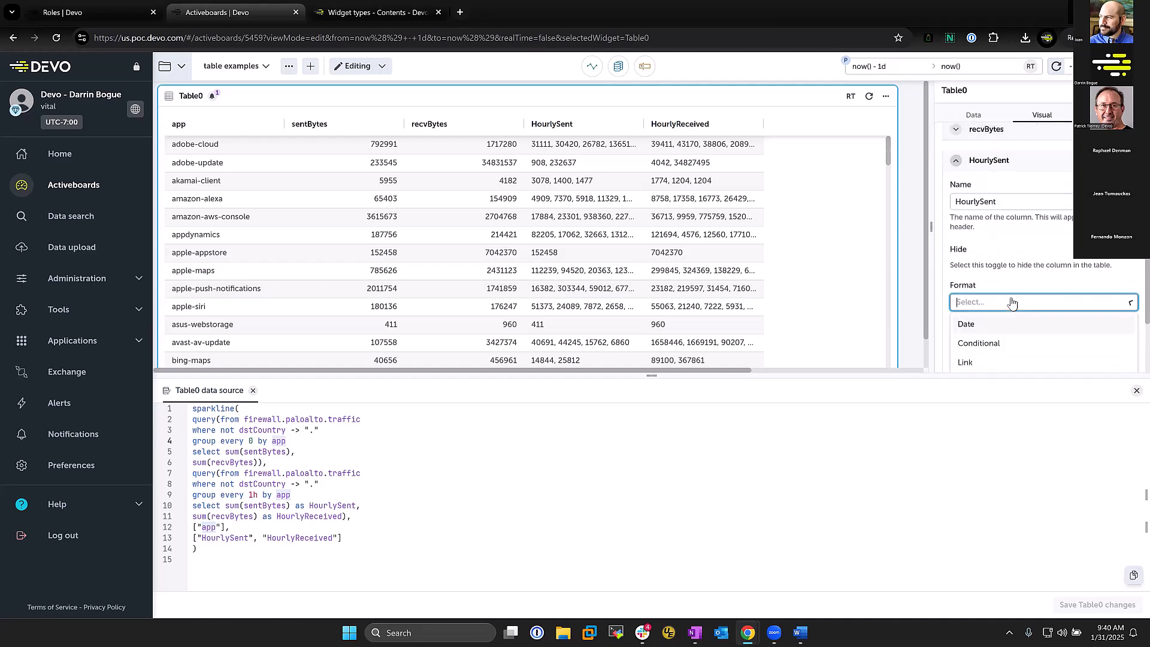
{"action": "left_click", "coordinate": [989, 341]}
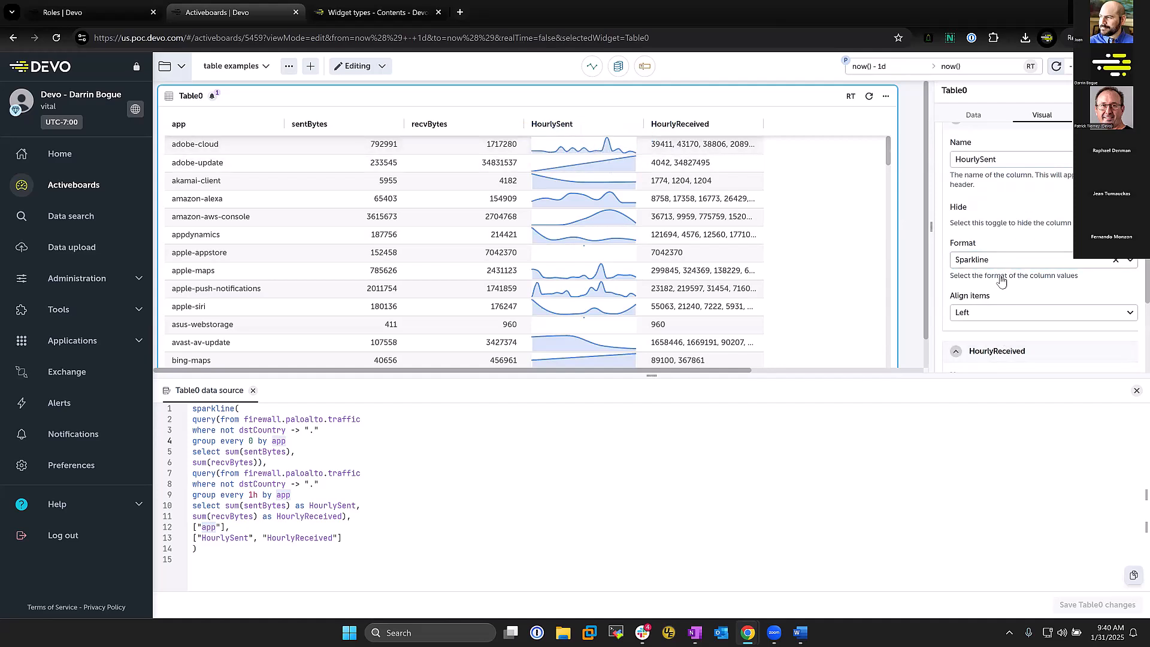
{"action": "left_click", "coordinate": [1004, 259]}
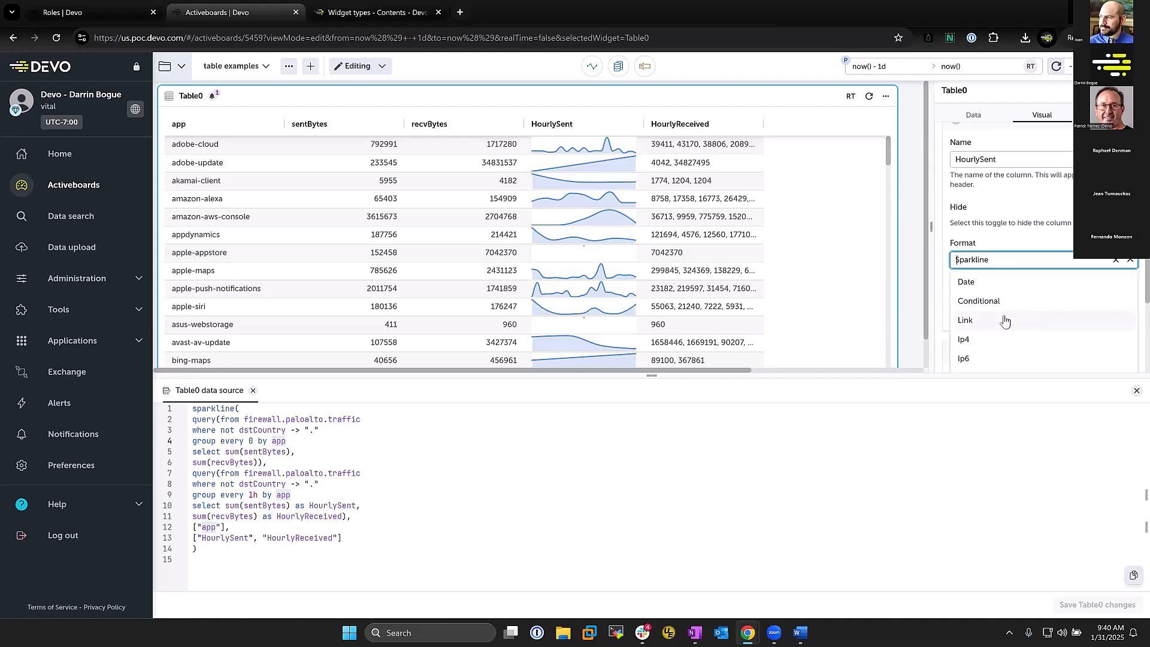
Set the HourlyReceived column's format to Column in Table0's visual properties.
{"action": "left_click", "coordinate": [1029, 244]}
{"action": "scroll", "coordinate": [1023, 295], "scroll_direction": "down", "scroll_amount": 3}
{"action": "scroll", "coordinate": [1025, 316], "scroll_direction": "down", "scroll_amount": 1}
{"action": "left_click", "coordinate": [1018, 291]}
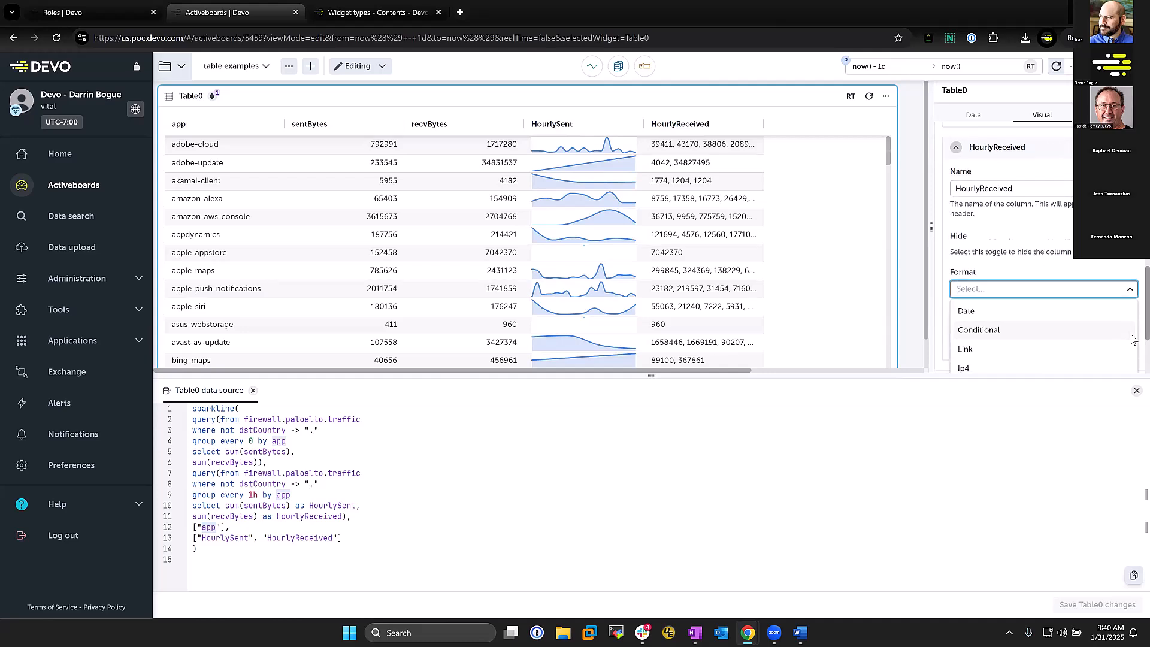
{"action": "scroll", "coordinate": [1130, 339], "scroll_direction": "down", "scroll_amount": 2}
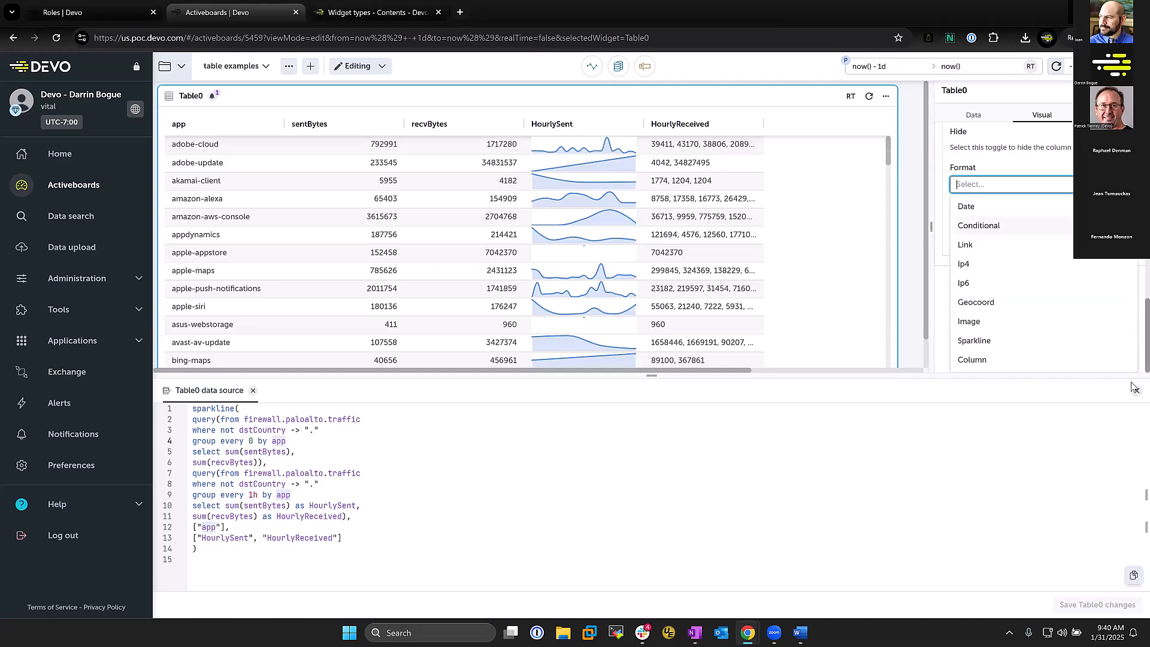
{"action": "left_click", "coordinate": [1006, 364]}
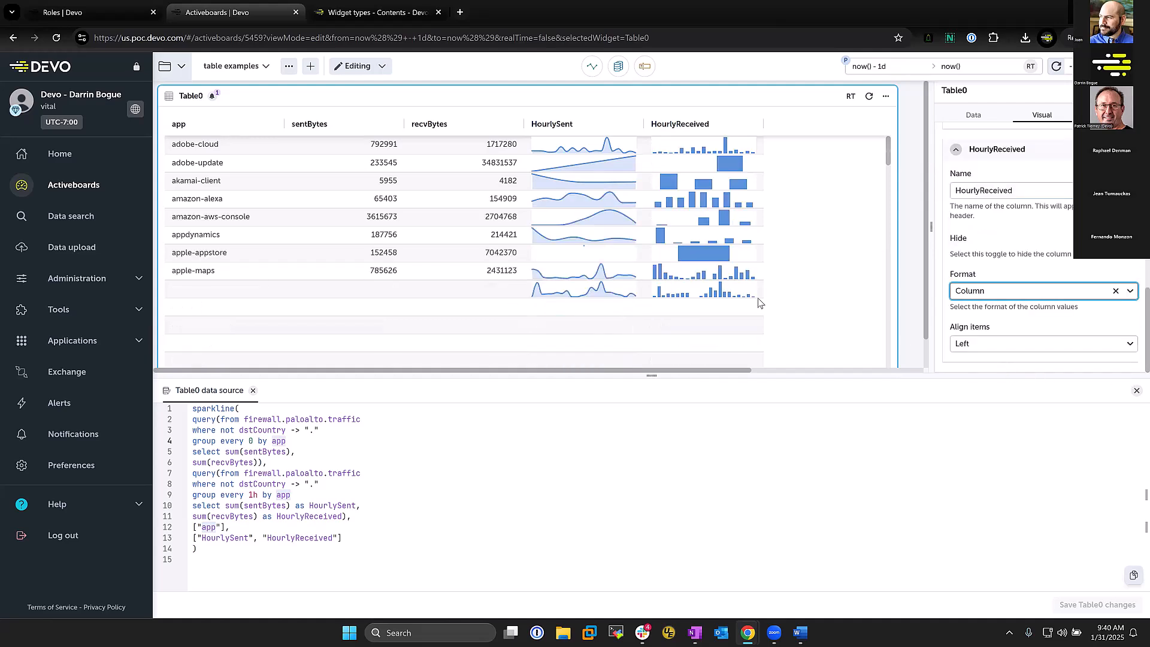
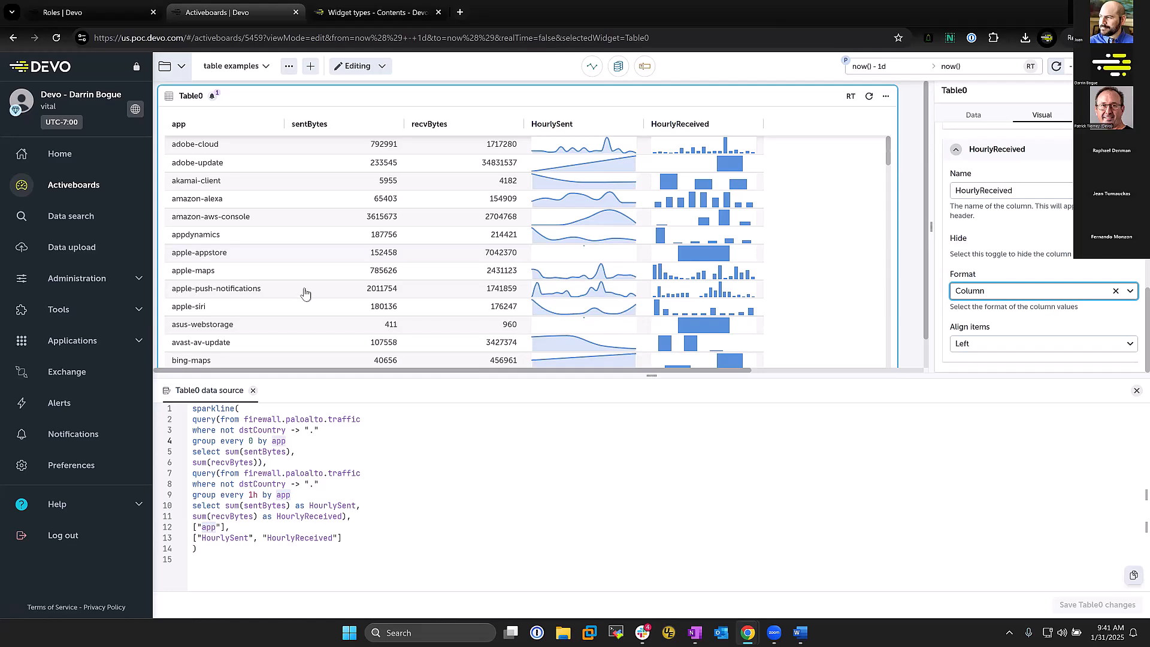
Set the sentBytes column's format to Conditional in Table0's visual properties.
{"action": "scroll", "coordinate": [1024, 252], "scroll_direction": "up", "scroll_amount": 5}
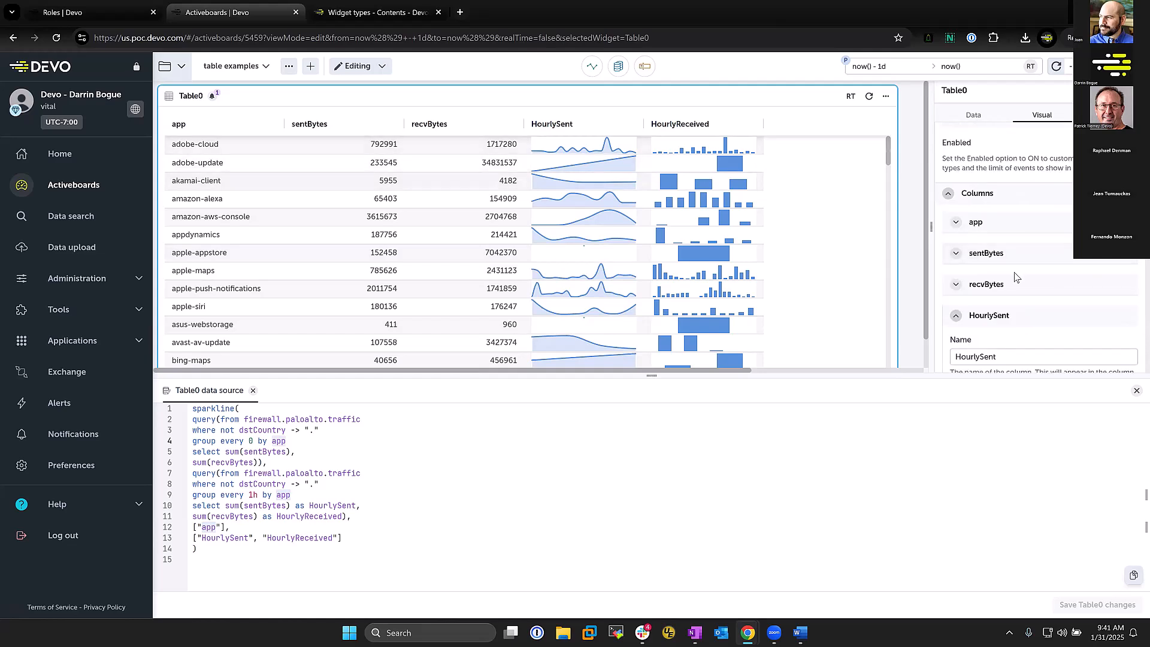
{"action": "left_click", "coordinate": [956, 256]}
{"action": "scroll", "coordinate": [1061, 268], "scroll_direction": "down", "scroll_amount": 2}
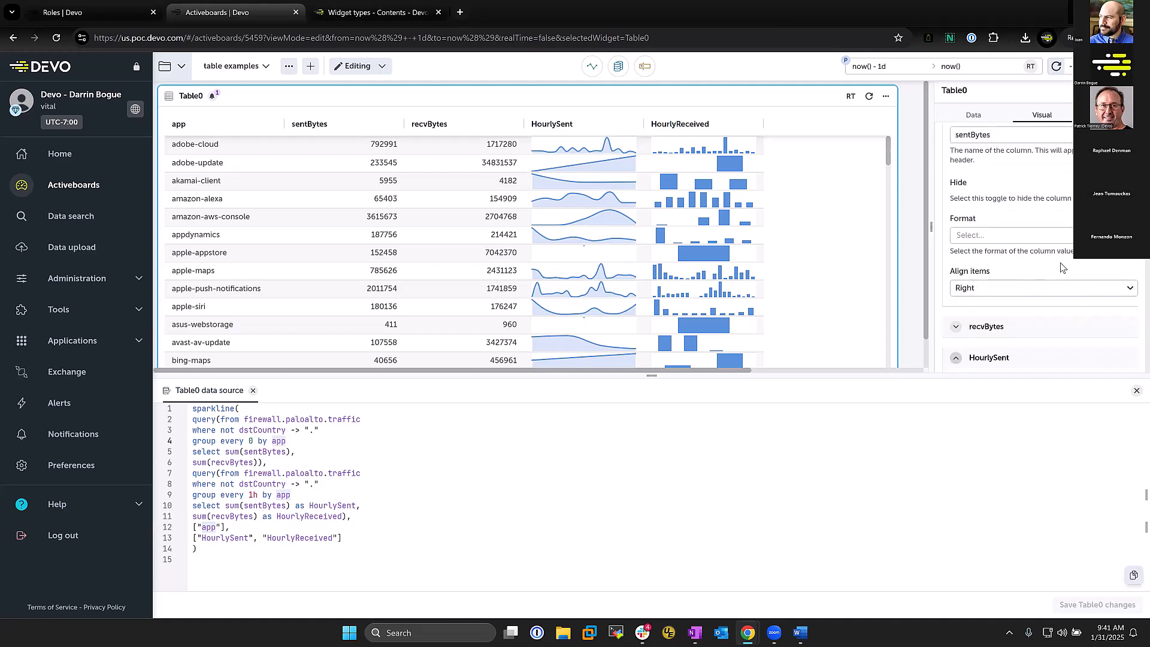
{"action": "left_click", "coordinate": [1061, 240]}
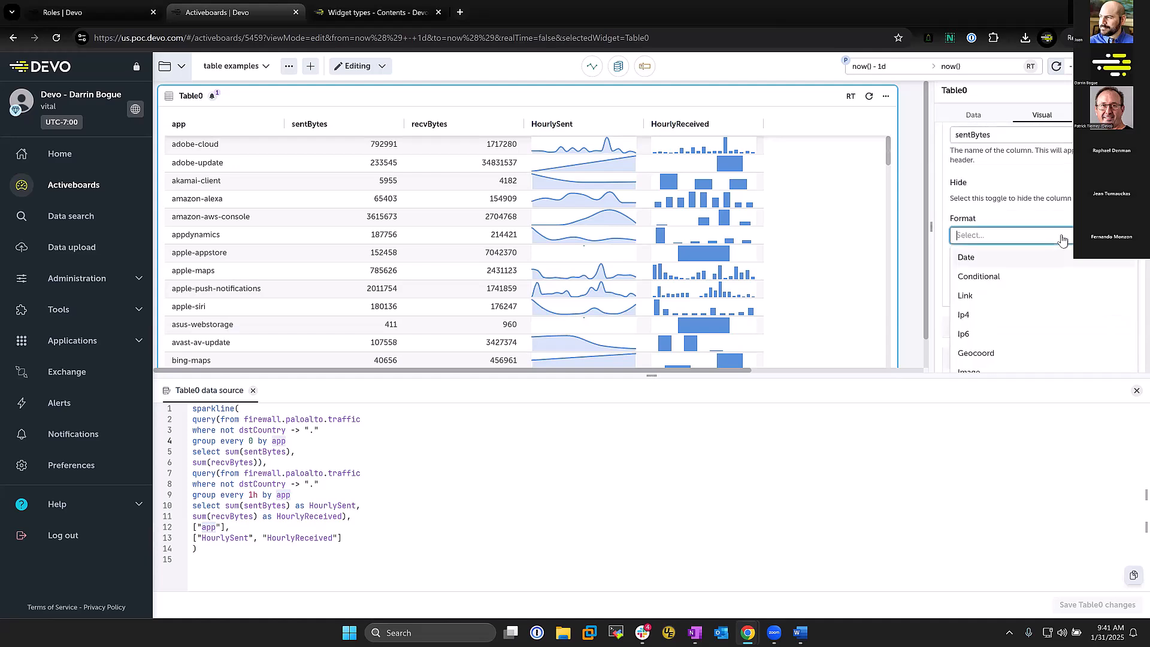
{"action": "left_click", "coordinate": [1008, 276]}
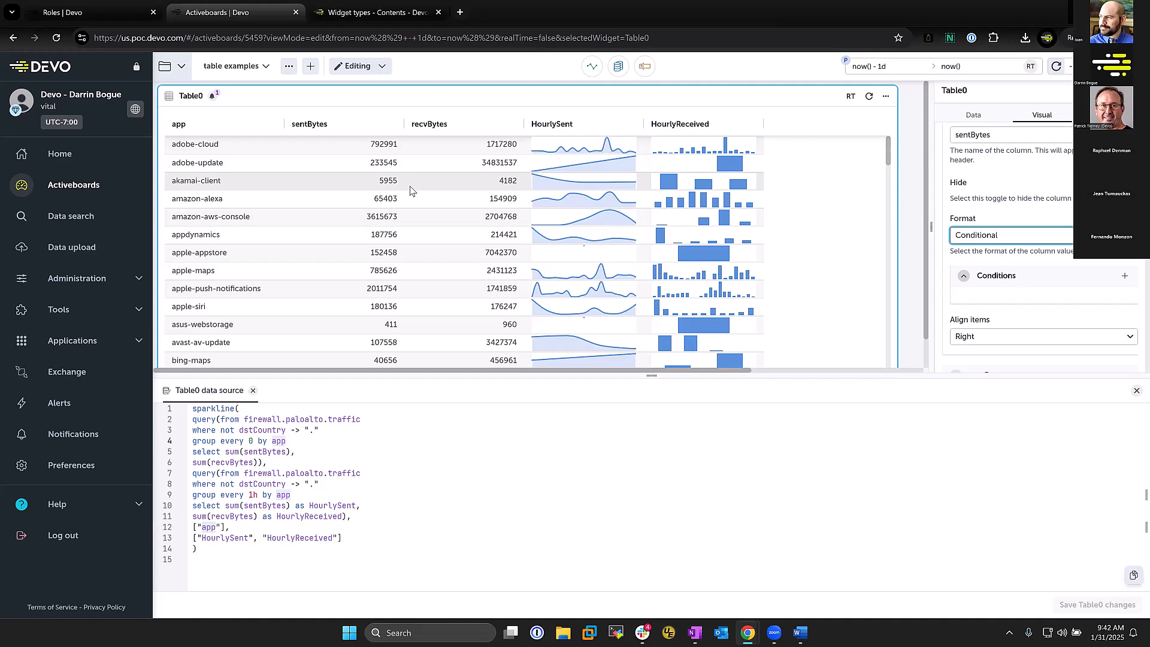
Add a condition to the sentBytes column with the operator > and the value 200000.
{"action": "left_click", "coordinate": [1124, 276]}
{"action": "scroll", "coordinate": [1085, 297], "scroll_direction": "down", "scroll_amount": 2}
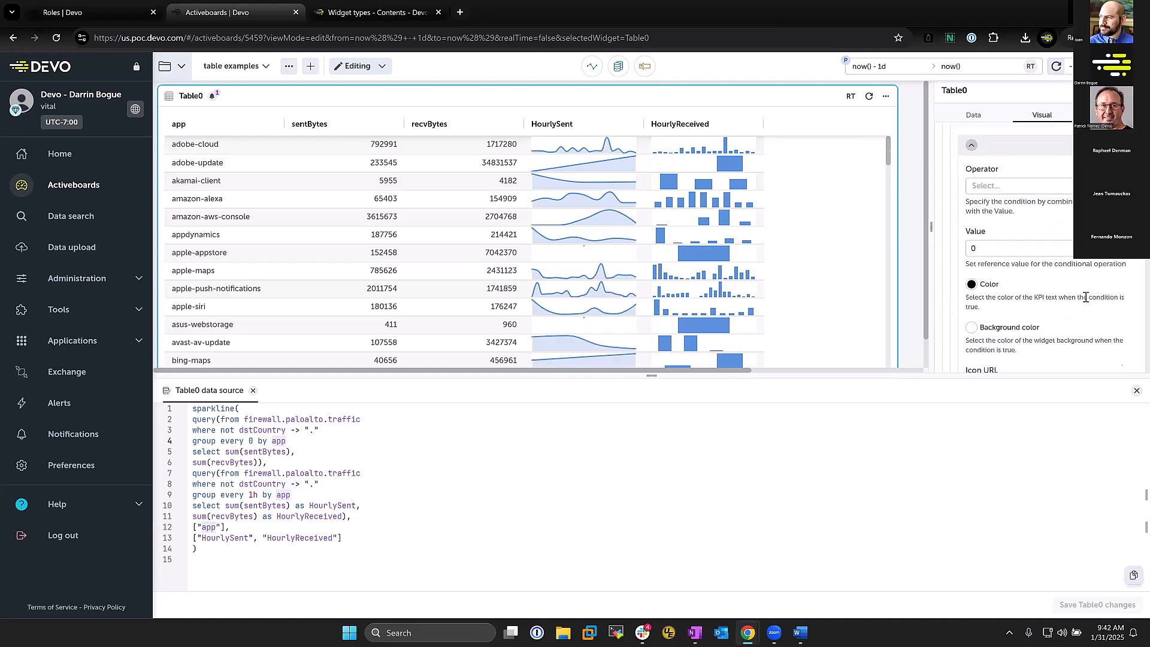
{"action": "left_click", "coordinate": [1084, 187]}
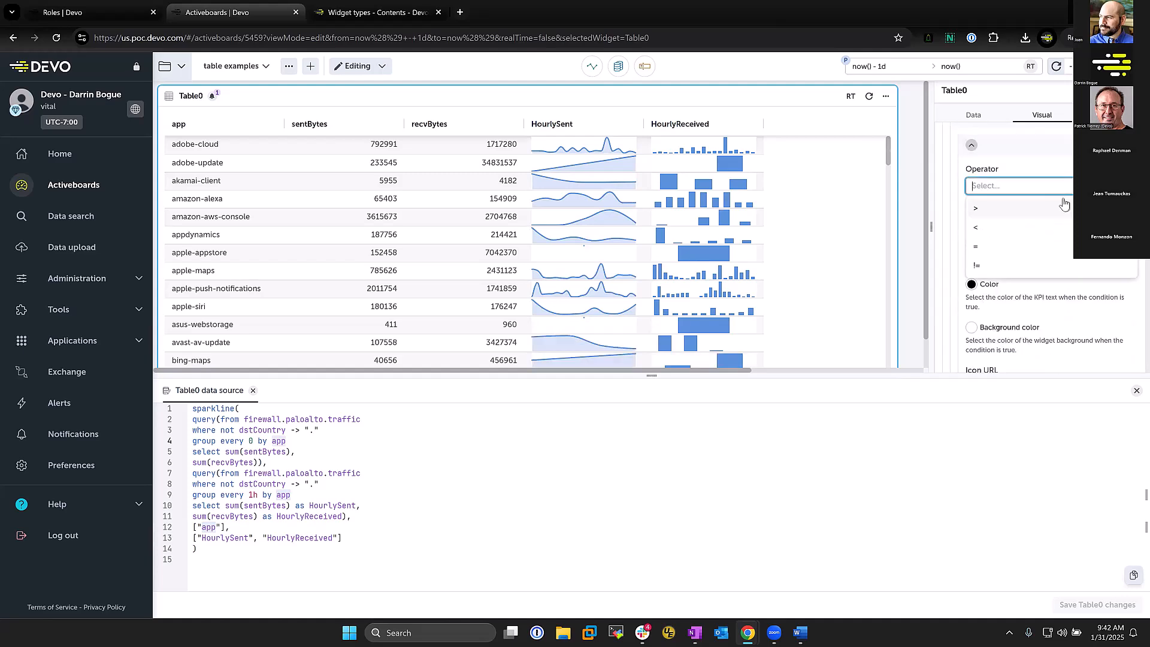
{"action": "left_click", "coordinate": [1006, 209]}
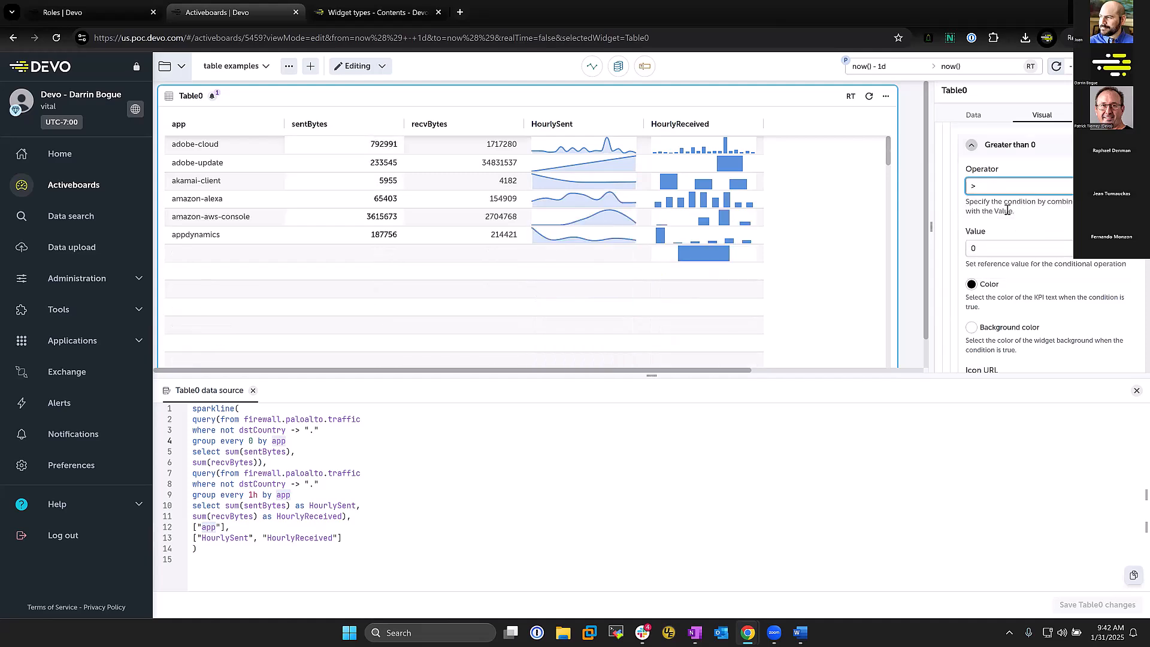
{"action": "left_click", "coordinate": [1003, 247]}
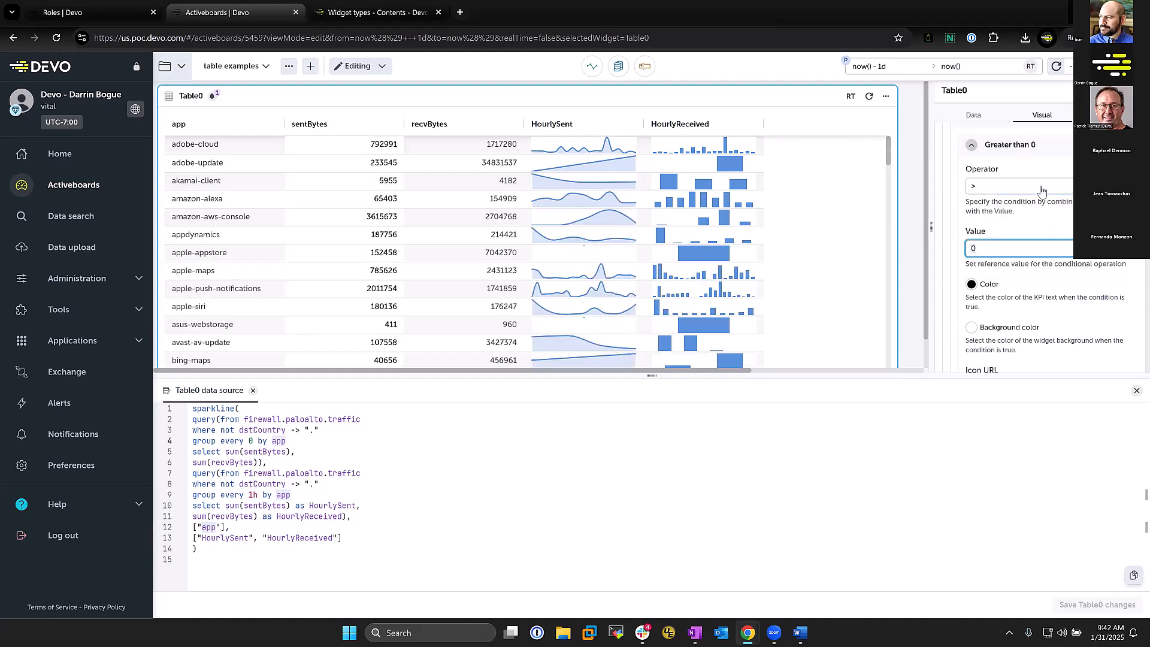
{"action": "type", "text": "200000"}
Give the sentBytes condition a red text color (D0021B) and a yellow background color (F8E71C).
{"action": "left_click", "coordinate": [972, 286]}
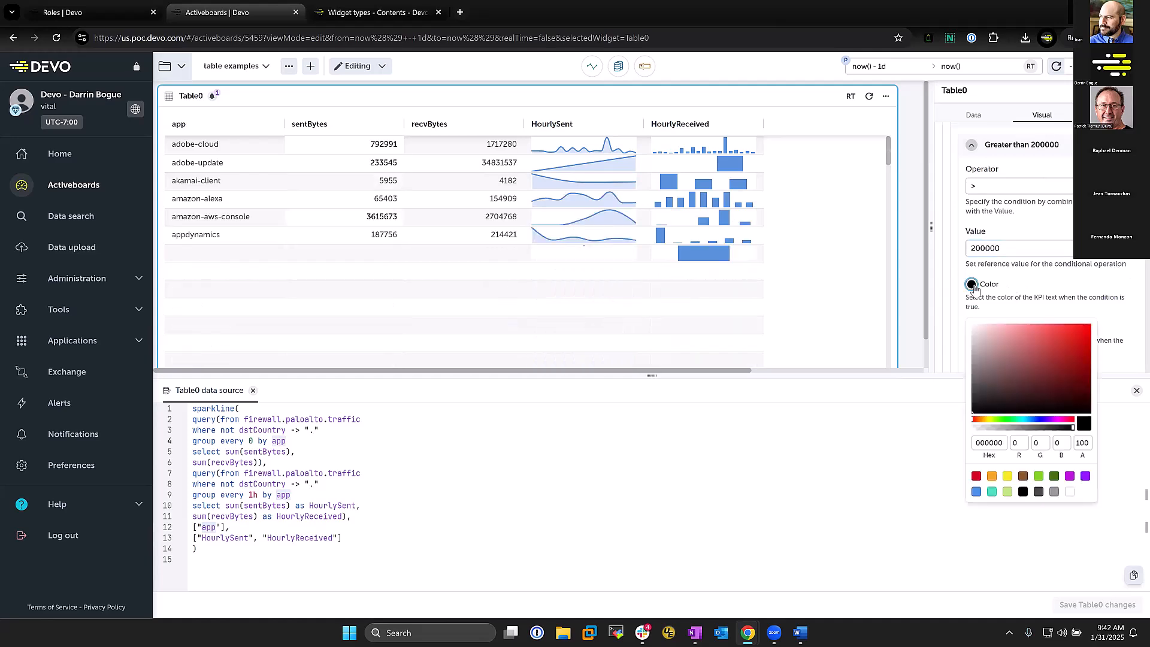
{"action": "left_click", "coordinate": [974, 477]}
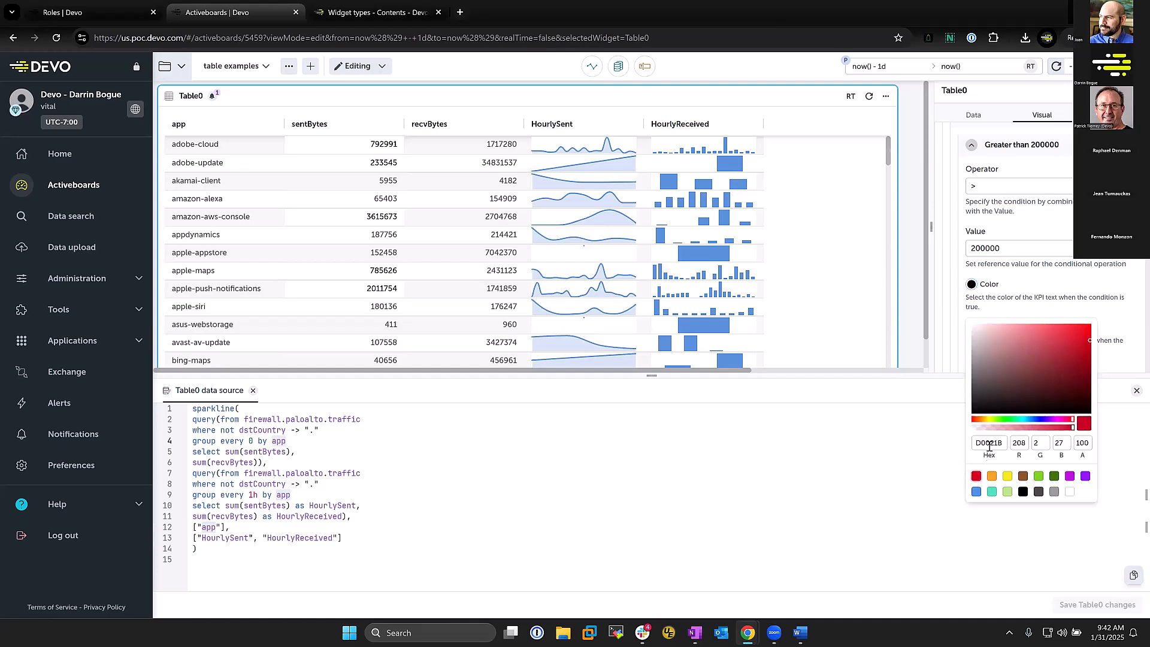
{"action": "left_click", "coordinate": [1109, 308]}
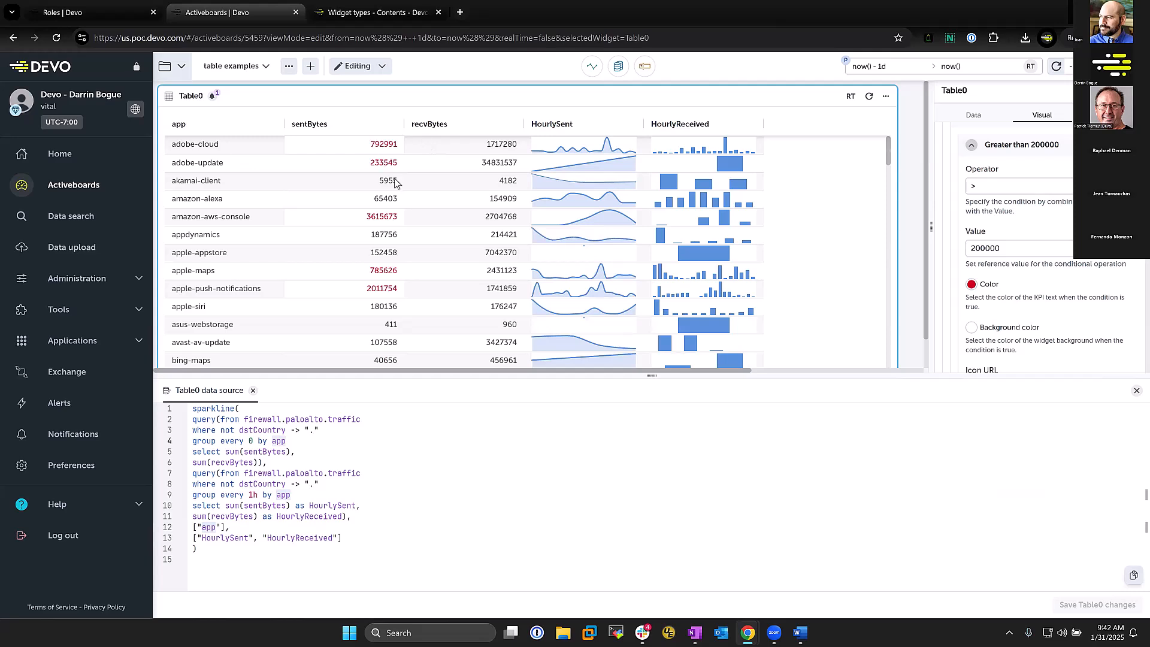
{"action": "left_click", "coordinate": [971, 328]}
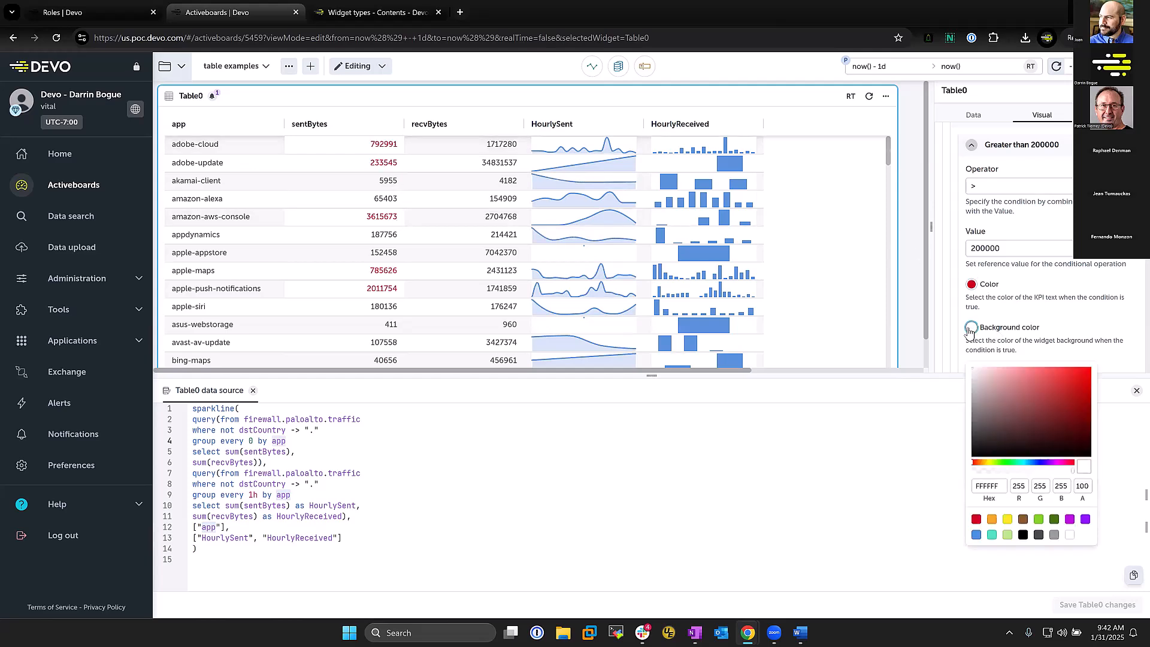
{"action": "left_click", "coordinate": [1007, 519]}
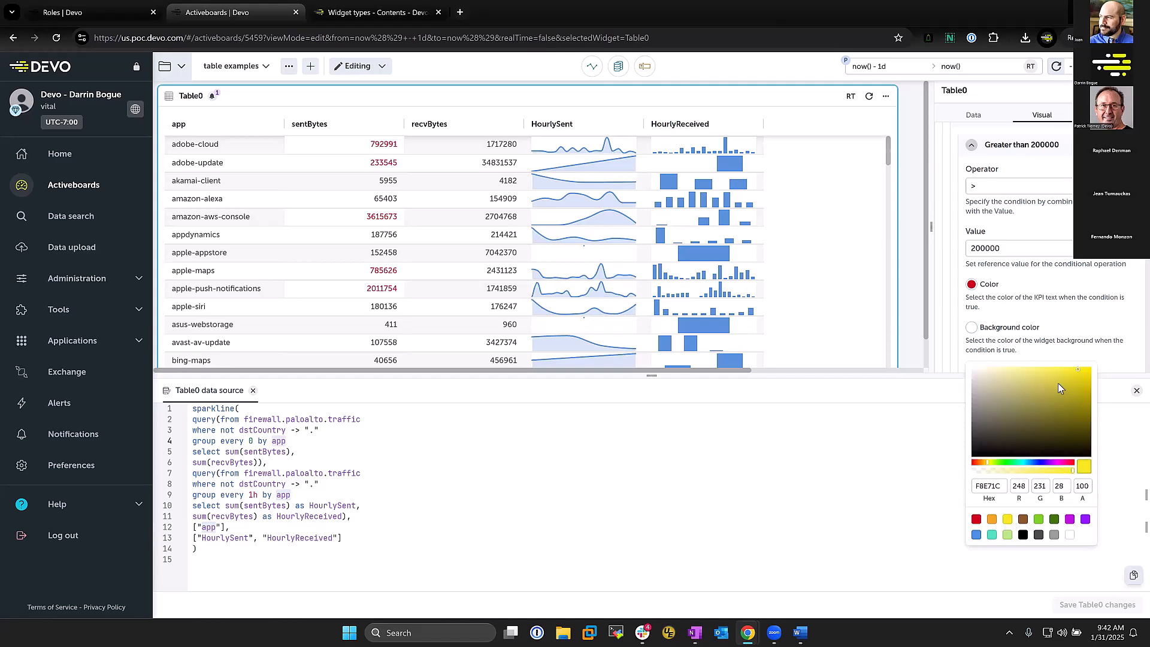
{"action": "left_click", "coordinate": [1114, 317]}
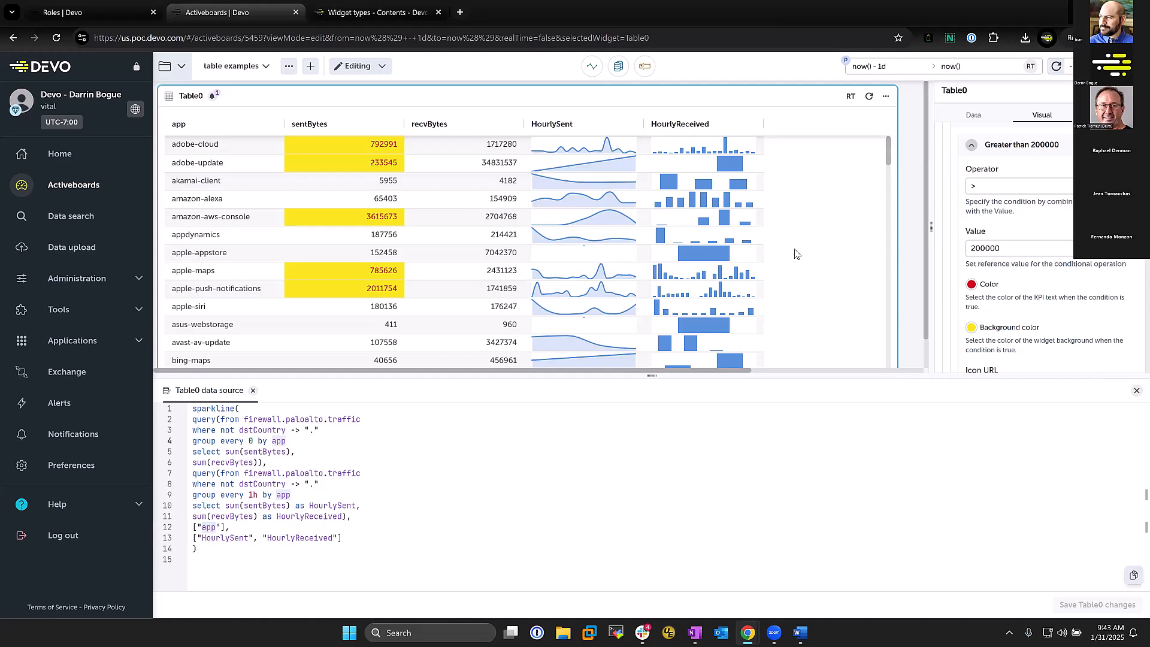
{"action": "scroll", "coordinate": [807, 218], "scroll_direction": "down", "scroll_amount": 1}
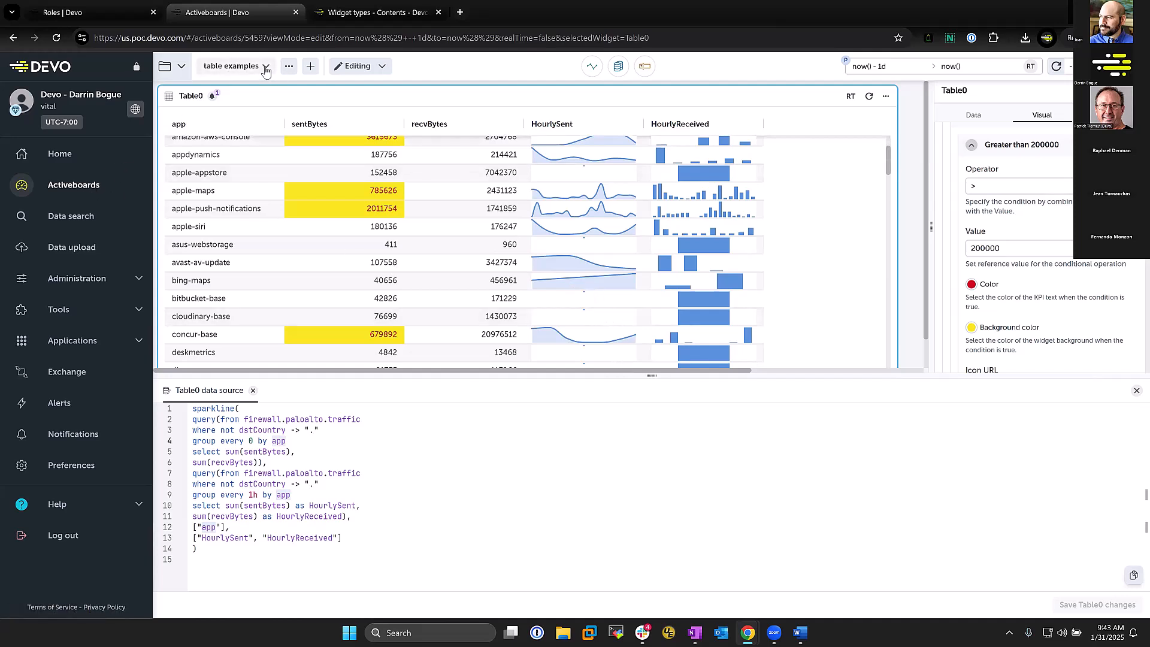
Open the Additional Examples activeboard and close the Activeboard manager.
{"action": "left_click", "coordinate": [180, 66]}
{"action": "scroll", "coordinate": [237, 191], "scroll_direction": "up", "scroll_amount": 5}
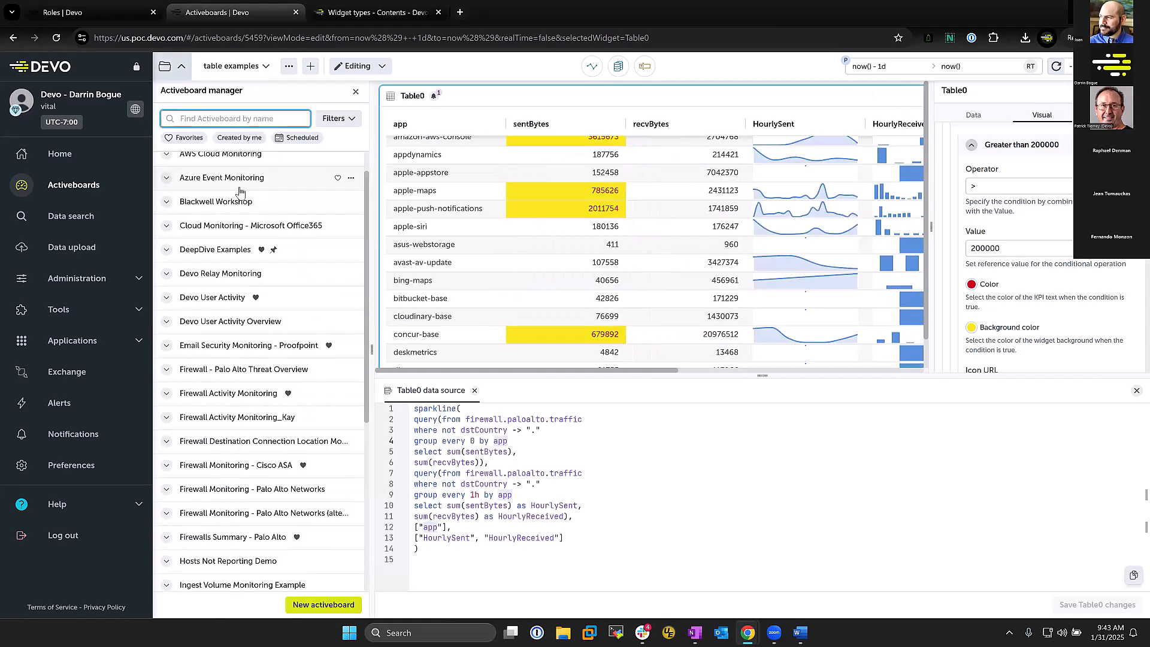
{"action": "left_click", "coordinate": [235, 170]}
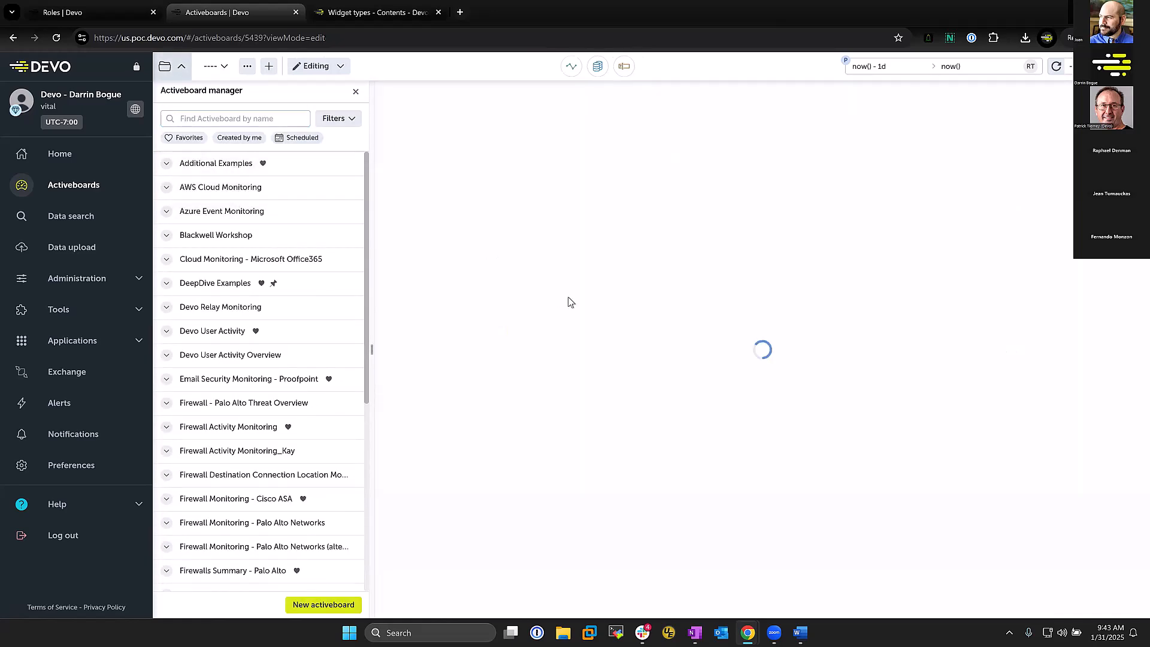
{"action": "left_click", "coordinate": [357, 93]}
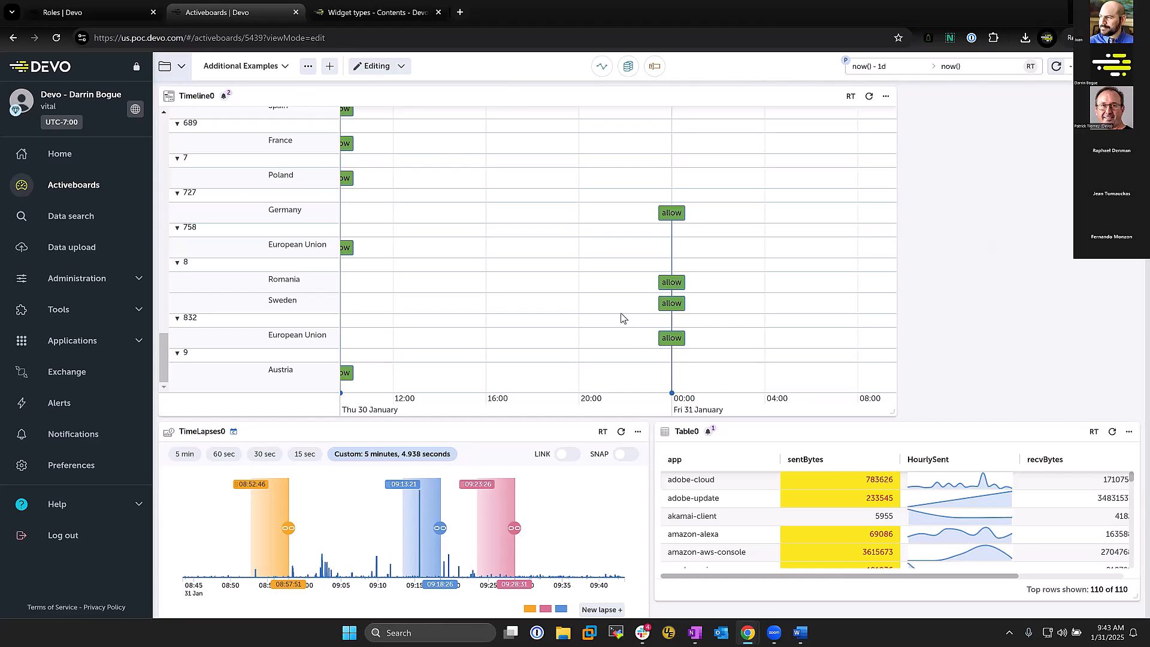
Examine the allow and deny events by count and country along Timeline0's time axis.
{"action": "scroll", "coordinate": [558, 266], "scroll_direction": "up", "scroll_amount": 2}
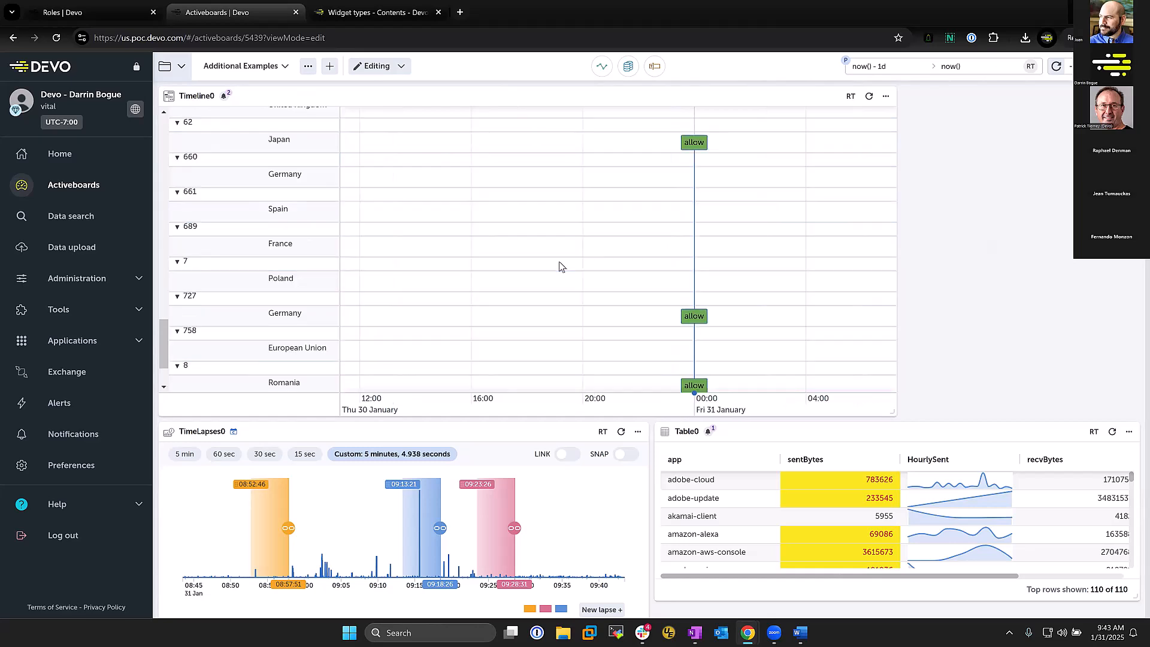
{"action": "scroll", "coordinate": [559, 266], "scroll_direction": "up", "scroll_amount": 2}
{"action": "scroll", "coordinate": [559, 261], "scroll_direction": "up", "scroll_amount": 2}
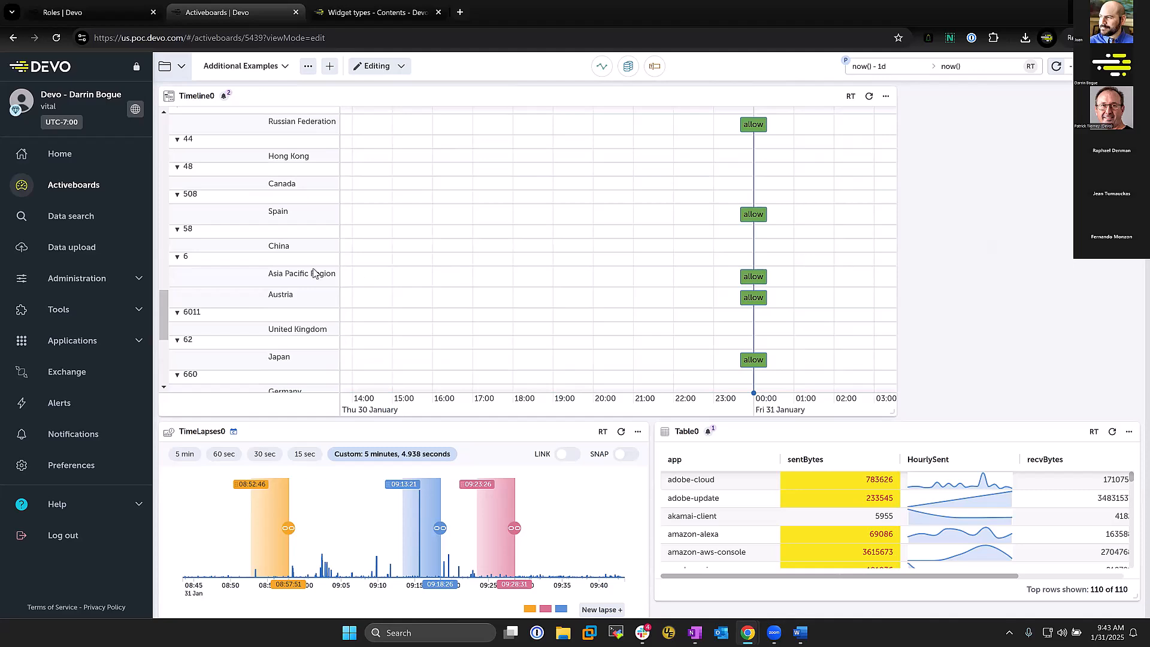
{"action": "scroll", "coordinate": [285, 279], "scroll_direction": "up", "scroll_amount": 2}
{"action": "scroll", "coordinate": [286, 278], "scroll_direction": "up", "scroll_amount": 3}
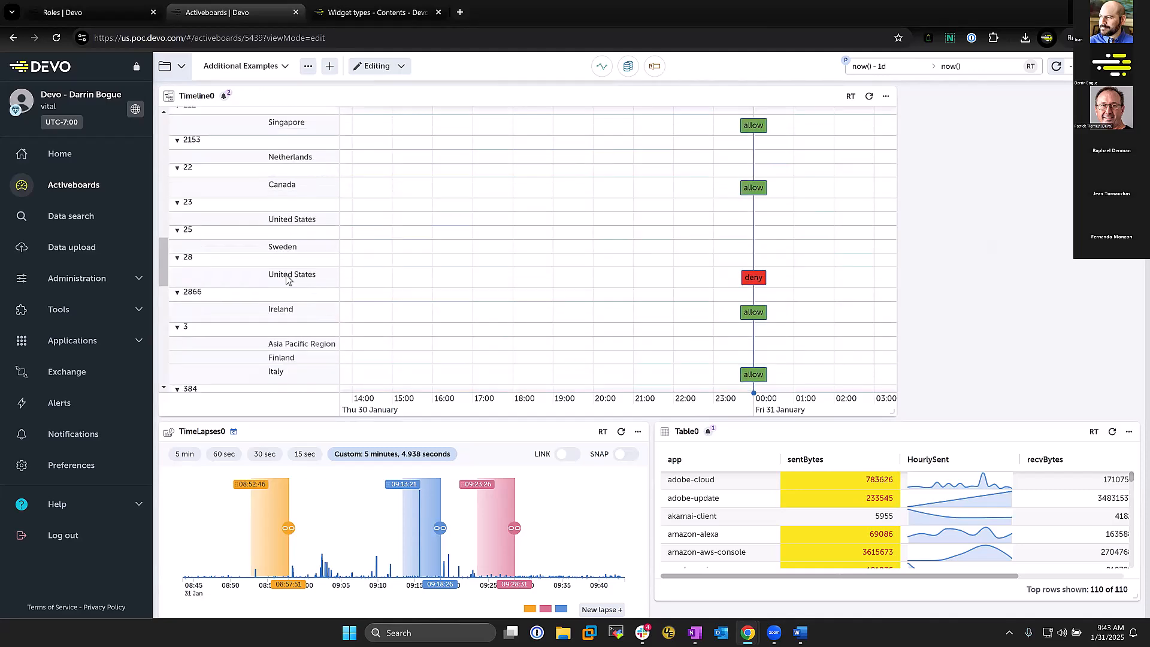
{"action": "scroll", "coordinate": [287, 278], "scroll_direction": "down", "scroll_amount": 2}
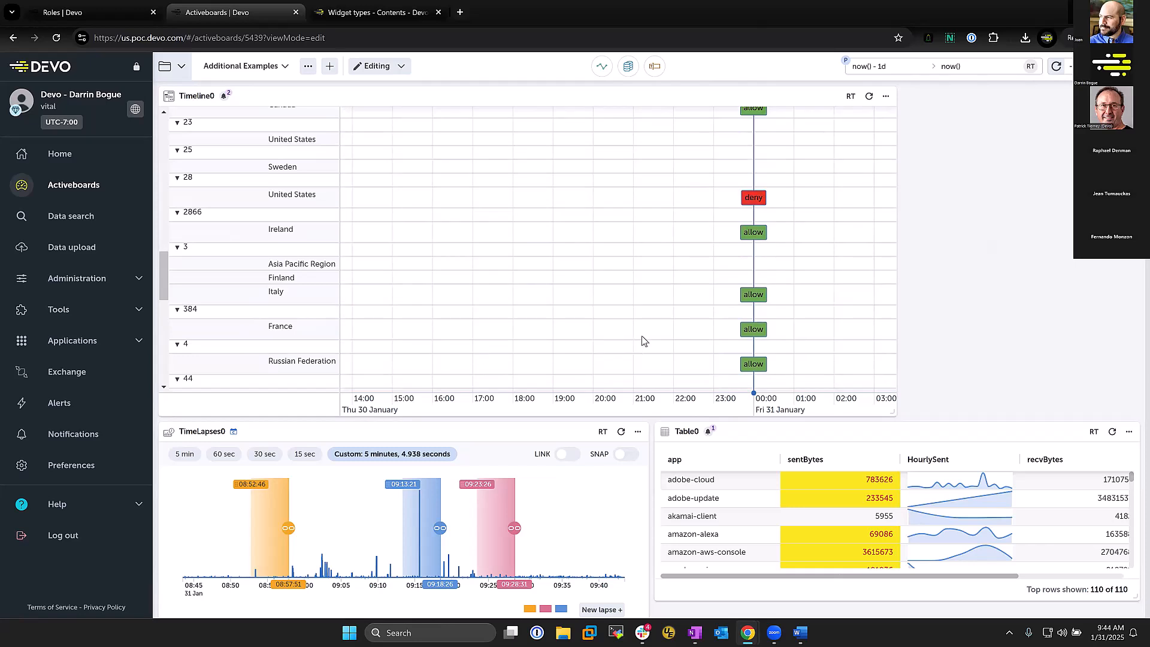
{"action": "left_click_drag", "start_coordinate": [642, 335], "coordinate": [372, 338]}
{"action": "left_click_drag", "start_coordinate": [495, 288], "coordinate": [753, 290]}
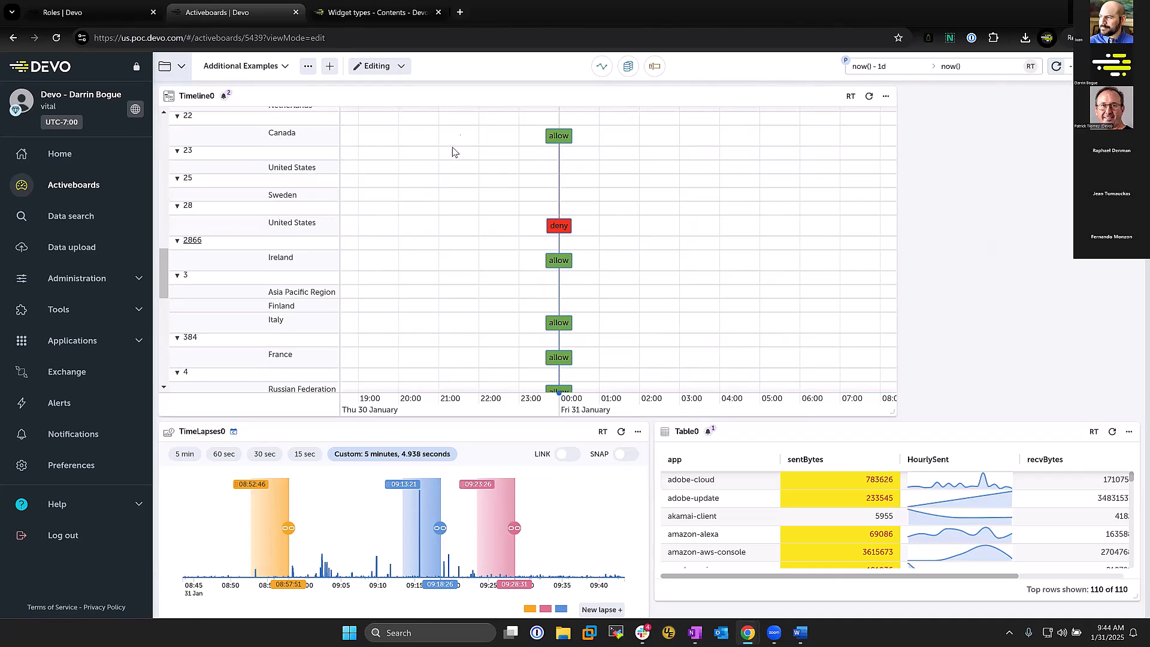
Open Timeline0's data source for editing and examine the hex colors in its fontColor and backroundcolor expressions.
{"action": "left_click", "coordinate": [452, 93]}
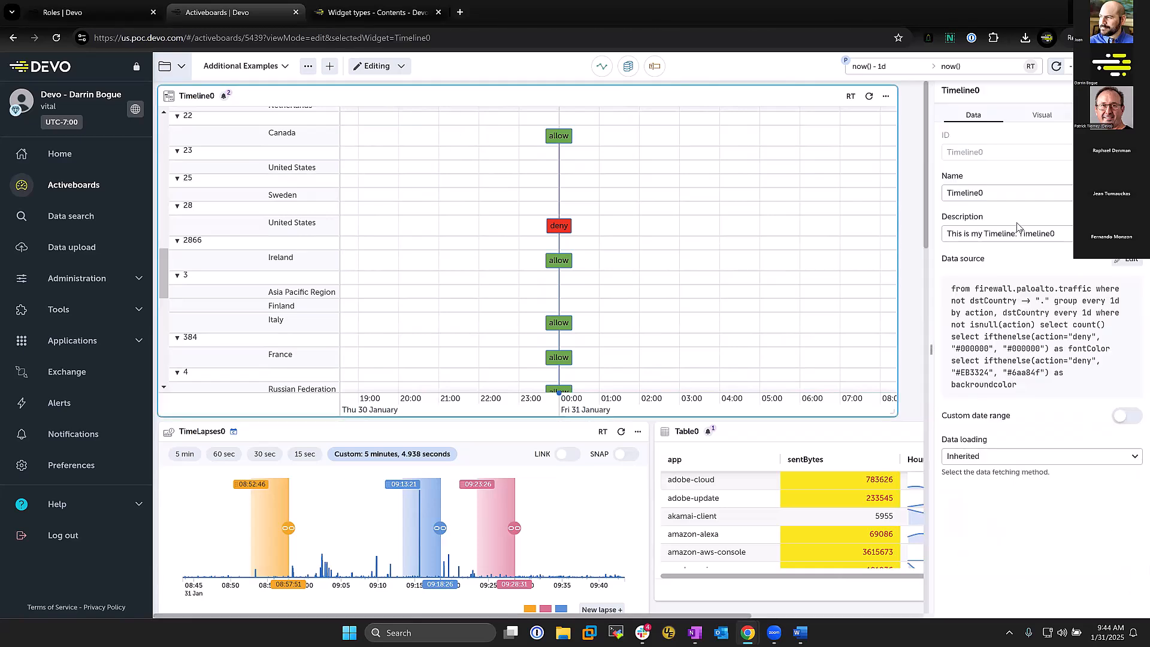
{"action": "left_click", "coordinate": [1124, 259]}
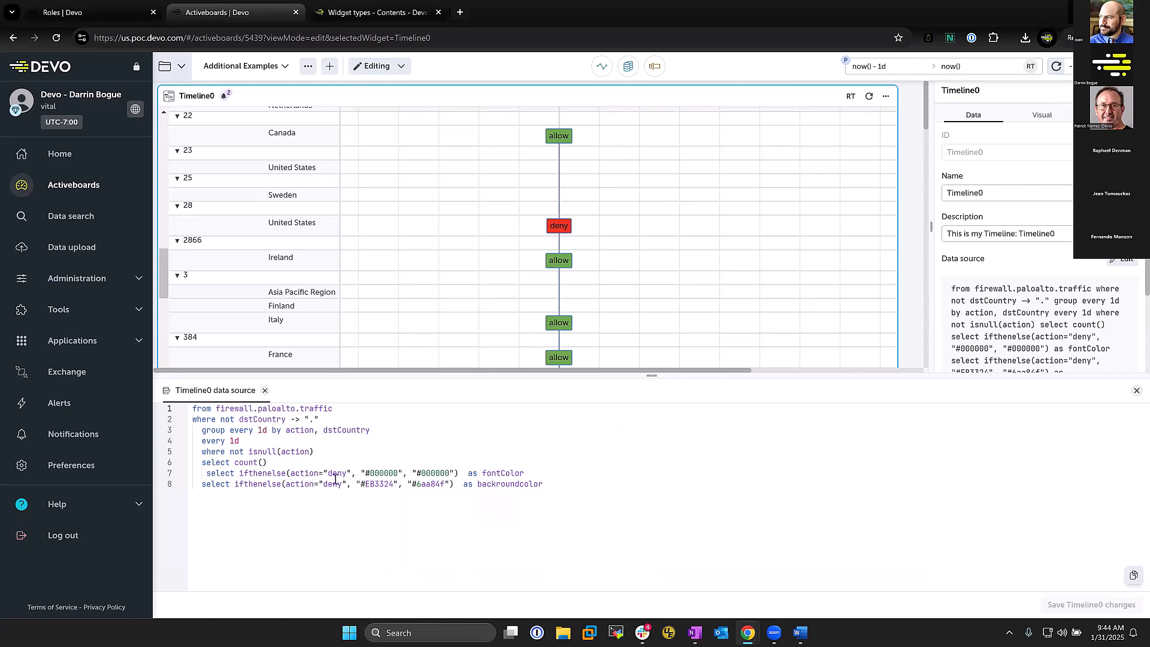
{"action": "left_click", "coordinate": [376, 473]}
{"action": "left_click", "coordinate": [374, 484]}
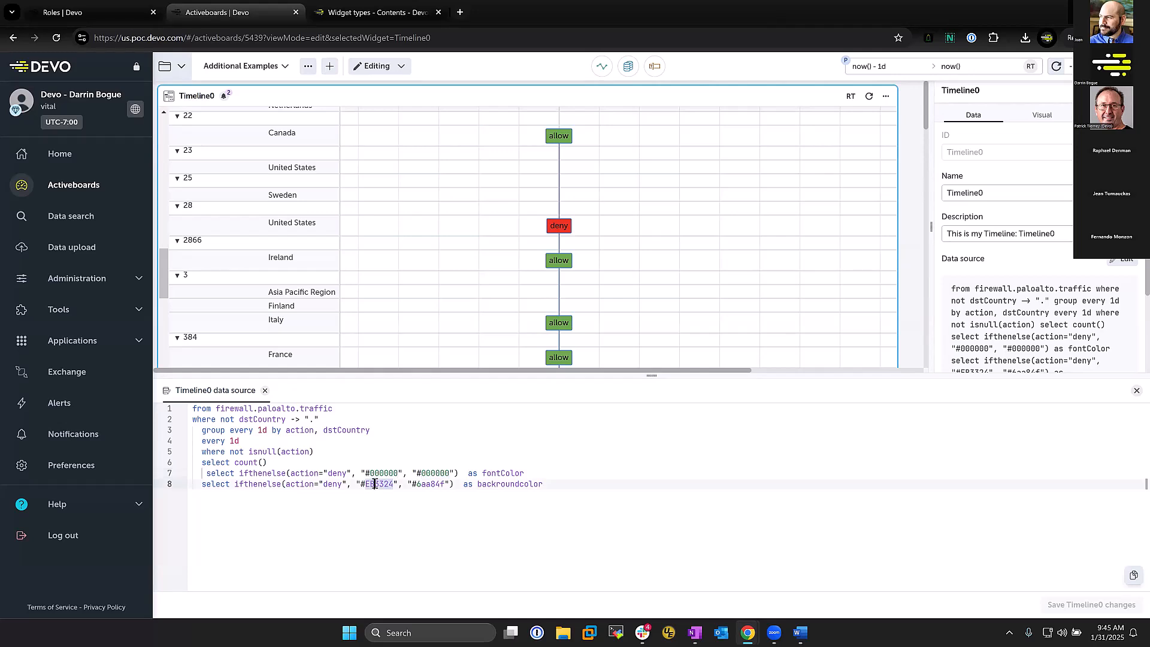
{"action": "left_click", "coordinate": [424, 483]}
Examine Timeline0's visual field mappings and the color field choices in its item customization.
{"action": "left_click", "coordinate": [1042, 115]}
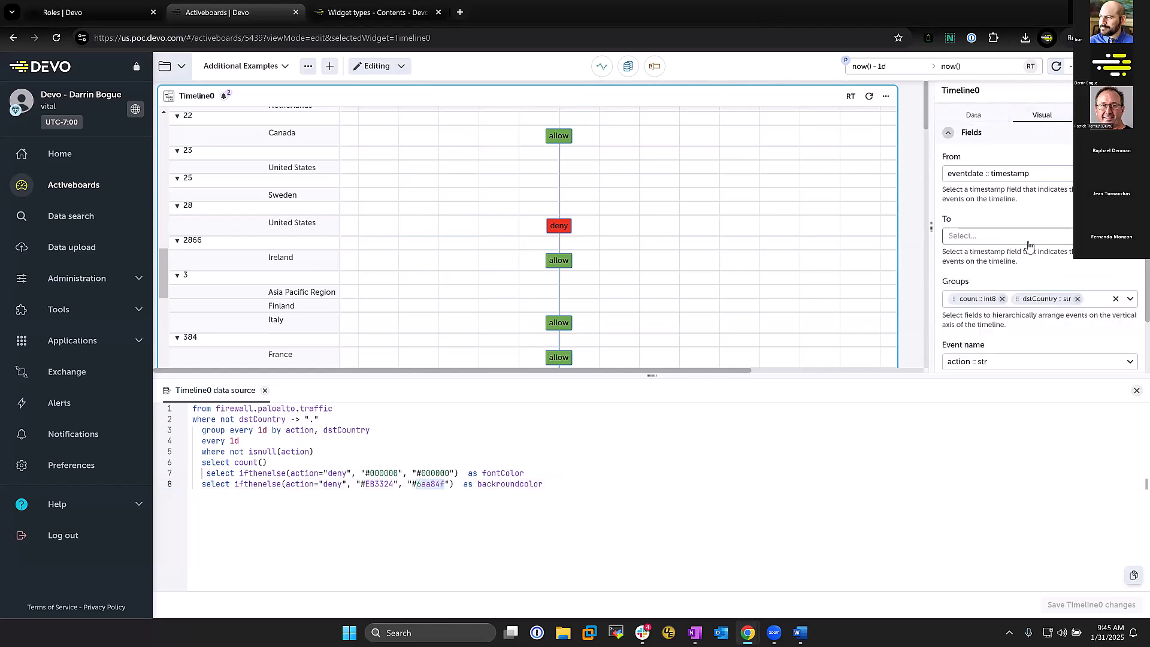
{"action": "scroll", "coordinate": [1028, 245], "scroll_direction": "down", "scroll_amount": 1}
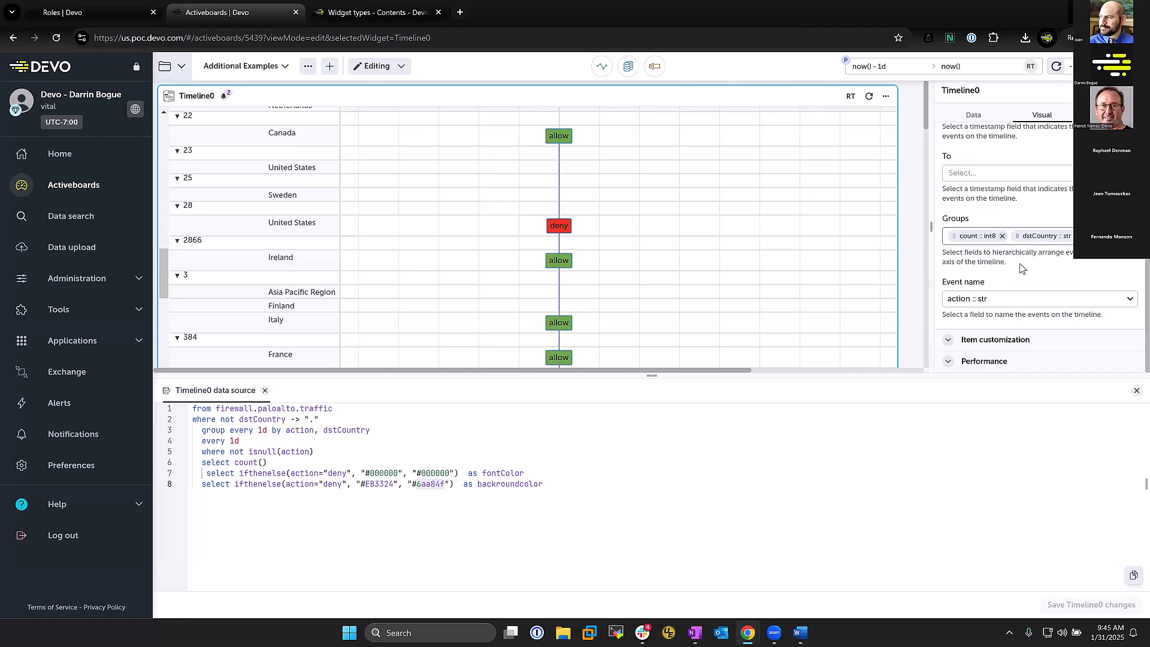
{"action": "left_click", "coordinate": [951, 339]}
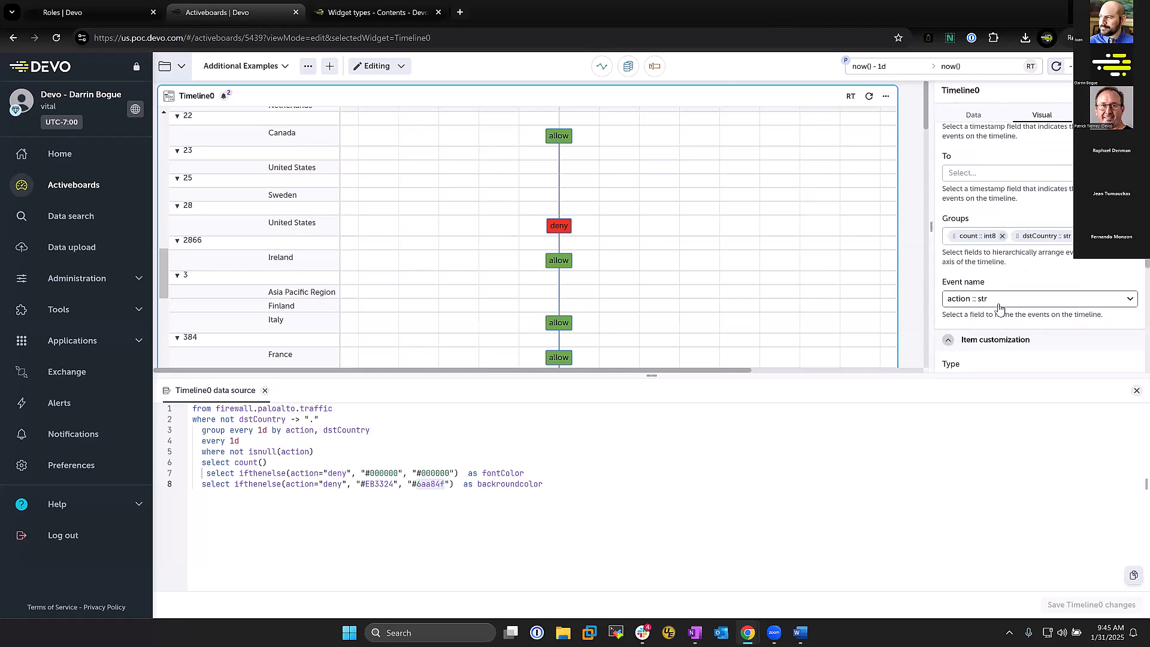
{"action": "scroll", "coordinate": [999, 308], "scroll_direction": "down", "scroll_amount": 4}
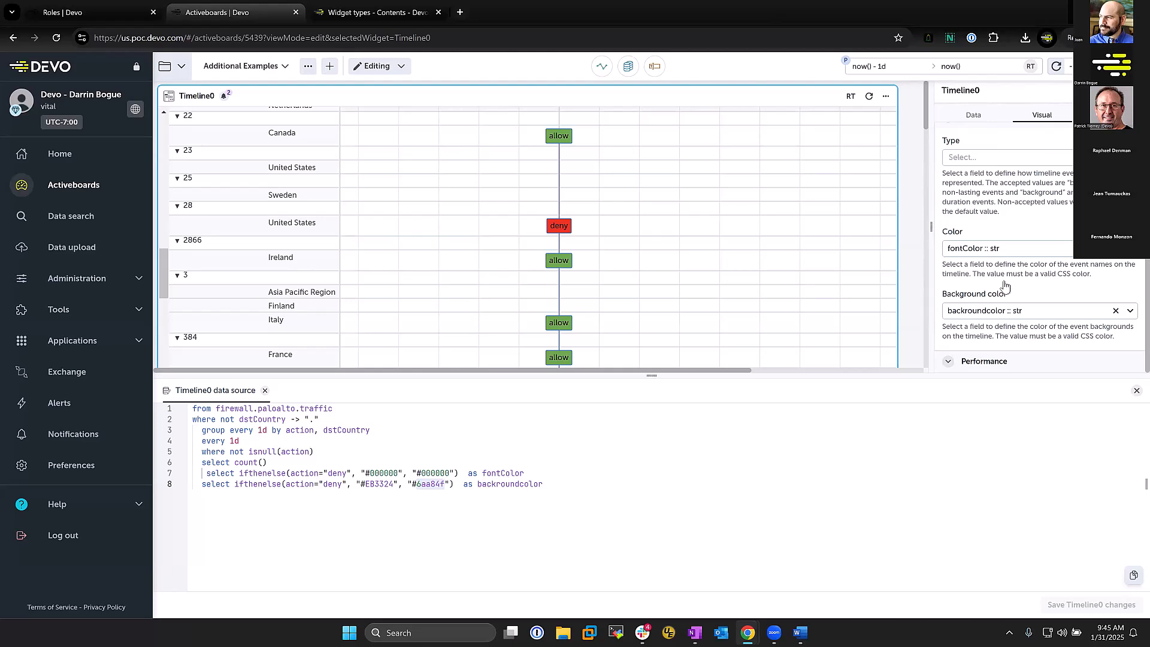
{"action": "left_click", "coordinate": [988, 247]}
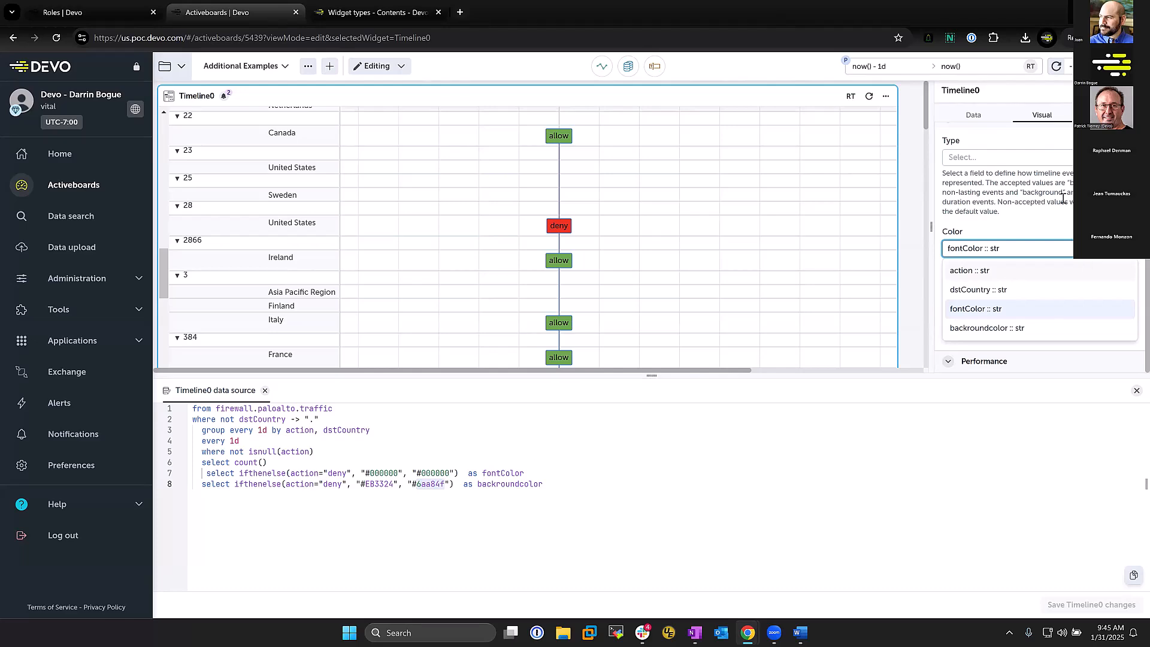
Examine the background color field choices in Timeline0's item customization.
{"action": "left_click", "coordinate": [1061, 233]}
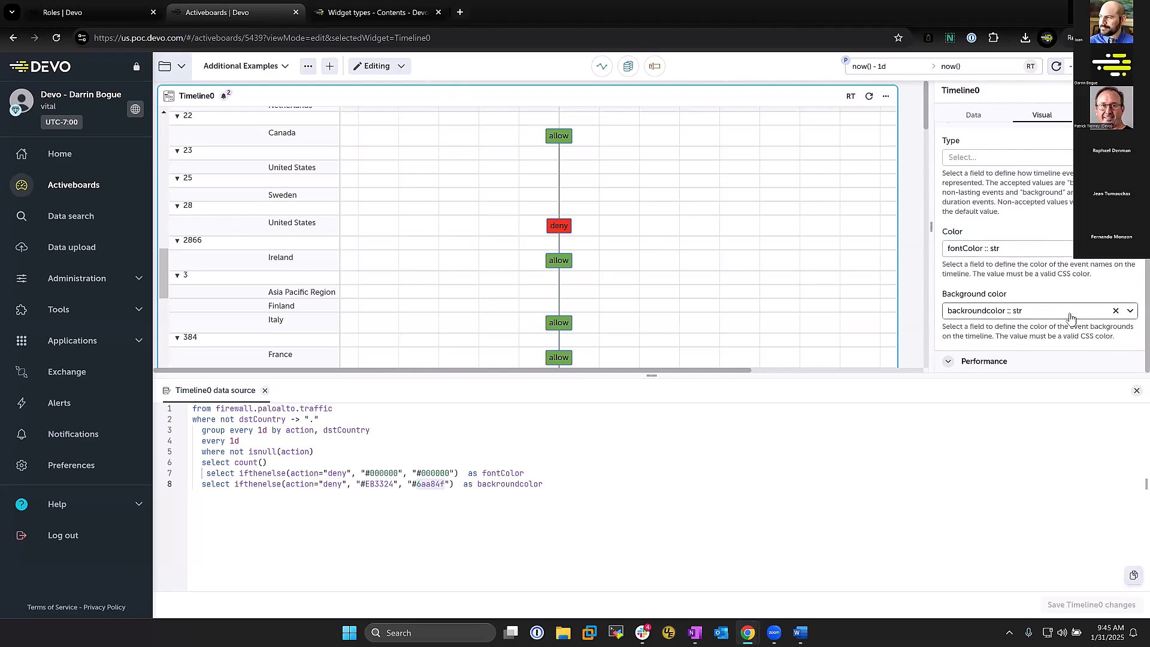
{"action": "left_click", "coordinate": [1107, 313]}
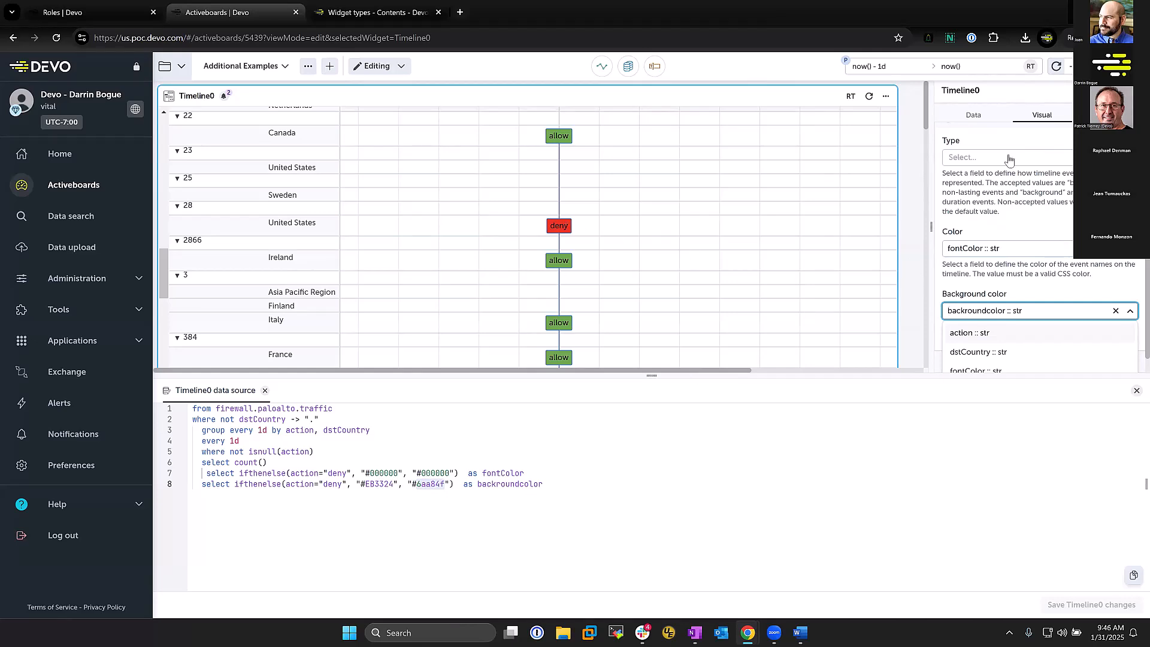
{"action": "scroll", "coordinate": [588, 226], "scroll_direction": "down", "scroll_amount": 3}
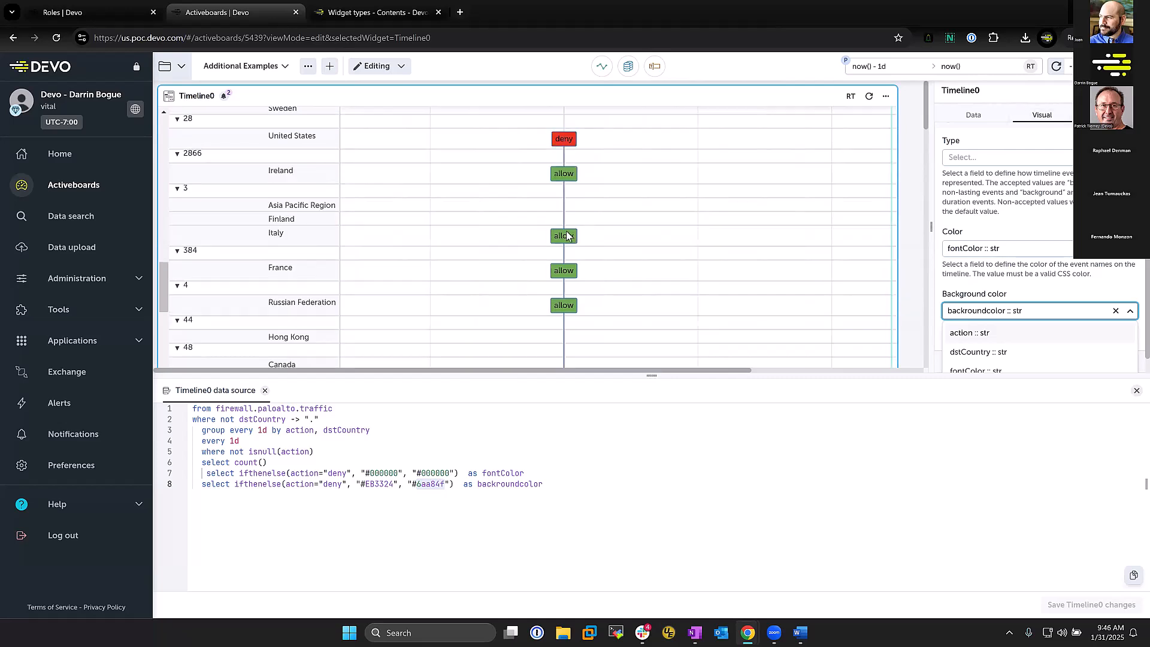
Collapse the 10 count group near the start of Timeline0.
{"action": "scroll", "coordinate": [261, 217], "scroll_direction": "up", "scroll_amount": 8}
{"action": "scroll", "coordinate": [277, 217], "scroll_direction": "up", "scroll_amount": 10}
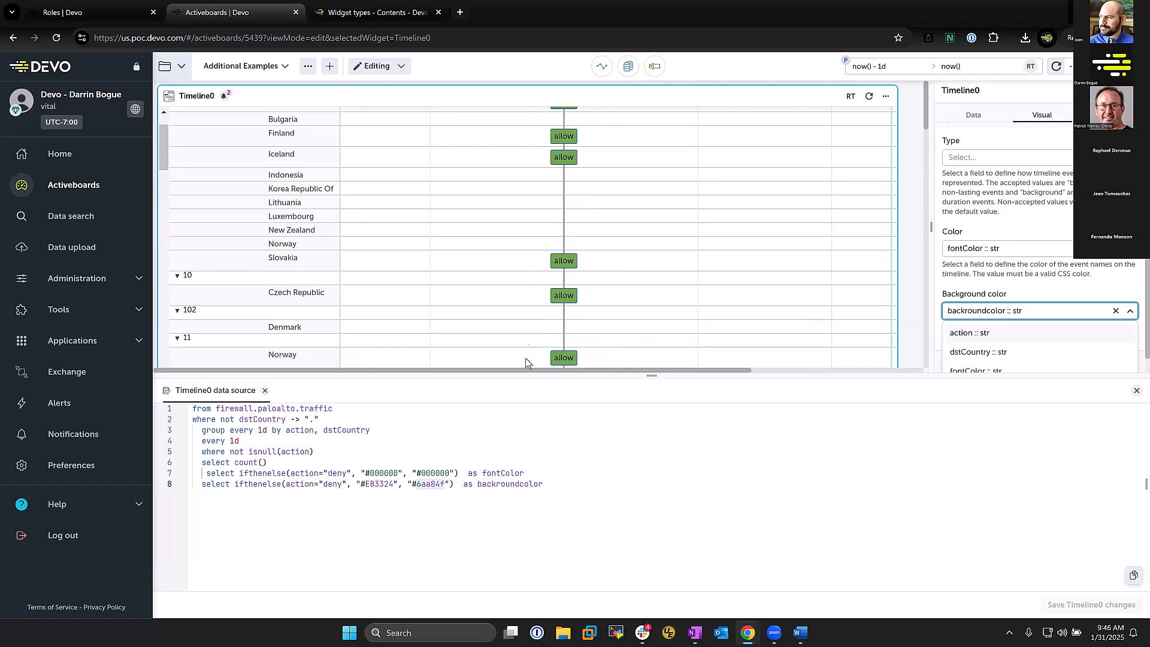
{"action": "left_click_drag", "start_coordinate": [534, 368], "coordinate": [565, 375]}
{"action": "left_click", "coordinate": [166, 113]}
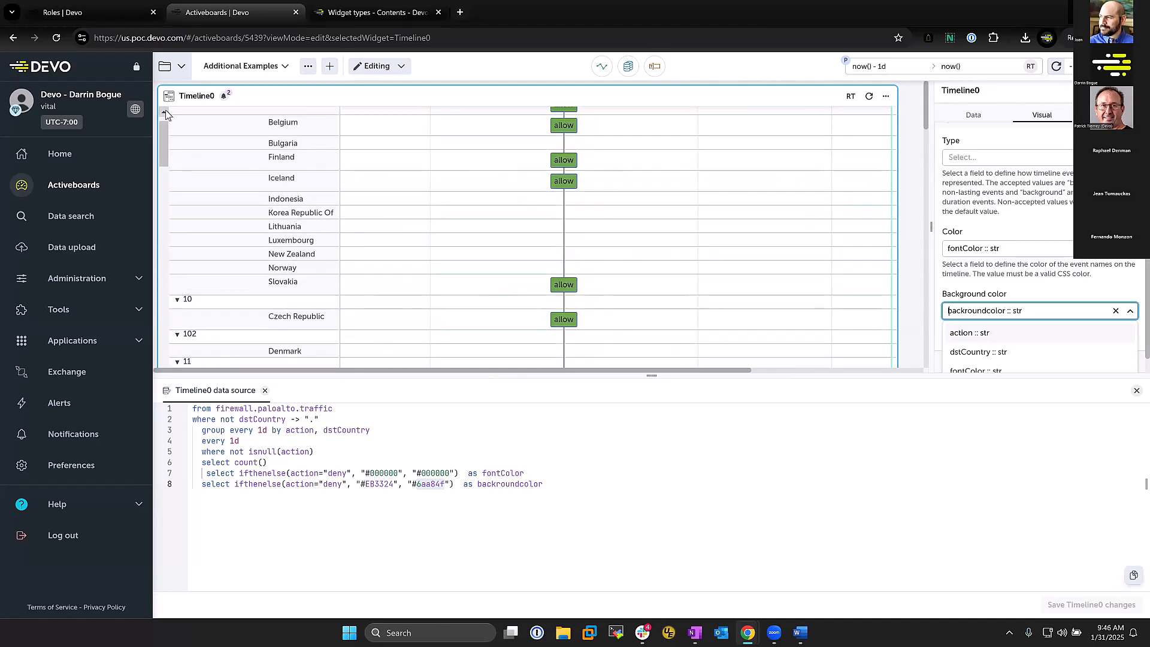
{"action": "left_click", "coordinate": [177, 300]}
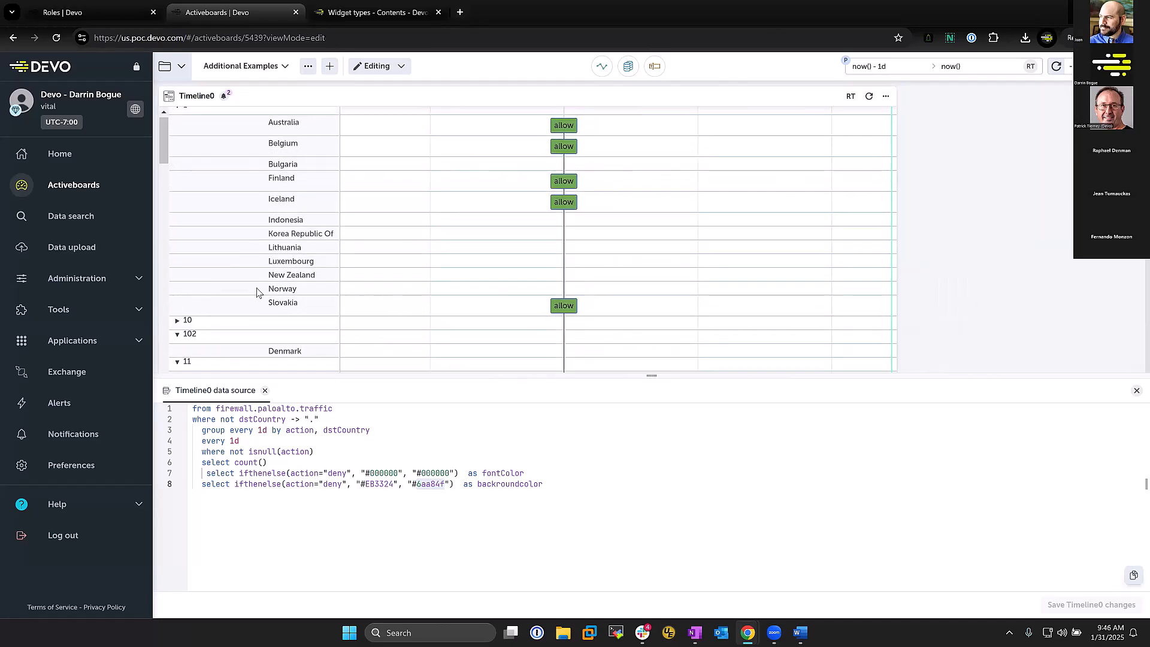
Open the data source of the TimeLapses0 widget for editing.
{"action": "scroll", "coordinate": [367, 288], "scroll_direction": "down", "scroll_amount": 2}
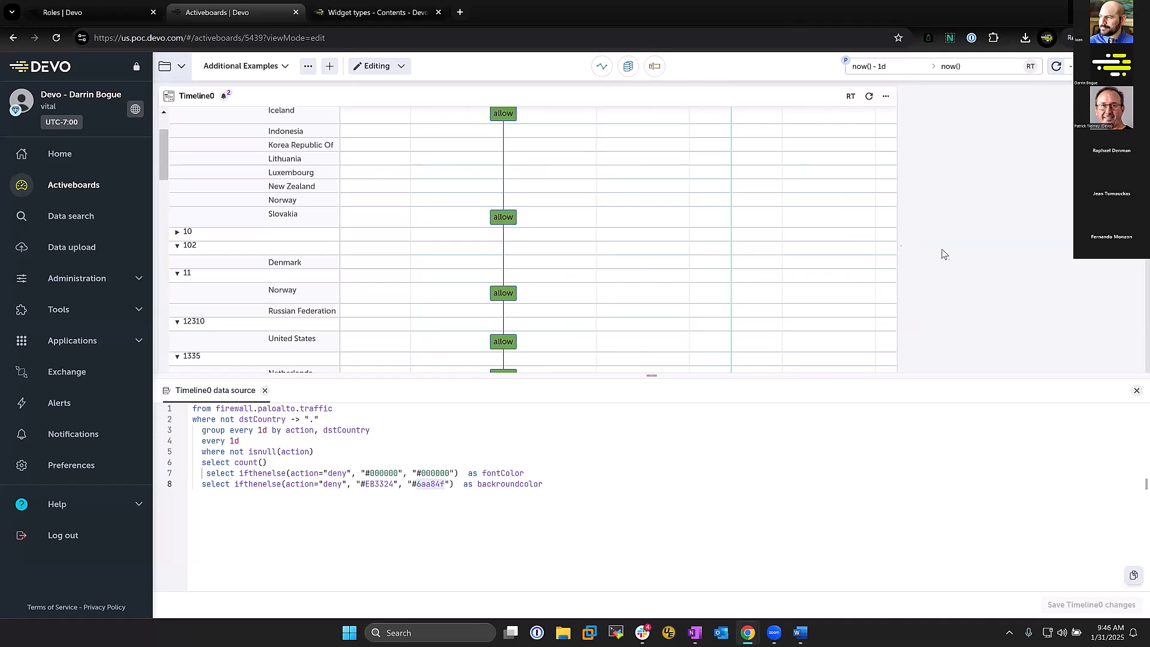
{"action": "scroll", "coordinate": [964, 282], "scroll_direction": "down", "scroll_amount": 4}
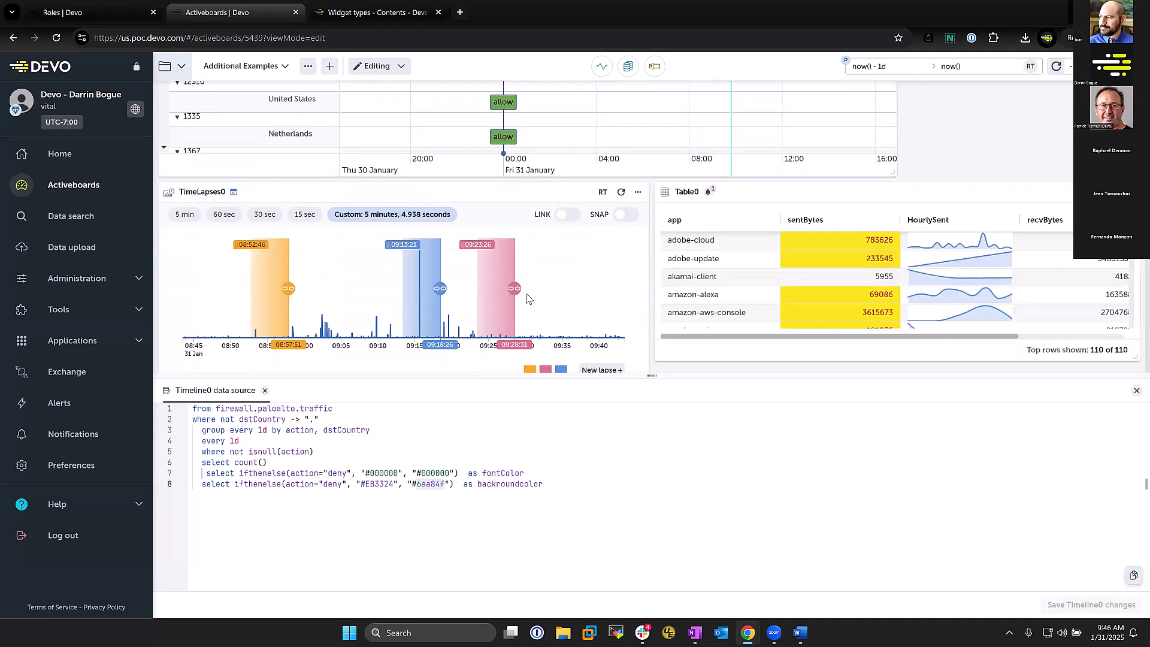
{"action": "scroll", "coordinate": [528, 299], "scroll_direction": "down", "scroll_amount": 1}
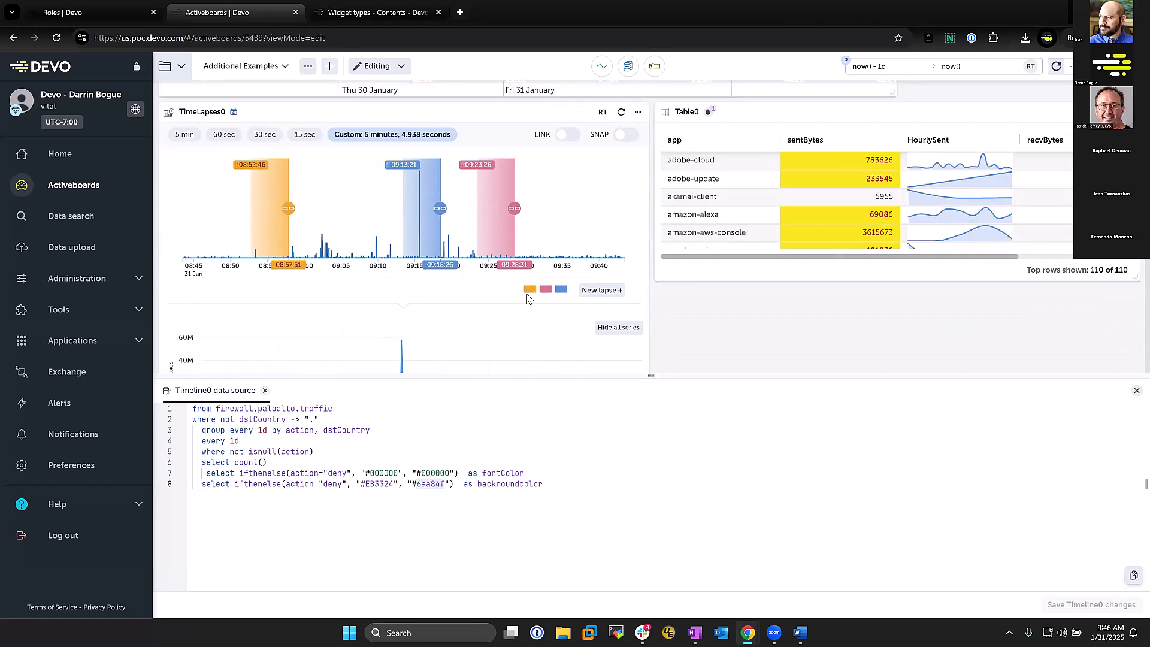
{"action": "scroll", "coordinate": [527, 299], "scroll_direction": "up", "scroll_amount": 1}
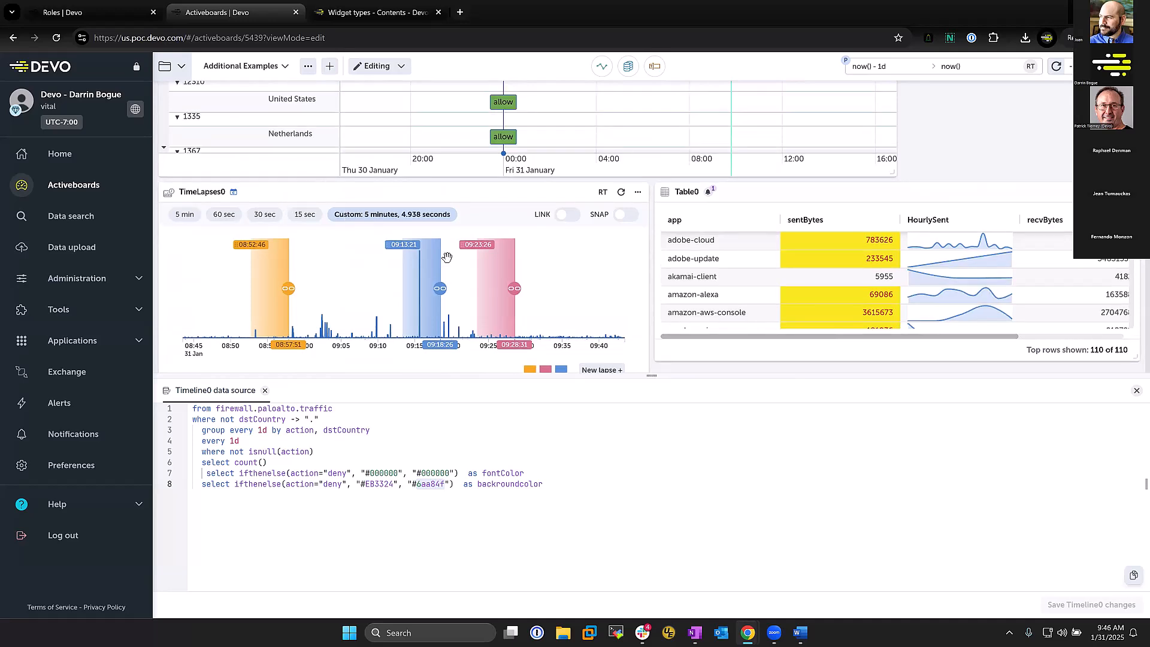
{"action": "left_click", "coordinate": [466, 189]}
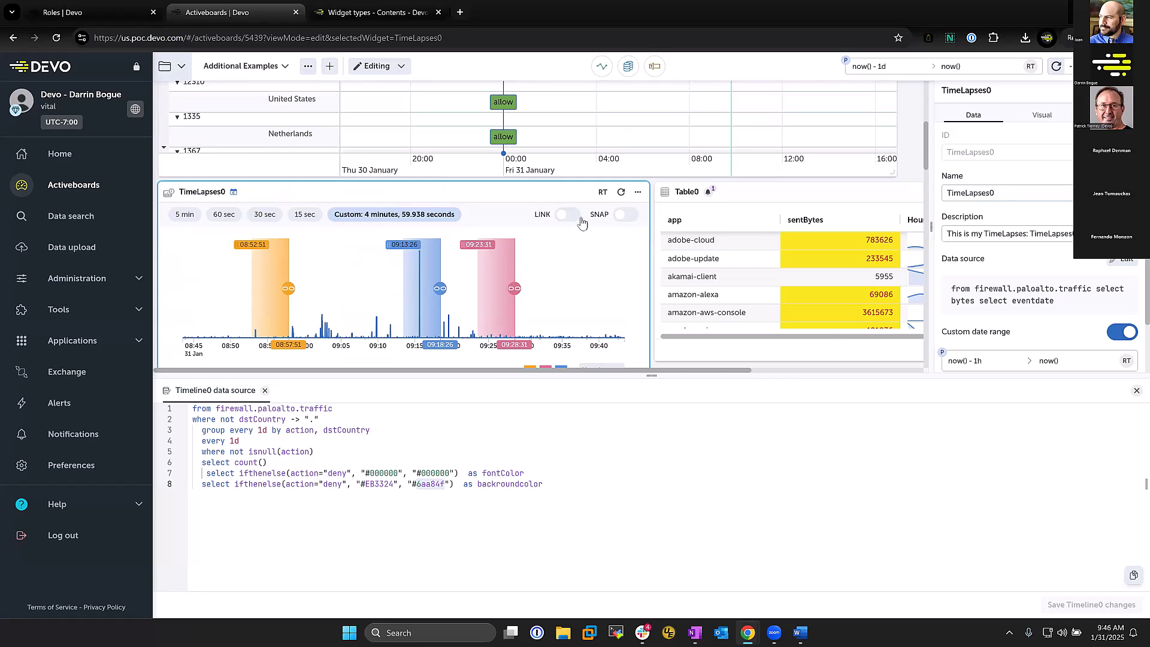
{"action": "left_click", "coordinate": [1121, 260]}
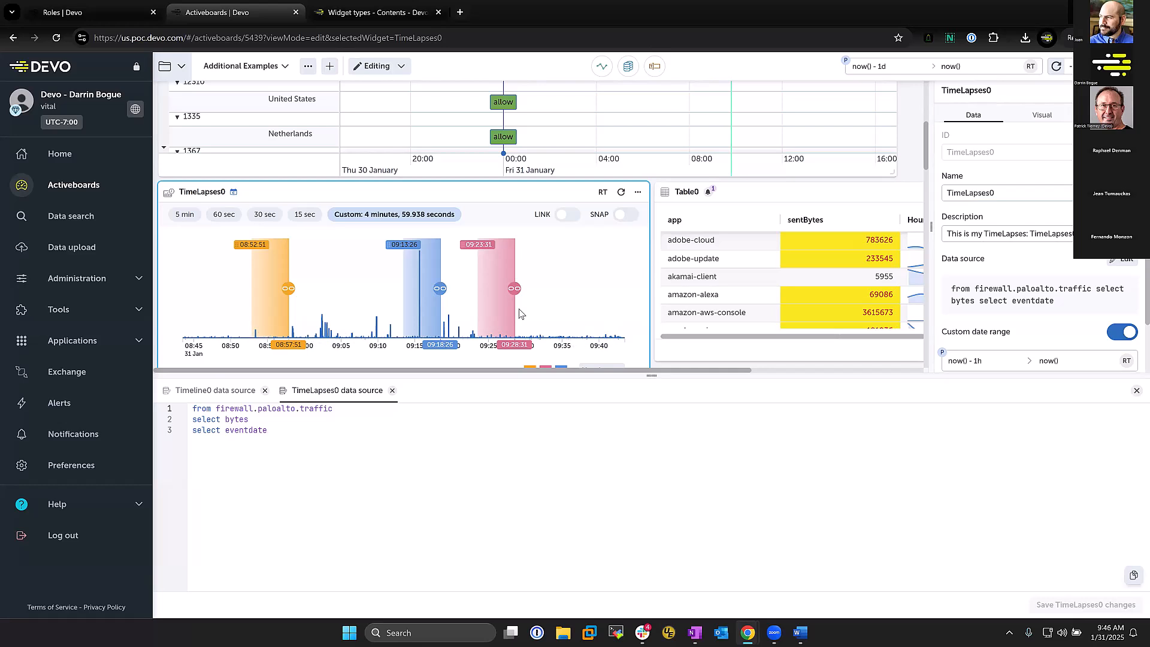
Examine TimeLapses0's lapse comparison chart and close the data source editor.
{"action": "scroll", "coordinate": [561, 302], "scroll_direction": "down", "scroll_amount": 1}
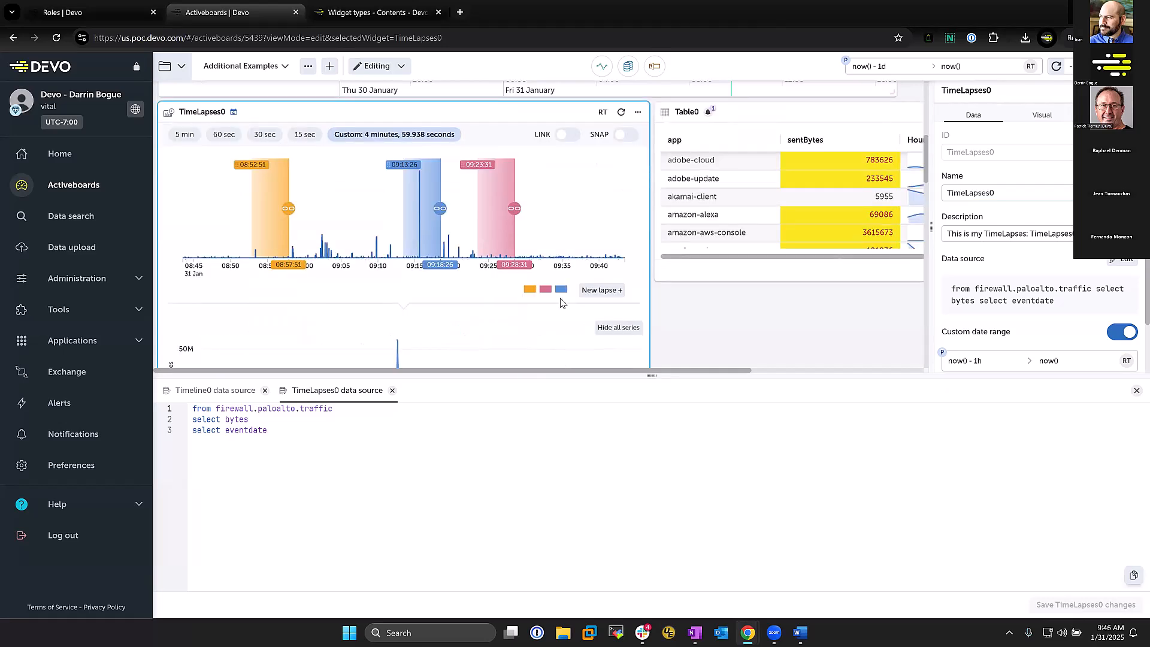
{"action": "scroll", "coordinate": [561, 302], "scroll_direction": "down", "scroll_amount": 1}
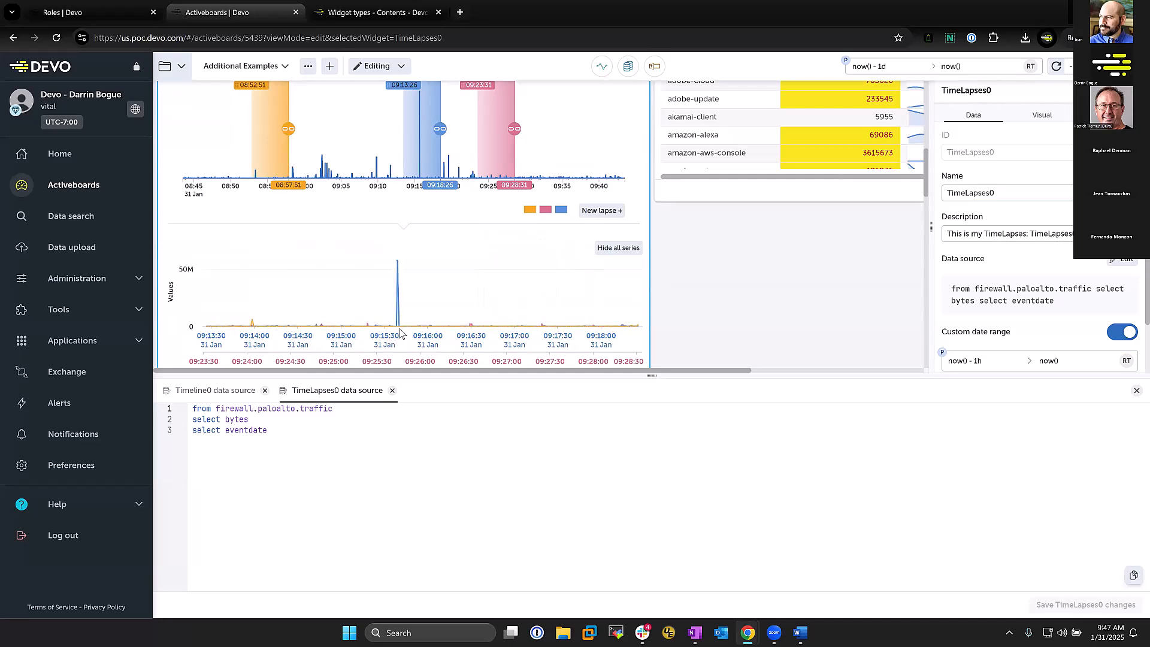
{"action": "scroll", "coordinate": [400, 333], "scroll_direction": "down", "scroll_amount": 1}
{"action": "left_click", "coordinate": [1134, 392]}
{"action": "scroll", "coordinate": [705, 343], "scroll_direction": "up", "scroll_amount": 2}
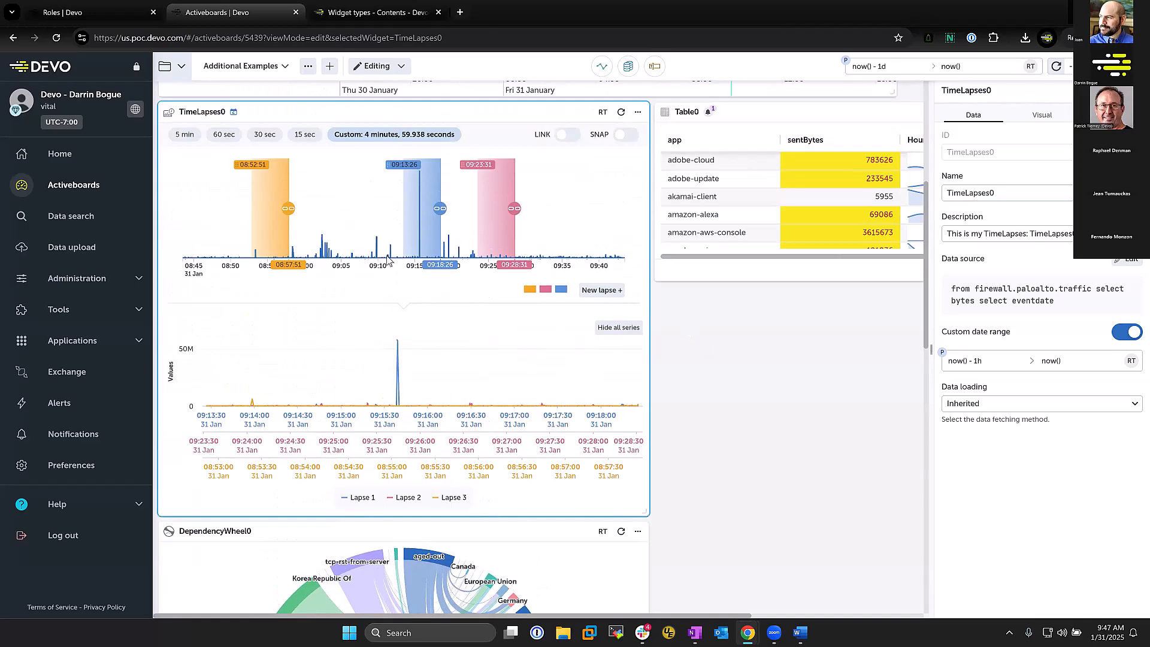
Shift TimeLapses0's orange lapse to start at about 08:49:25 and its blue lapse to start at about 09:07:05.
{"action": "left_click_drag", "start_coordinate": [270, 236], "coordinate": [246, 237]}
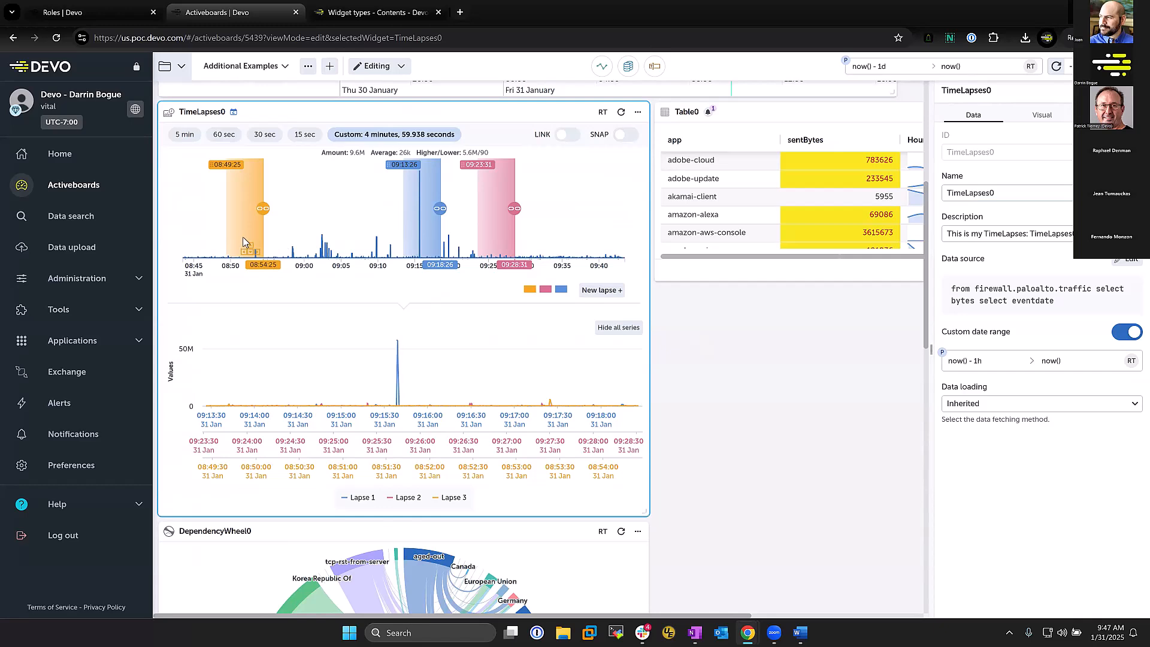
{"action": "mouse_move", "coordinate": [368, 408]}
{"action": "left_click_drag", "start_coordinate": [425, 228], "coordinate": [379, 229]}
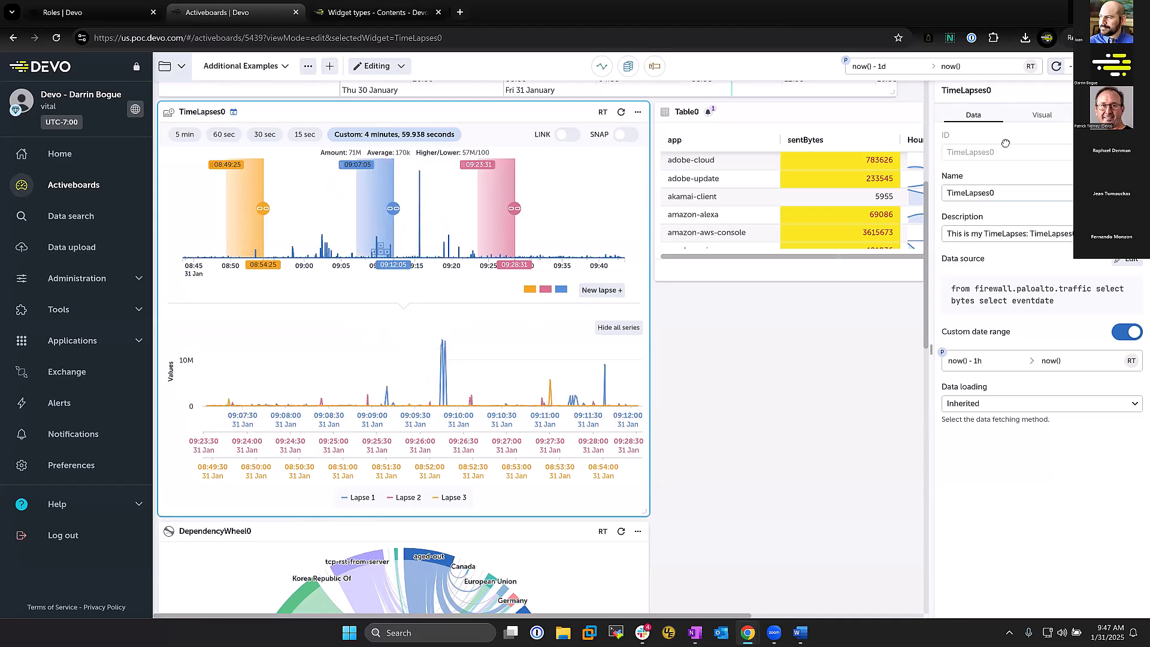
Examine TimeLapses0's visual settings, including axis fields, time gaps and the name and color of each lapse.
{"action": "left_click", "coordinate": [1051, 115]}
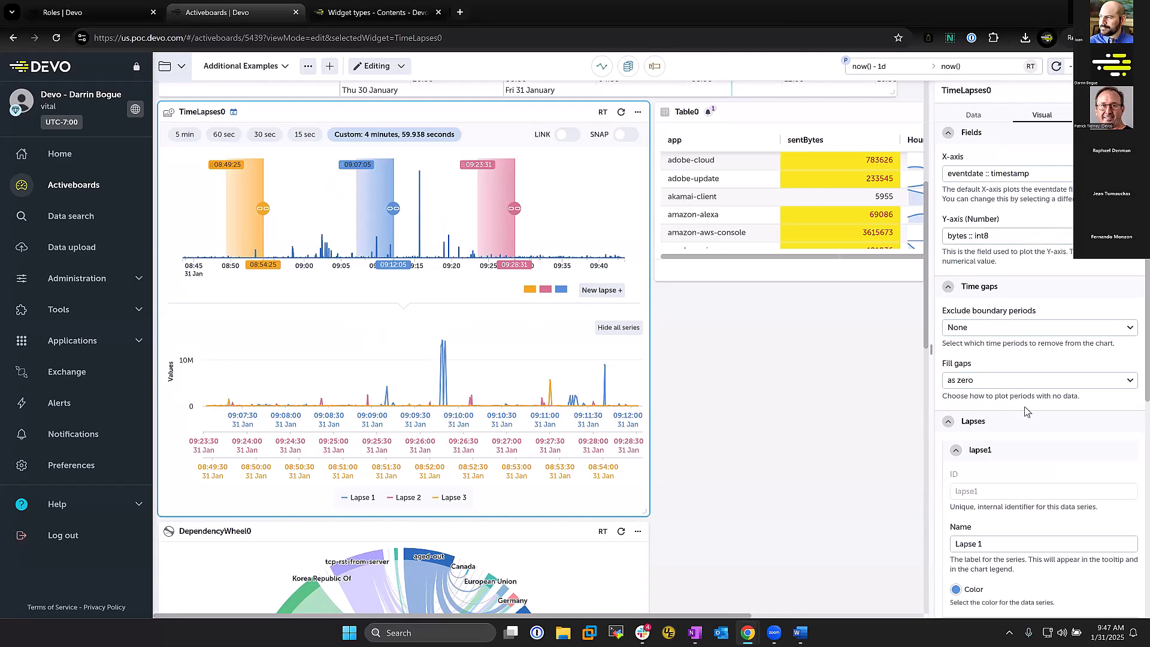
{"action": "scroll", "coordinate": [1024, 407], "scroll_direction": "down", "scroll_amount": 3}
{"action": "left_click_drag", "start_coordinate": [995, 384], "coordinate": [973, 384]}
{"action": "left_click", "coordinate": [1005, 381]}
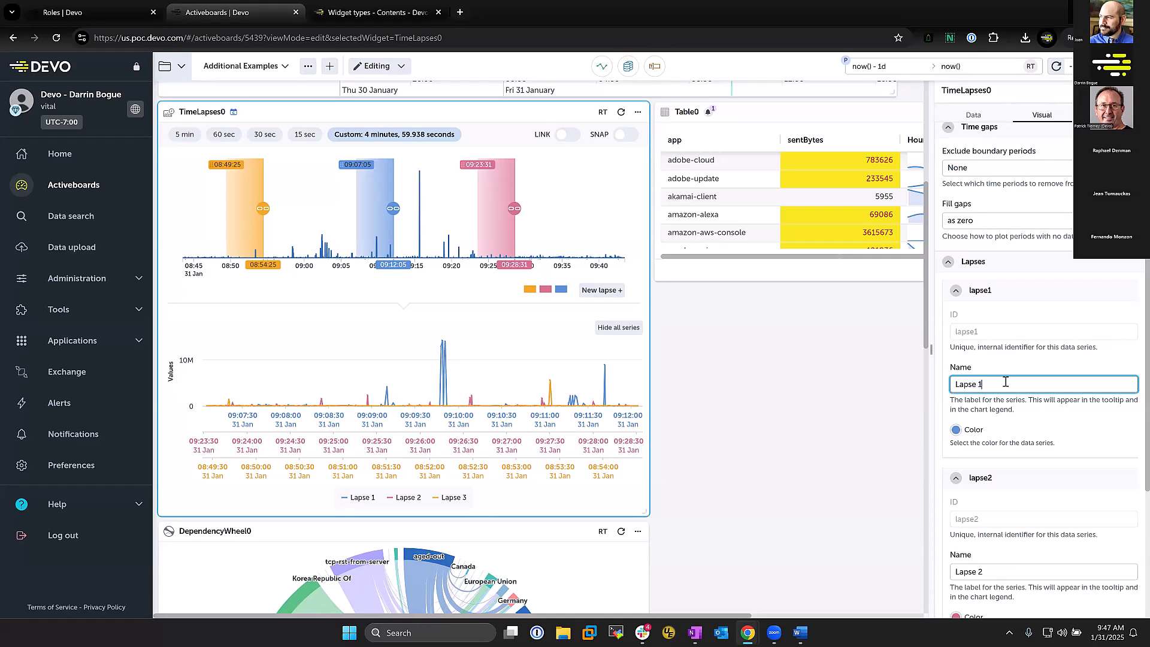
{"action": "scroll", "coordinate": [1003, 389], "scroll_direction": "down", "scroll_amount": 3}
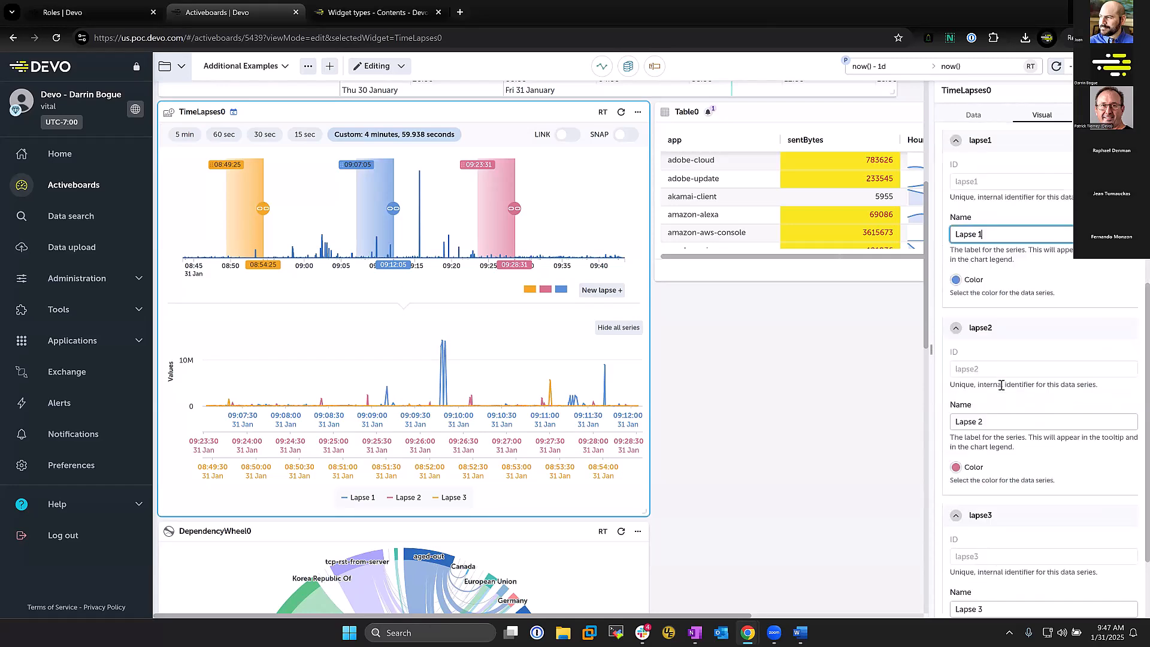
{"action": "scroll", "coordinate": [997, 414], "scroll_direction": "down", "scroll_amount": 1}
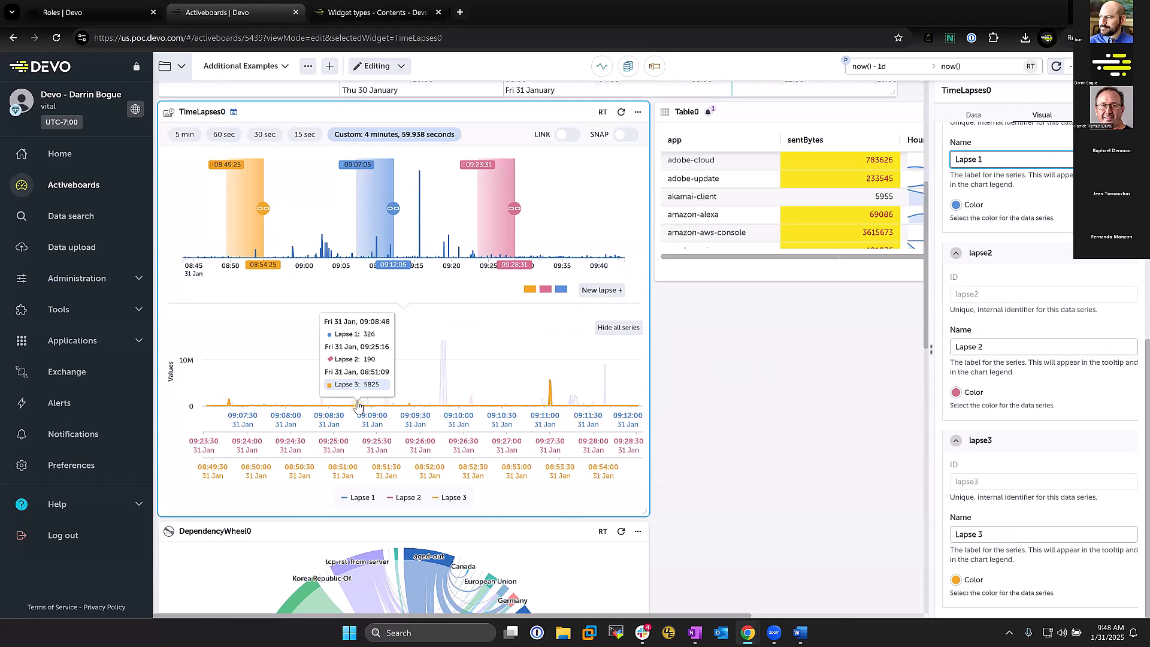
Examine DependencyWheel0's source, target and weight fields alongside the link from tcp-rst-from-client to Netherlands.
{"action": "scroll", "coordinate": [762, 420], "scroll_direction": "down", "scroll_amount": 2}
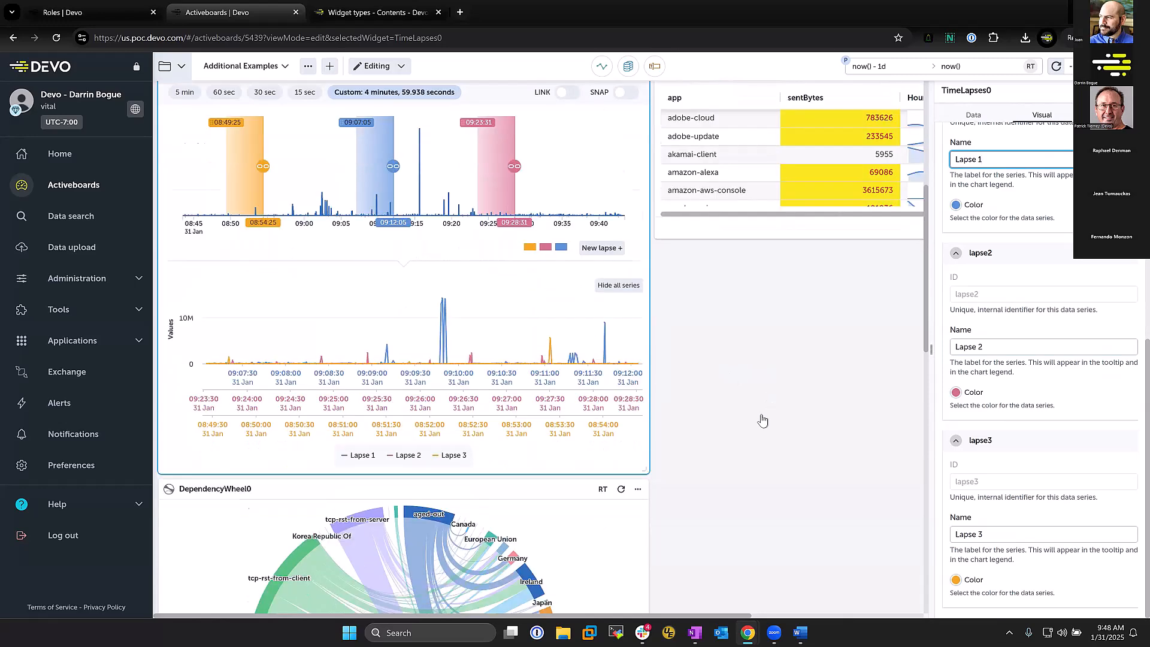
{"action": "scroll", "coordinate": [762, 419], "scroll_direction": "down", "scroll_amount": 5}
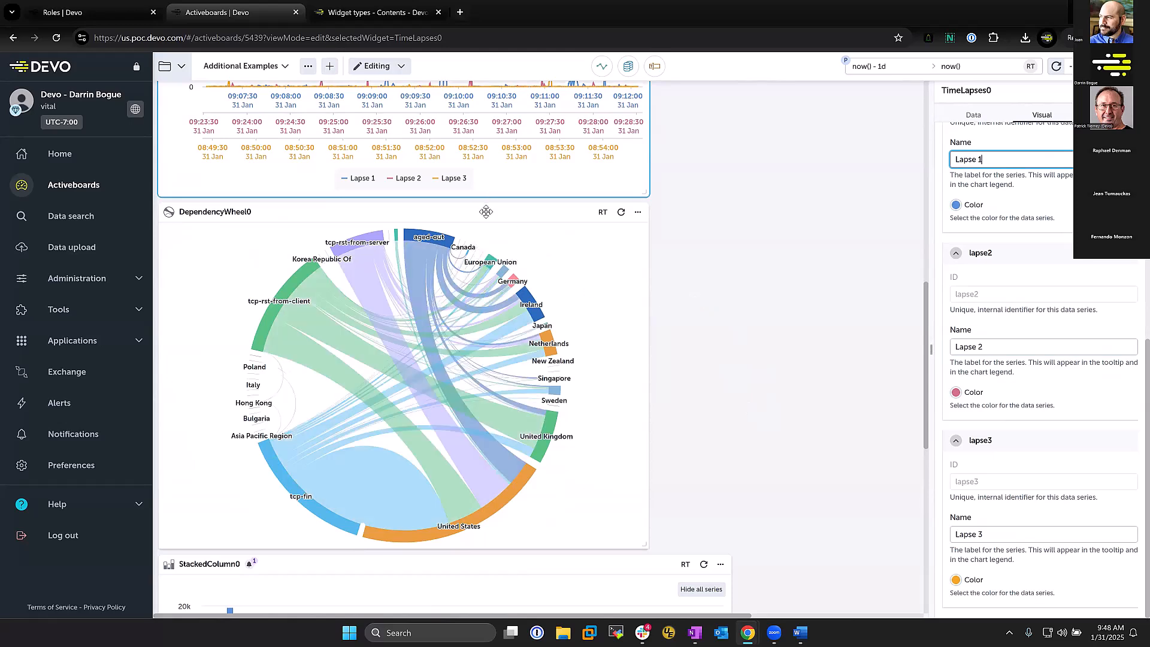
{"action": "left_click", "coordinate": [505, 212]}
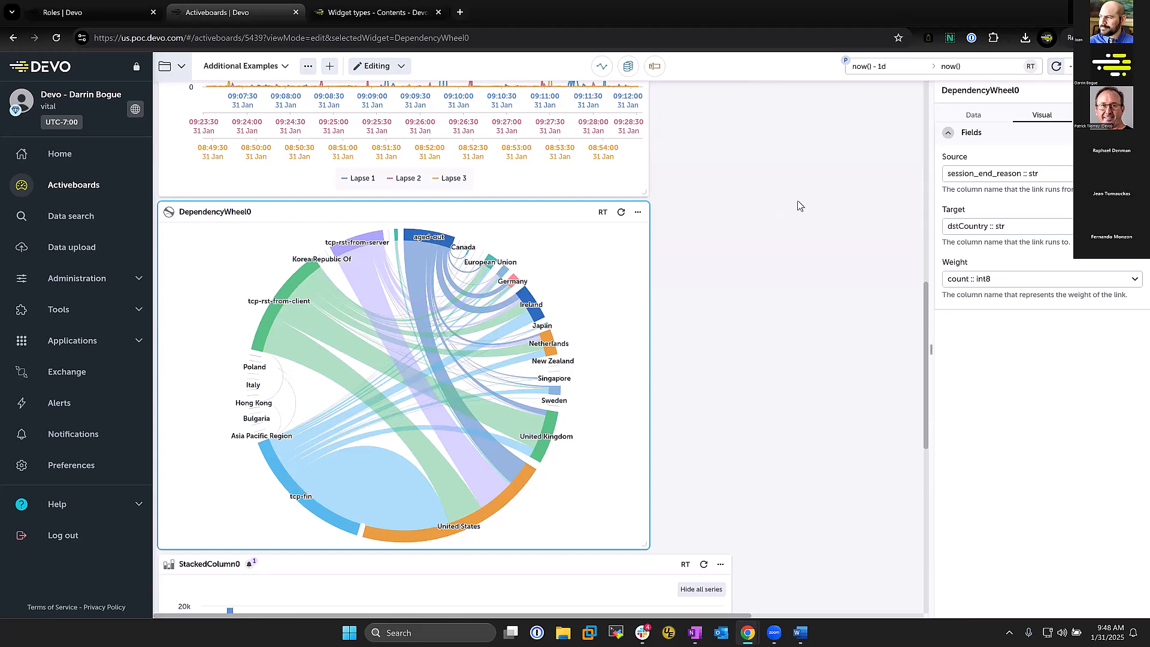
{"action": "mouse_move", "coordinate": [293, 306]}
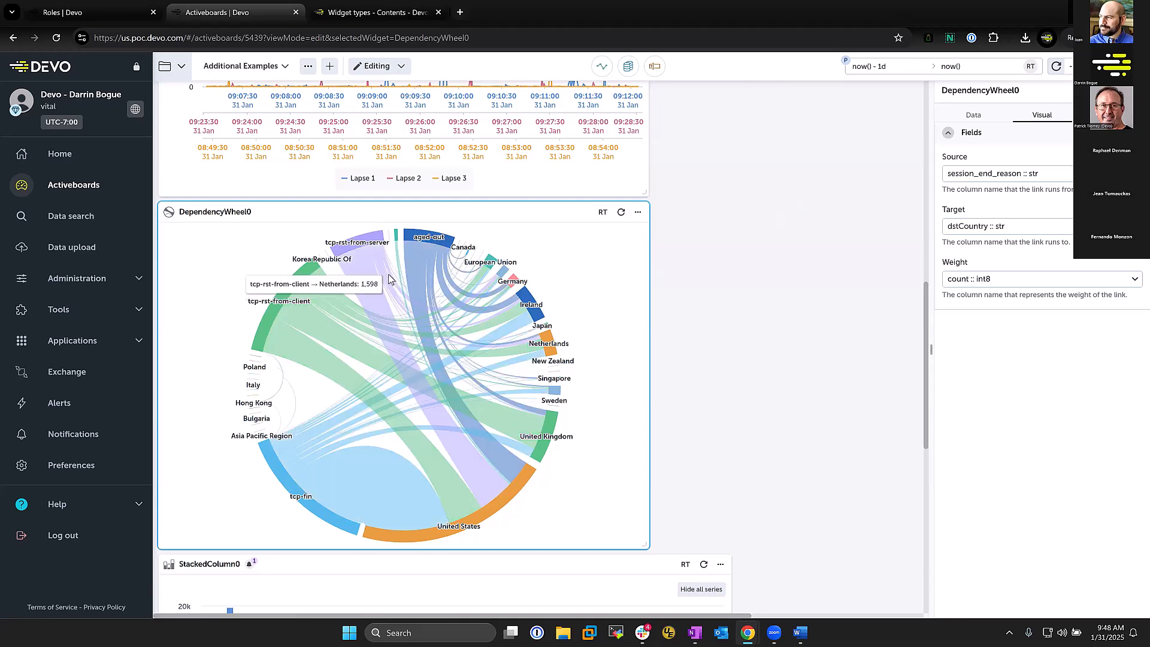
{"action": "left_click", "coordinate": [412, 213]}
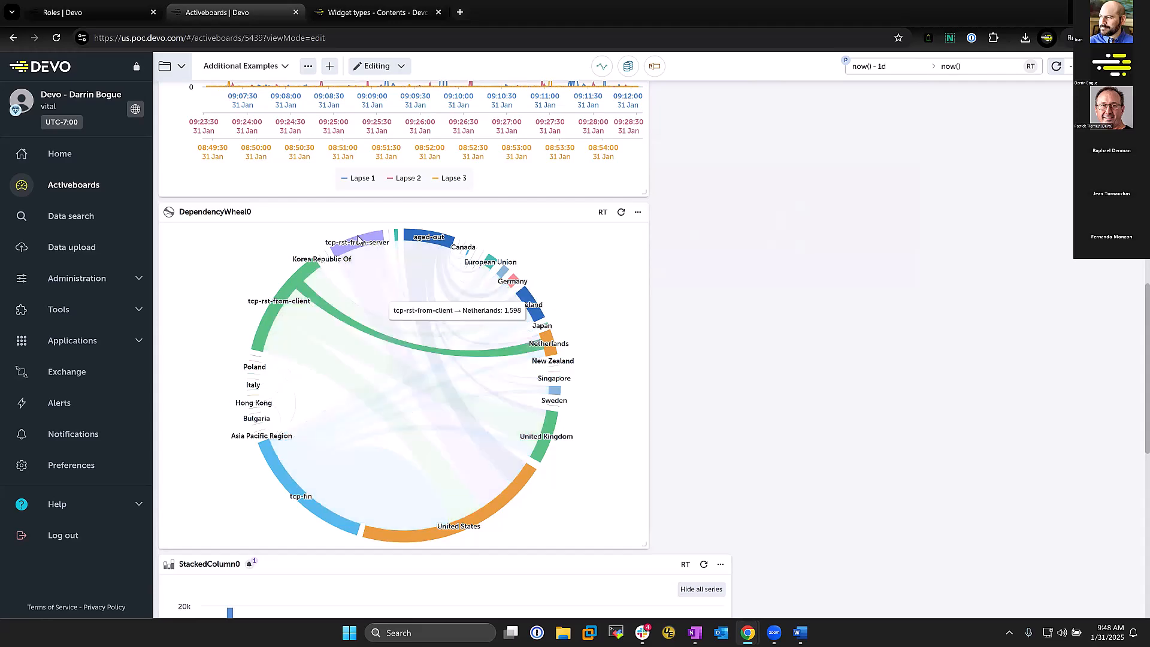
Examine DependencyWheel0's data source query, trace its links from session end reasons to countries, and review its visual fields again.
{"action": "left_click", "coordinate": [384, 211]}
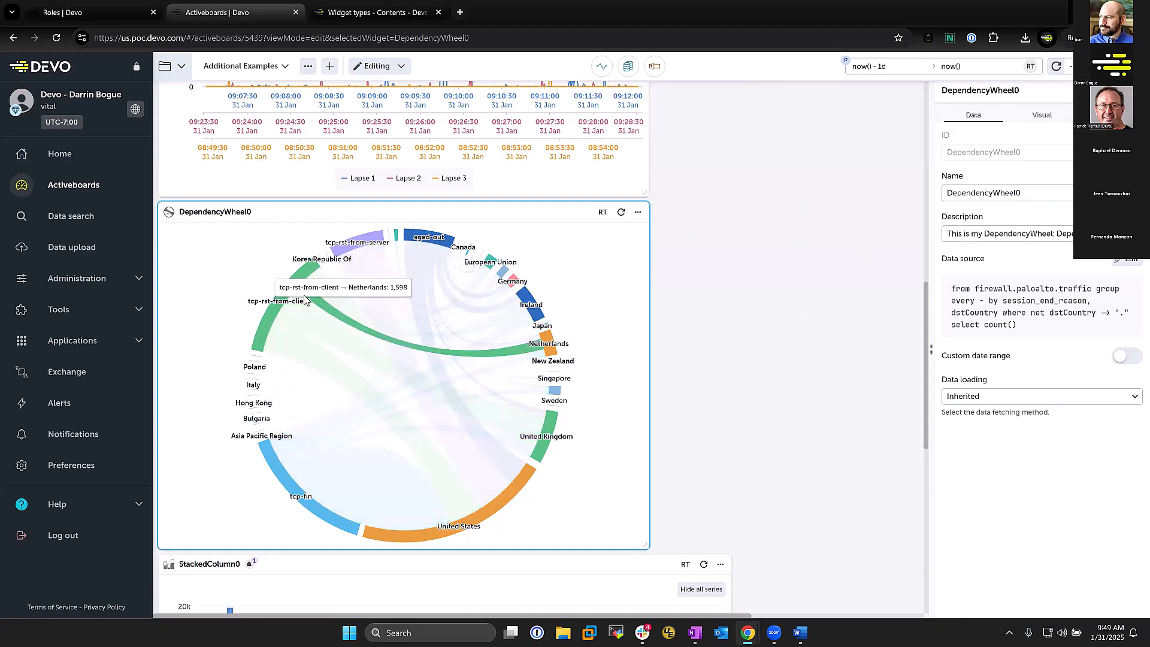
{"action": "mouse_move", "coordinate": [300, 283]}
{"action": "mouse_move", "coordinate": [370, 241]}
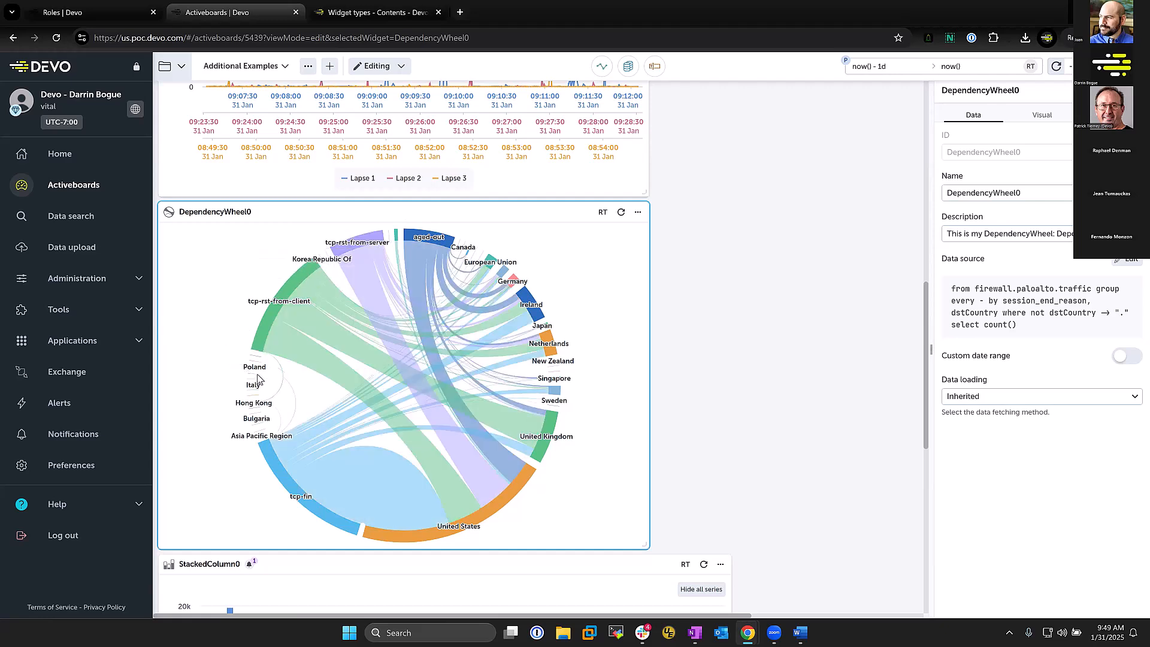
{"action": "mouse_move", "coordinate": [267, 455]}
{"action": "left_click", "coordinate": [1040, 116]}
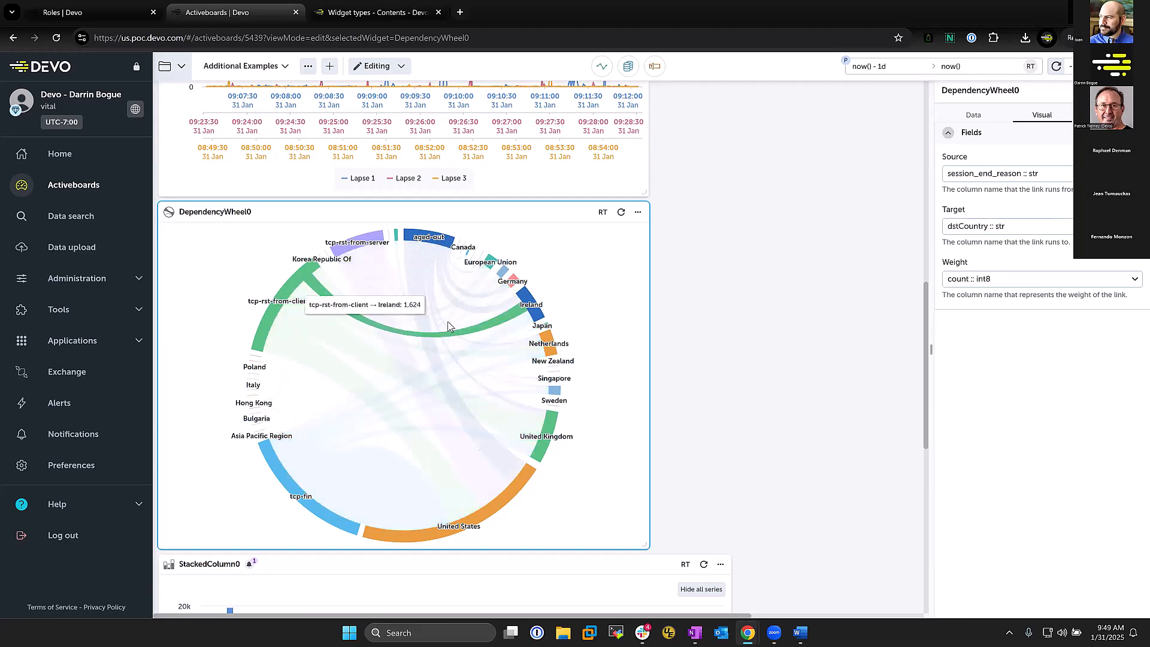
Examine StackedColumn0's field mappings, data source query and the country breakdown of its category columns.
{"action": "scroll", "coordinate": [739, 383], "scroll_direction": "down", "scroll_amount": 5}
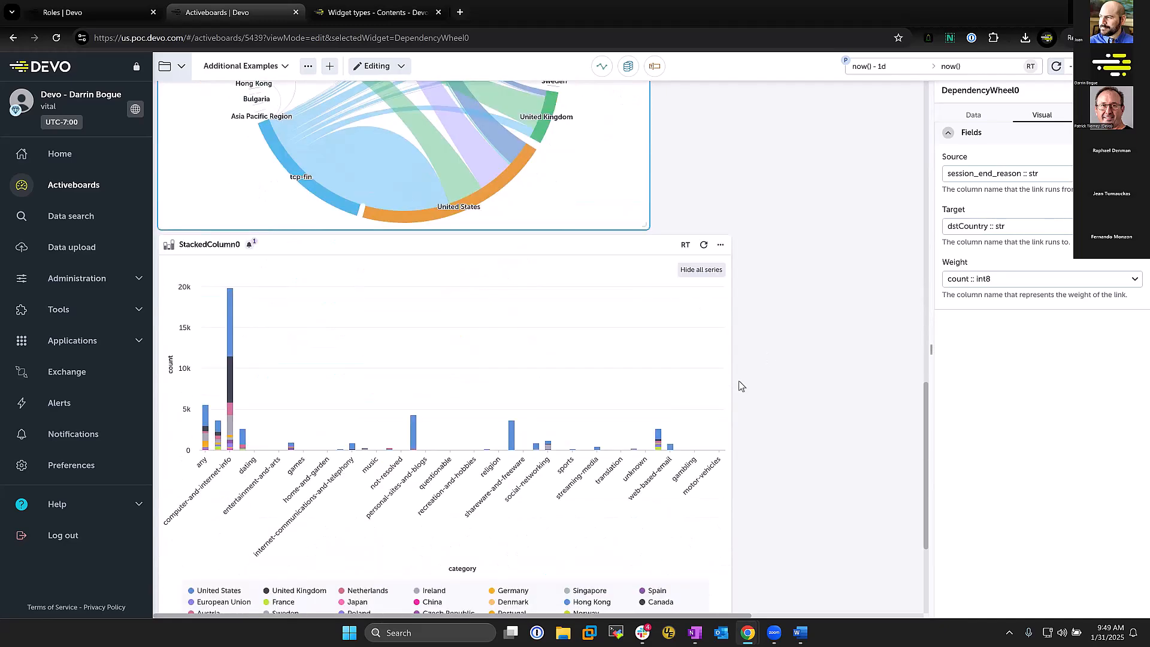
{"action": "left_click", "coordinate": [473, 247]}
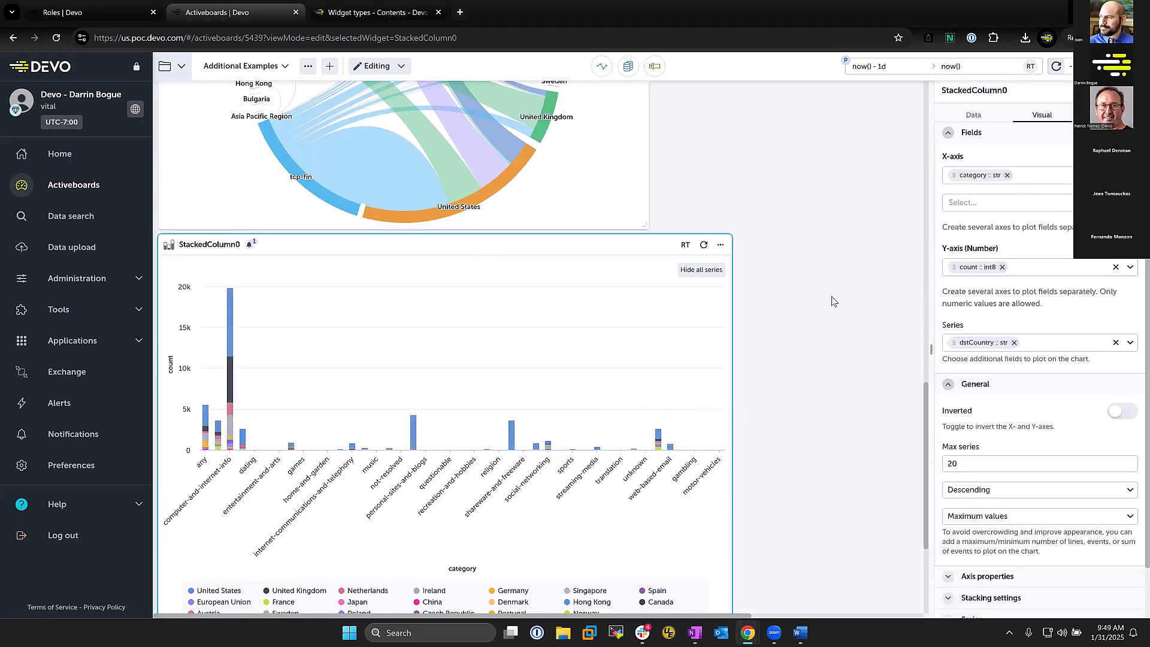
{"action": "mouse_move", "coordinate": [235, 407]}
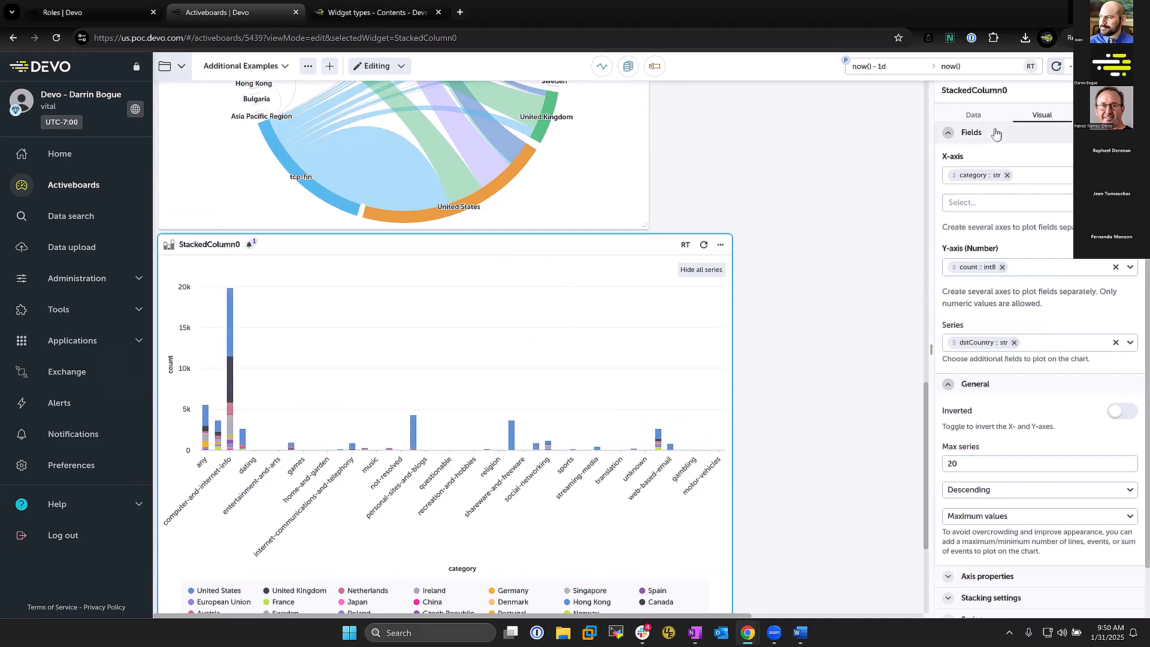
{"action": "left_click", "coordinate": [972, 117]}
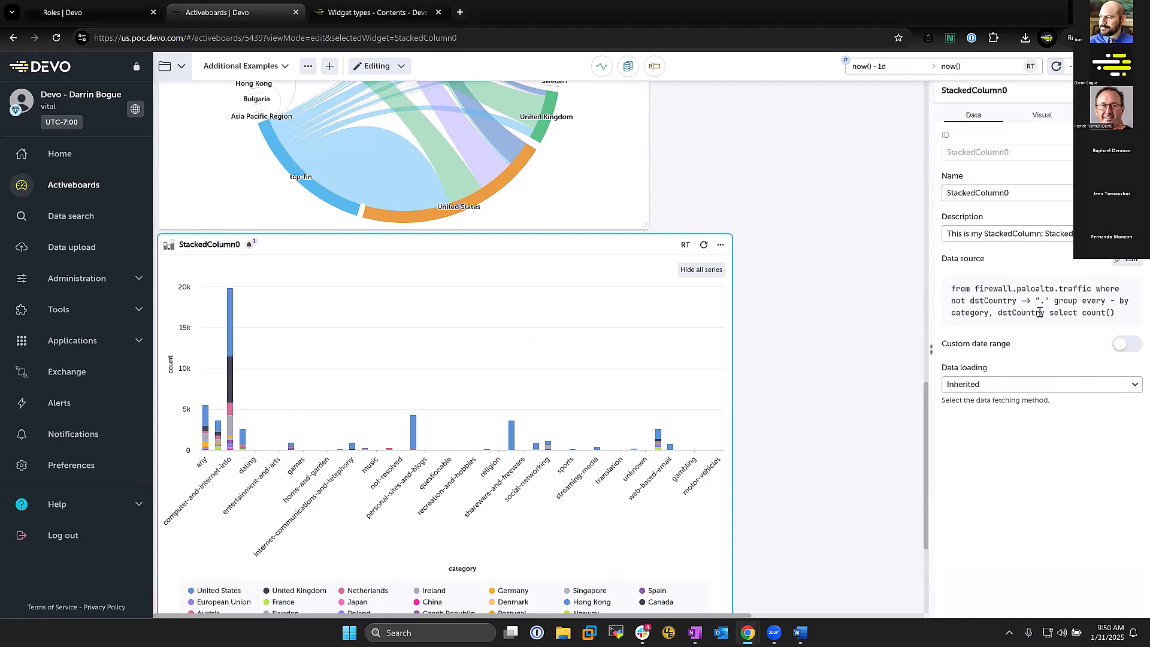
{"action": "mouse_move", "coordinate": [498, 160]}
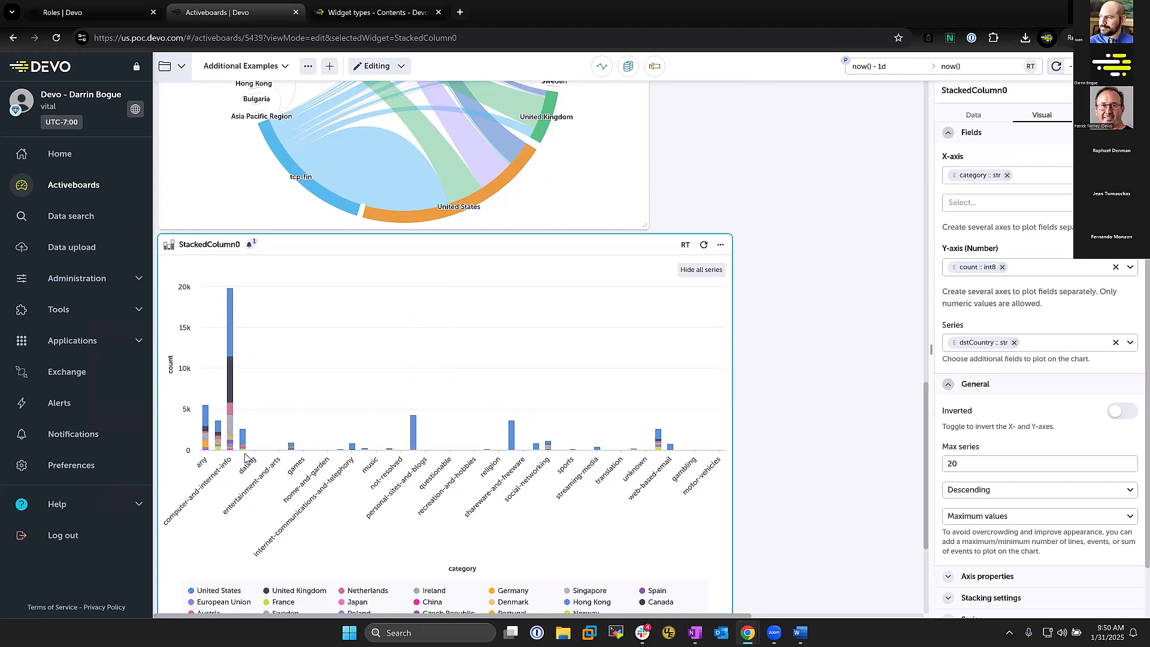
{"action": "mouse_move", "coordinate": [231, 444]}
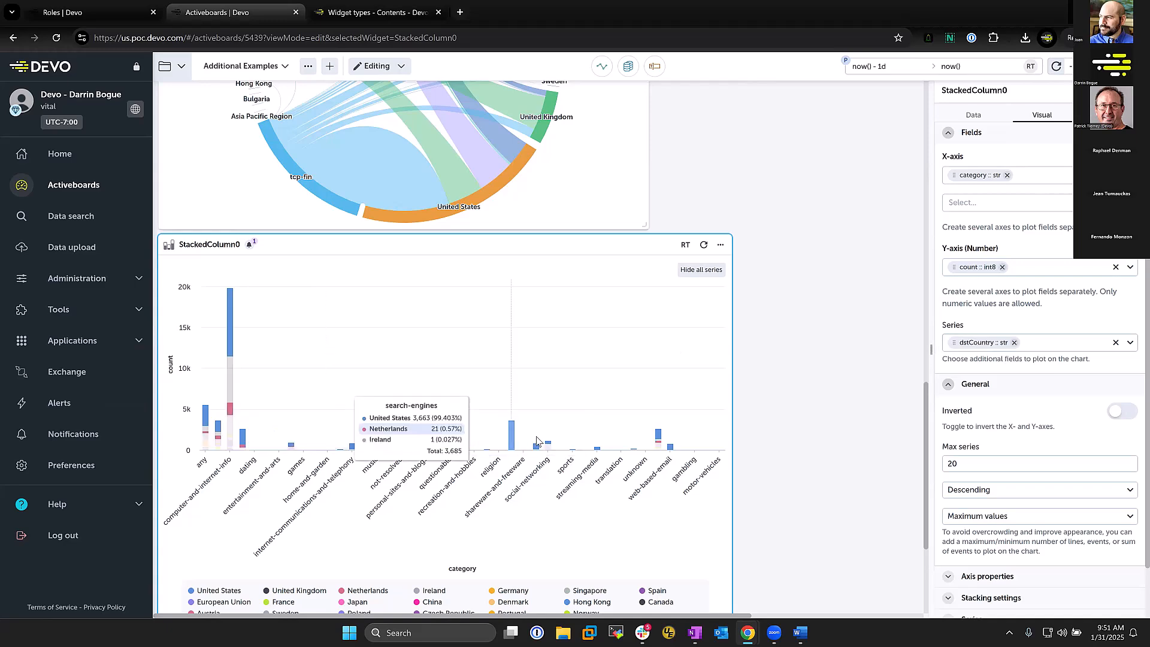
Look back over the activeboard's widgets from StackedColumn0 up to Timeline0.
{"action": "scroll", "coordinate": [817, 416], "scroll_direction": "down", "scroll_amount": 3}
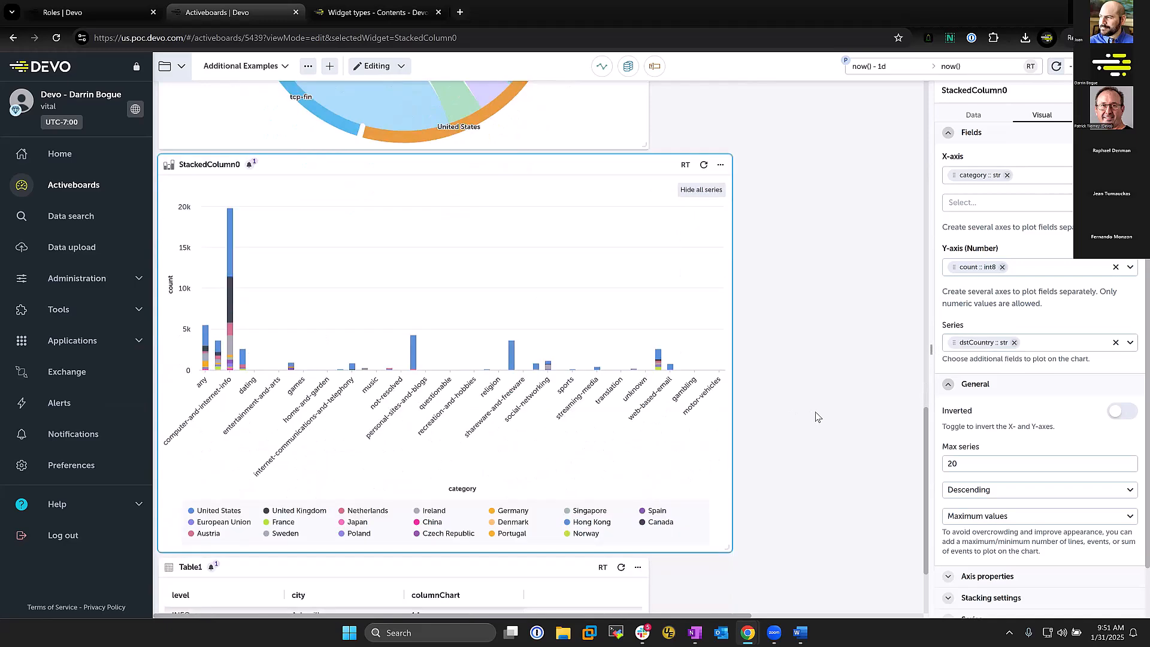
{"action": "scroll", "coordinate": [806, 429], "scroll_direction": "up", "scroll_amount": 15}
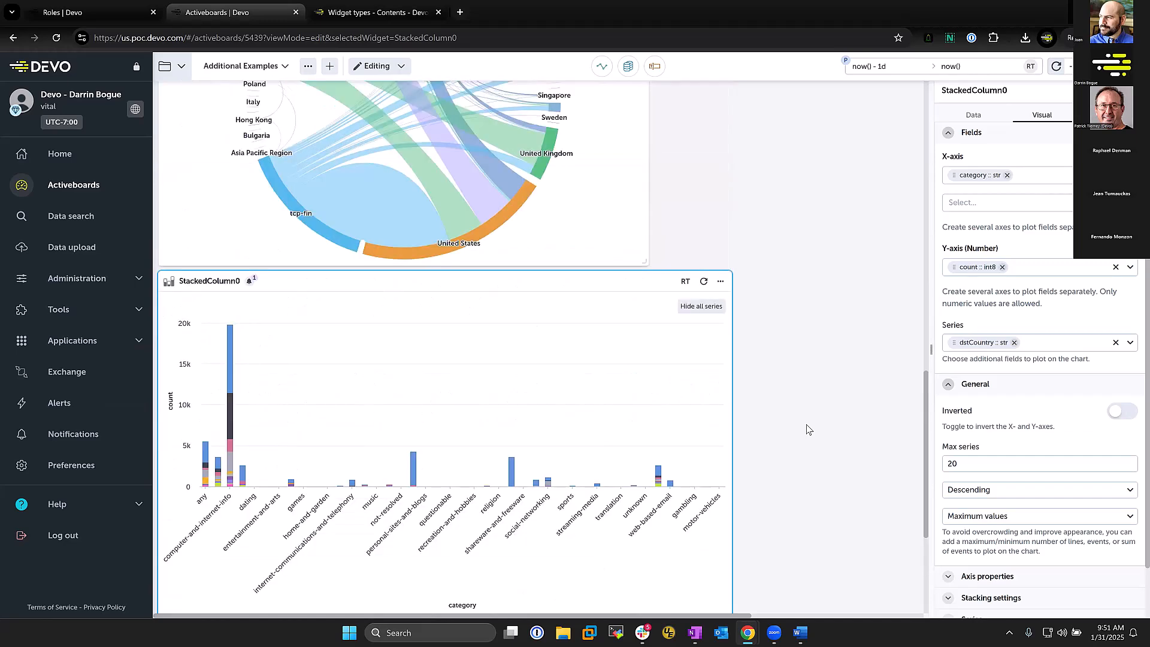
{"action": "scroll", "coordinate": [794, 429], "scroll_direction": "up", "scroll_amount": 3}
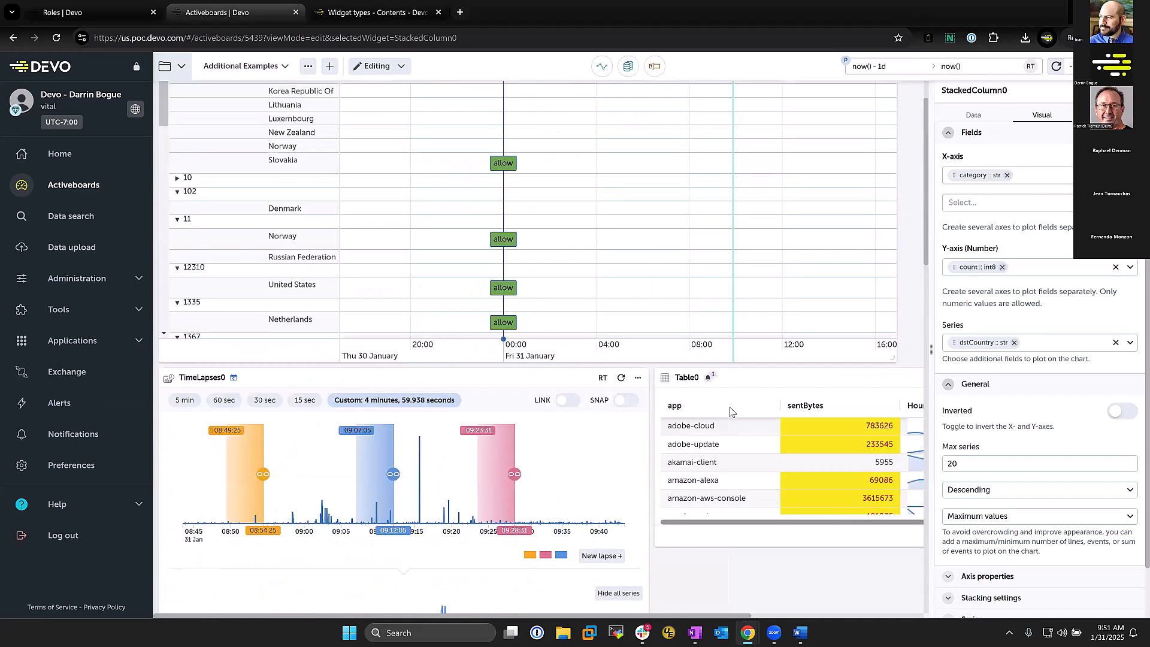